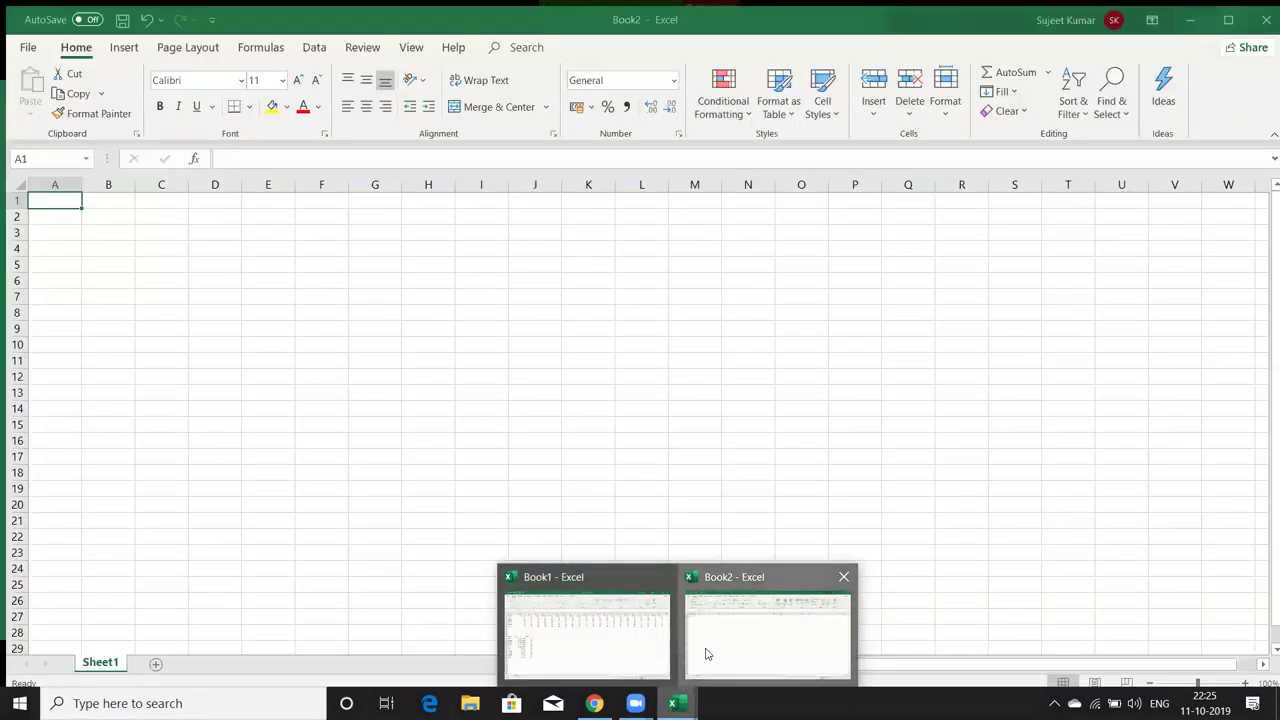
Bring the blank Book2 workbook to the front from the Excel taskbar icon
left_click(707, 655)
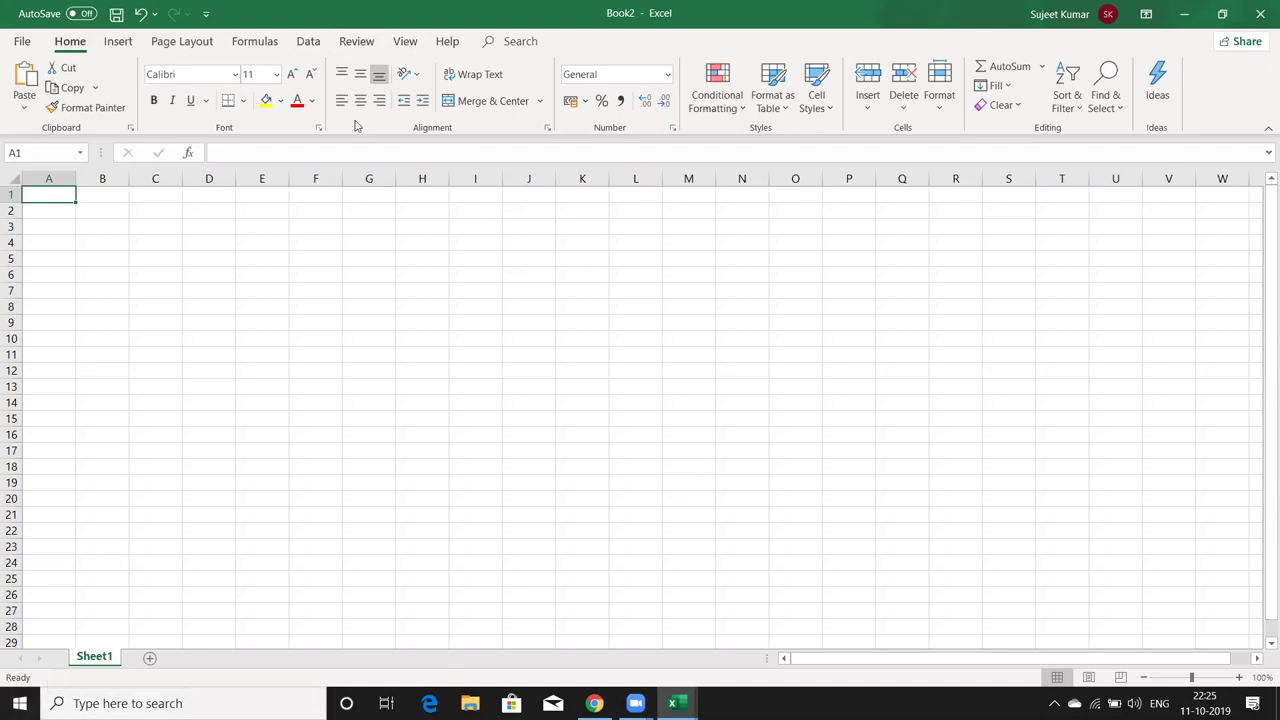
Start recording a new macro, Macro1, from View > Macros > Record Macro
left_click(308, 41)
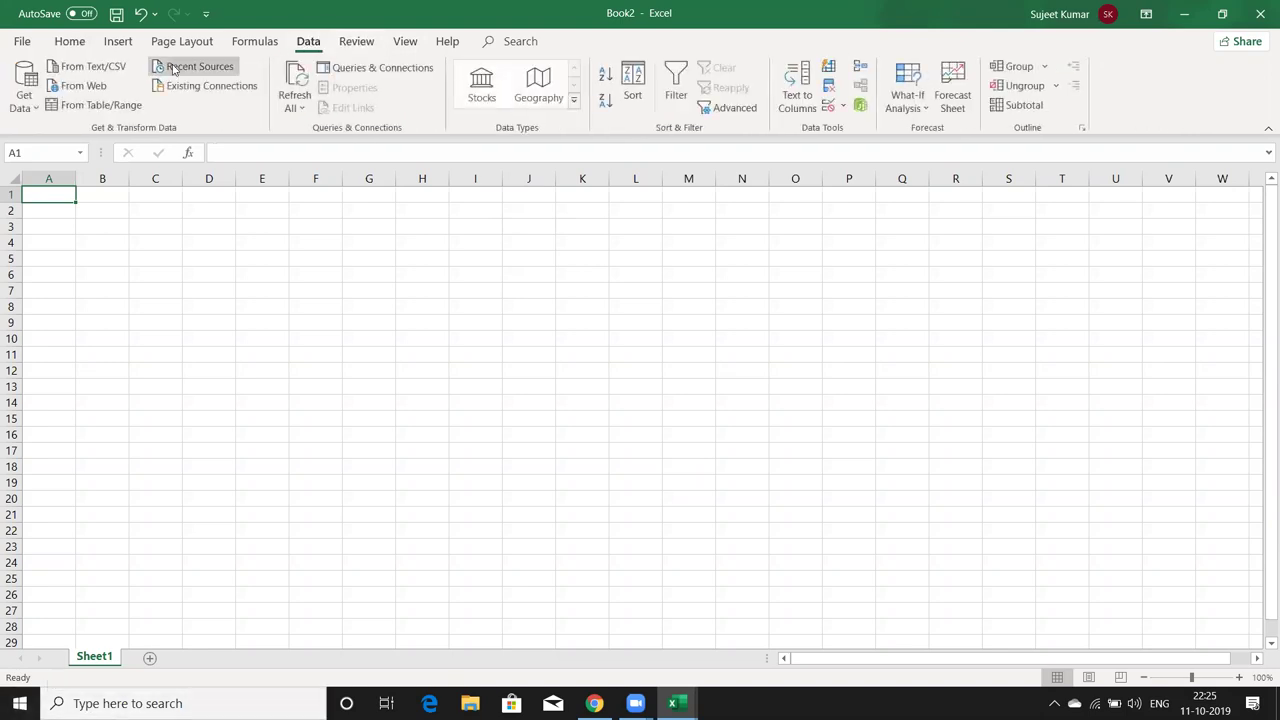
left_click(405, 41)
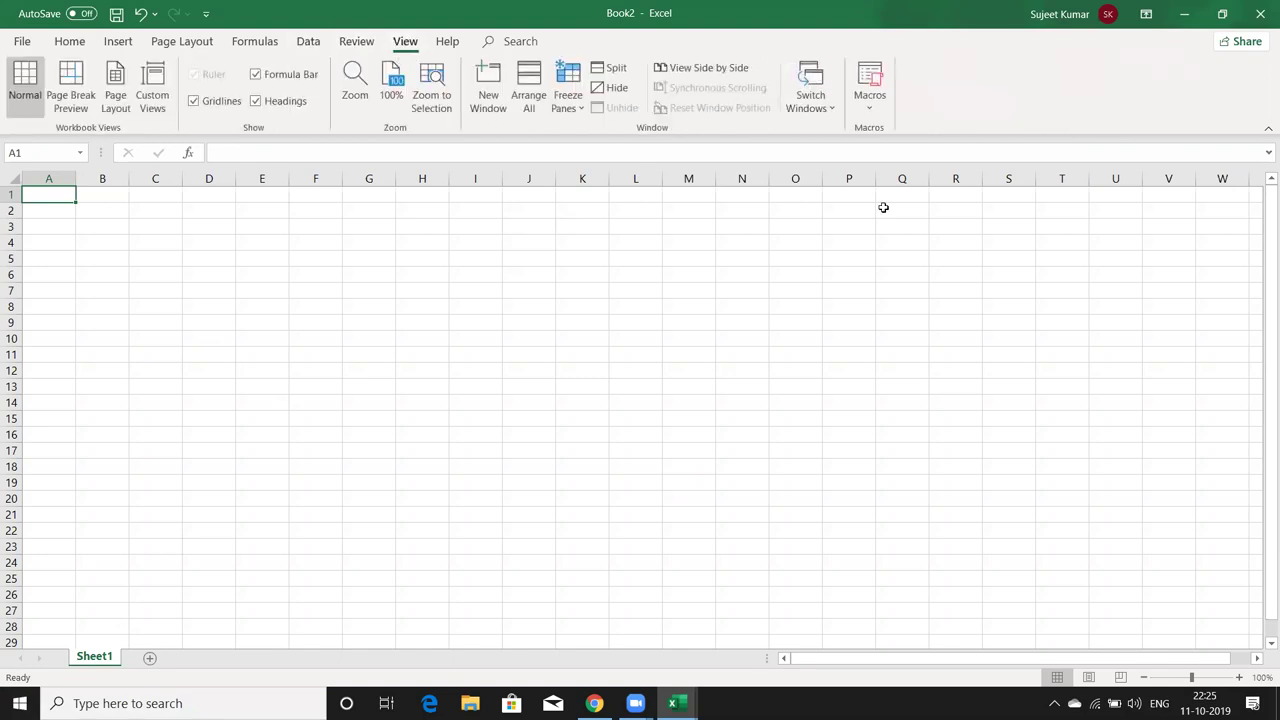
left_click(870, 112)
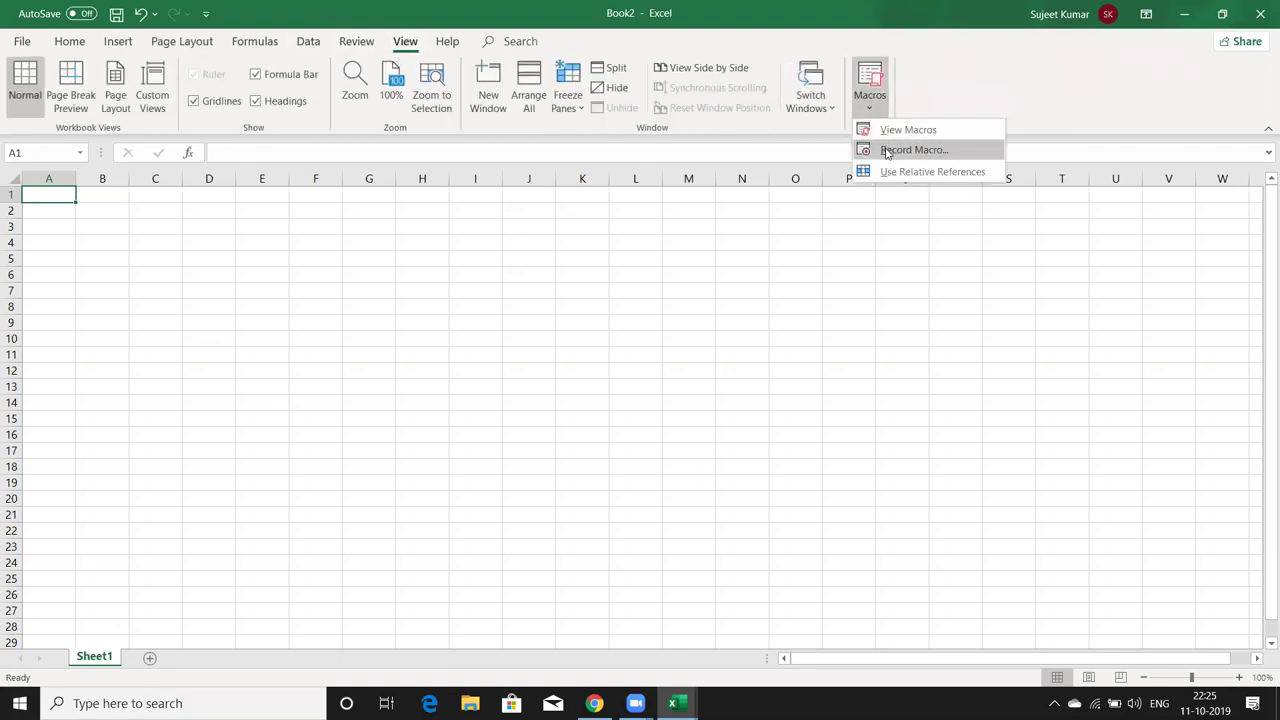
left_click(886, 152)
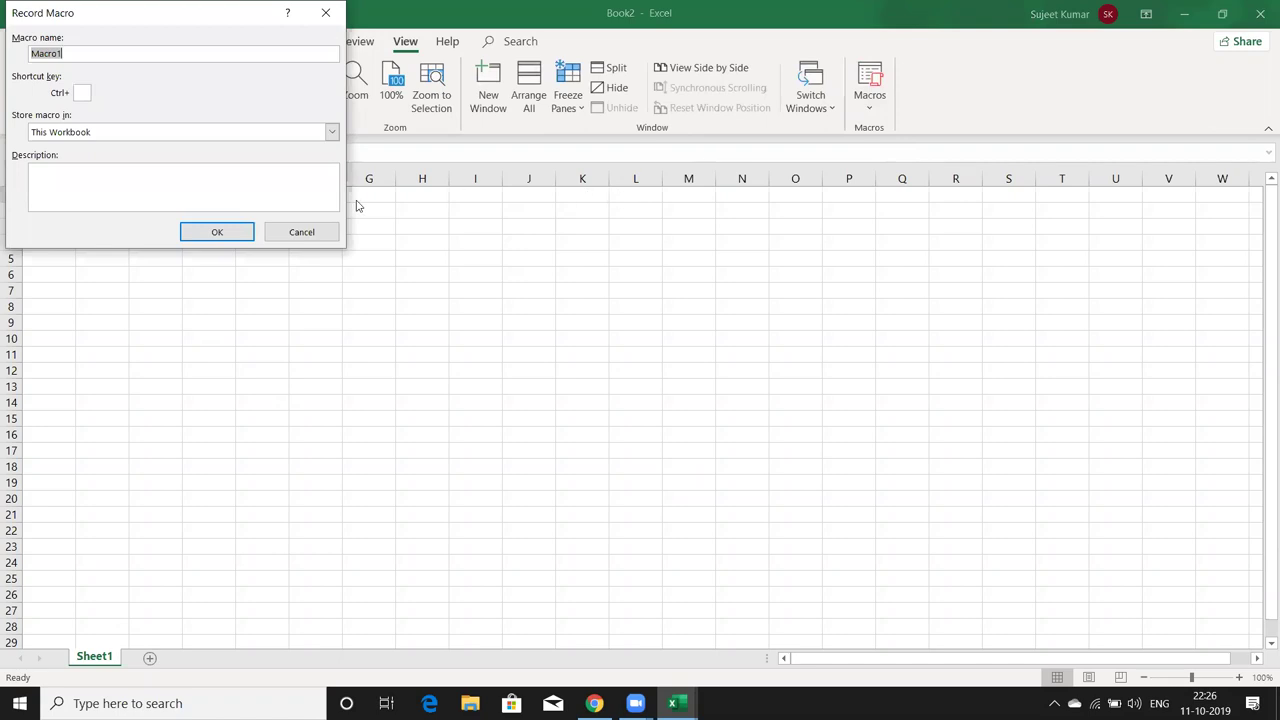
left_click(252, 232)
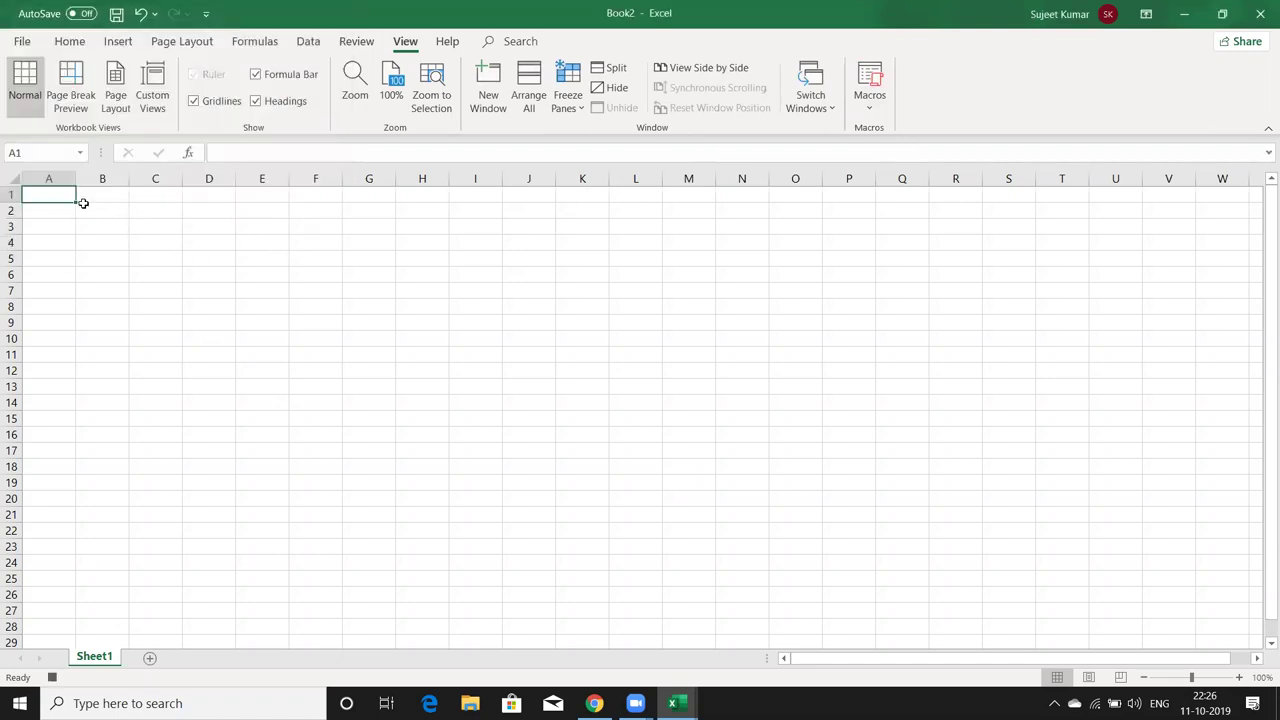
Enter the headers Name, Roll and Marks in A1:C1, then return to the Macros menu
type("Name")
key("Tab")
type("Roll")
key("Tab")
type("M")
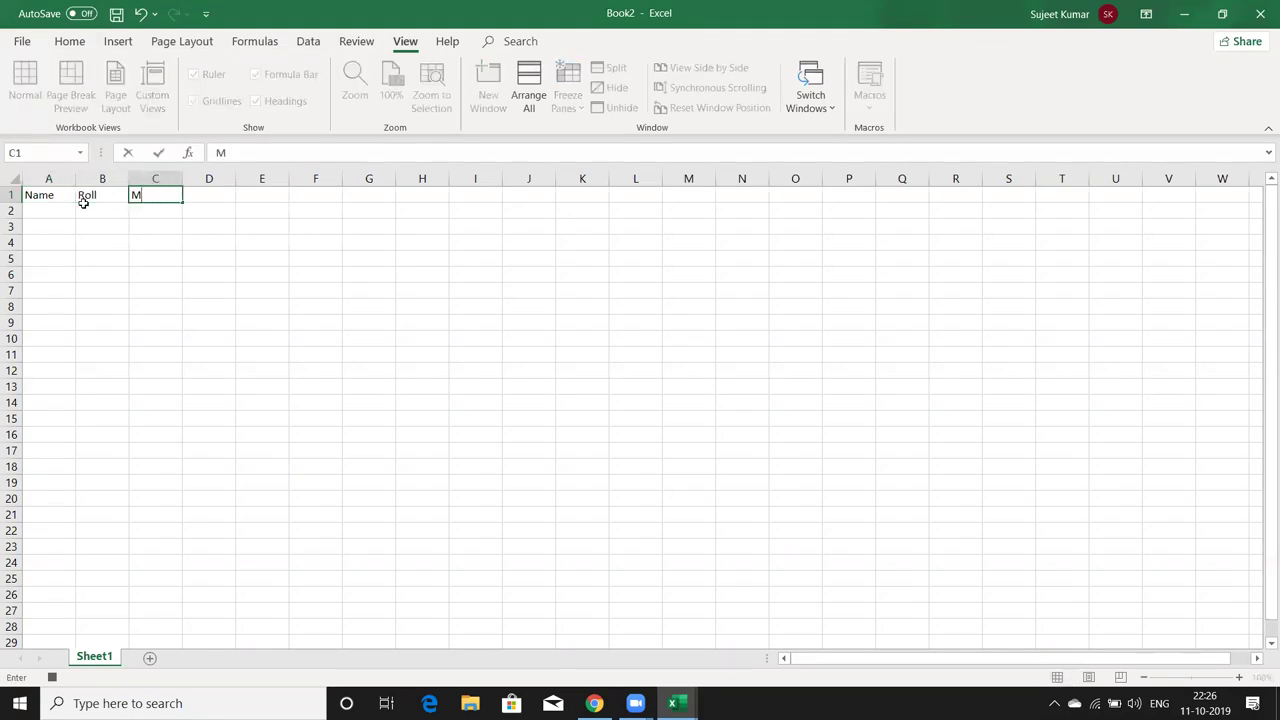
type("arks")
key("Return")
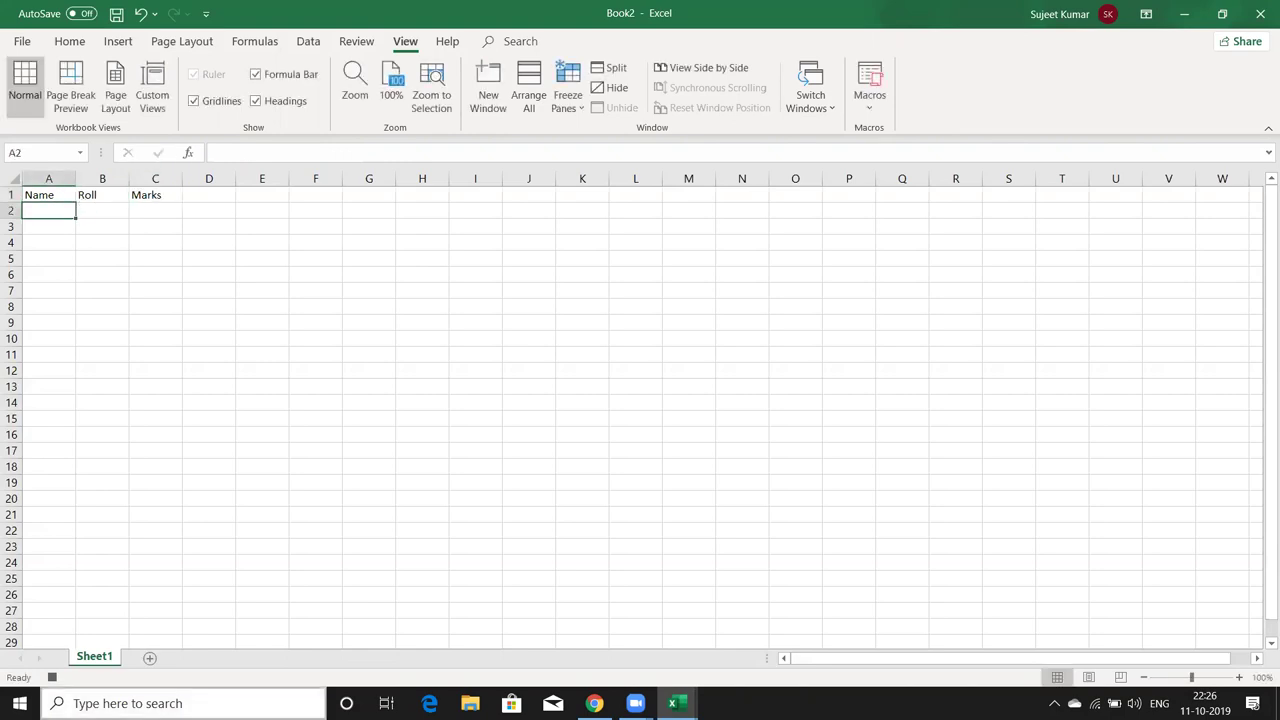
left_click(820, 114)
left_click(820, 114)
left_click(822, 112)
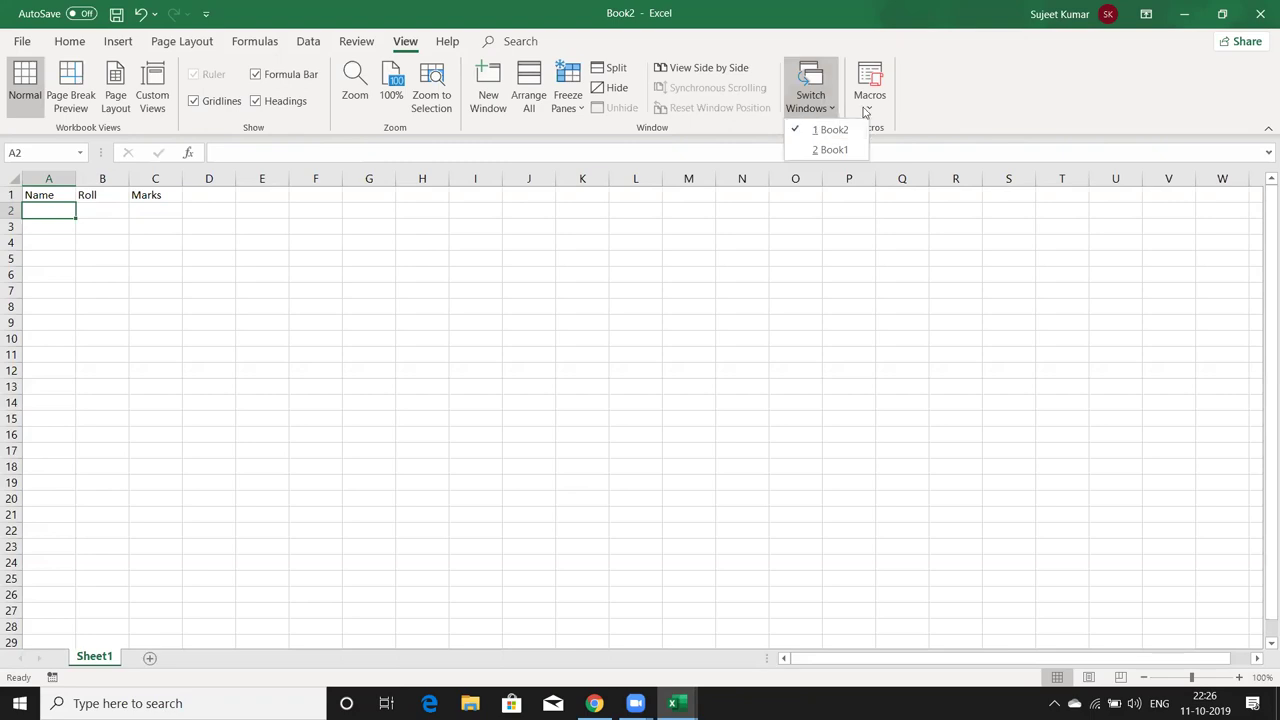
left_click(869, 110)
left_click(876, 129)
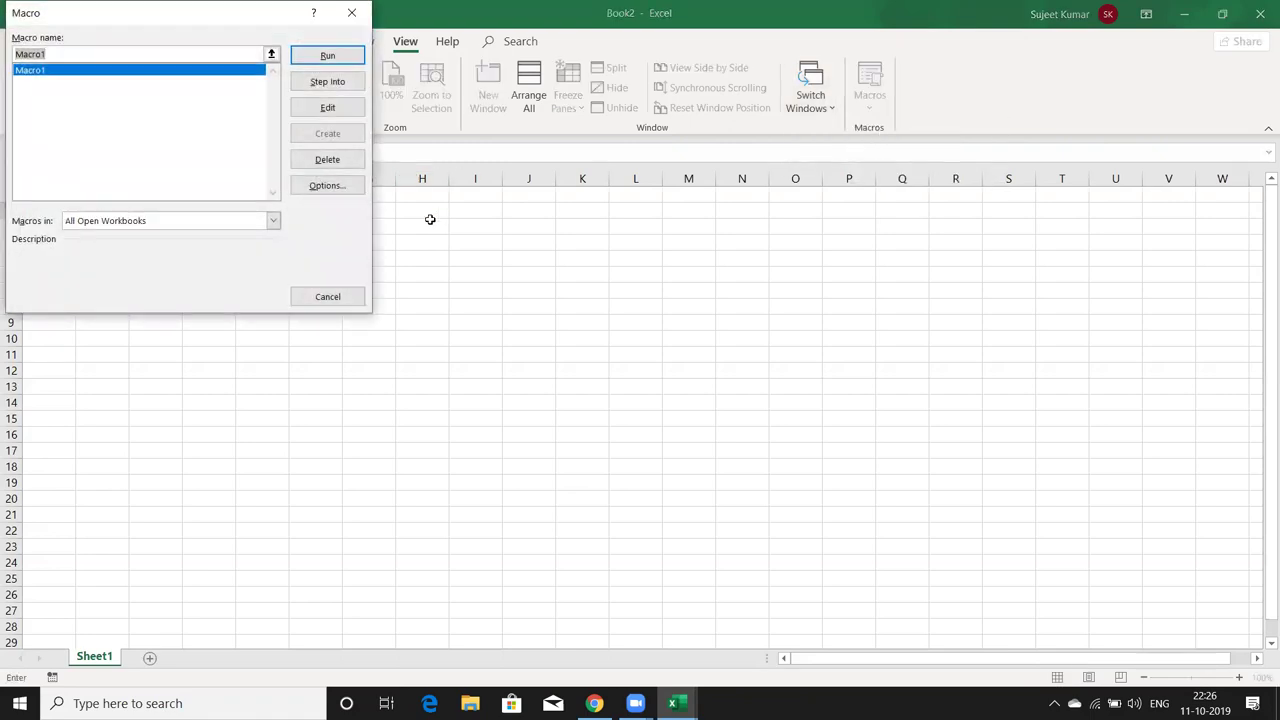
left_click(328, 107)
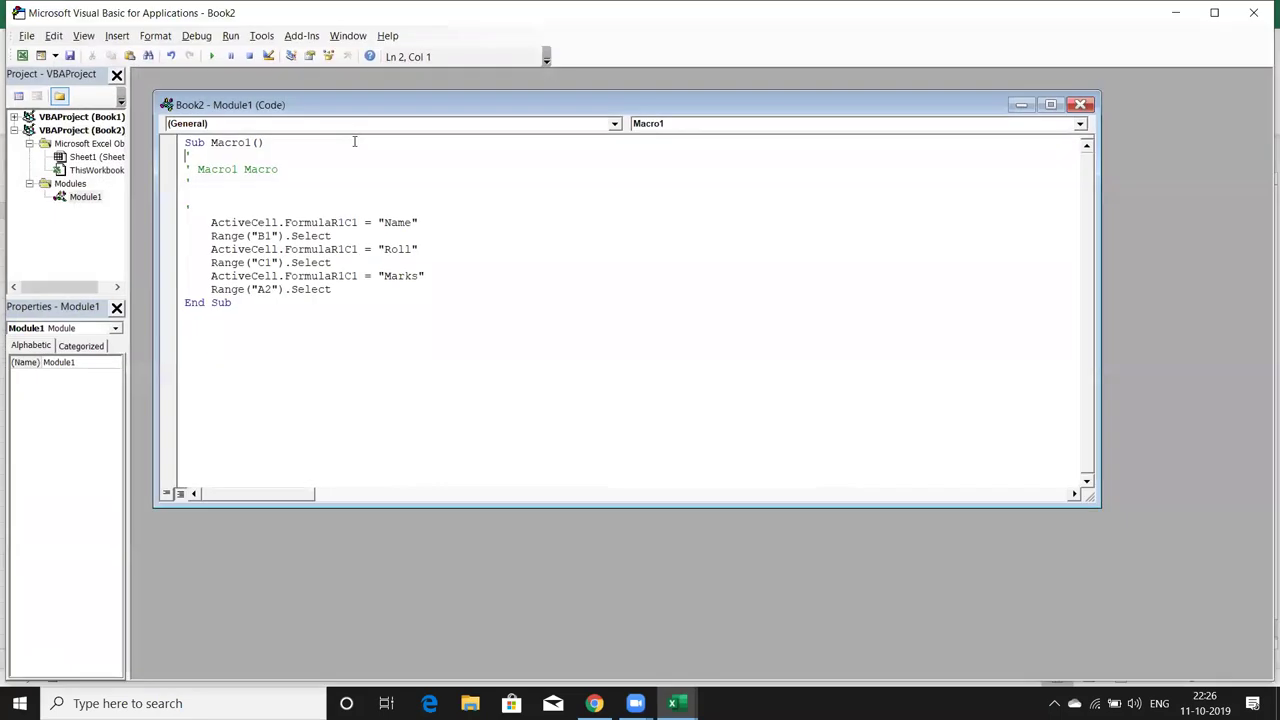
left_click(370, 385)
mouse_move(331, 289)
left_mouse_down()
mouse_move(207, 213)
mouse_move(175, 152)
left_mouse_up()
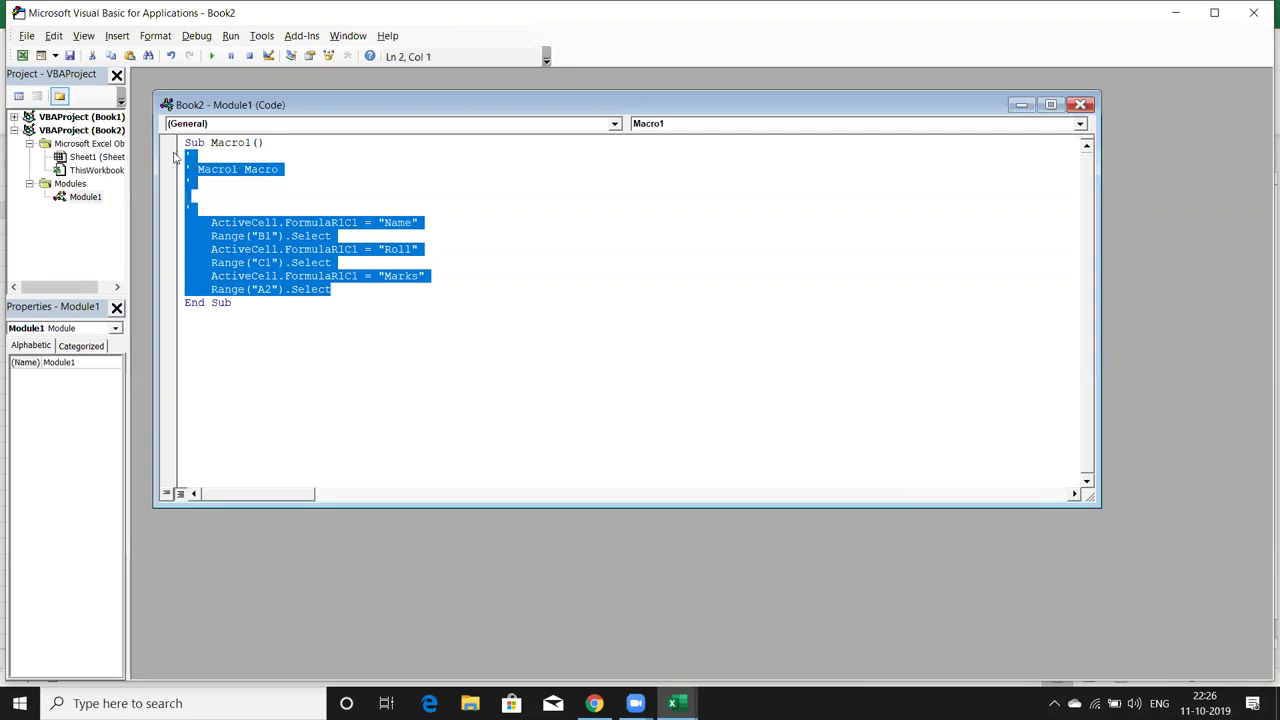
left_click(310, 308)
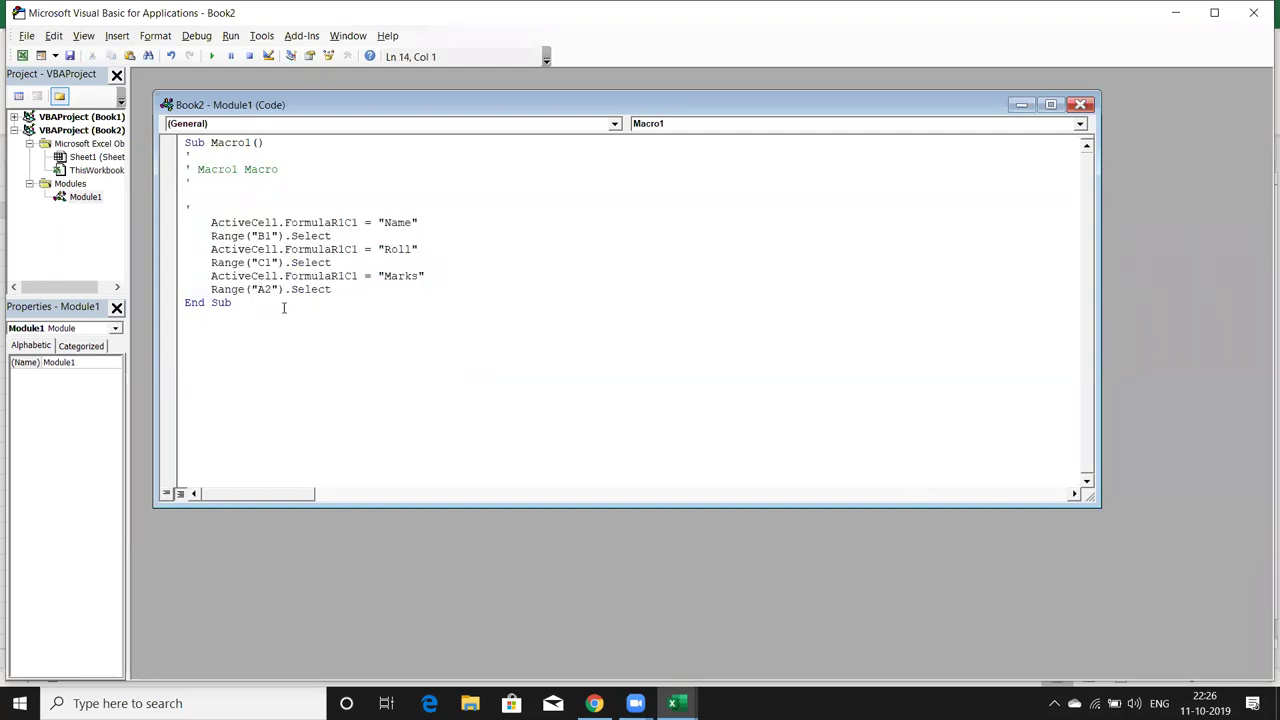
key("alt+F11")
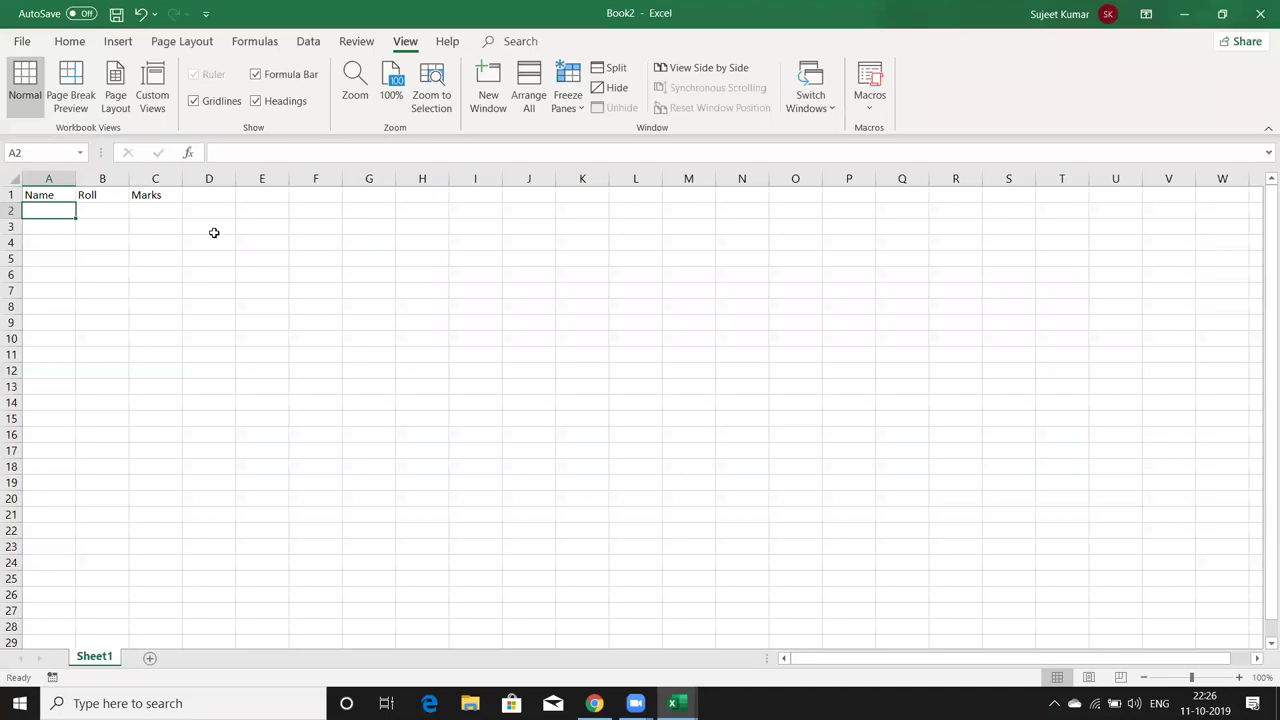
Open the VBA editor with Alt+F11 to view Macro1's recorded code in Module1
key("alt+F11")
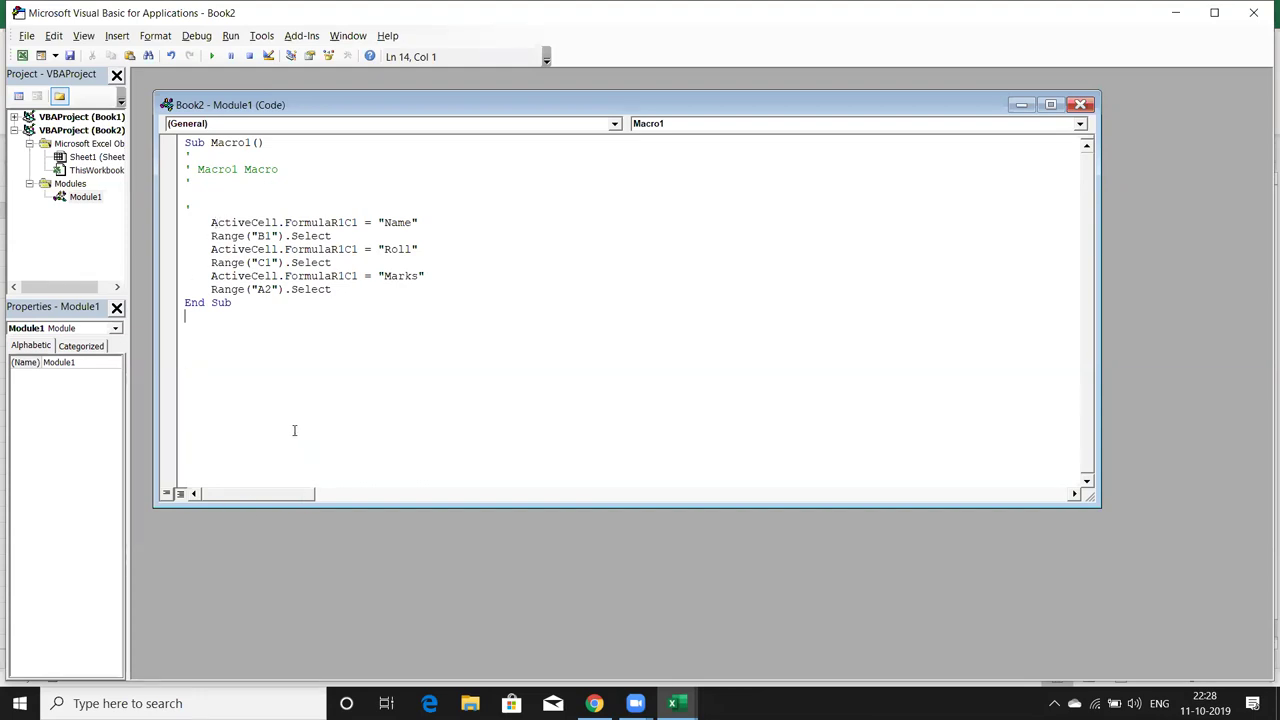
Return to the worksheet, try copying the Marks header from C1, then cancel the copy
key("alt+F11")
left_click(167, 198)
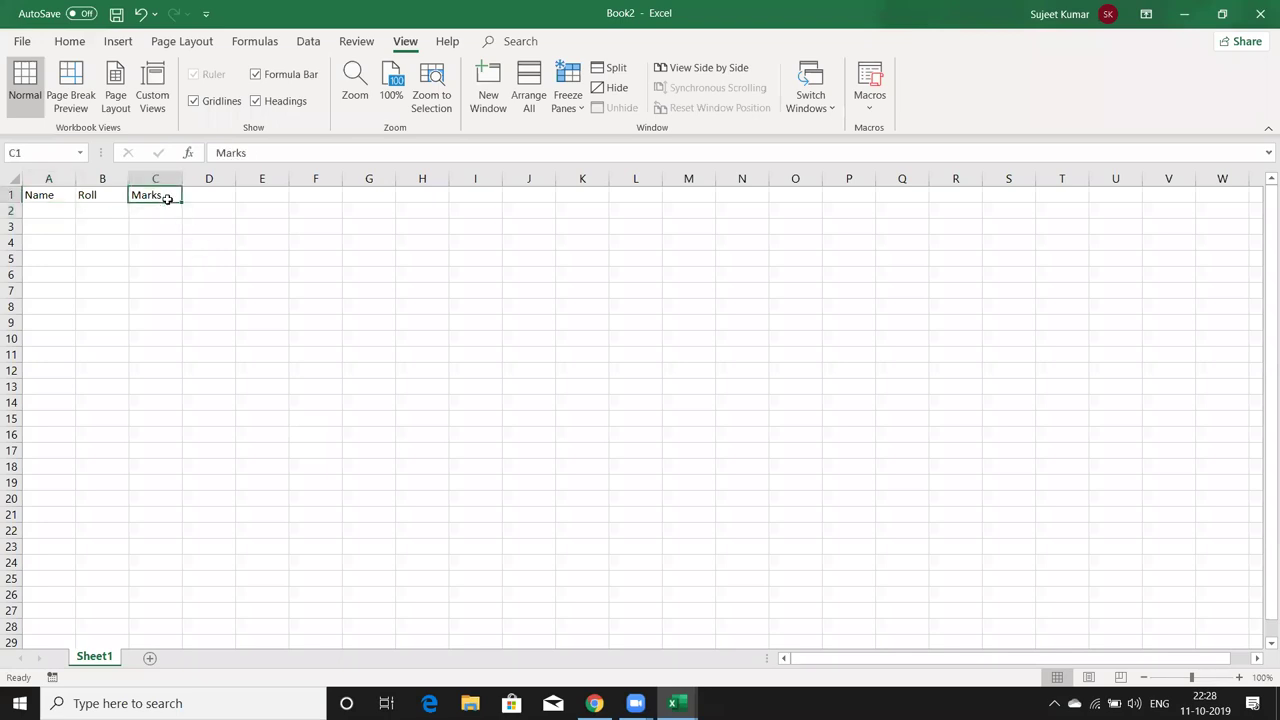
key("ctrl+c")
left_click(246, 271)
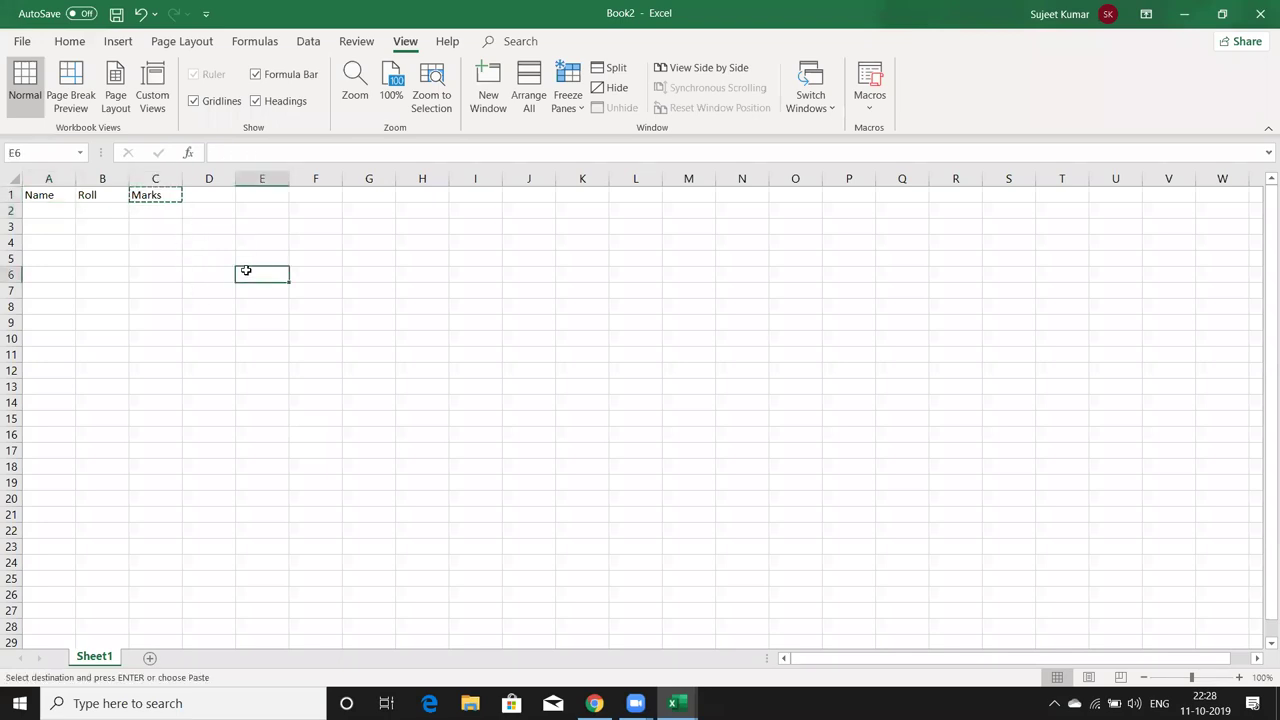
key("Escape")
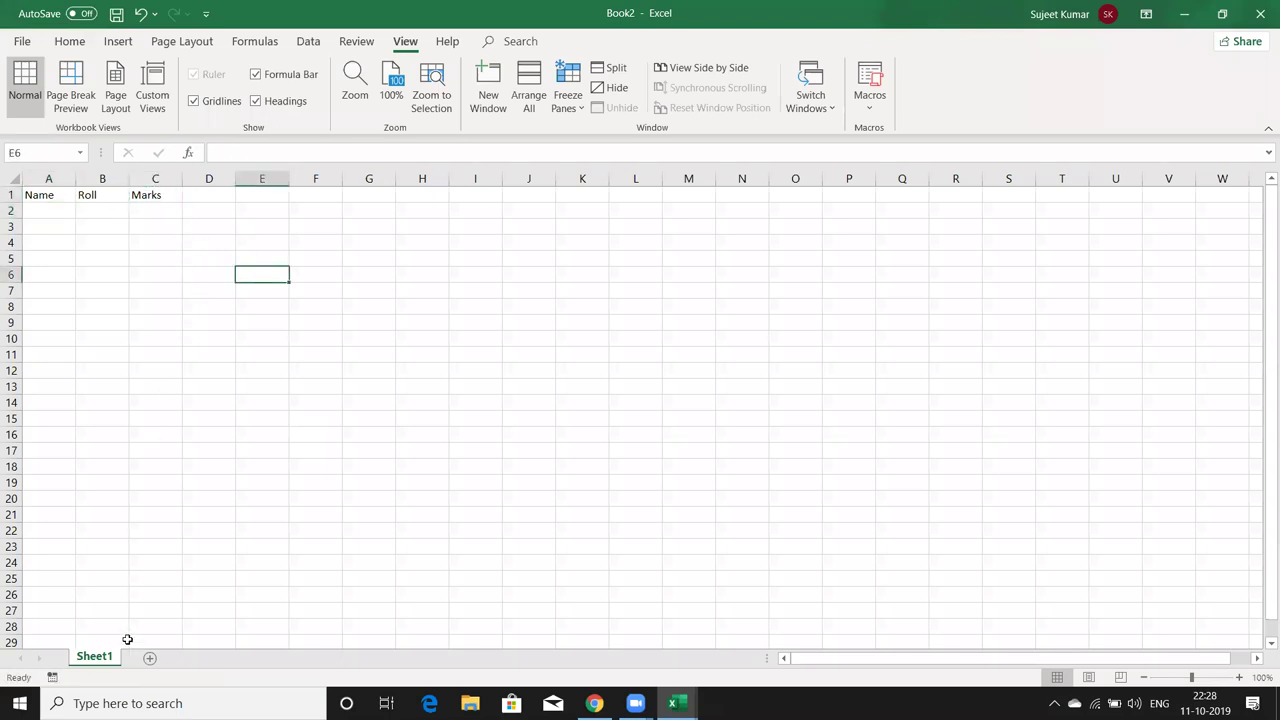
Record Macro2, copying C1 and pasting it as a value into E4
left_click(52, 677)
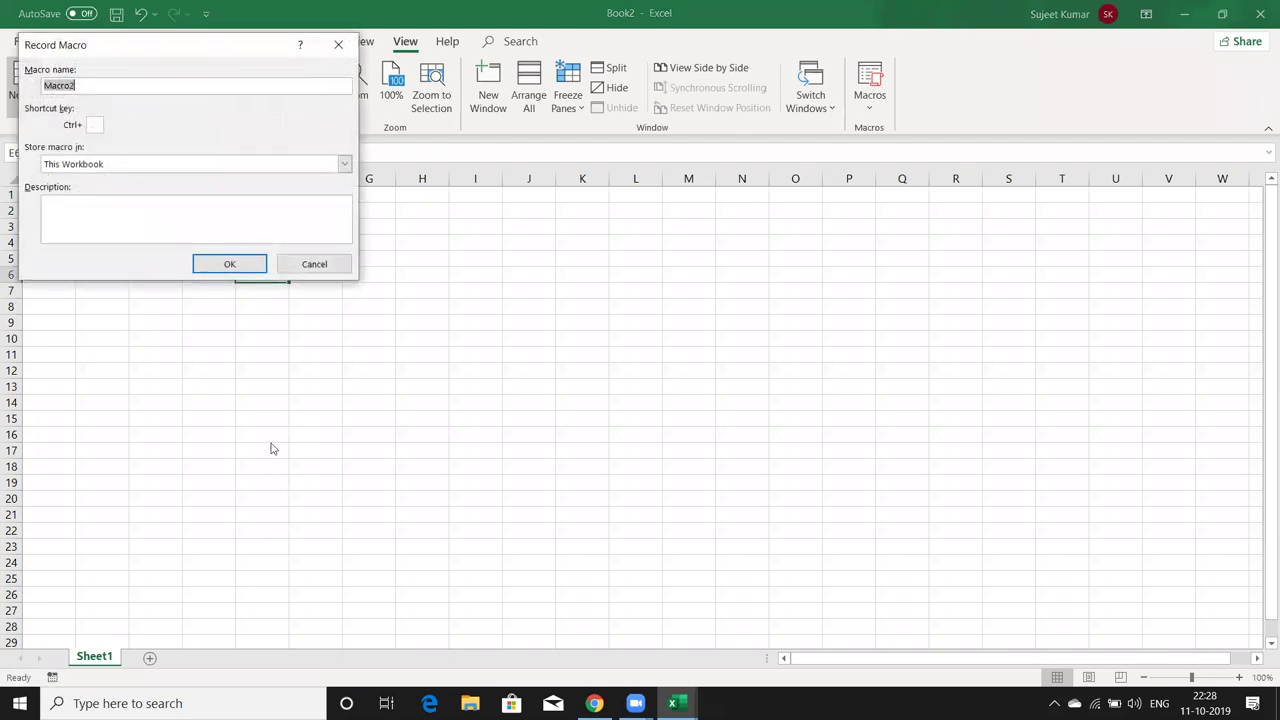
left_click(238, 264)
left_click(170, 195)
key("ctrl+c")
left_click(252, 241)
right_click(252, 241)
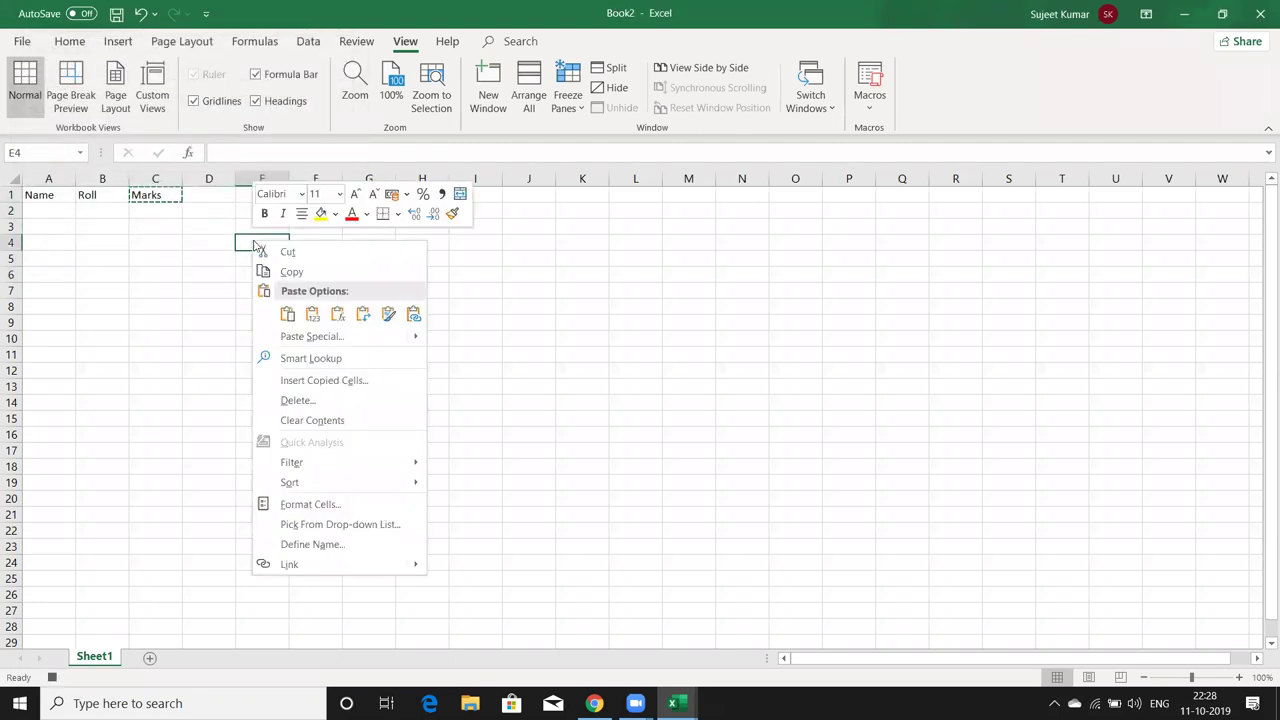
left_click(313, 317)
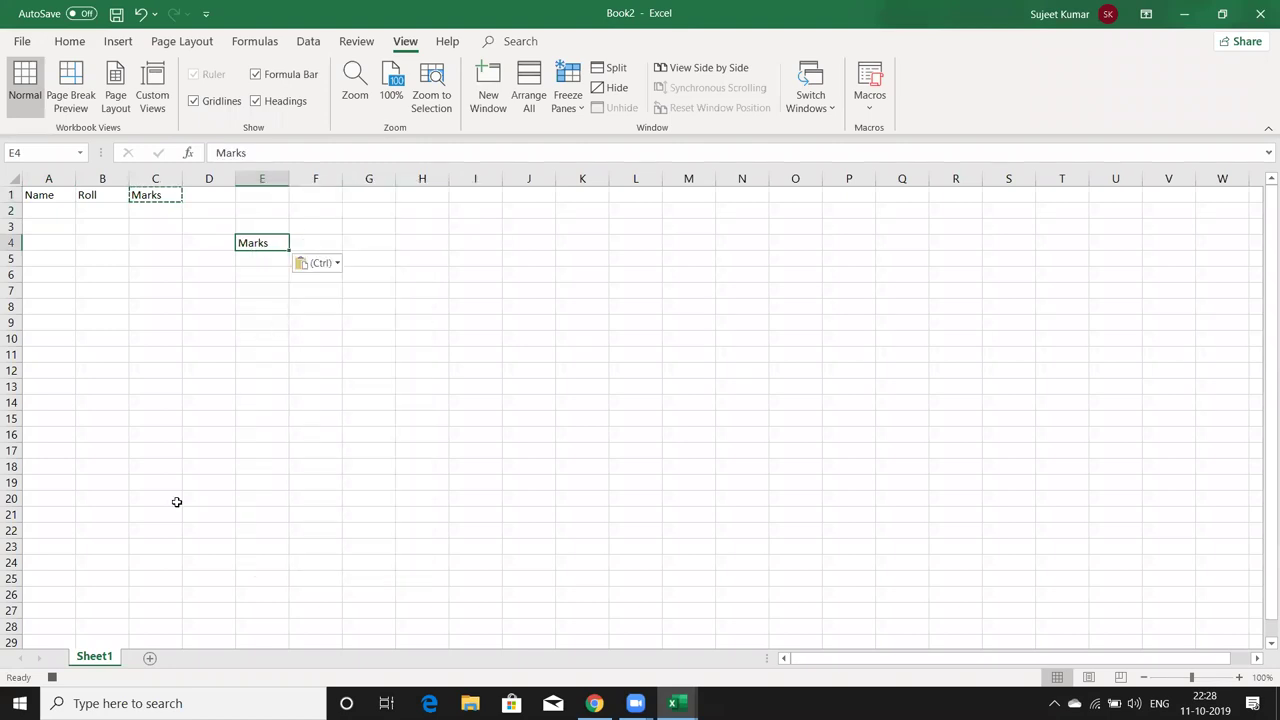
Switch to the VBA editor, highlight Macro2's Selection.PasteSpecial line, and maximize the code window
key("alt+Tab")
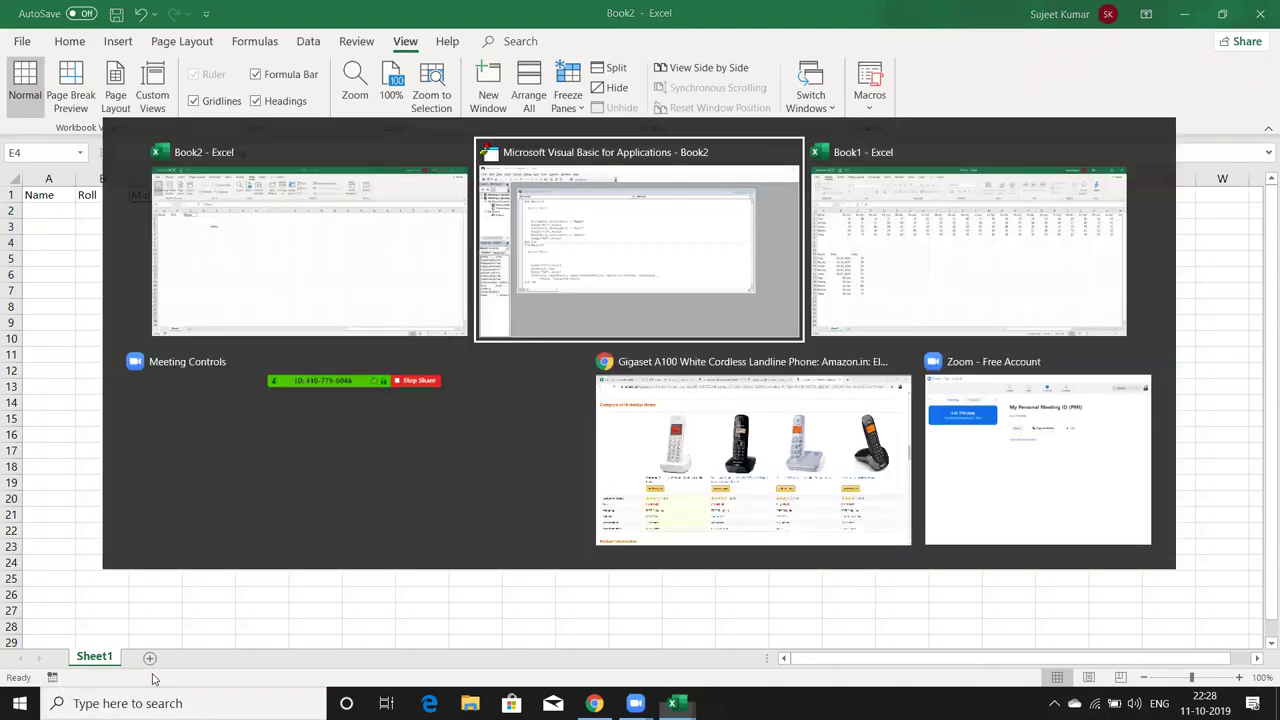
left_click(232, 437)
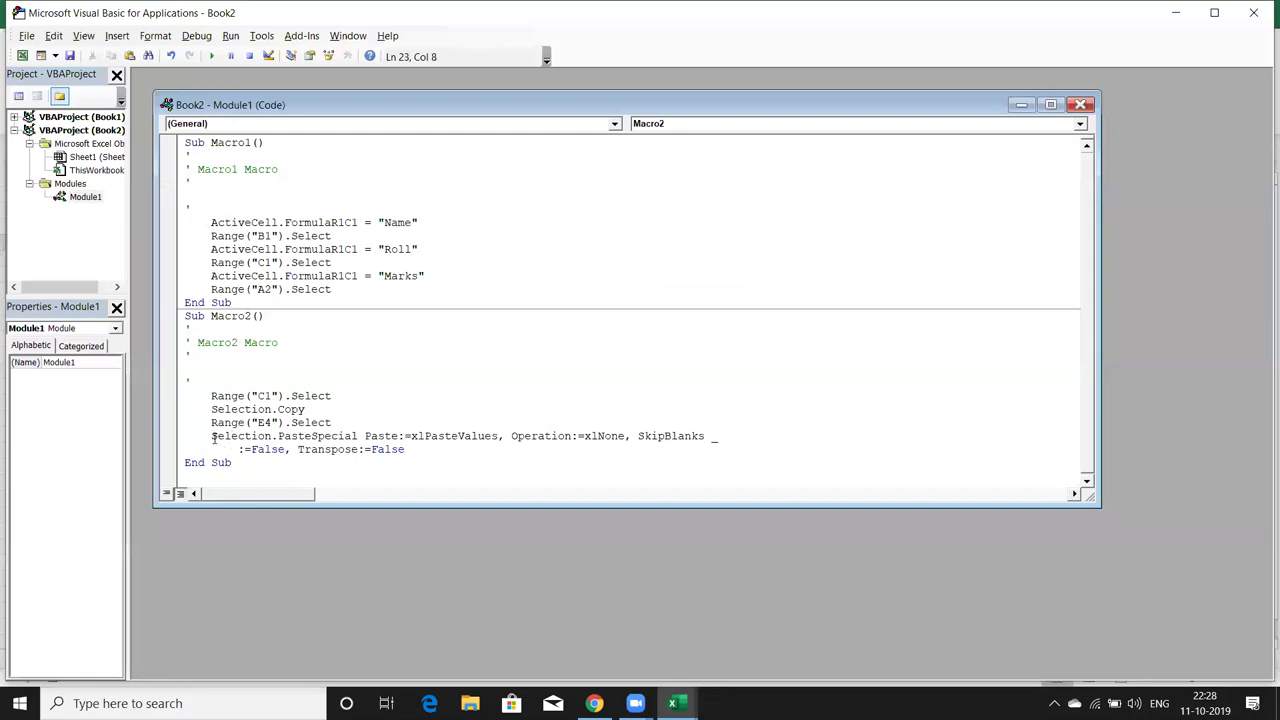
left_click_drag(209, 436, 406, 450)
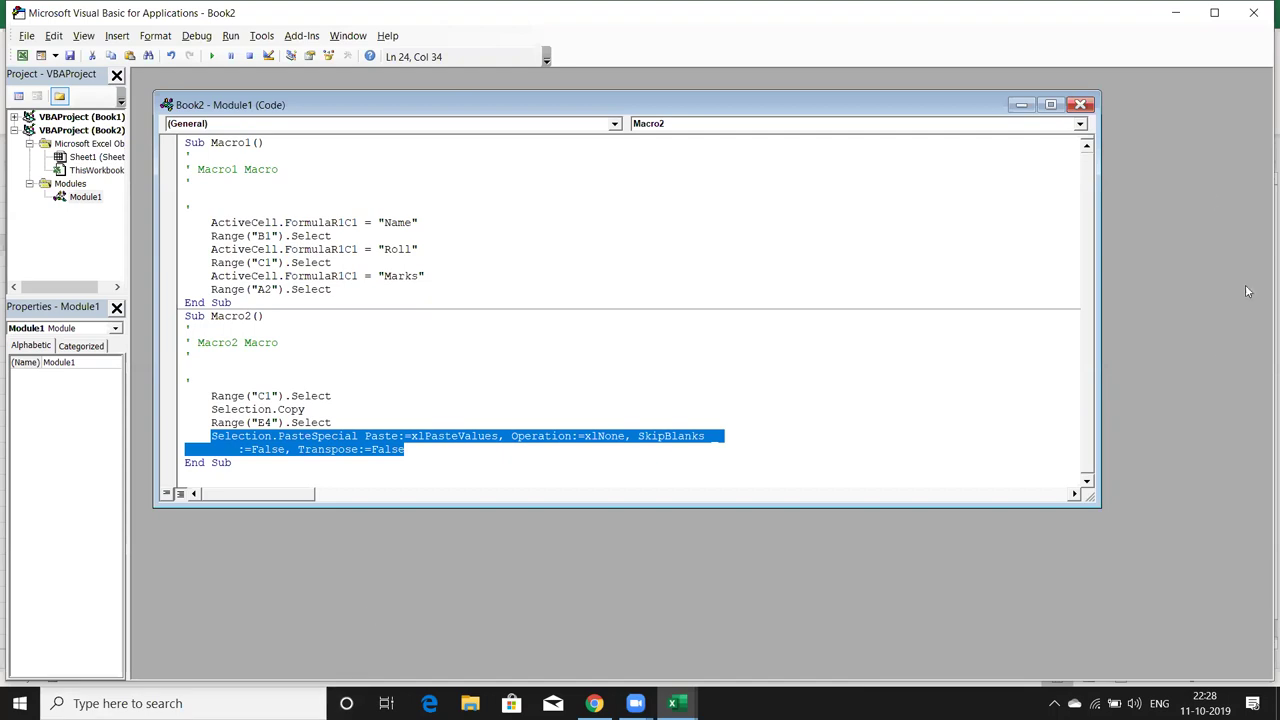
left_click(1050, 104)
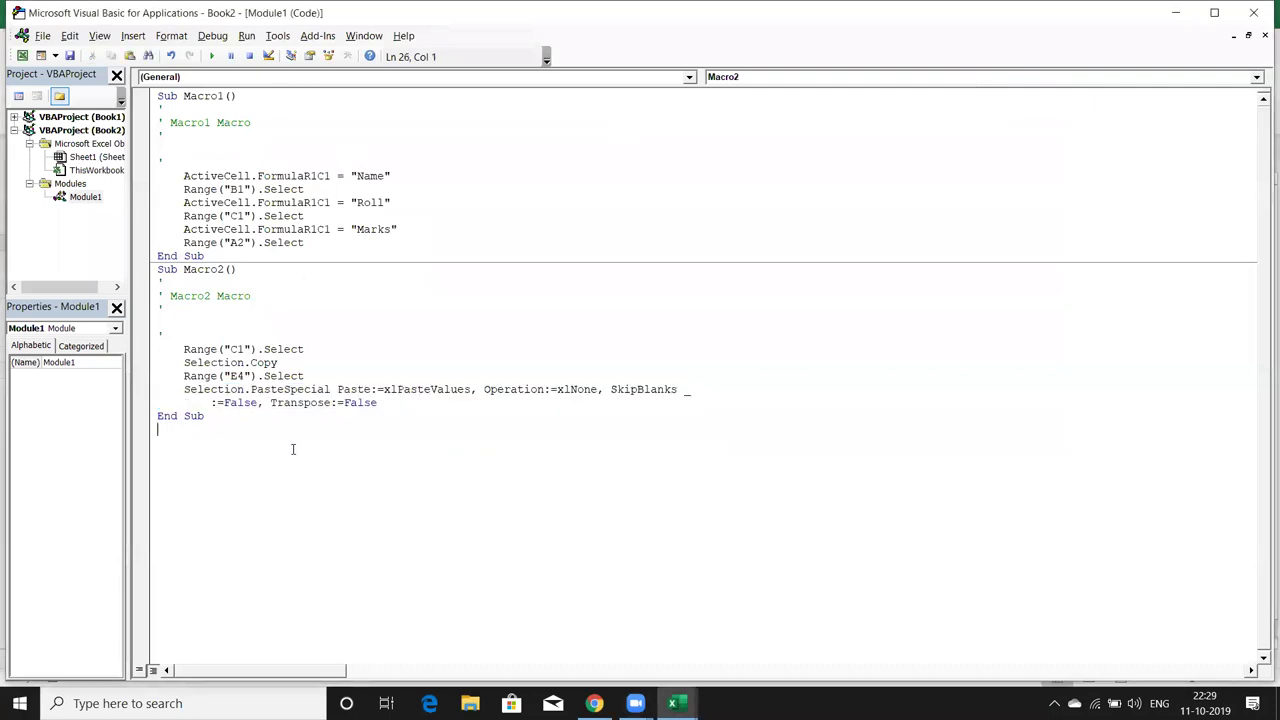
Delete all code in Module1, close the VBA editor, and cancel the pending copy in Excel
left_click_drag(295, 450, 143, 62)
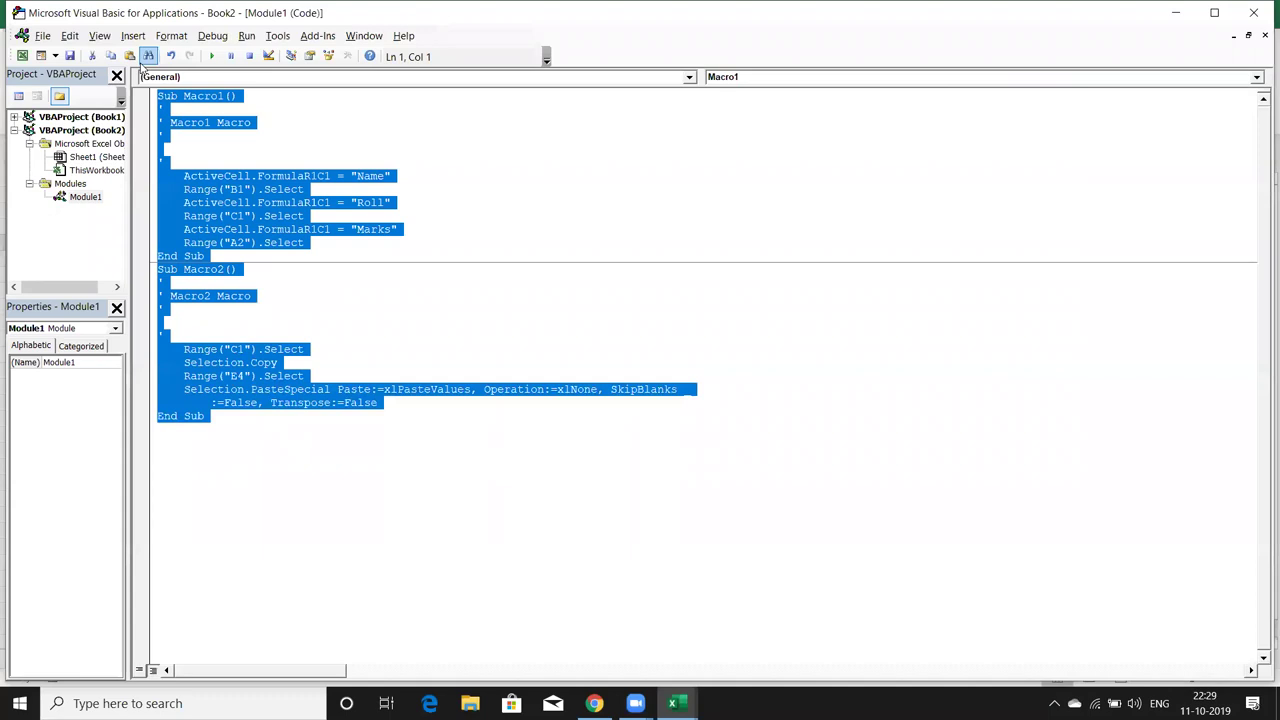
key("Delete")
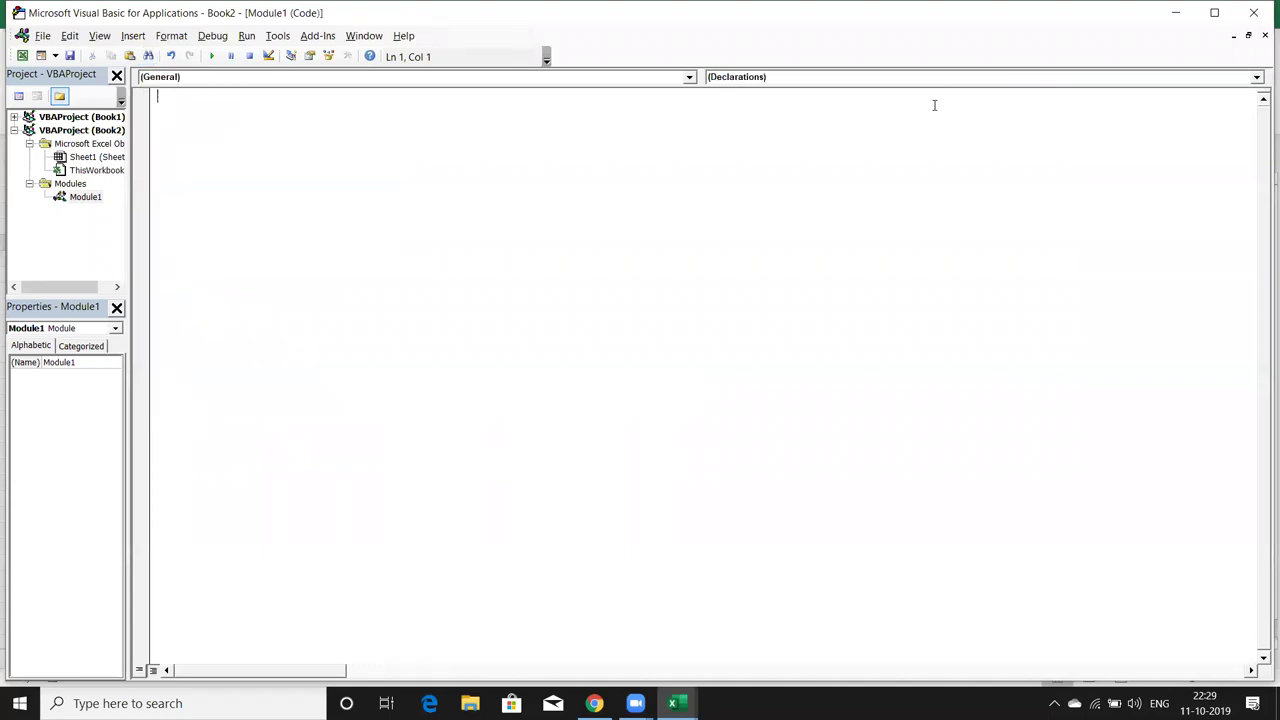
left_click(1254, 12)
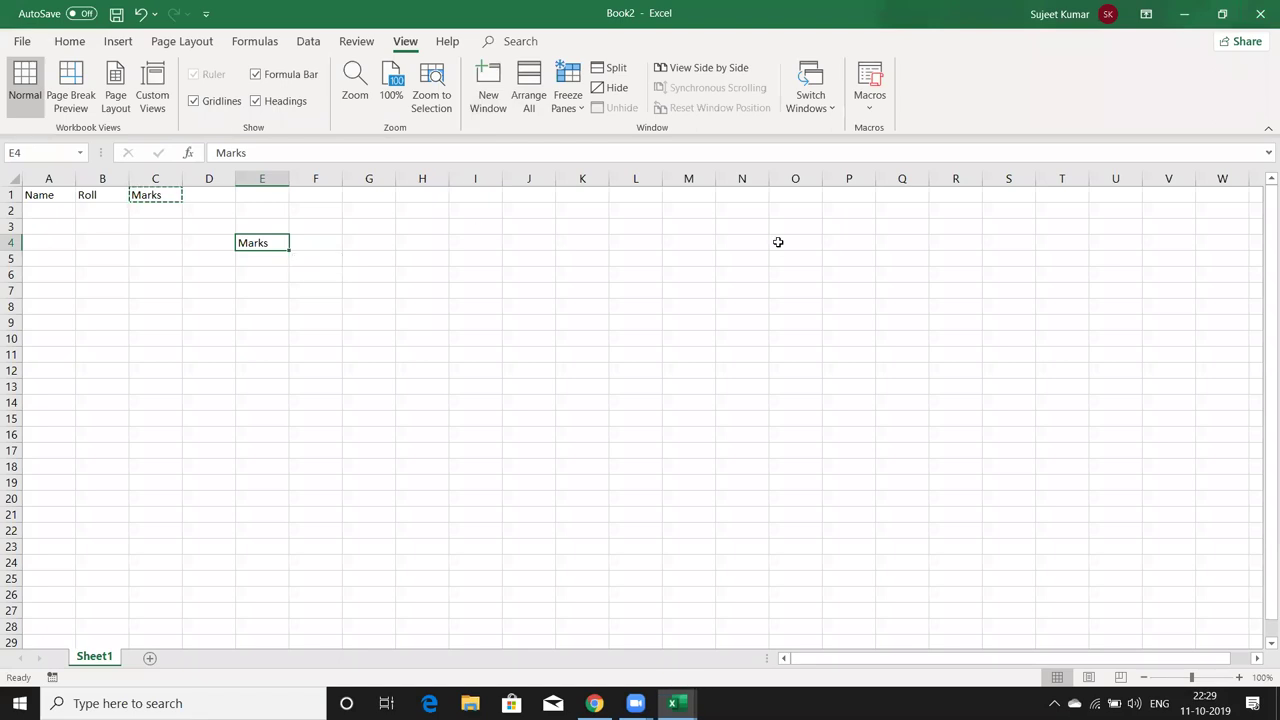
key("Escape")
left_click(335, 223)
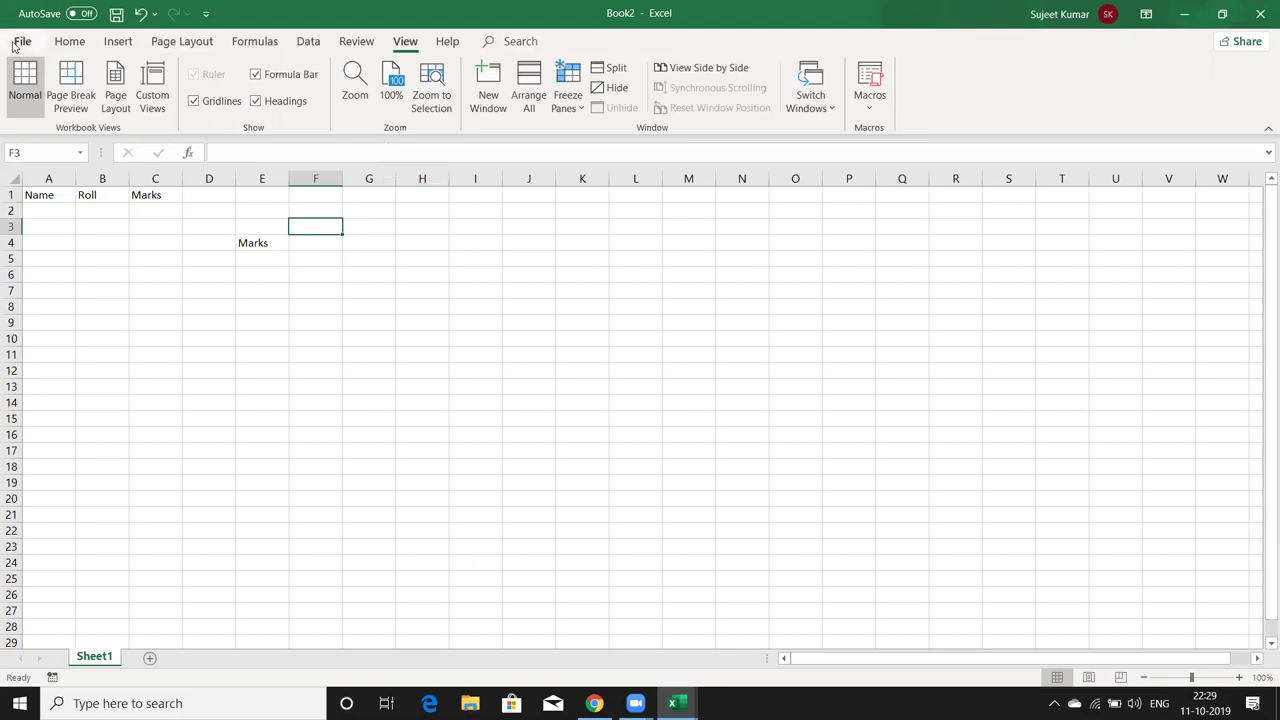
Tick Developer under Main Tabs in Excel Options' Customize Ribbon and confirm with OK
left_click(18, 42)
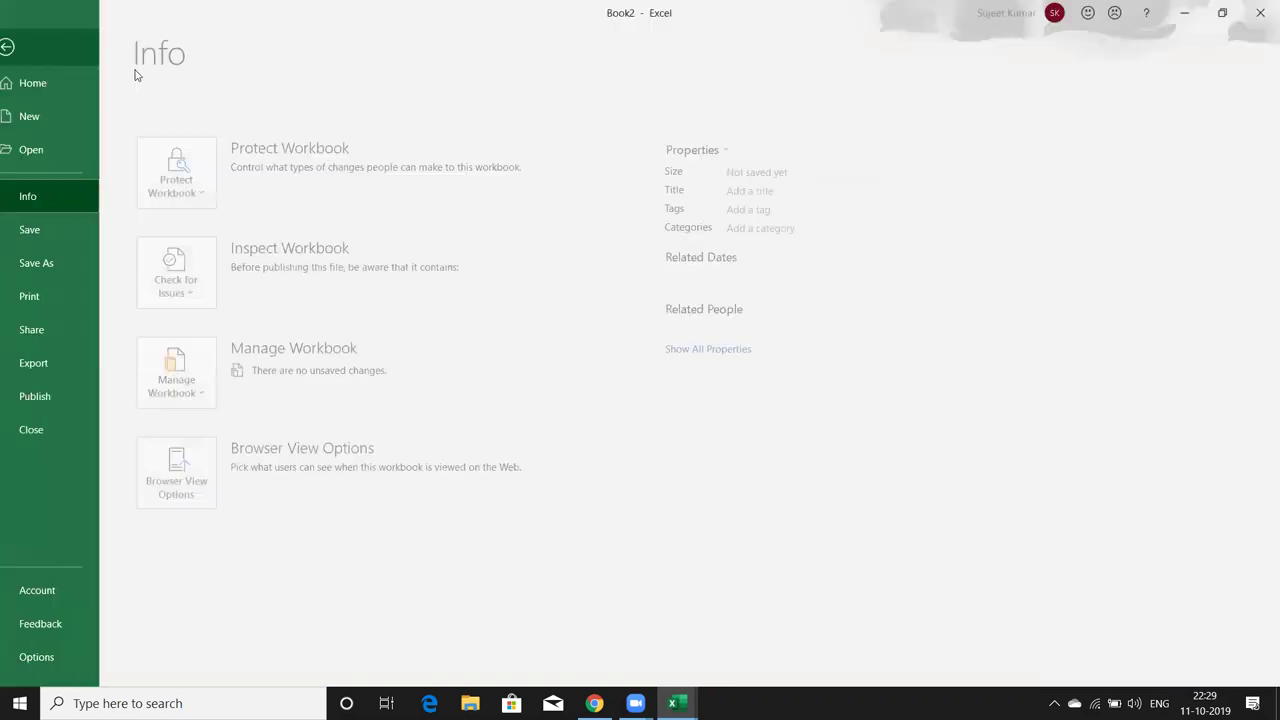
left_click(66, 663)
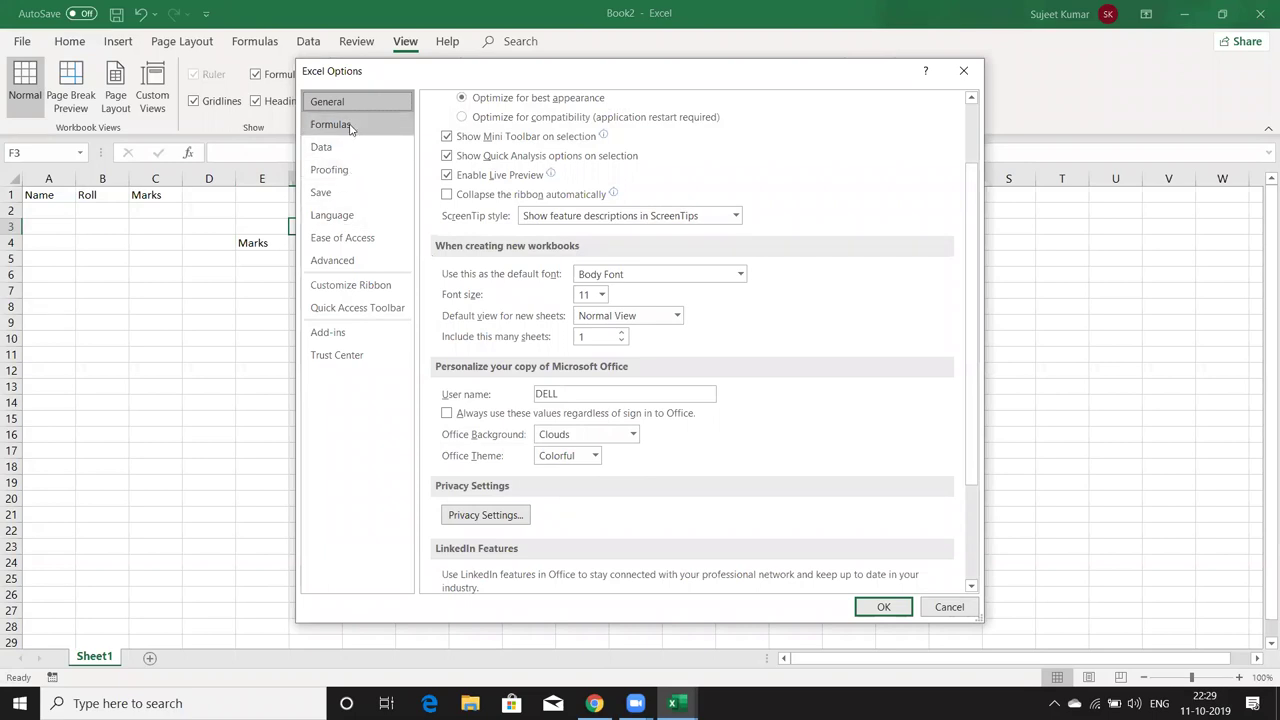
left_click(447, 136)
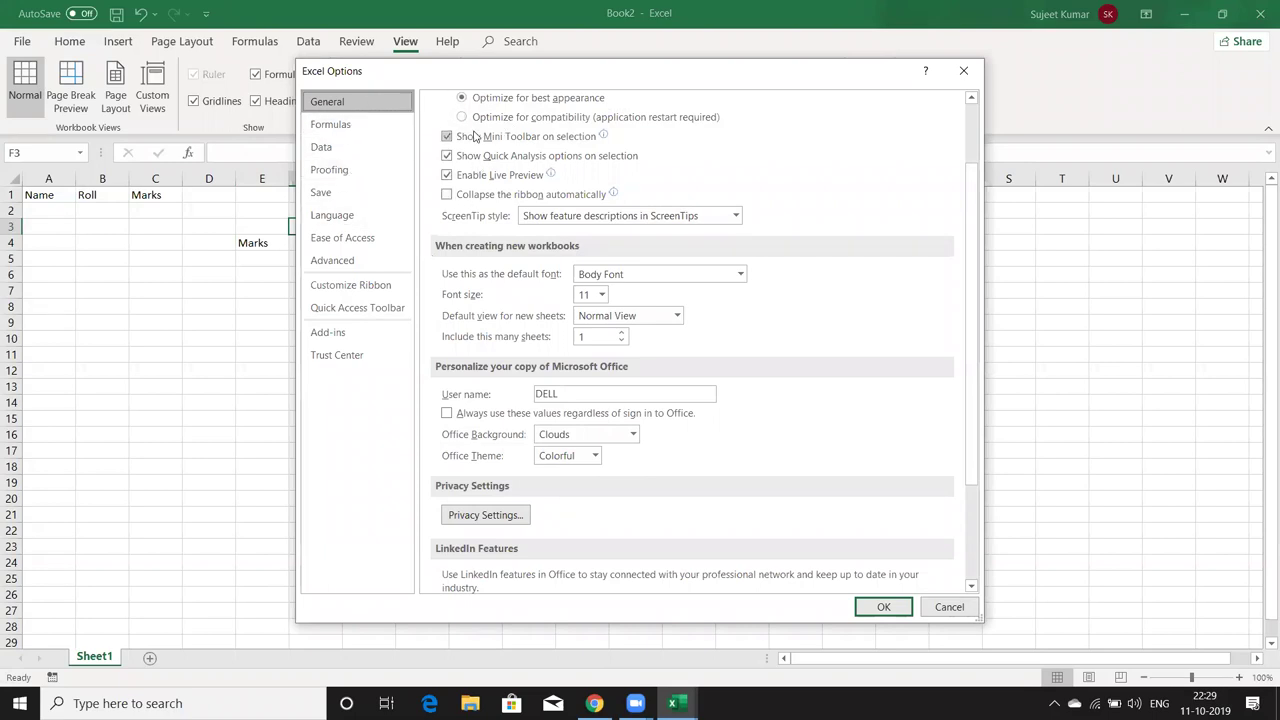
left_click(385, 290)
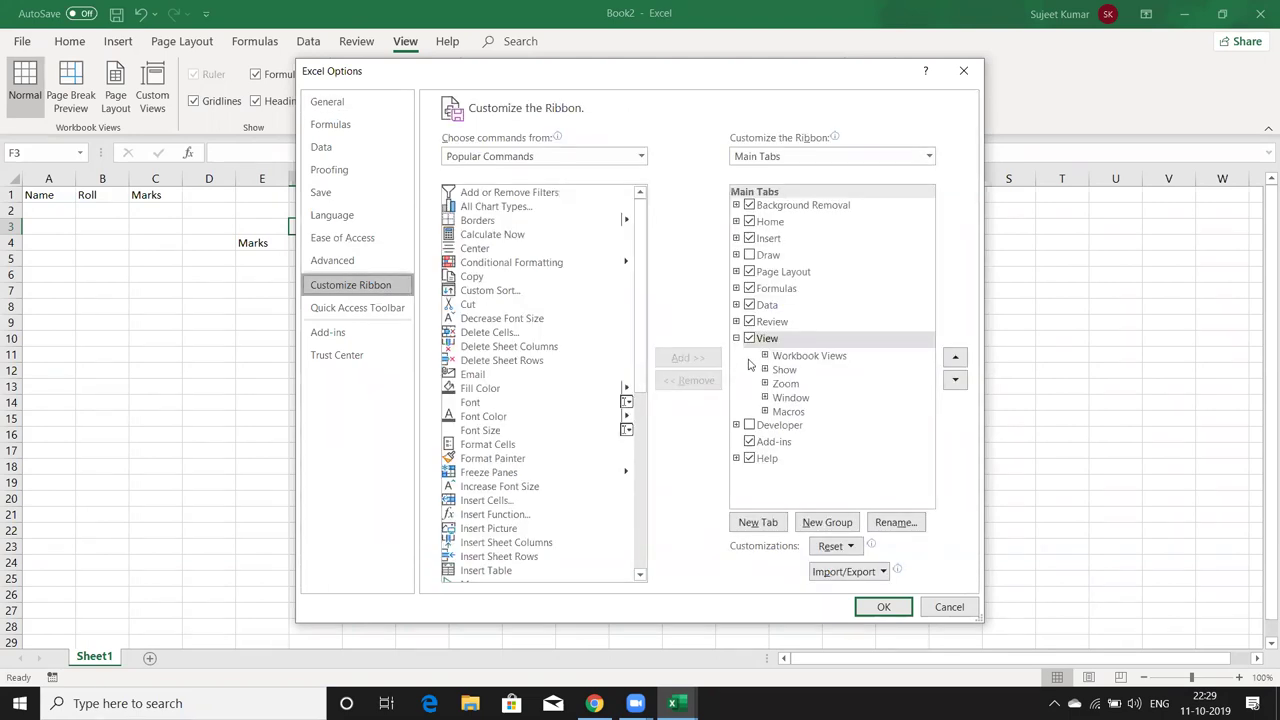
left_click(749, 425)
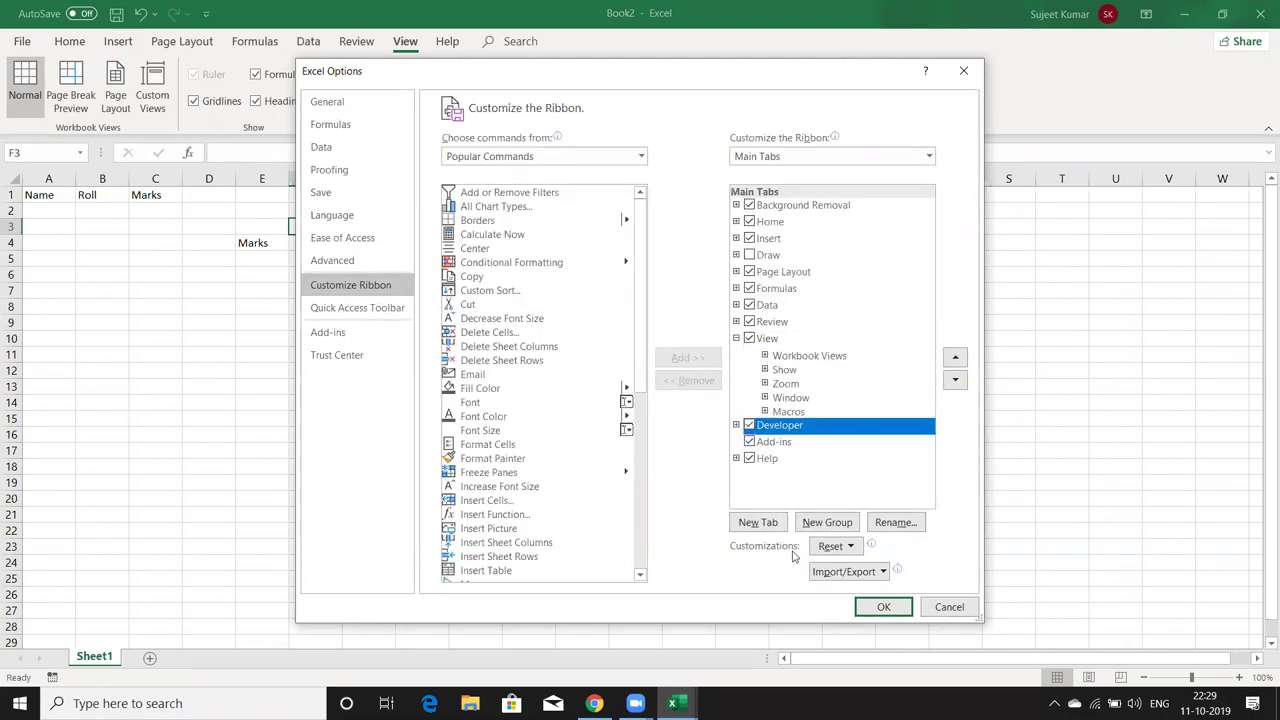
left_click(870, 607)
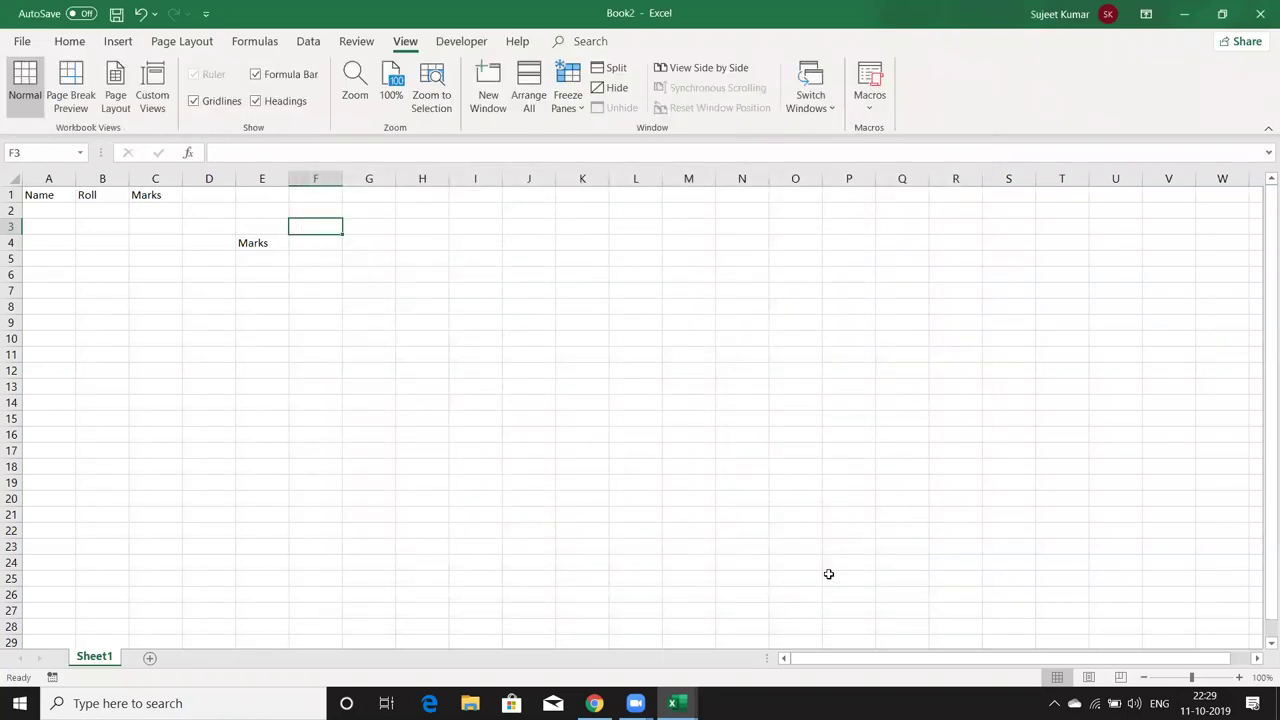
Under Developer > Macro Security, choose 'Enable all macros' and confirm
left_click(484, 45)
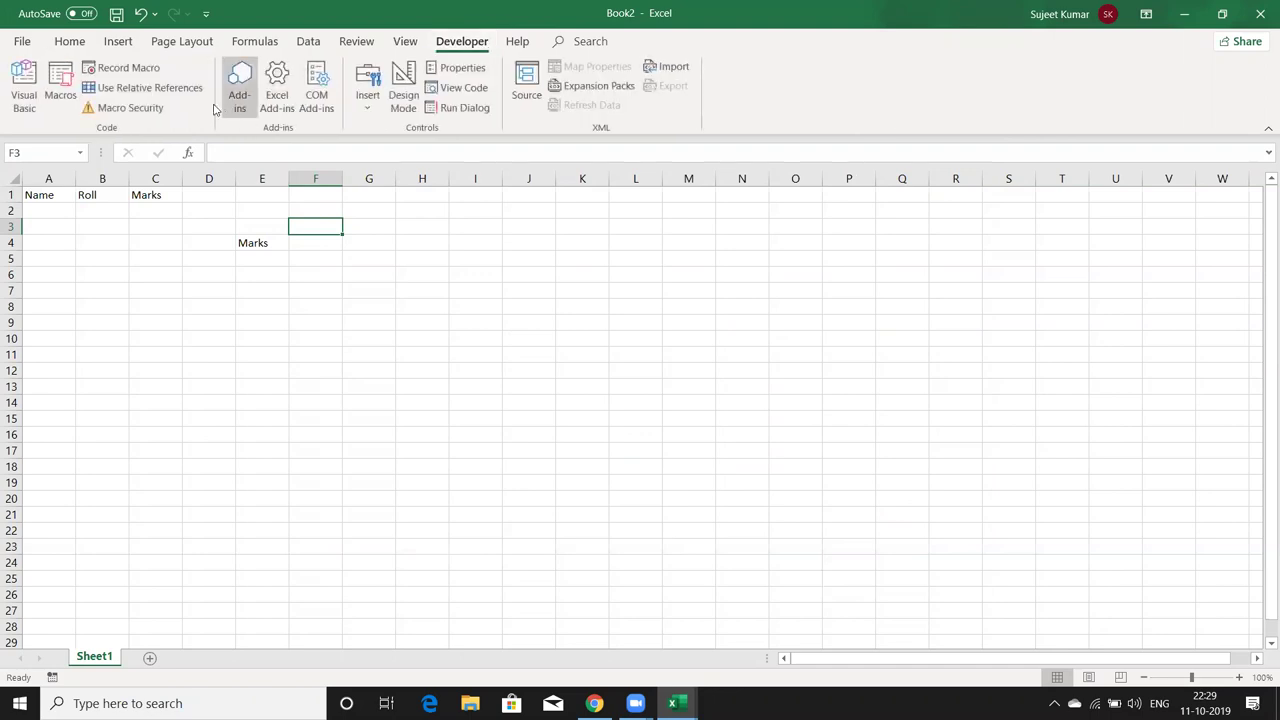
left_click(166, 106)
left_click(540, 210)
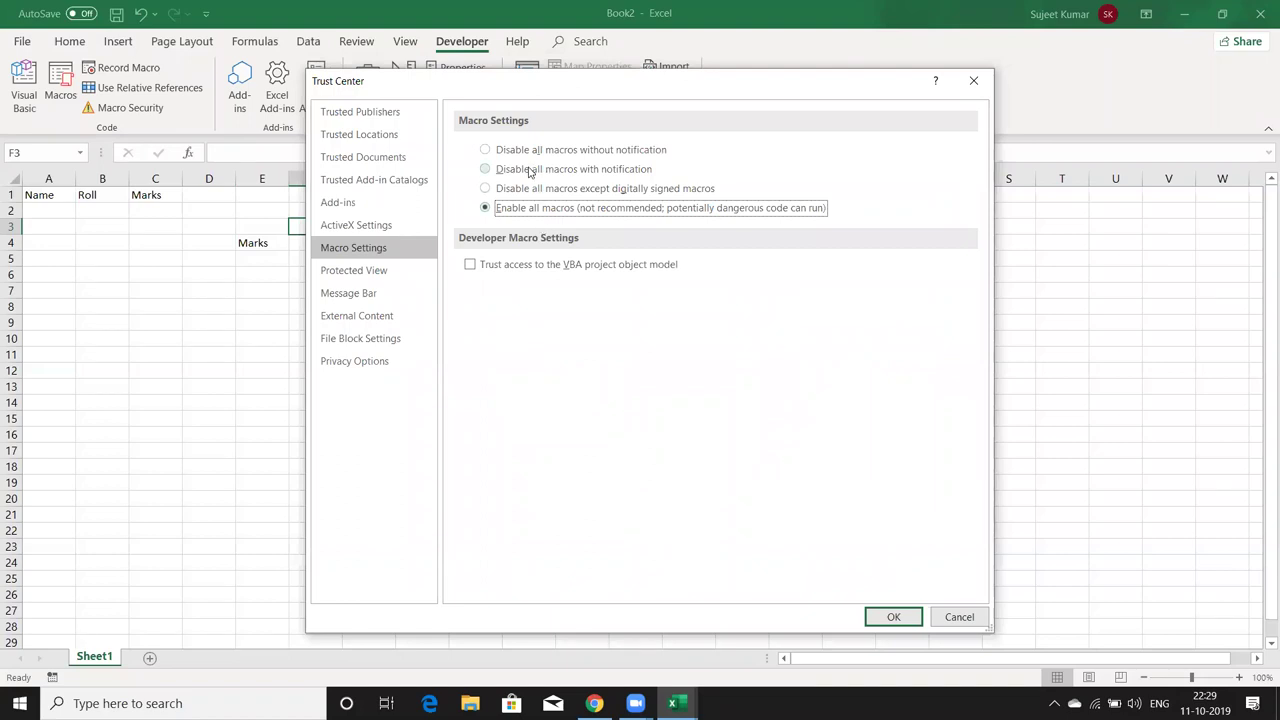
left_click(886, 620)
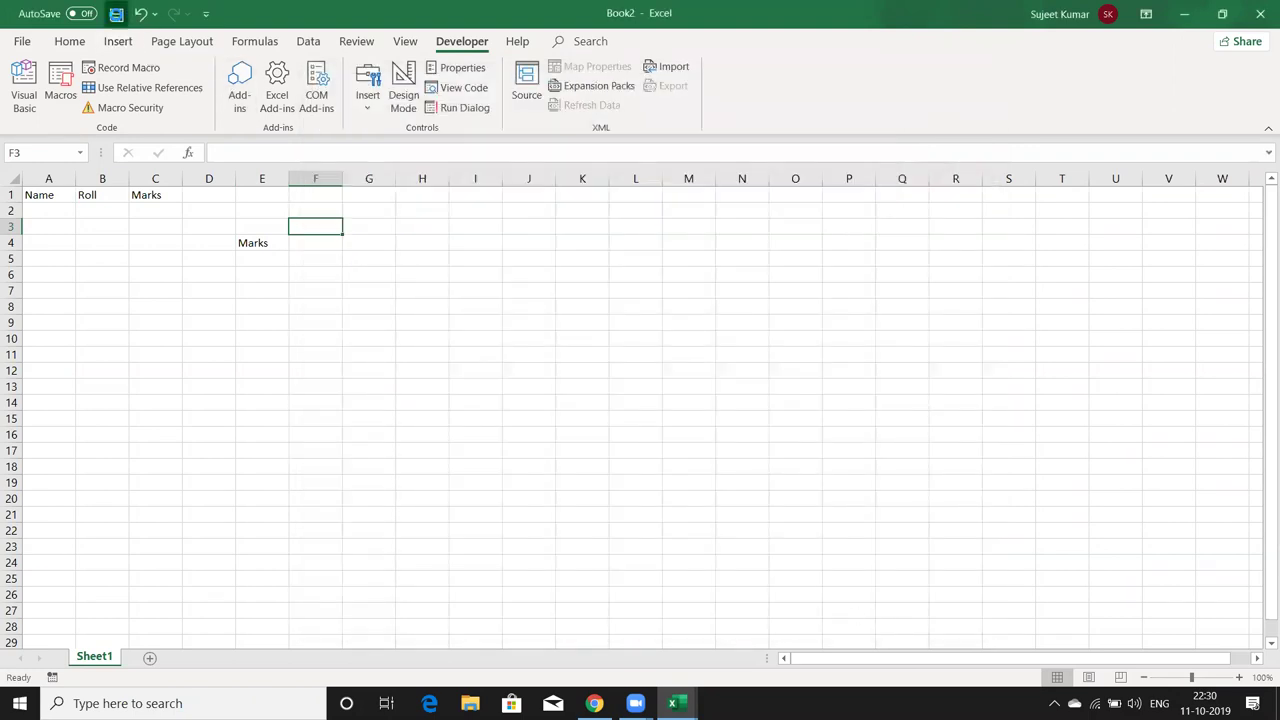
Choose OneDrive Documents in Save As and set the type to Excel Macro-Enabled Workbook (*.xlsm)
left_click(116, 14)
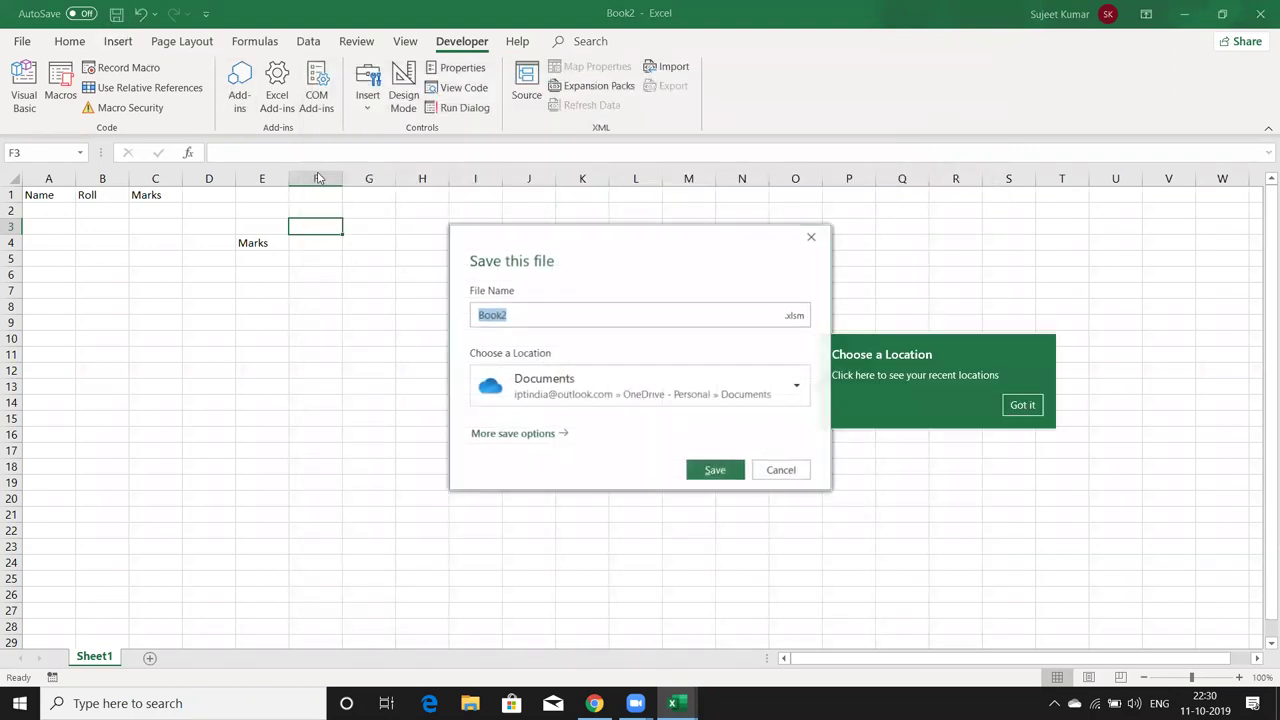
left_click(538, 436)
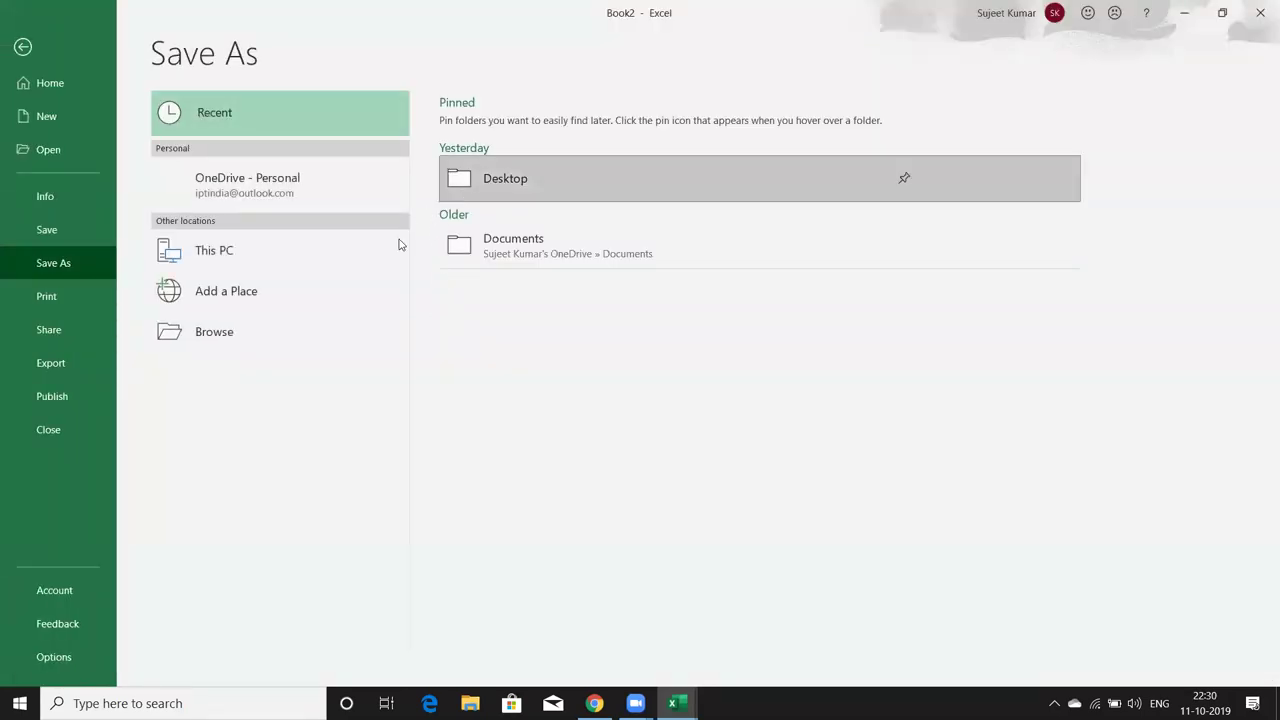
left_click(481, 246)
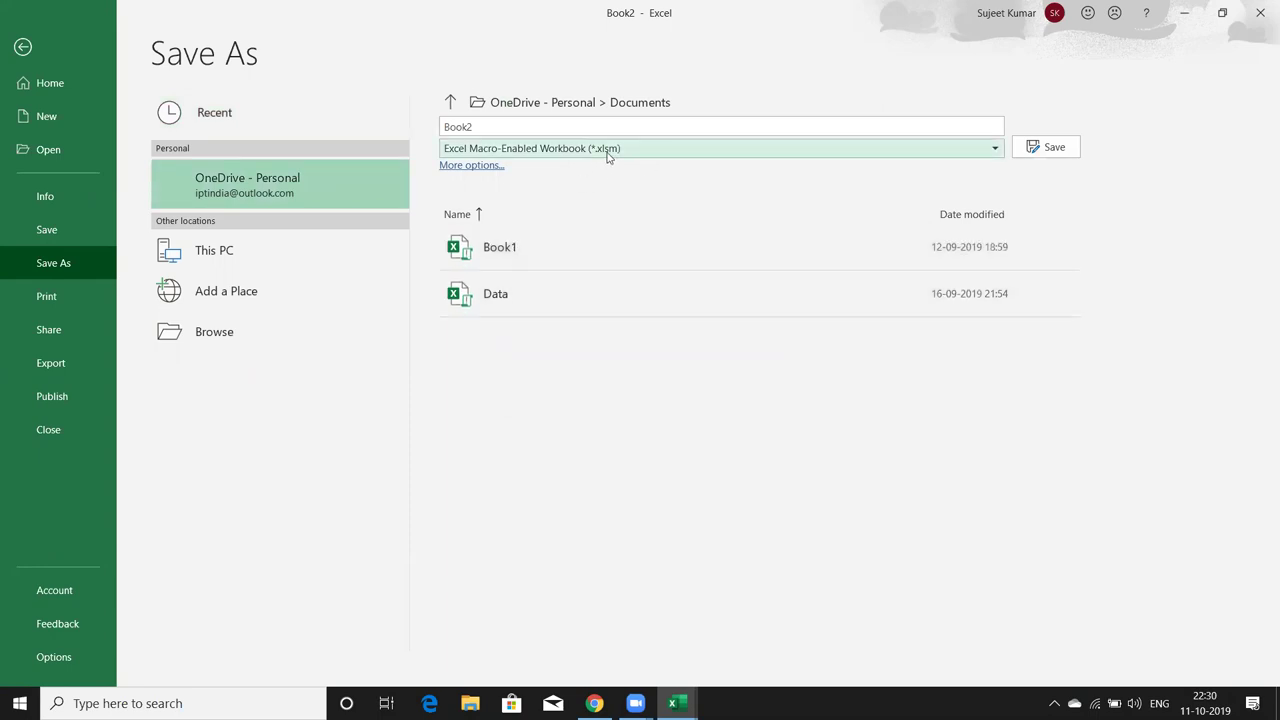
left_click(607, 157)
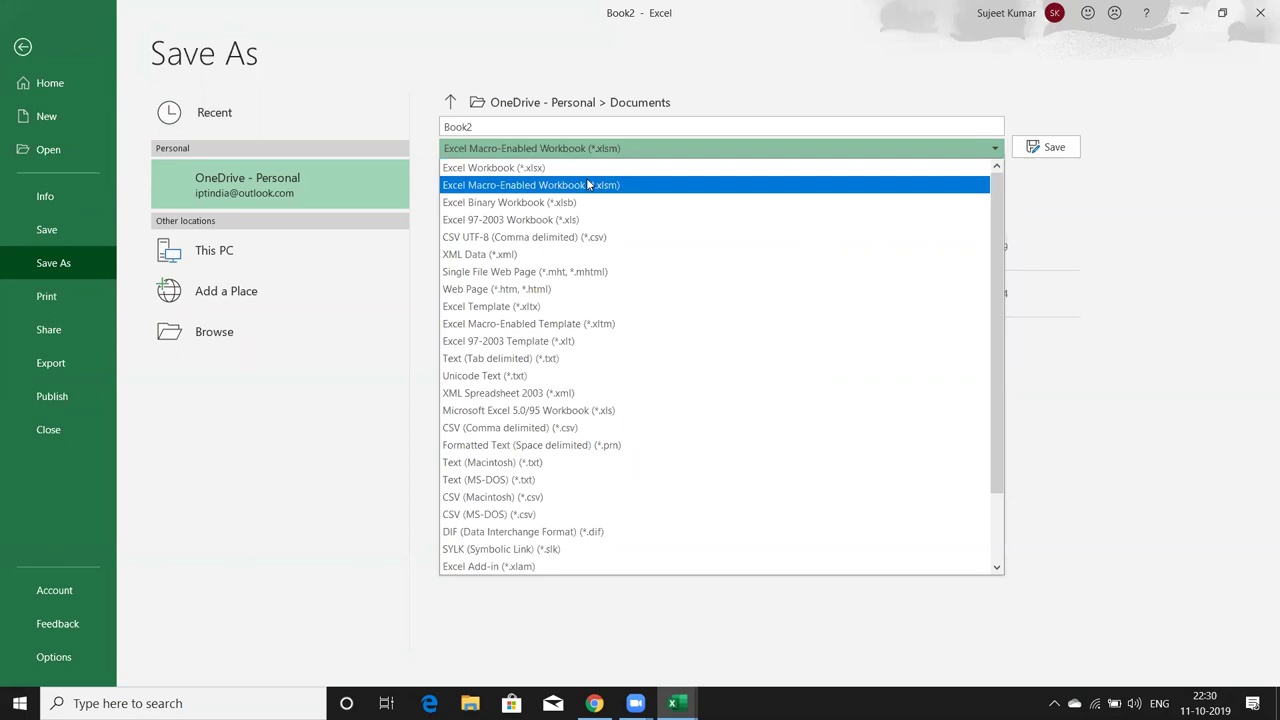
left_click(588, 185)
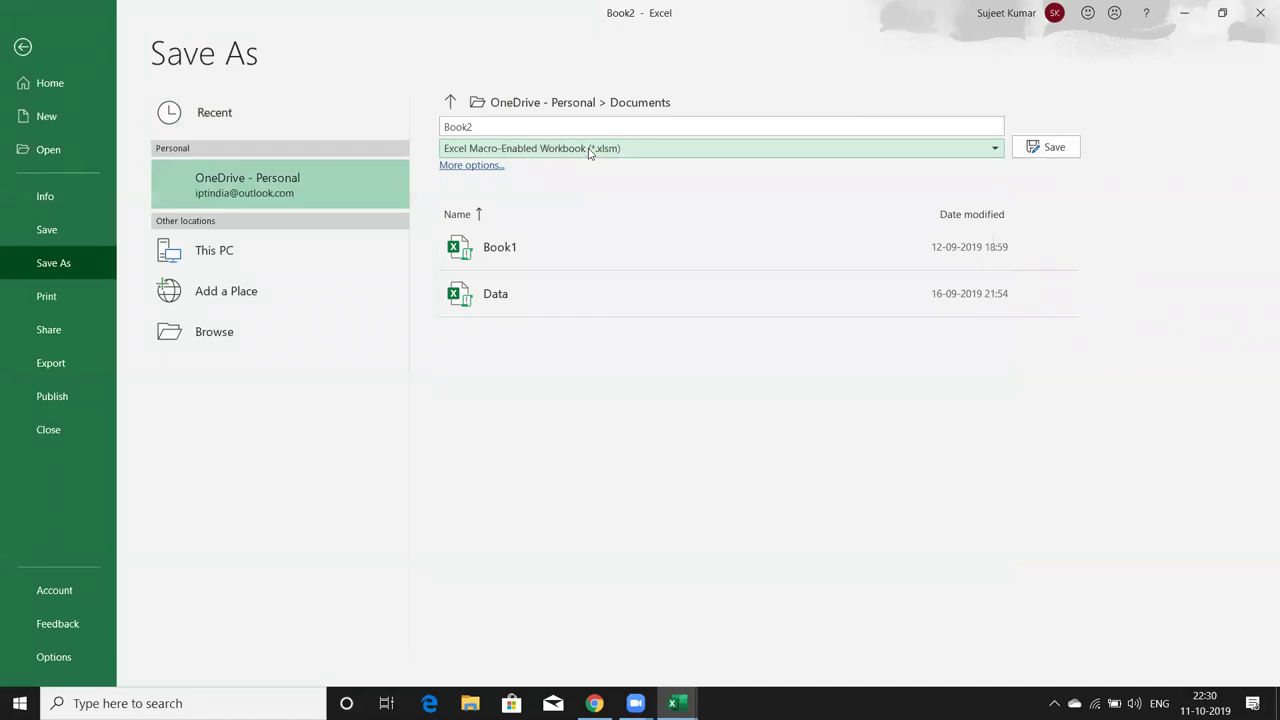
left_click(585, 150)
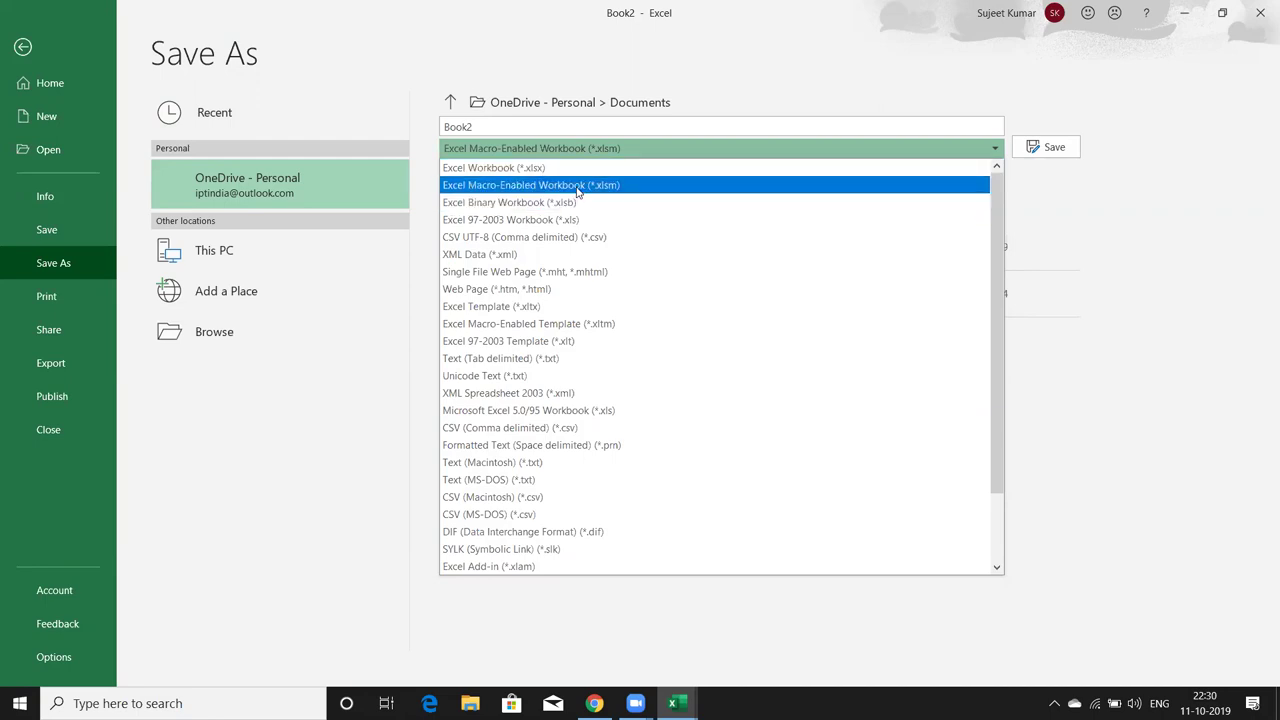
left_click(577, 191)
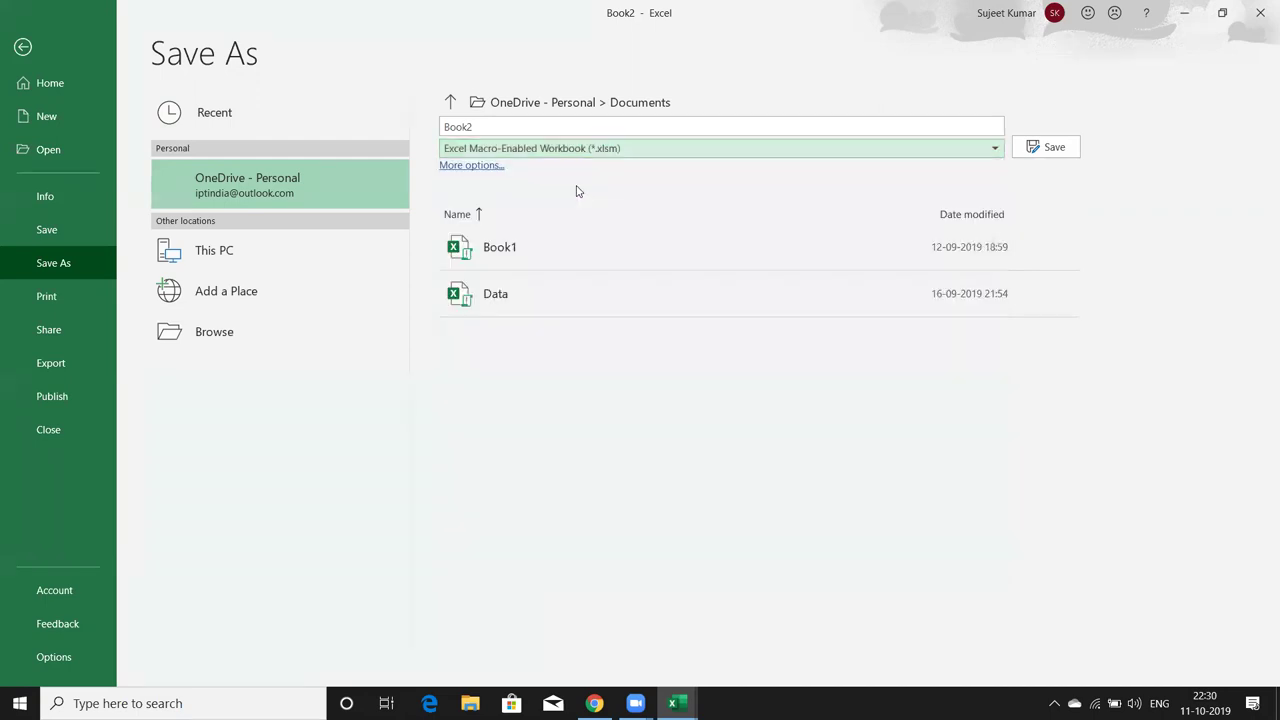
Confirm the macro-enabled save, then clear the headings in A1:F6
left_click(1041, 156)
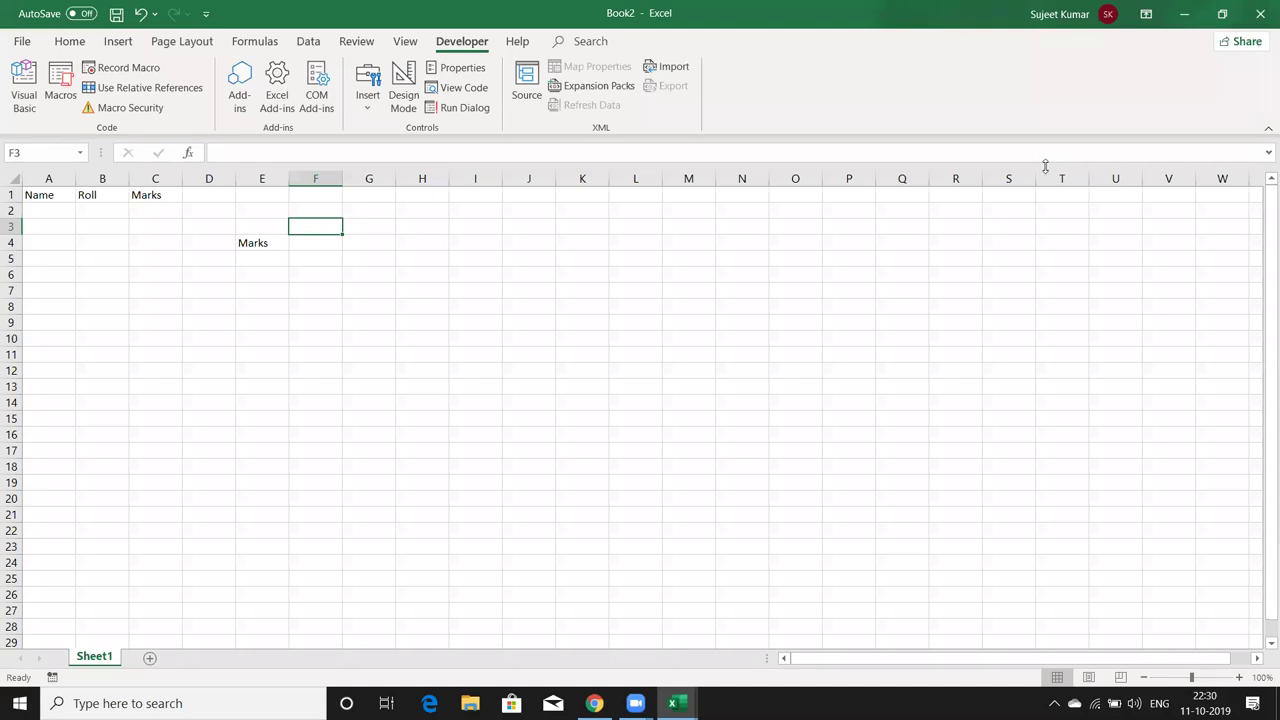
left_click(486, 226)
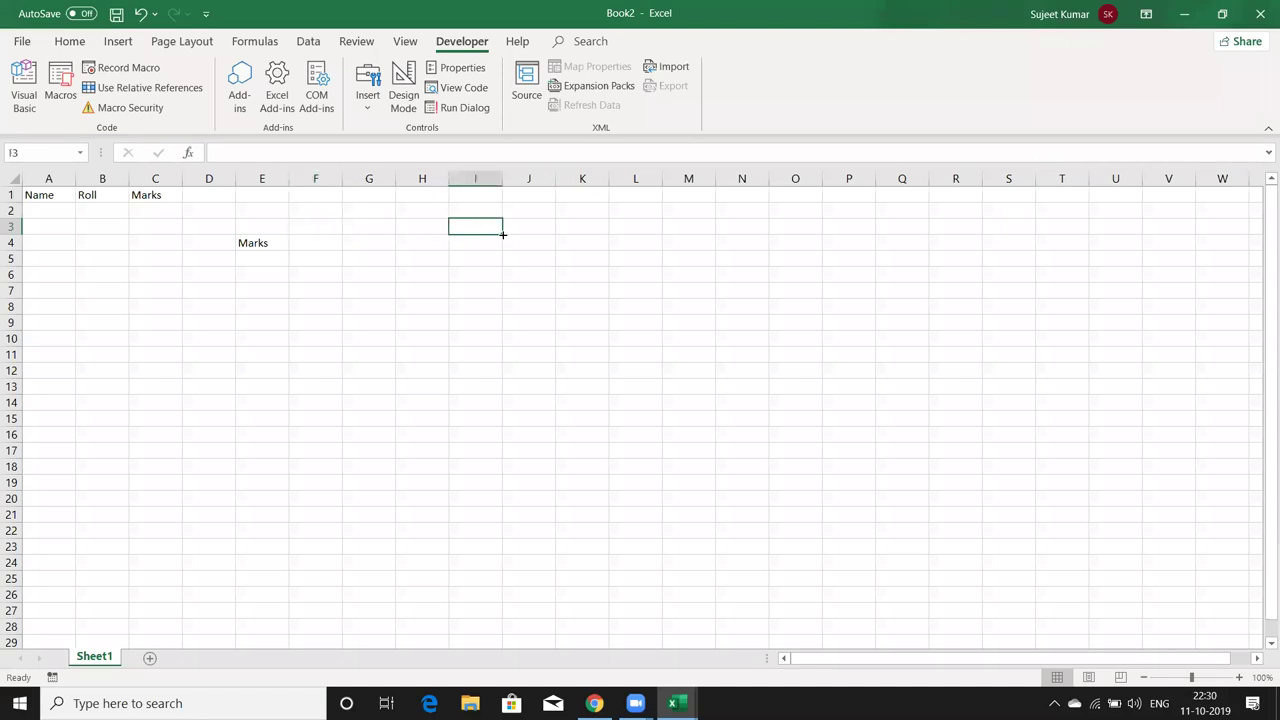
left_click_drag(57, 190, 285, 283)
key("Delete")
Check the emptied sheet by moving from A1 along row 1 to G2 and back to A1
key("ctrl+Home")
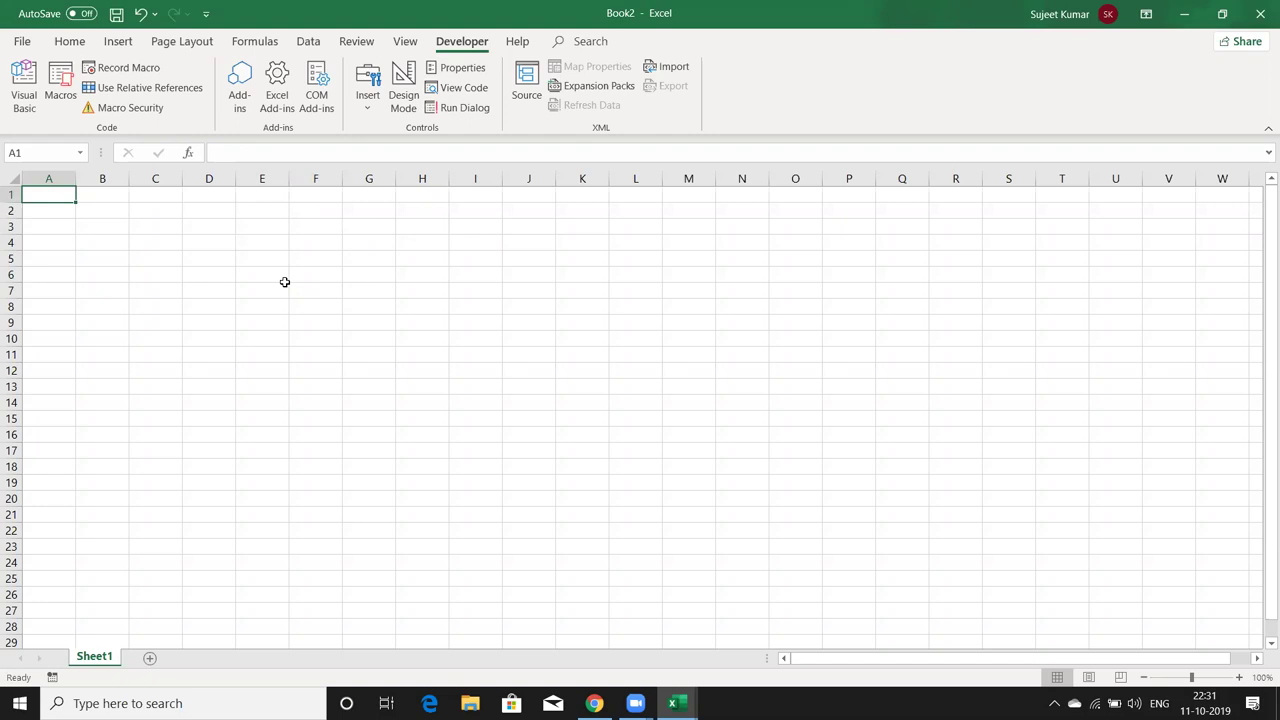
key("Right")
key("Right")
key("Right")
key("Right")
key("Right")
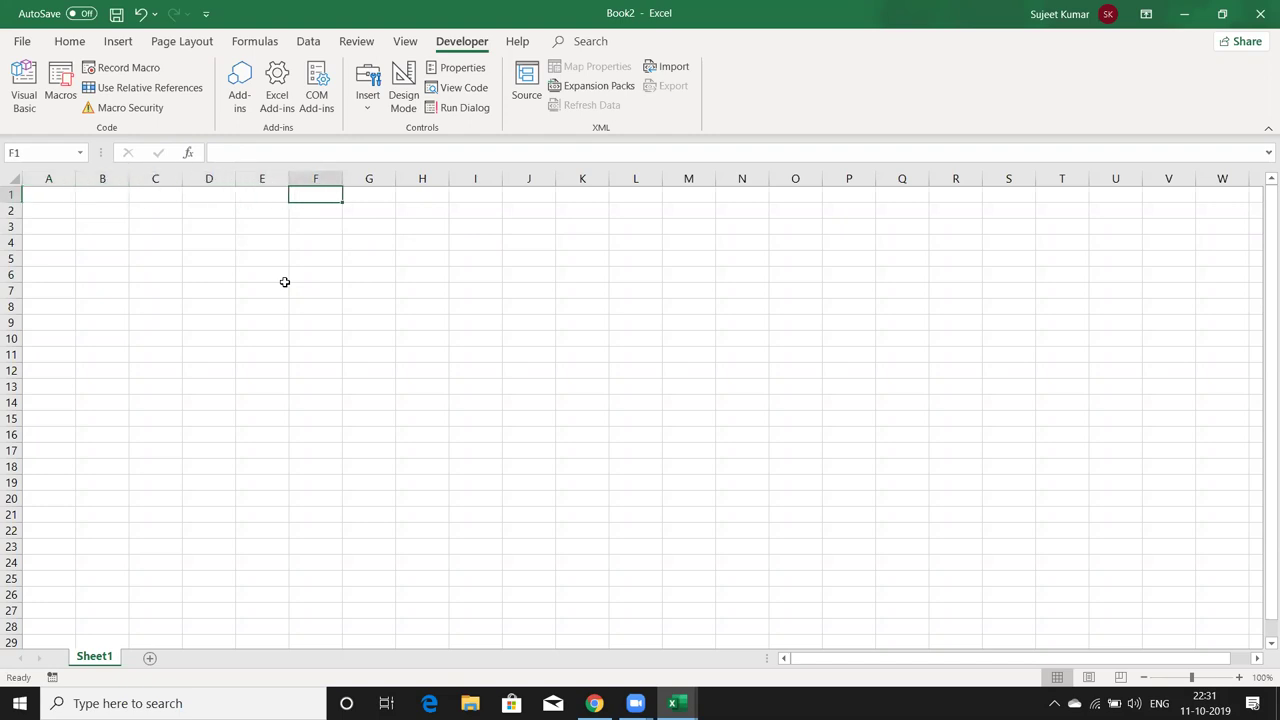
key("Right")
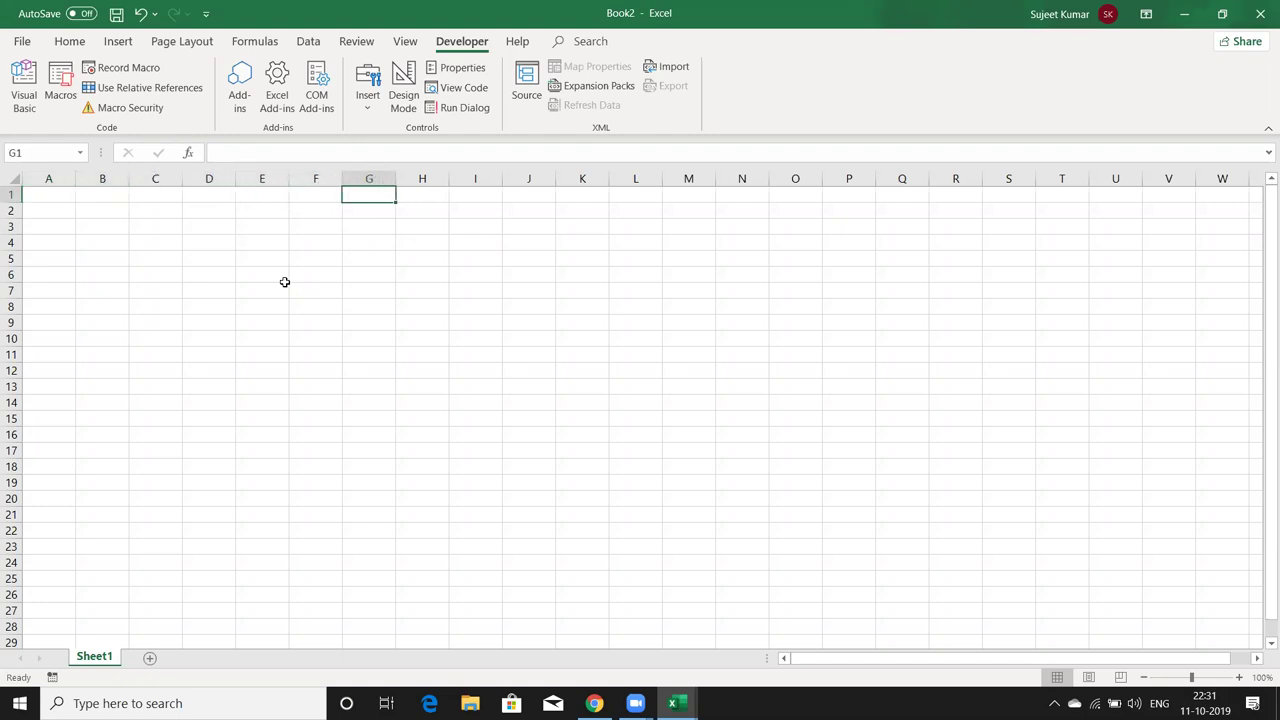
key("Down")
key("Up")
key("Left")
key("Left")
key("Left")
key("Left")
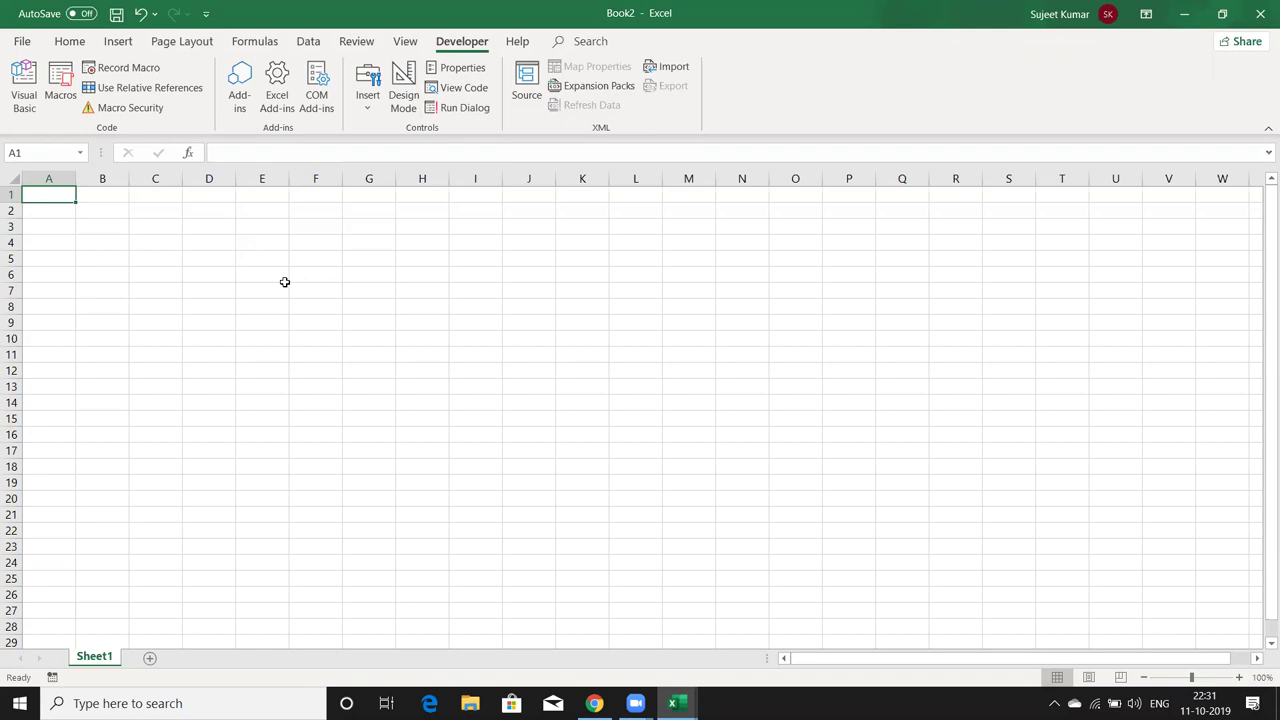
Set Excel Macro-Enabled Workbook as the default save format in Excel Options' Save settings
left_click(22, 42)
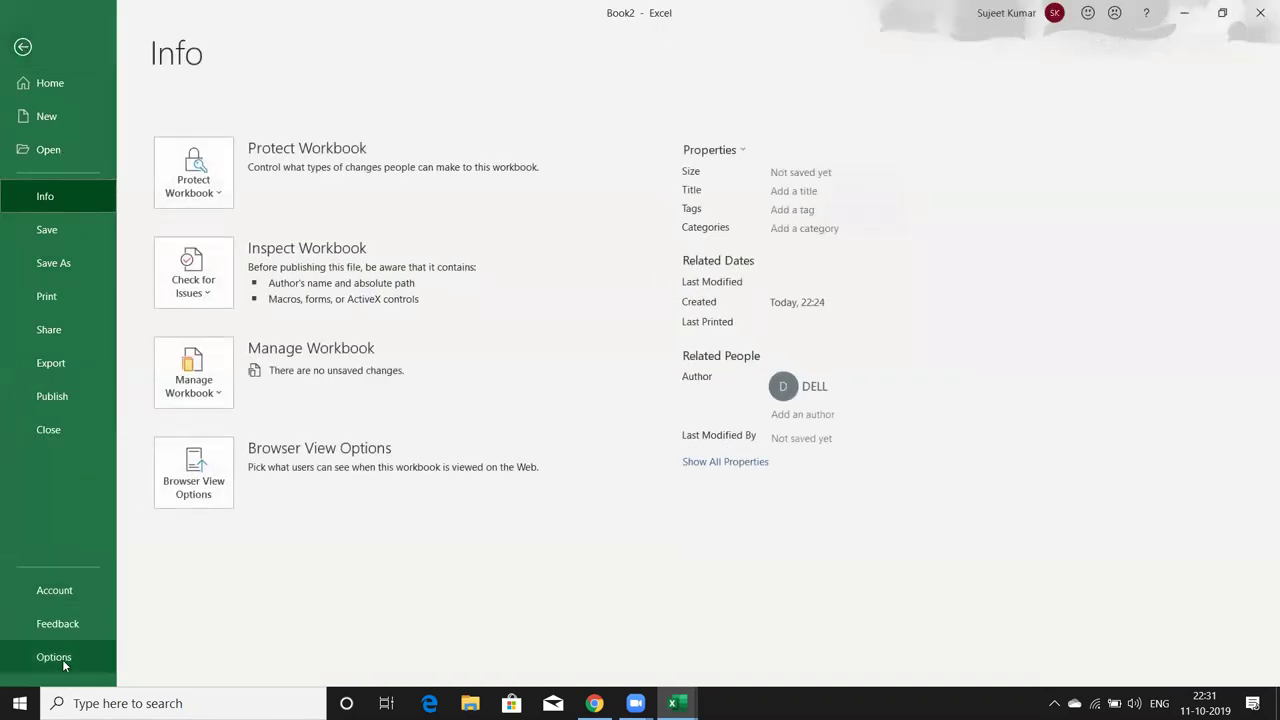
left_click(64, 660)
left_click(321, 192)
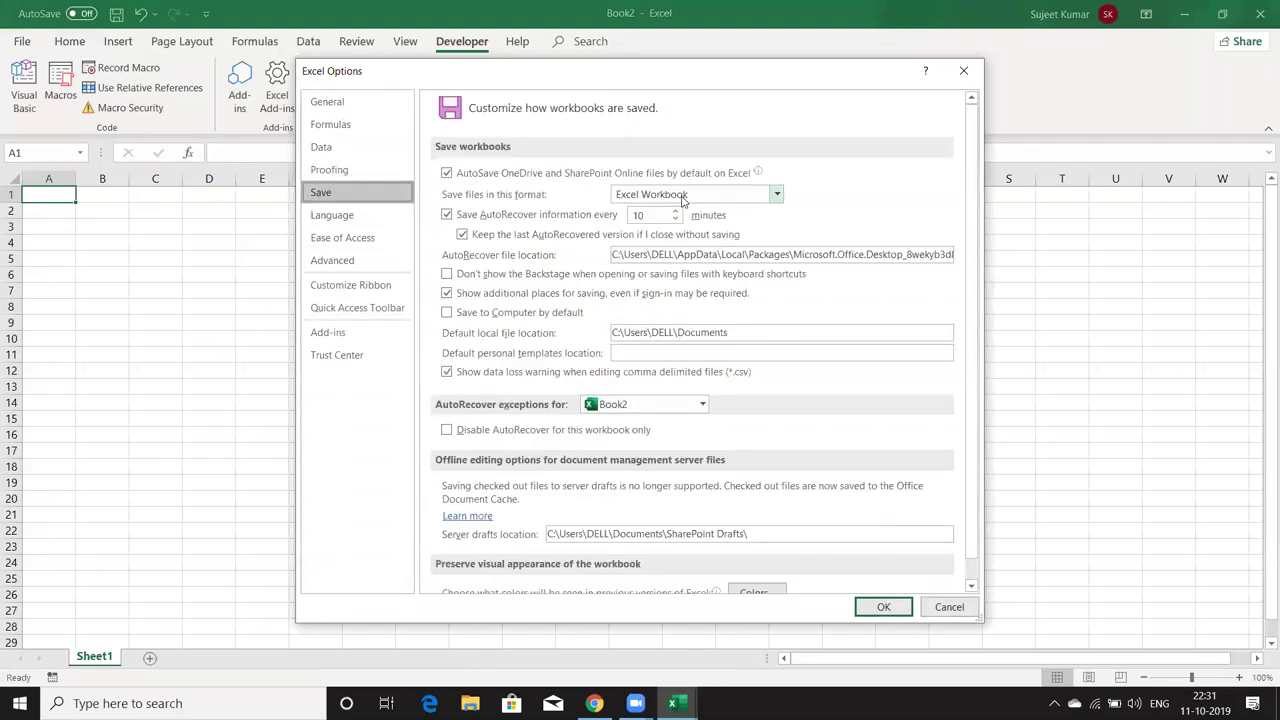
left_click(684, 198)
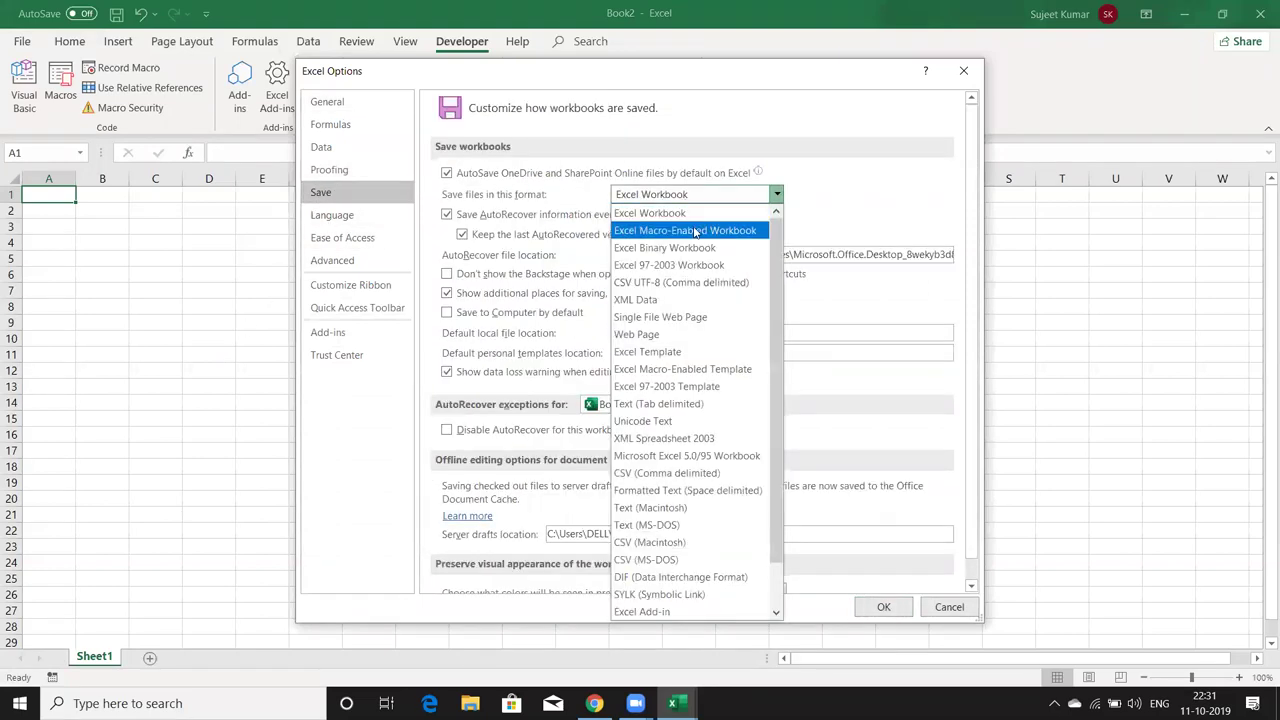
left_click(695, 231)
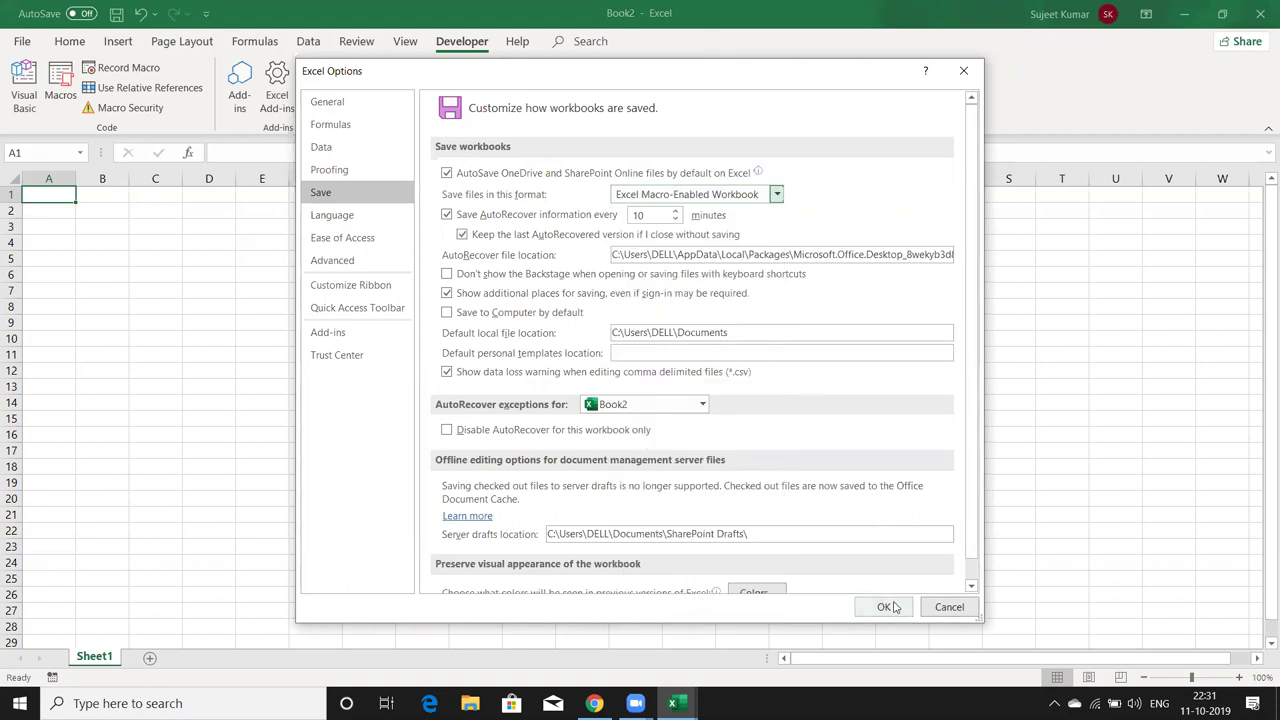
left_click(892, 604)
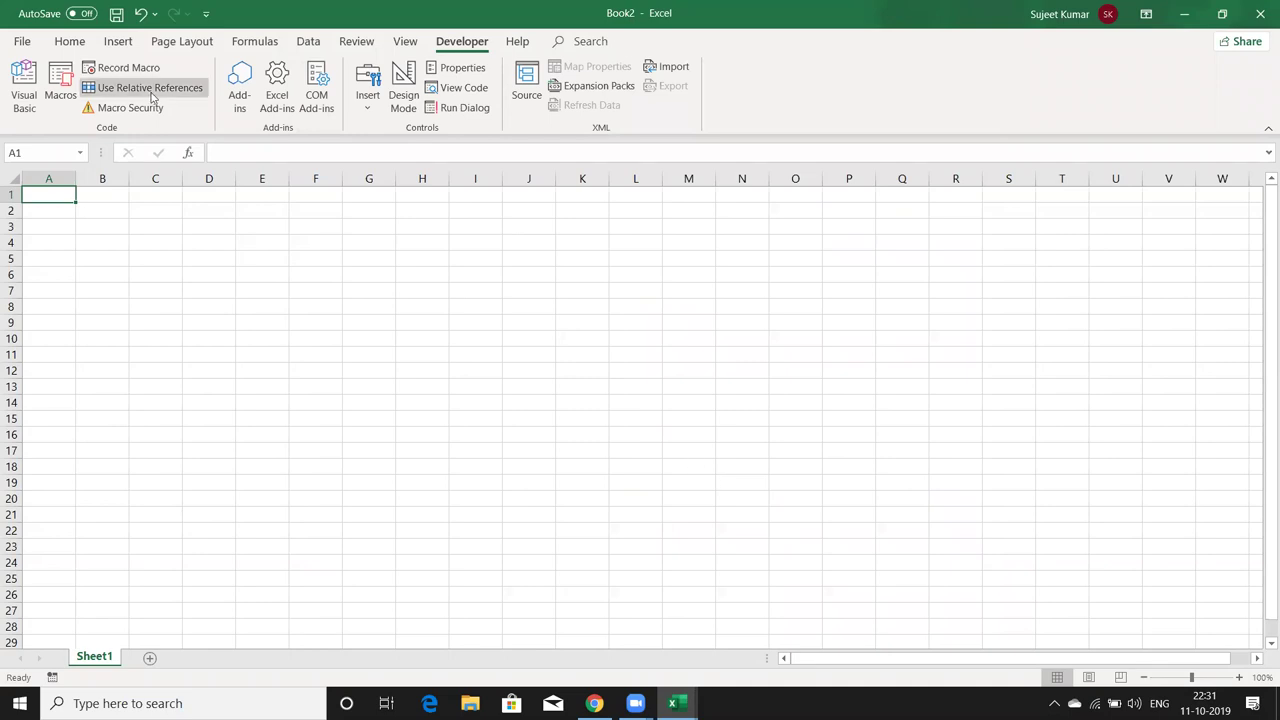
Enter the first steps in G1:G3: Start, Create Workbook, Save in D as 123
left_click(198, 218)
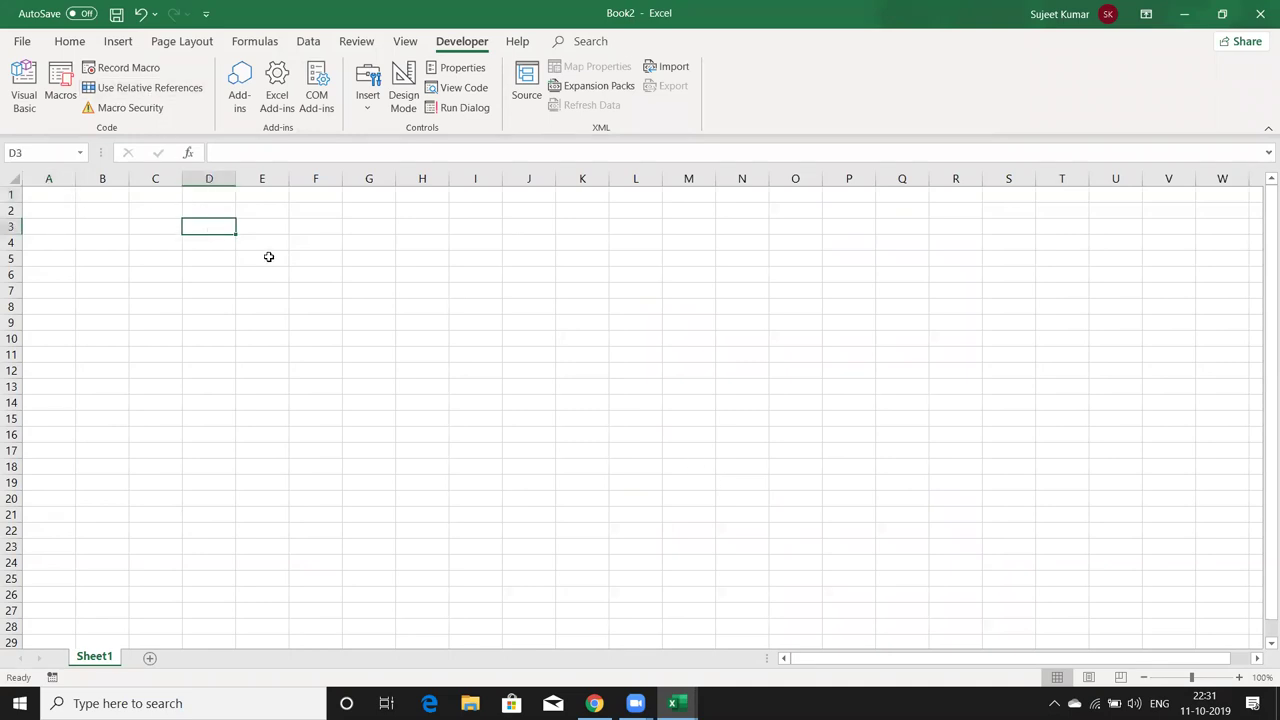
left_click(306, 264)
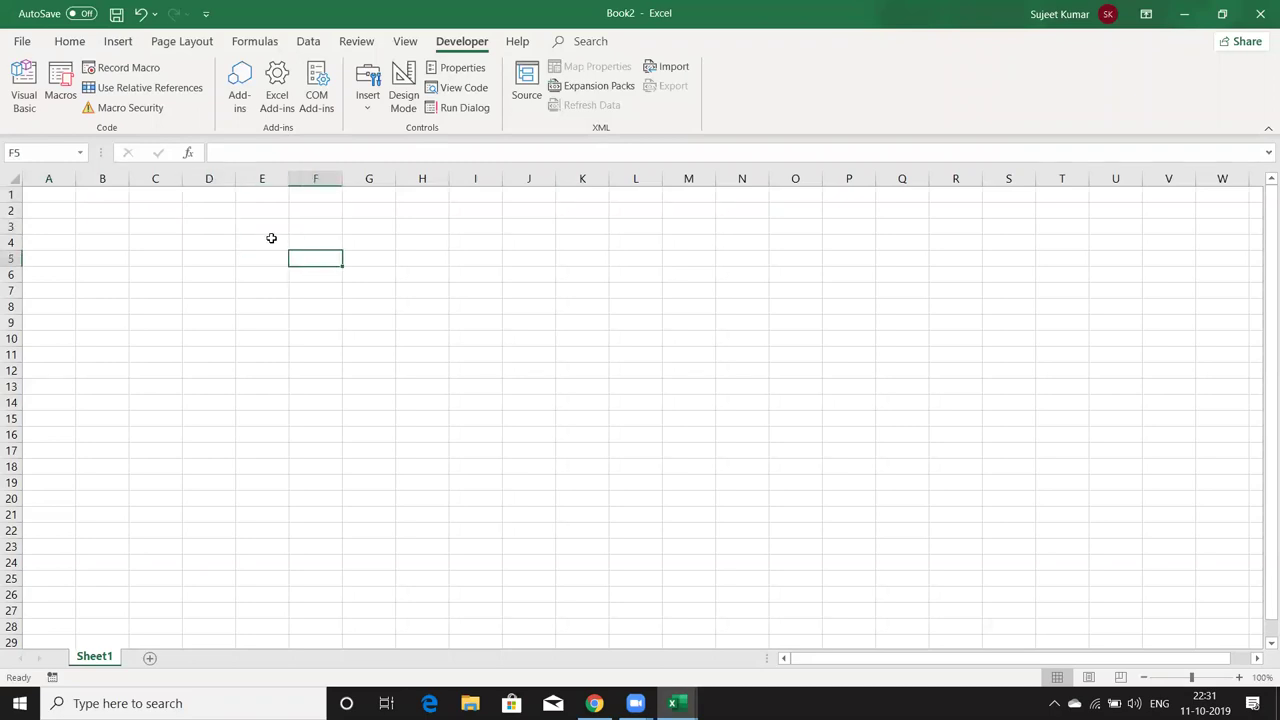
left_click(367, 197)
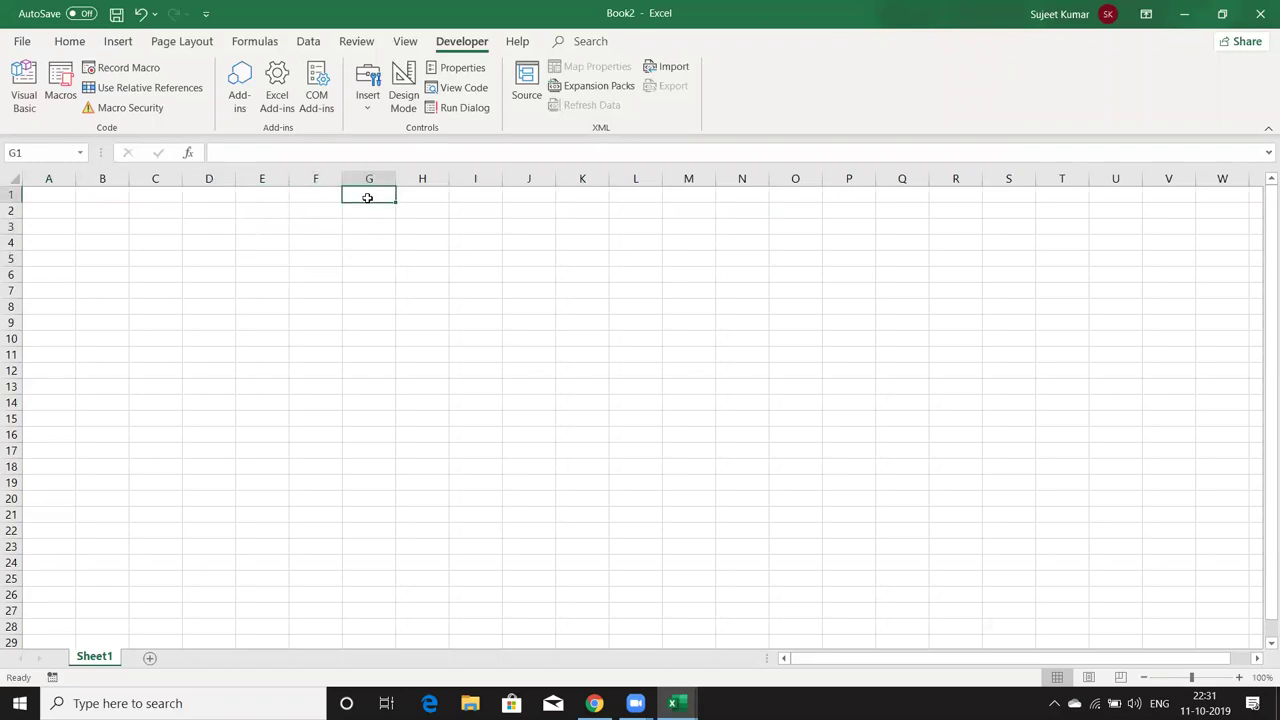
type("Start")
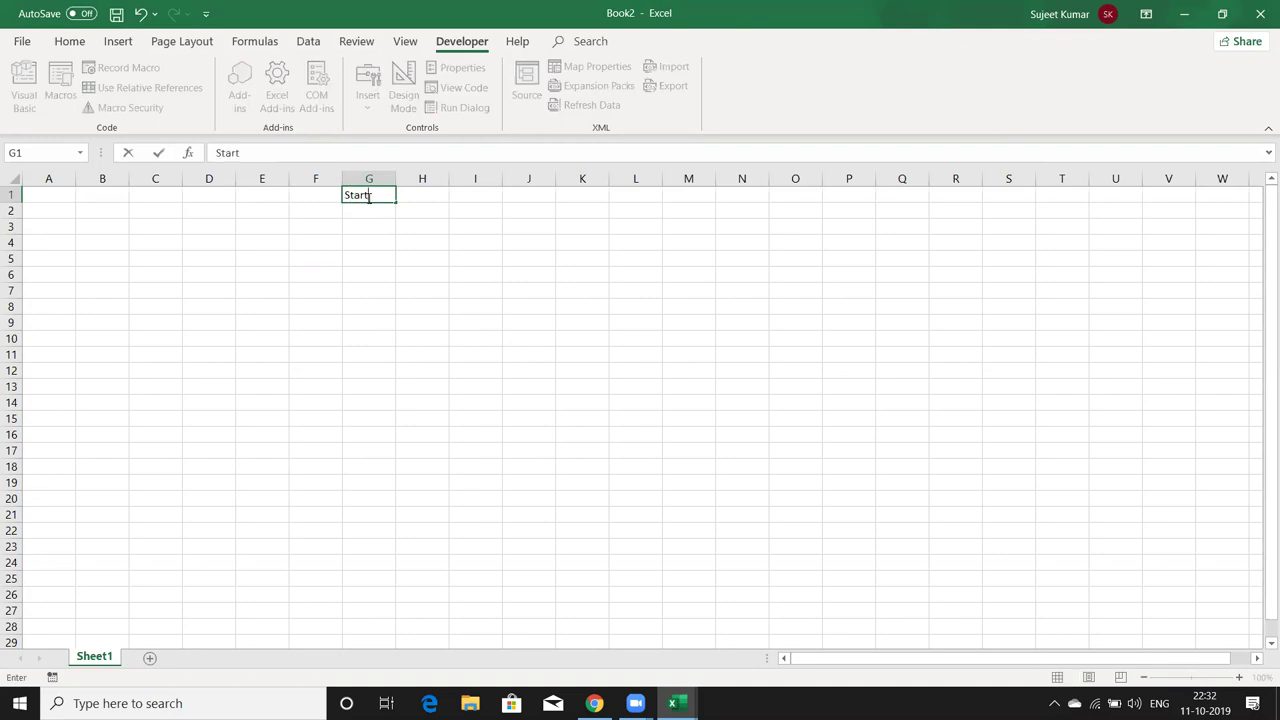
key("Return")
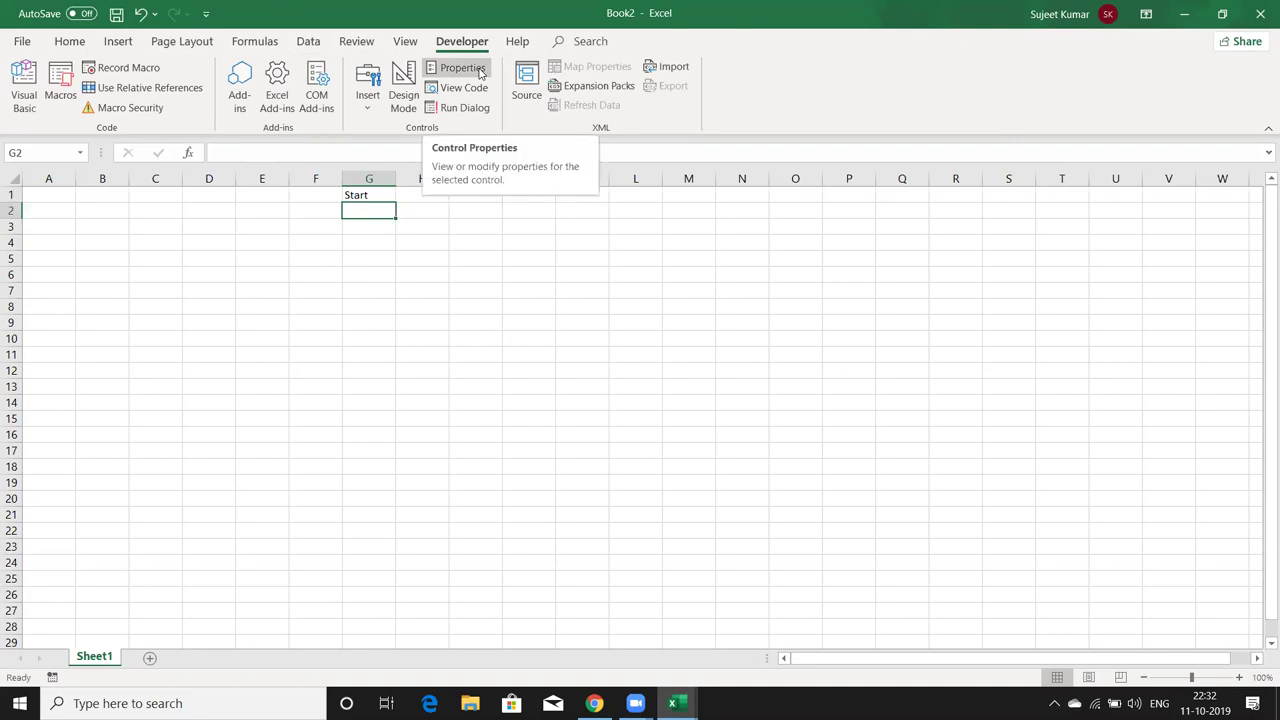
type("Creaty")
key("BackSpace")
type("e ")
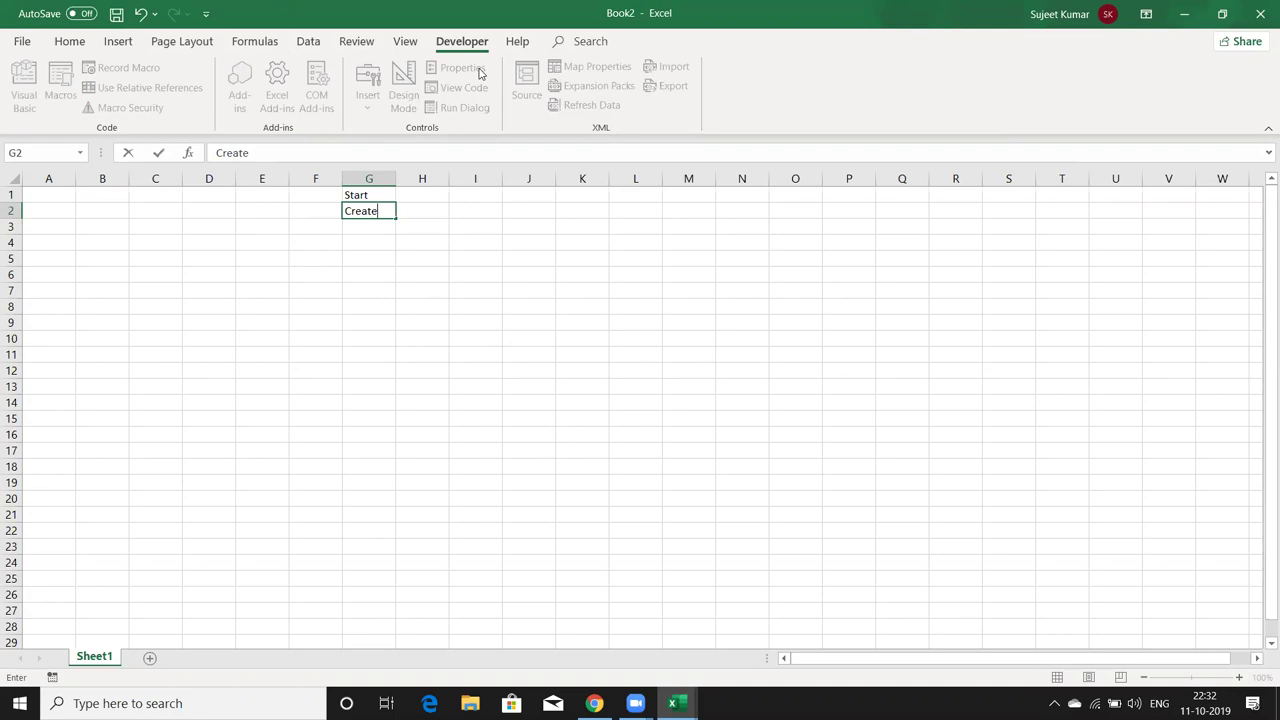
type("Workbook")
key("Return")
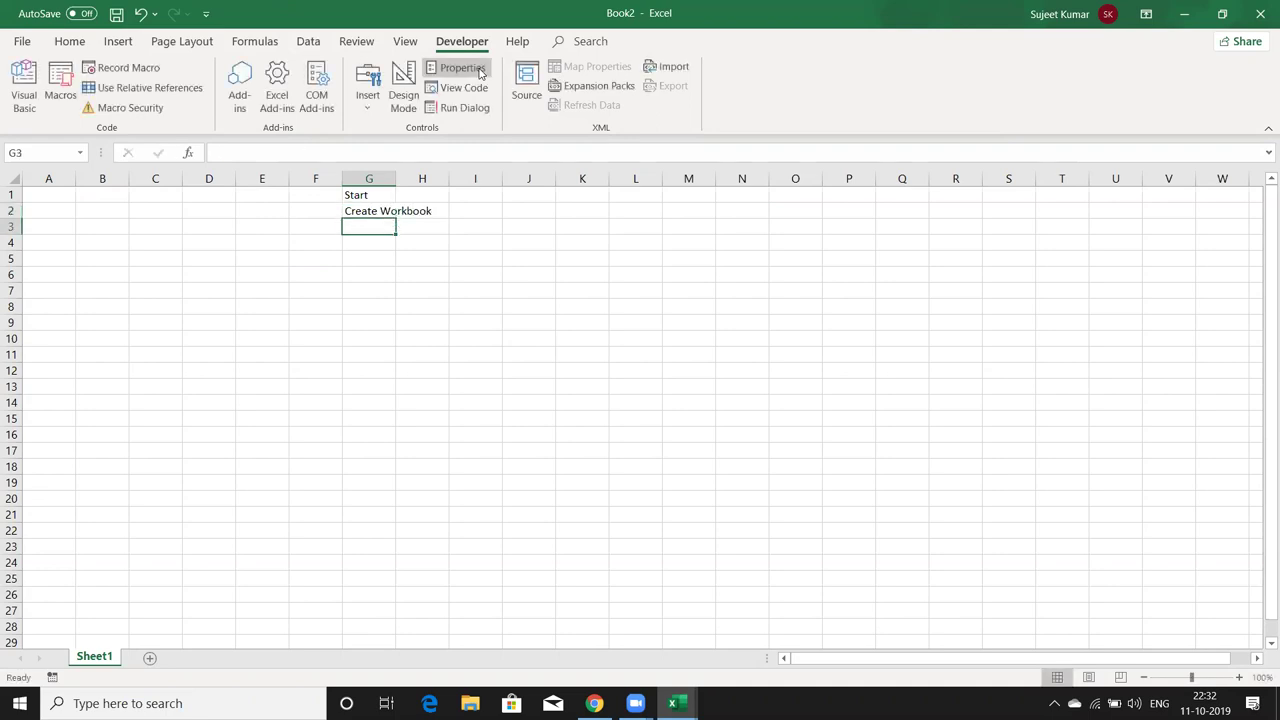
type("Save in D")
key("Return")
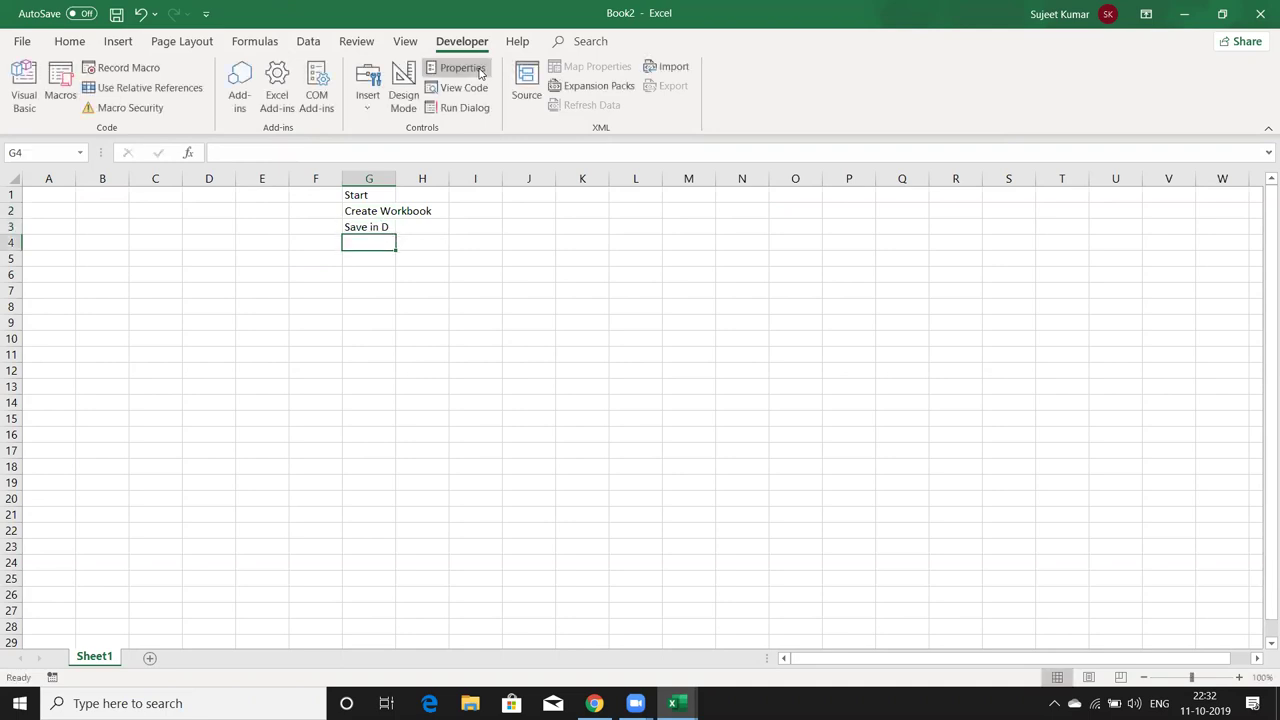
key("Up")
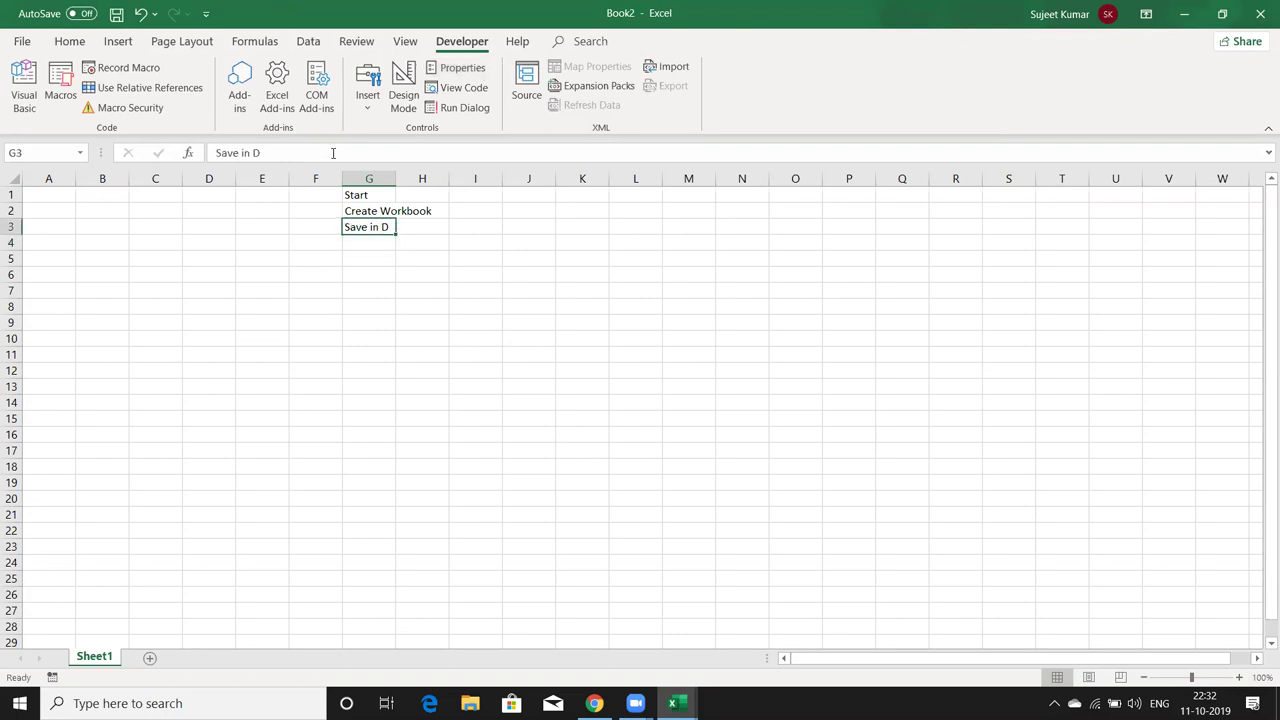
left_click(333, 153)
type("as ")
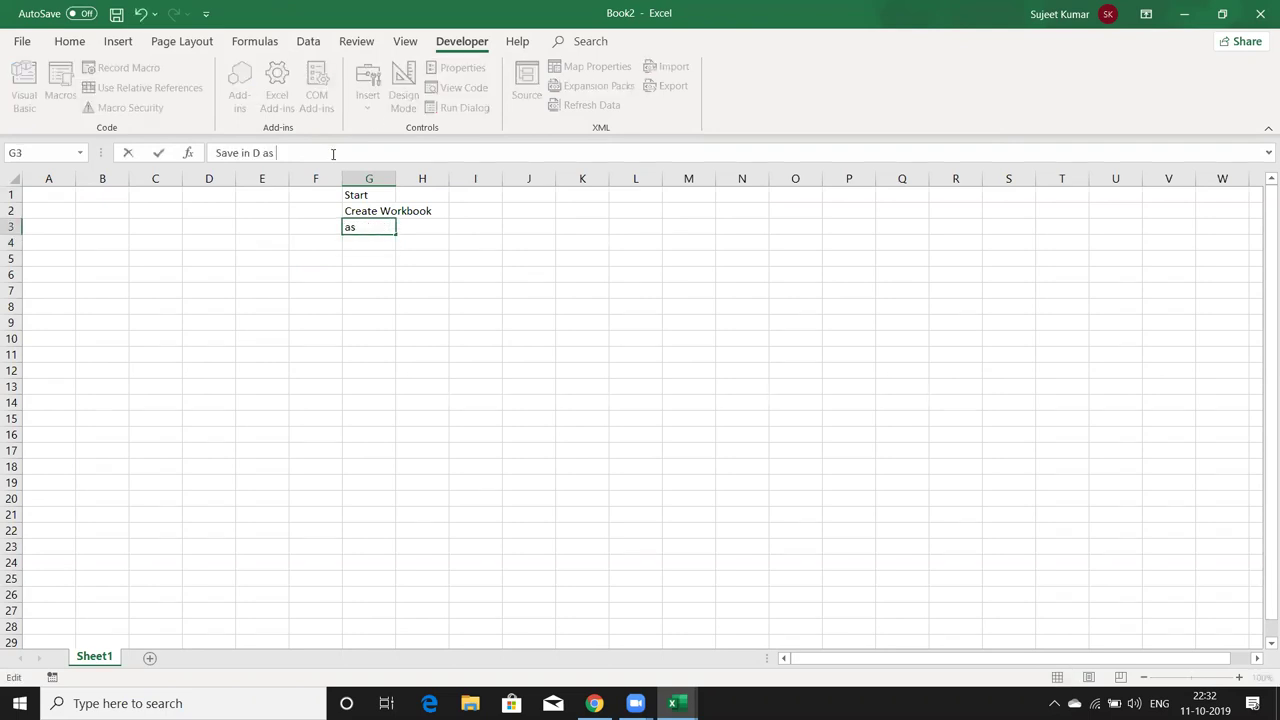
type("123")
key("Return")
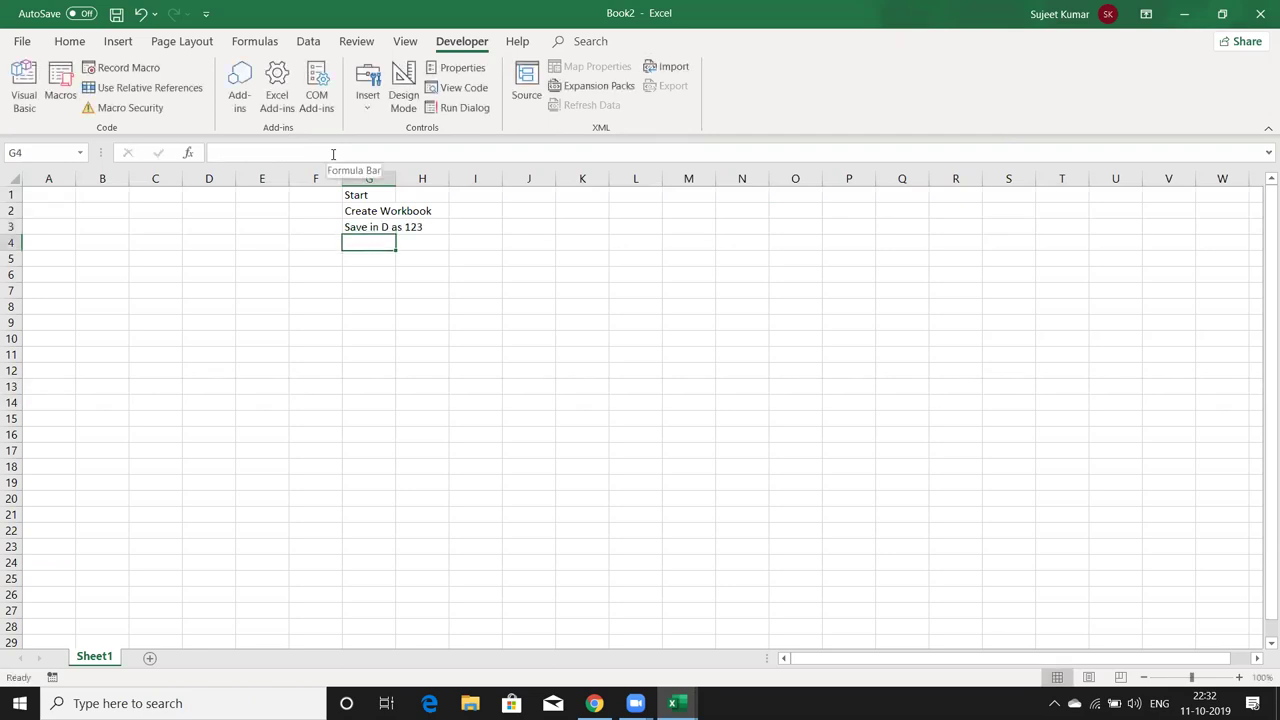
Continue in G4:G12 with Add sheet, Rename as Data, select A1, Enter Name, Select B1, Enter Roll, Select C1, Enter Marks, End
type("Add")
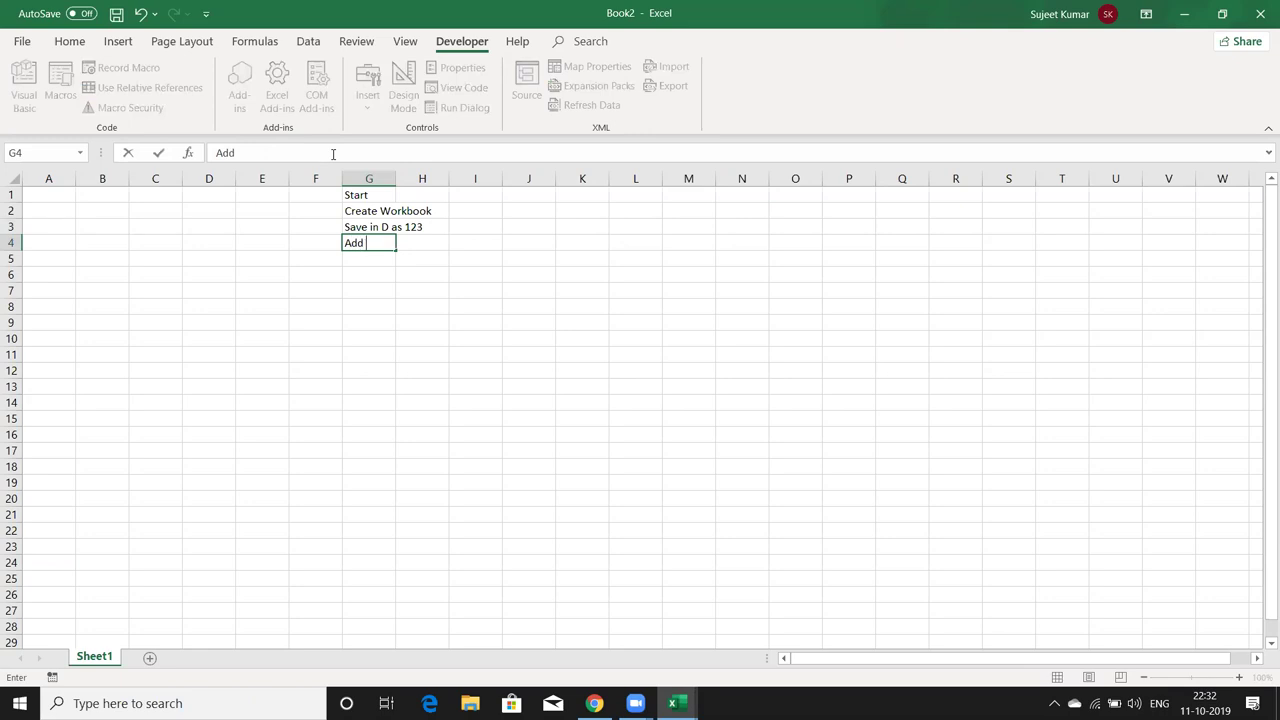
type(" sheet")
key("Return")
type("REname as Data")
key("Return")
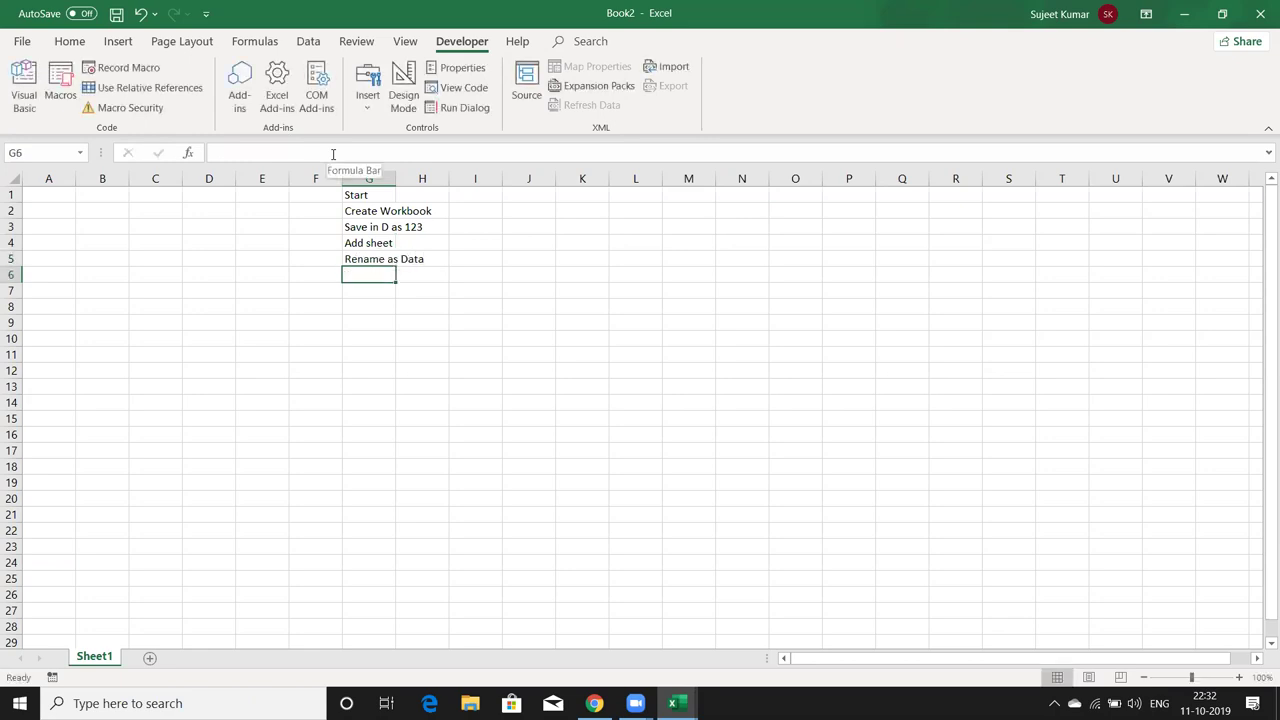
type("select A1")
key("Return")
type("Enter Name")
key("Return")
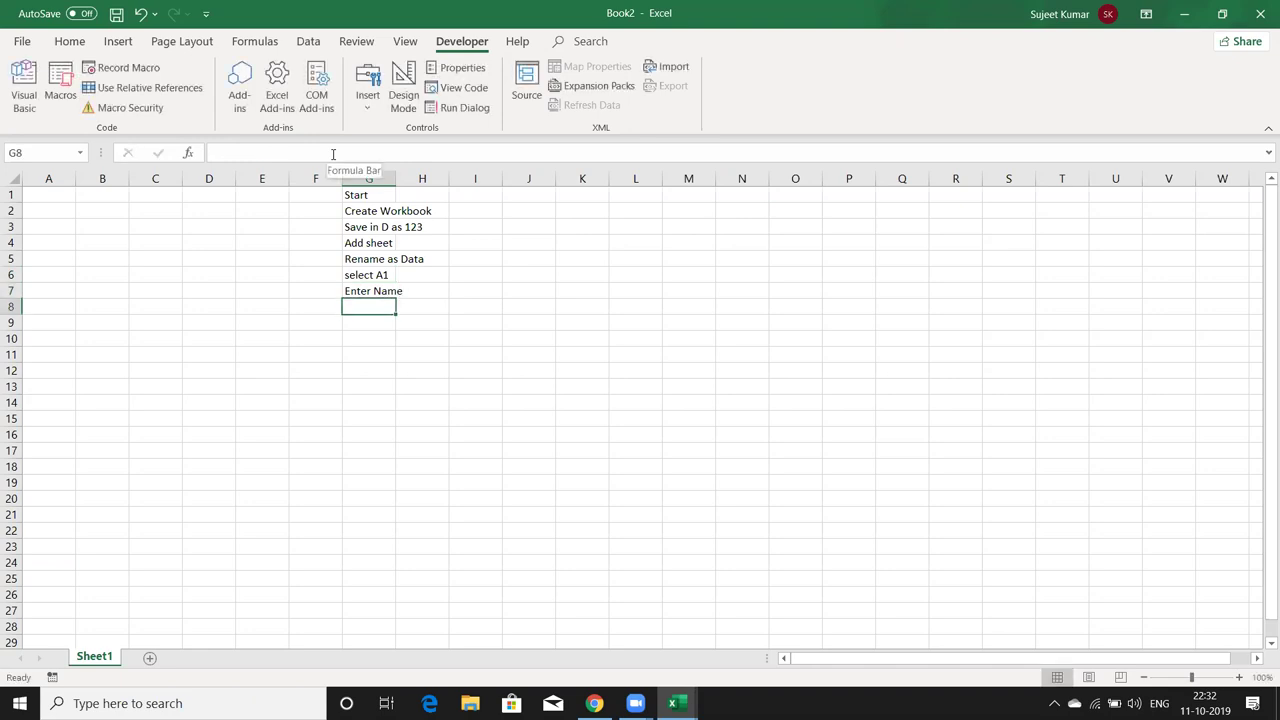
type("Select B1")
key("Return")
type("Enter Roll")
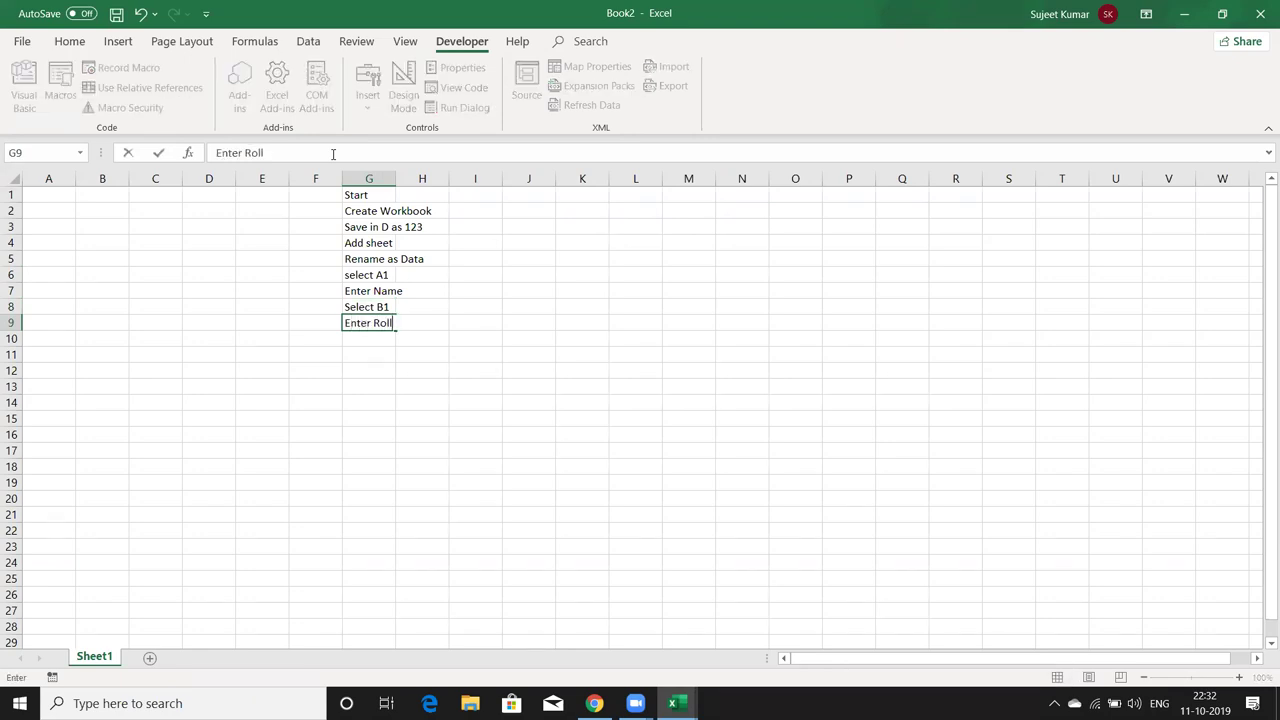
key("Return")
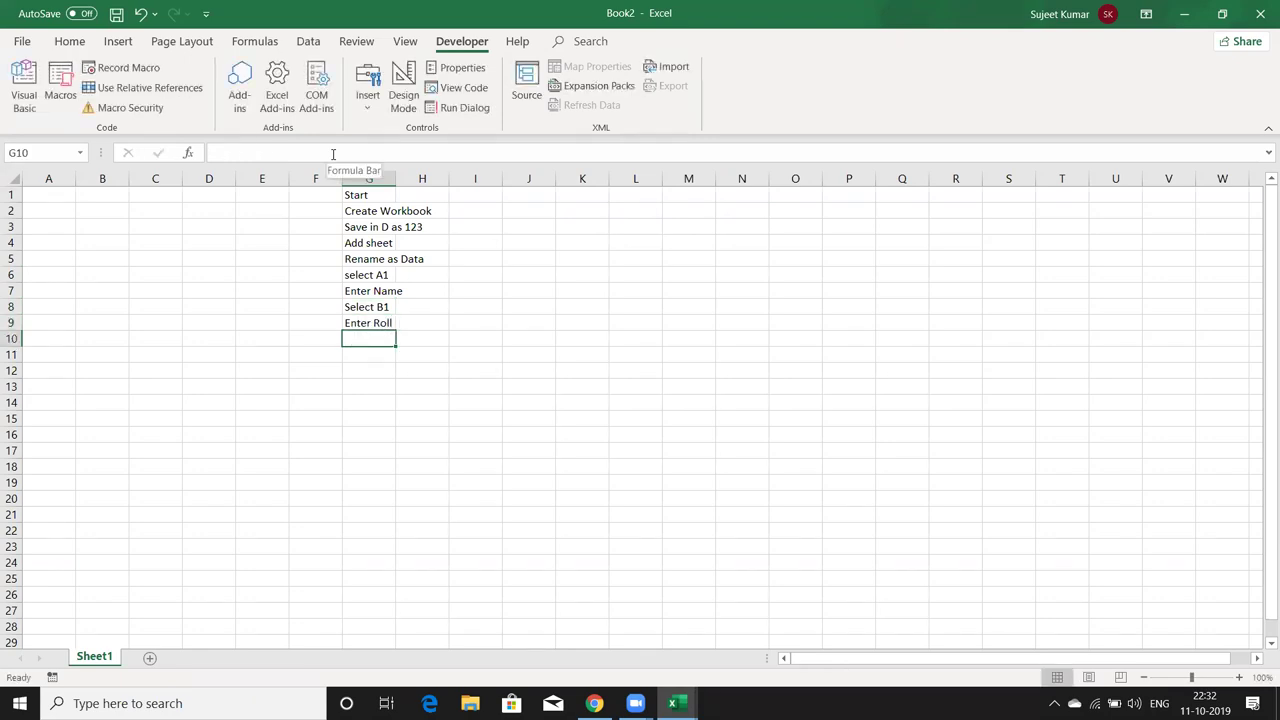
type("Select C1")
key("Return")
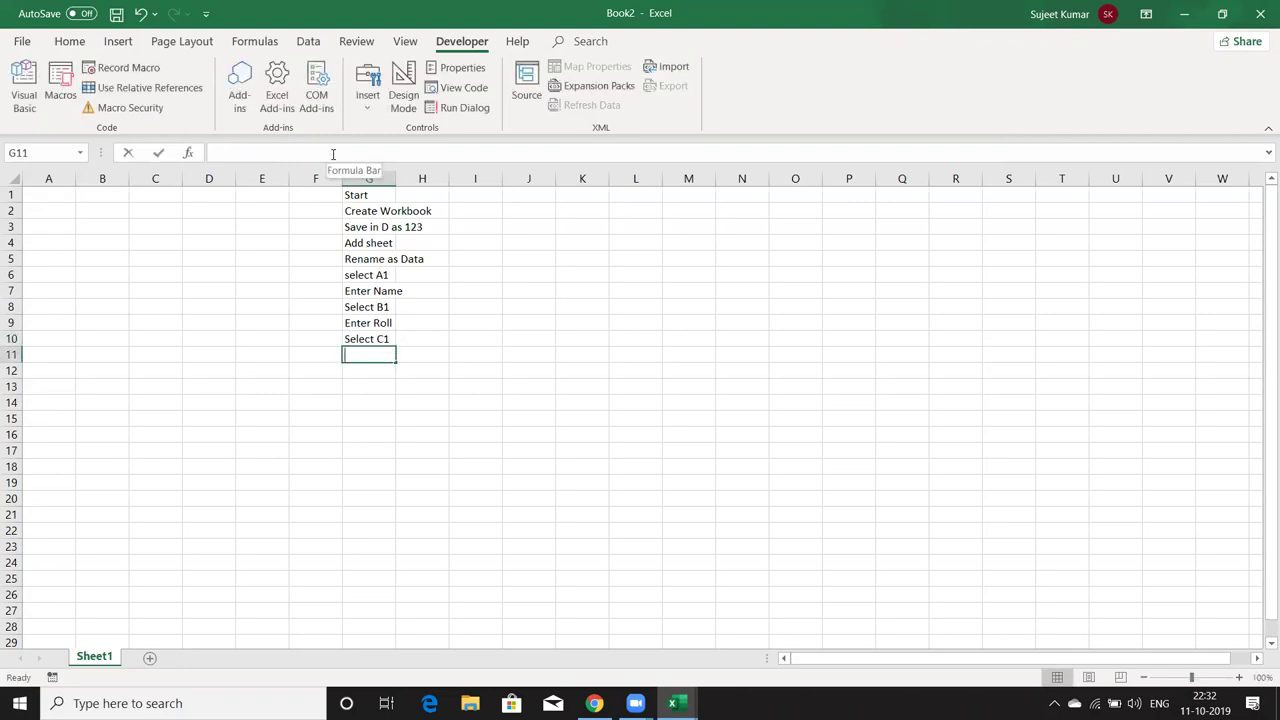
type("Enter Marks")
key("Return")
type("End")
key("Return")
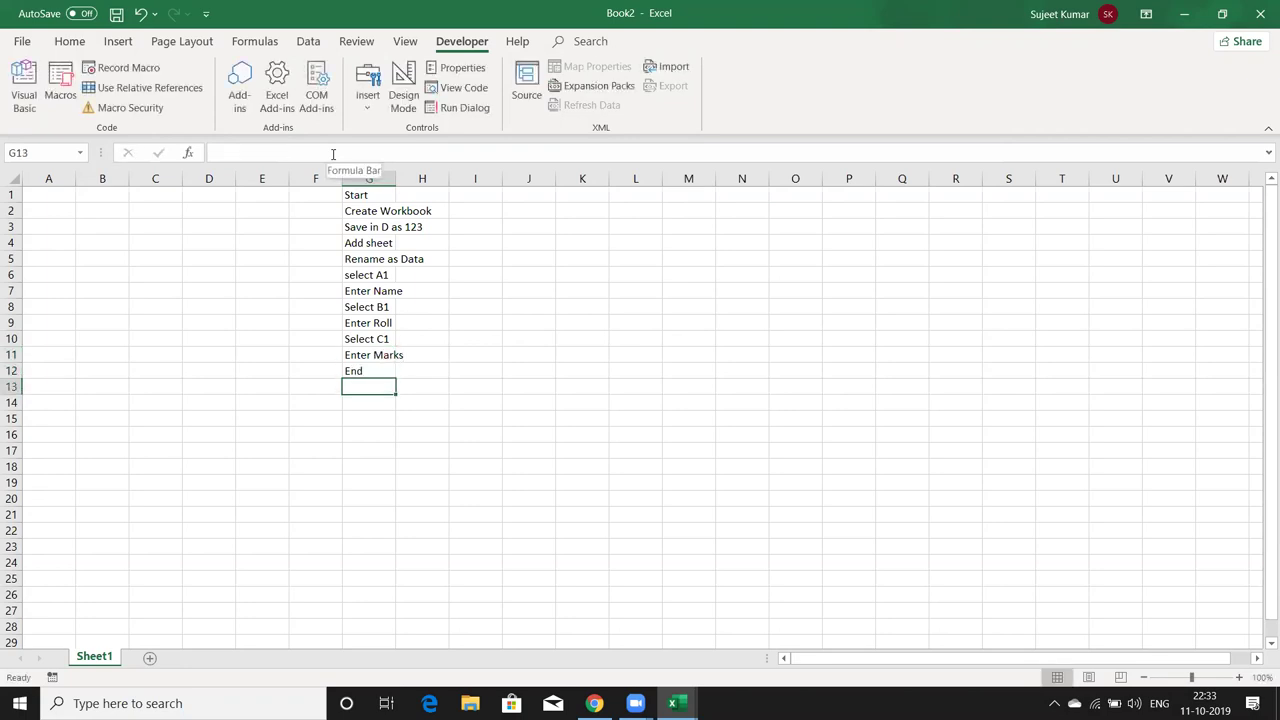
Autofit column G to the step list and review the first few entries
double_click(396, 178)
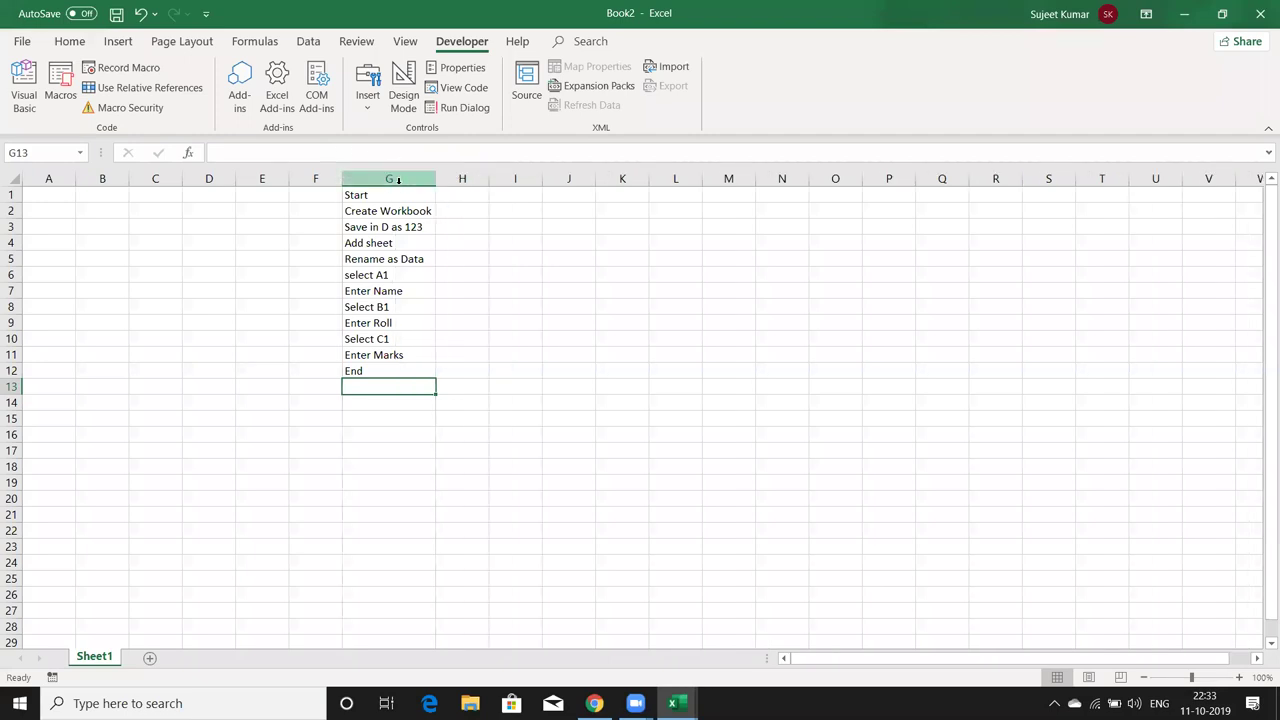
key("Up")
key("Up")
key("Up")
key("Up")
key("Up")
key("Up")
key("Up")
key("Down")
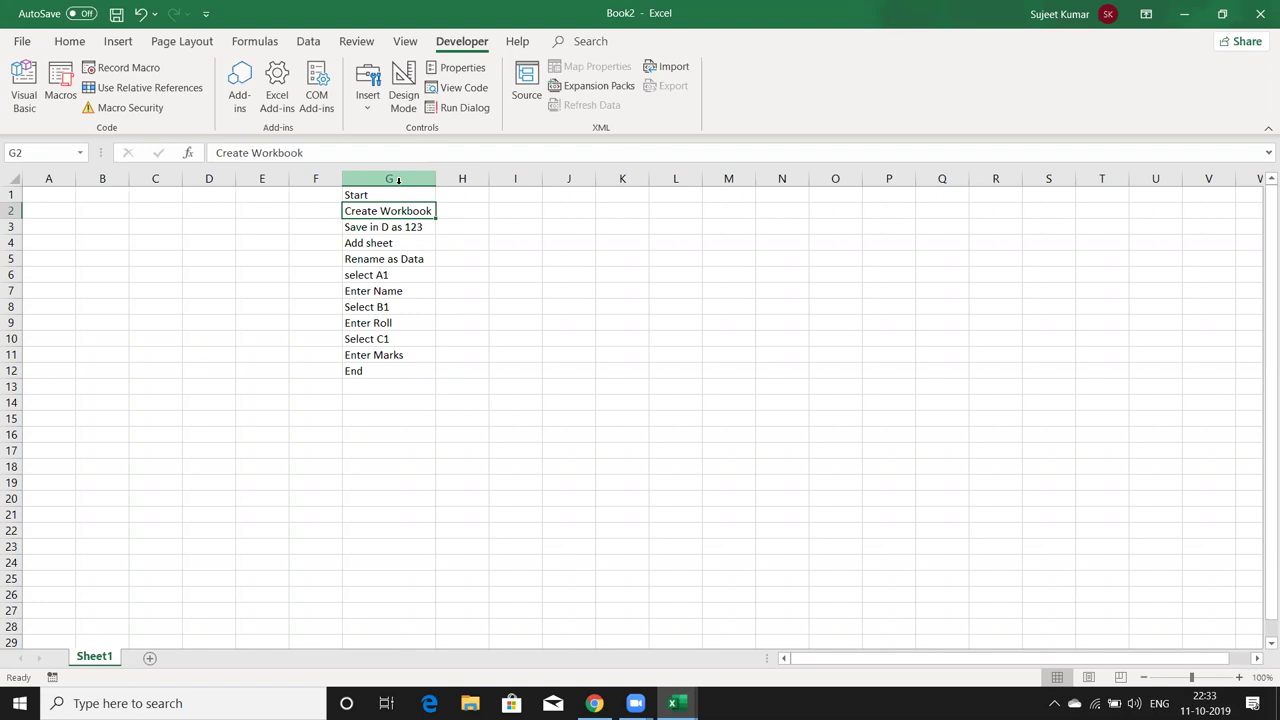
key("Up")
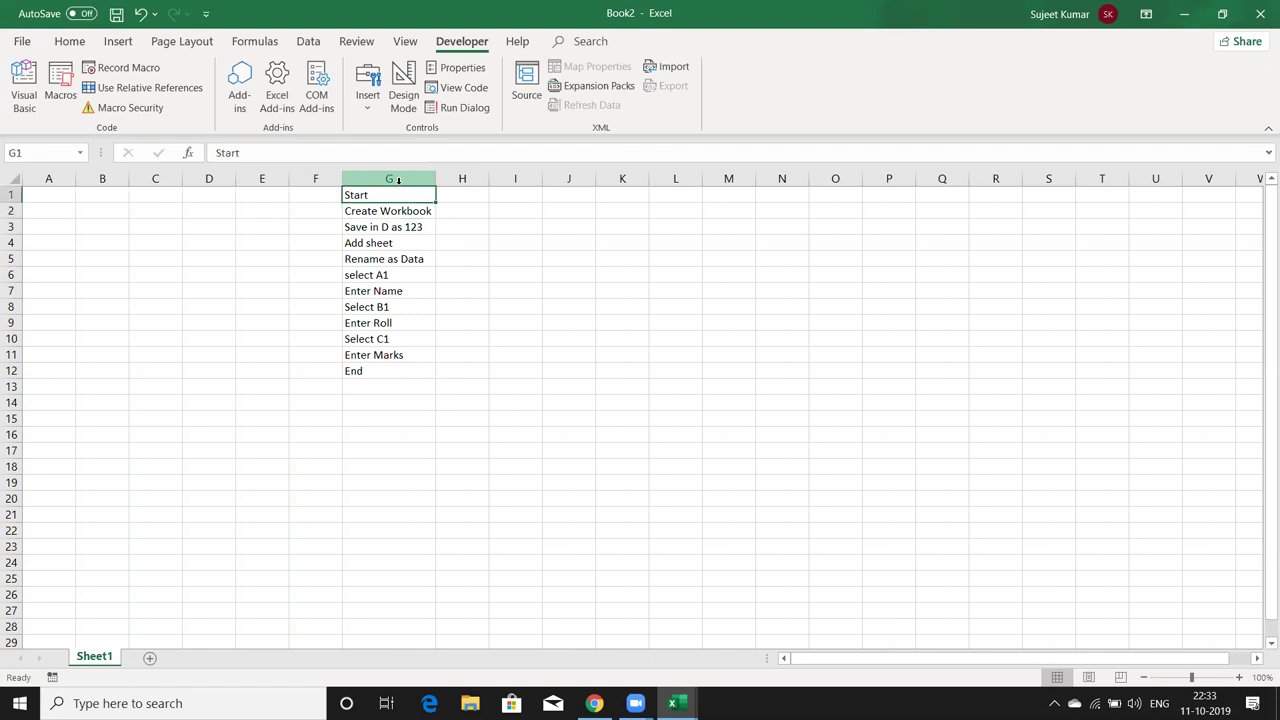
key("Down")
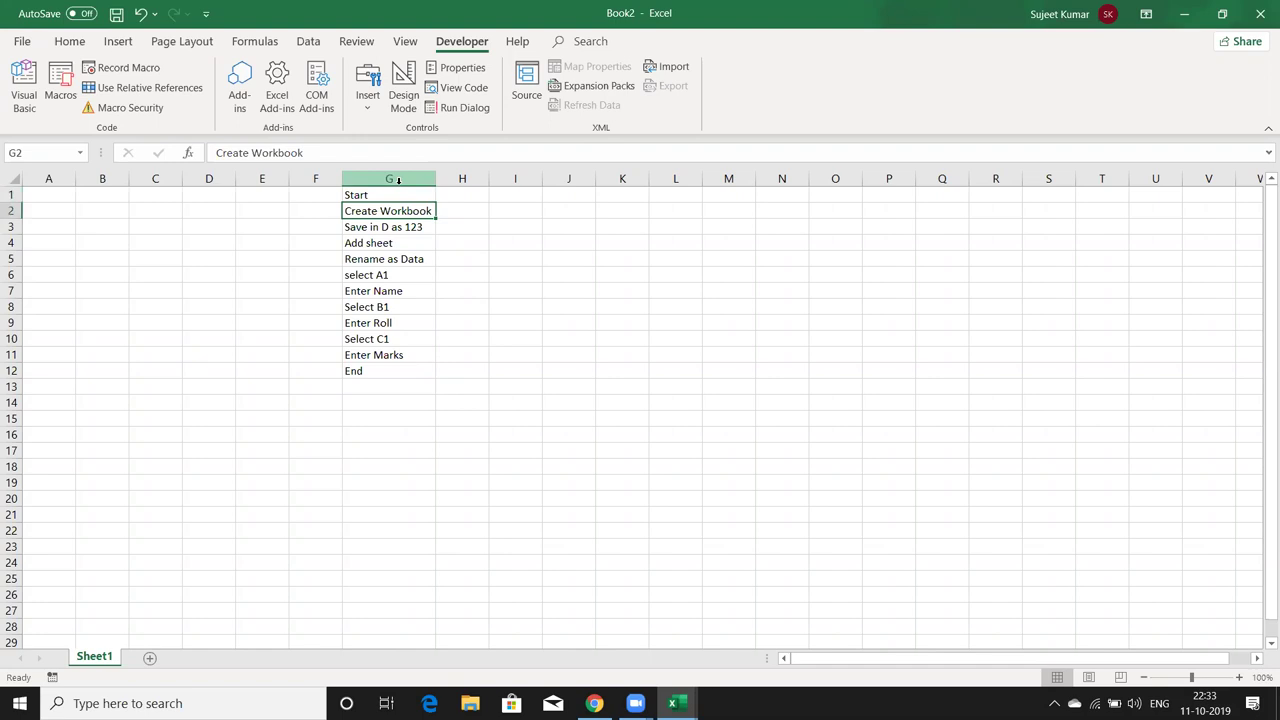
key("Down")
key("Down")
key("Down")
key("Down")
key("Down")
key("Down")
key("Down")
key("Down")
key("Down")
key("Down")
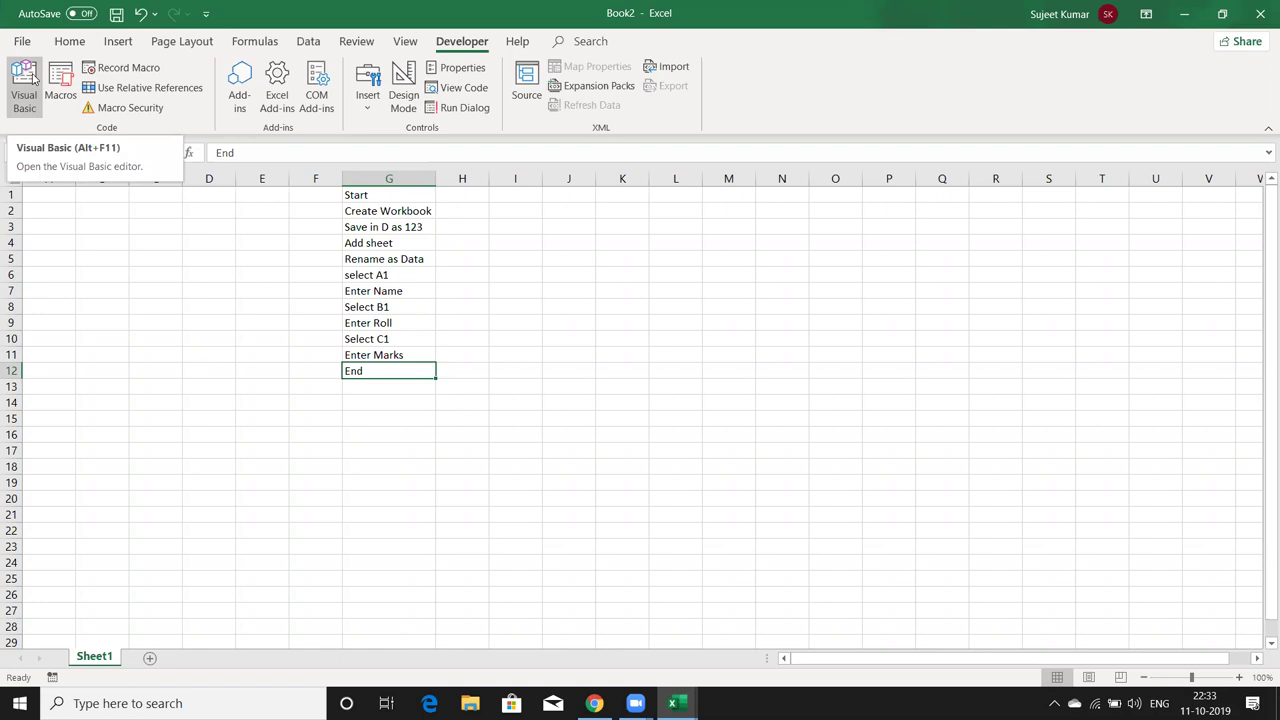
Select and review the twelve steps in column G, then open the Visual Basic editor
left_click(414, 196)
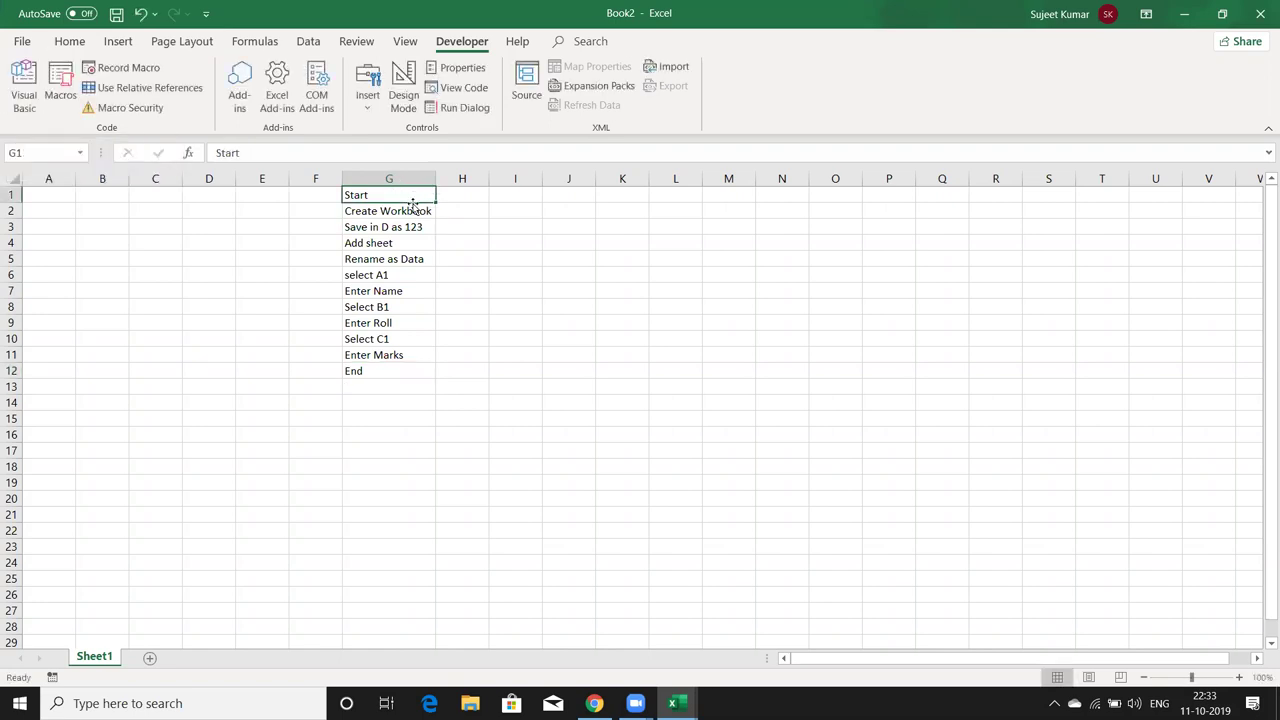
left_click_drag(406, 192, 382, 367)
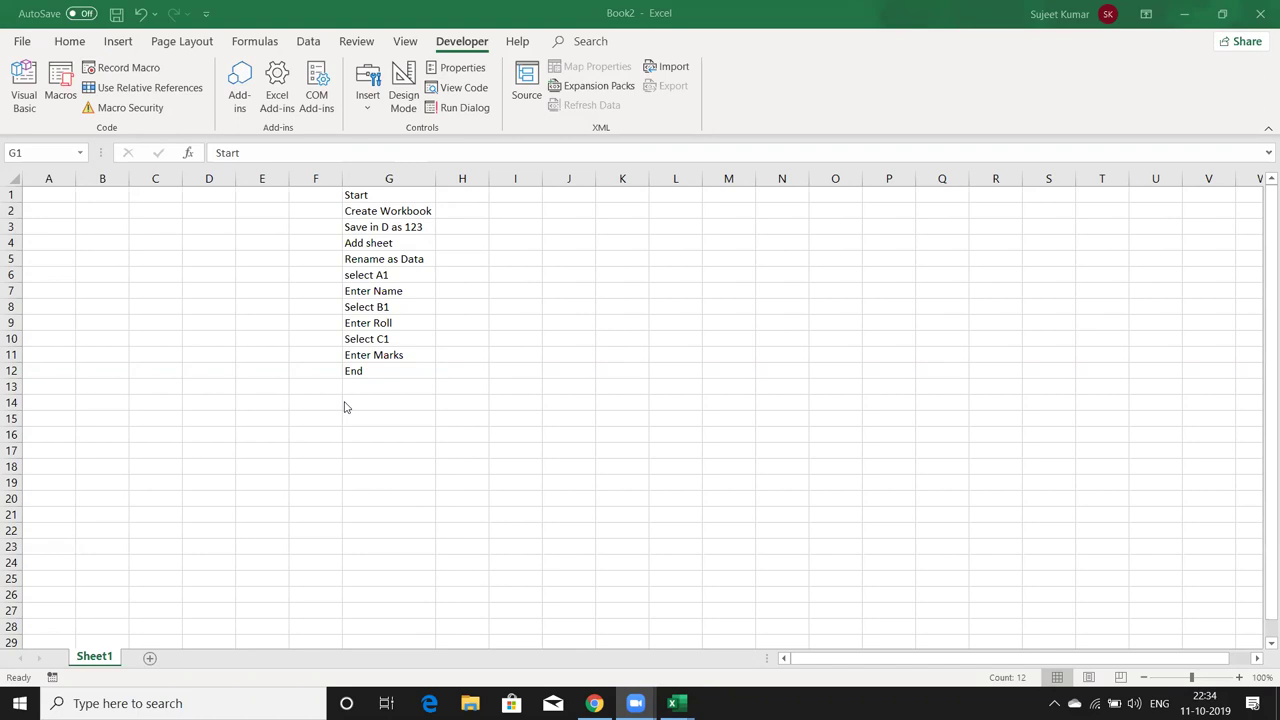
key("ctrl+a")
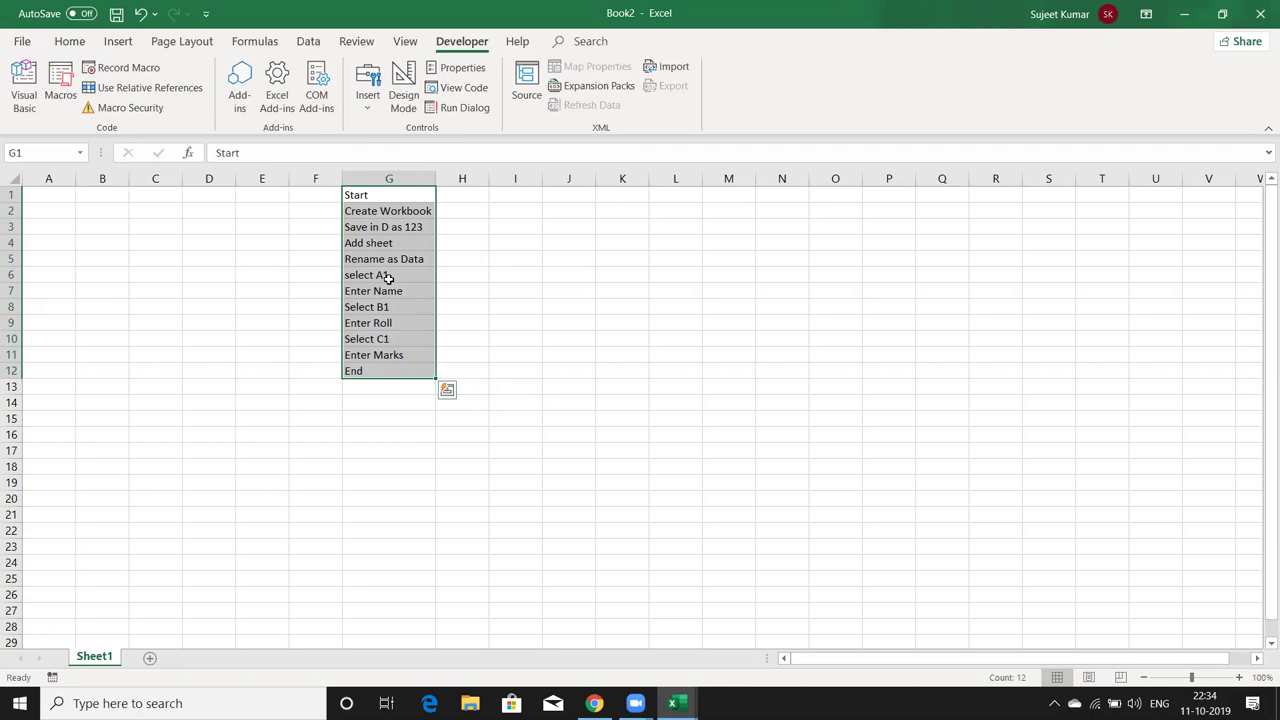
left_click(314, 261)
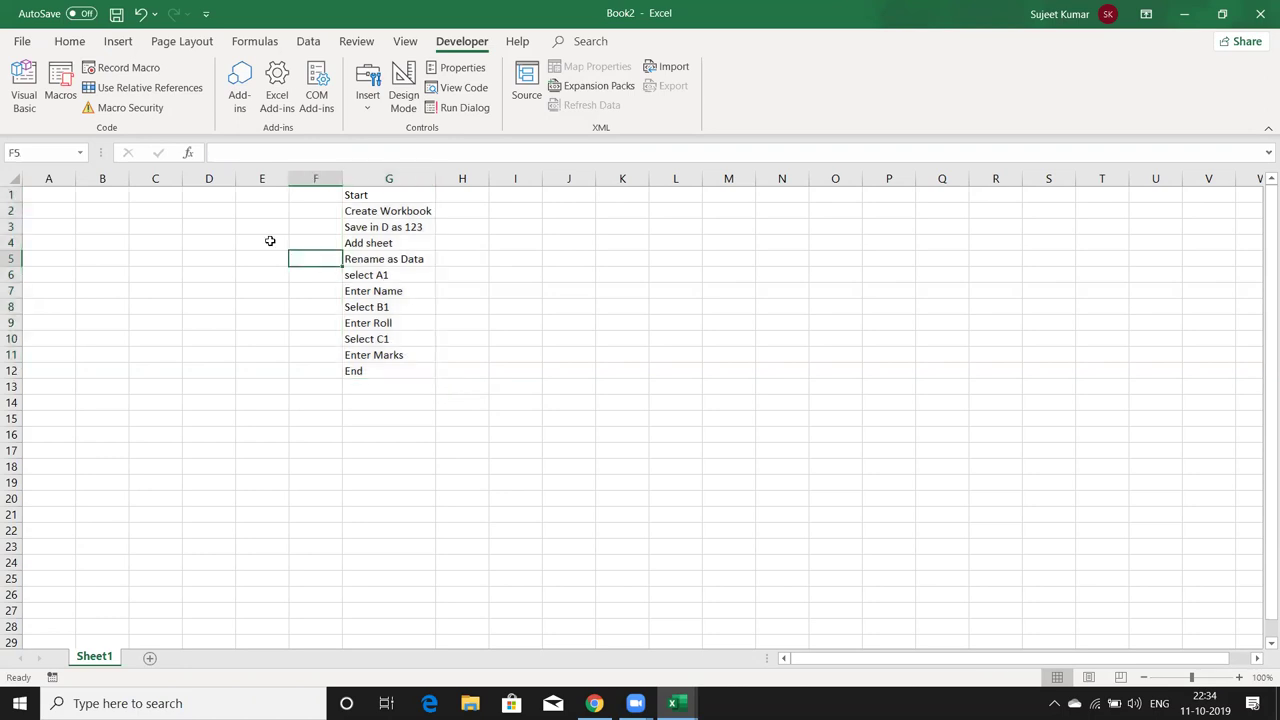
left_click(25, 100)
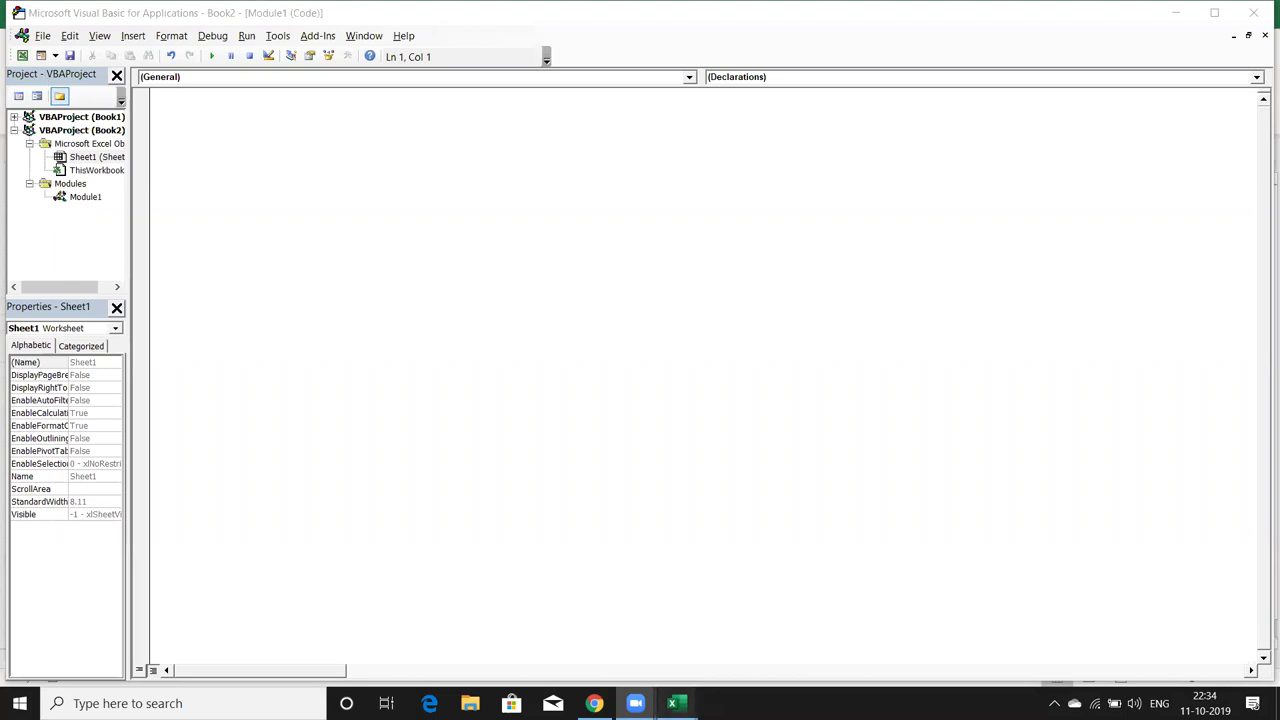
Return to the VBA editor and select Book2's ThisWorkbook object in the Project Explorer
left_click(676, 703)
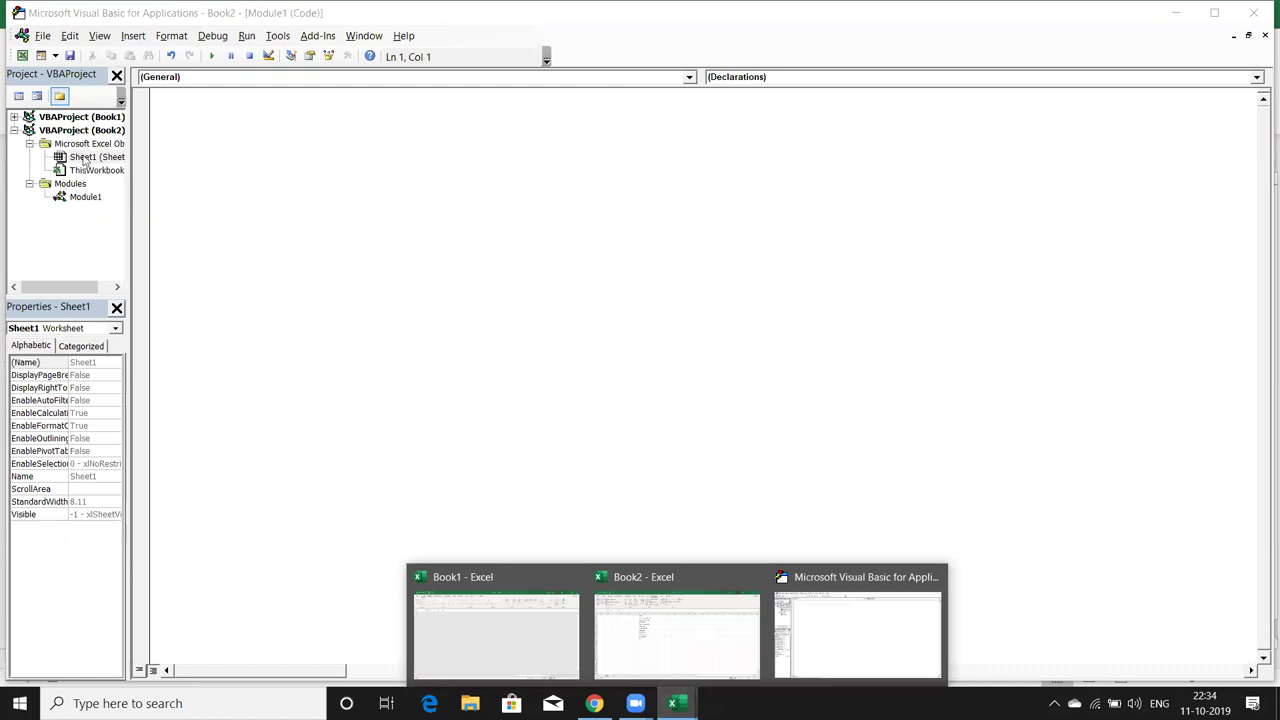
left_click(99, 240)
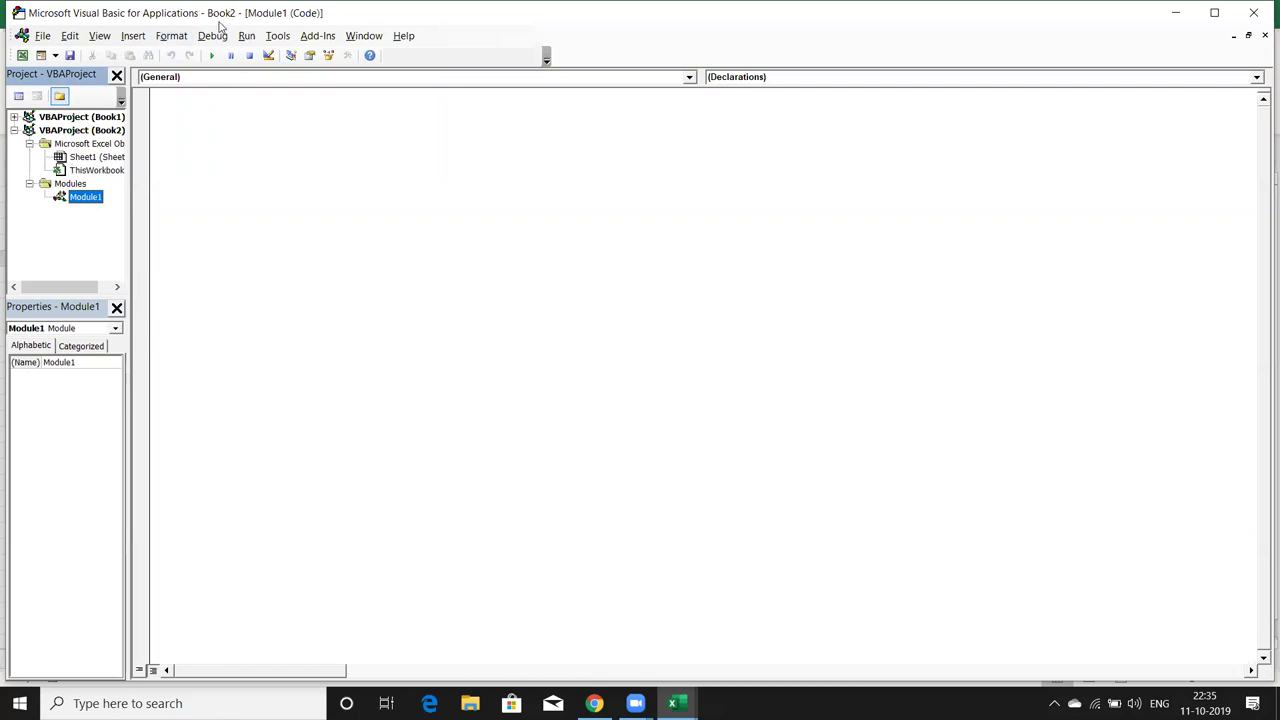
left_click(100, 146)
left_click(101, 130)
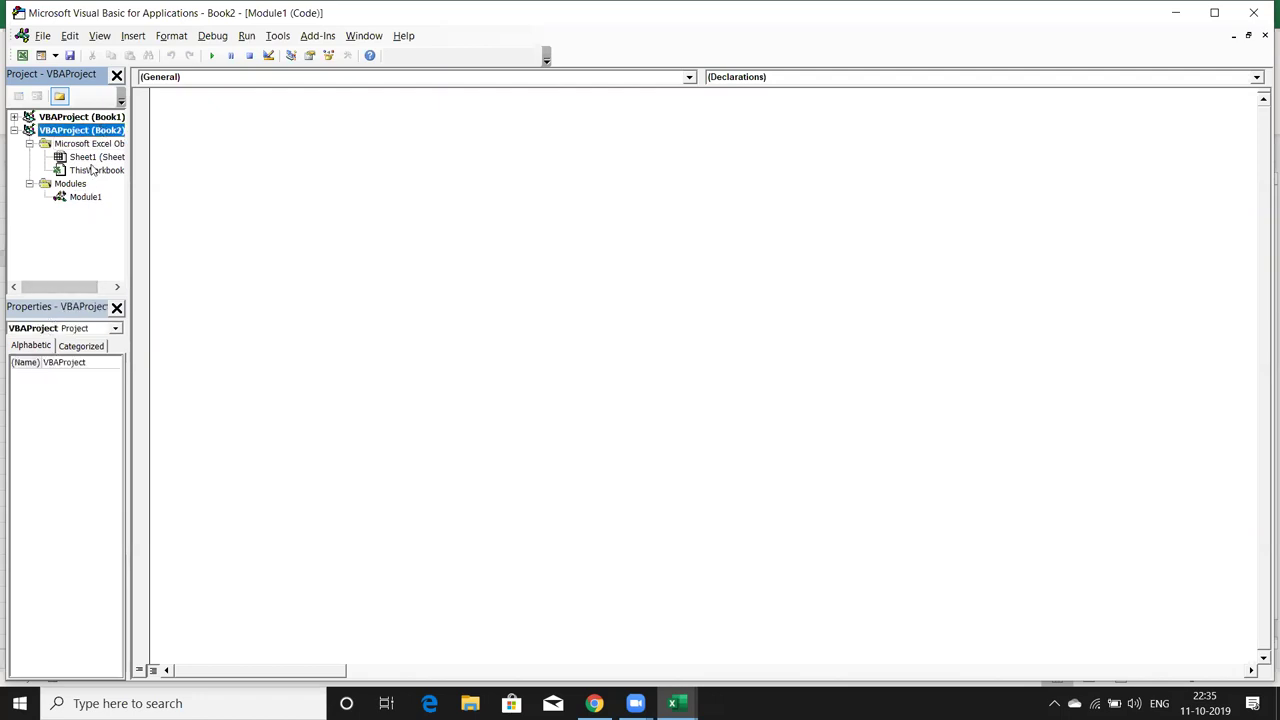
left_click(92, 170)
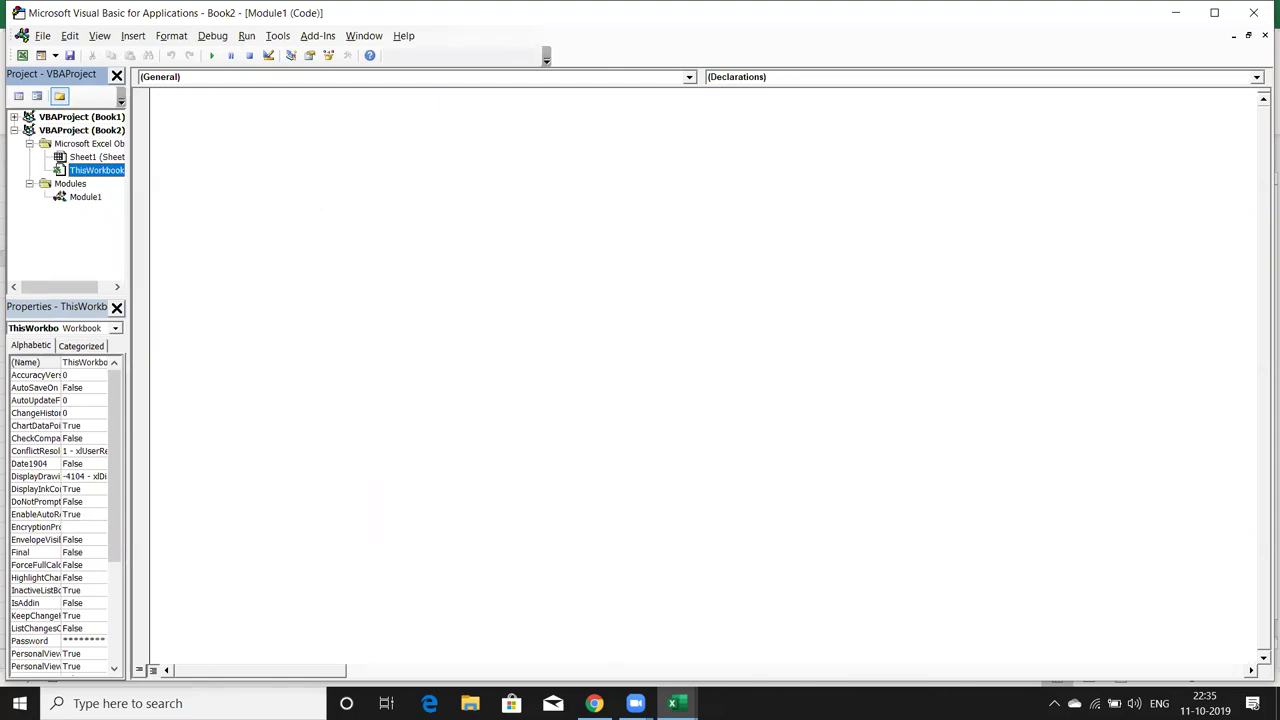
Switch to Book2 and add new blank worksheets with the + sheet button
left_click(677, 703)
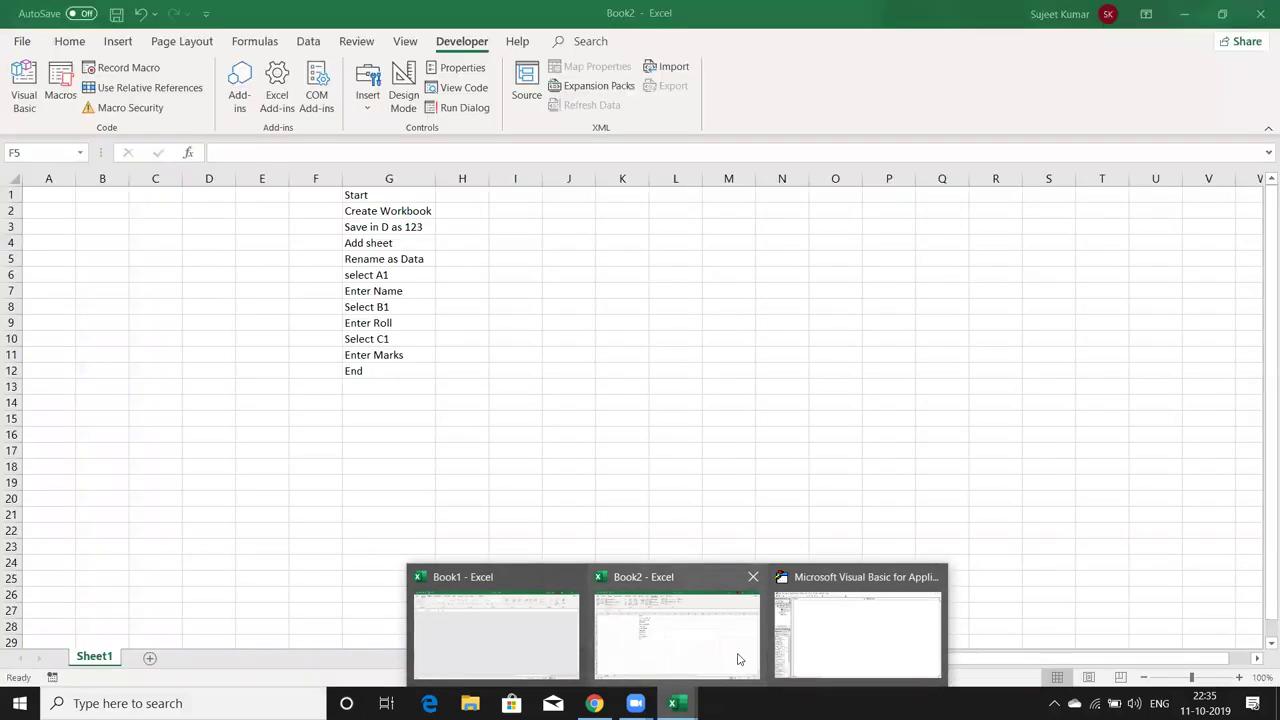
left_click(739, 659)
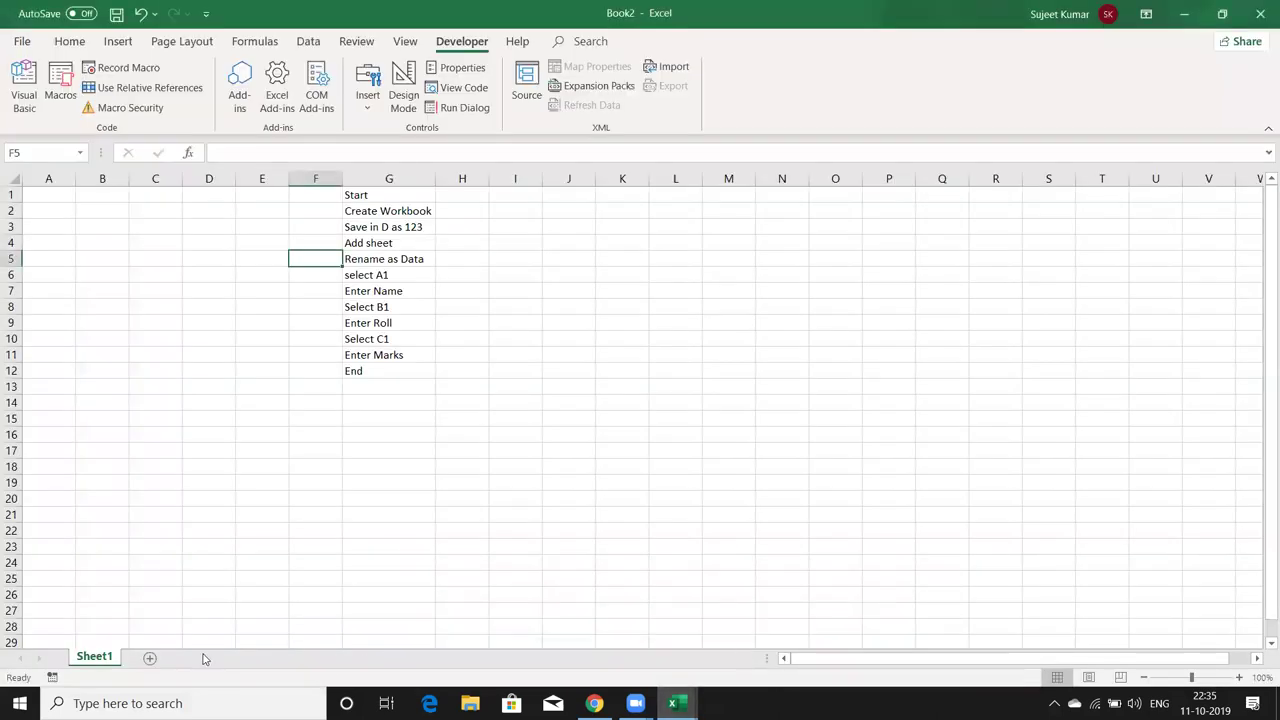
left_click(150, 658)
left_click(208, 658)
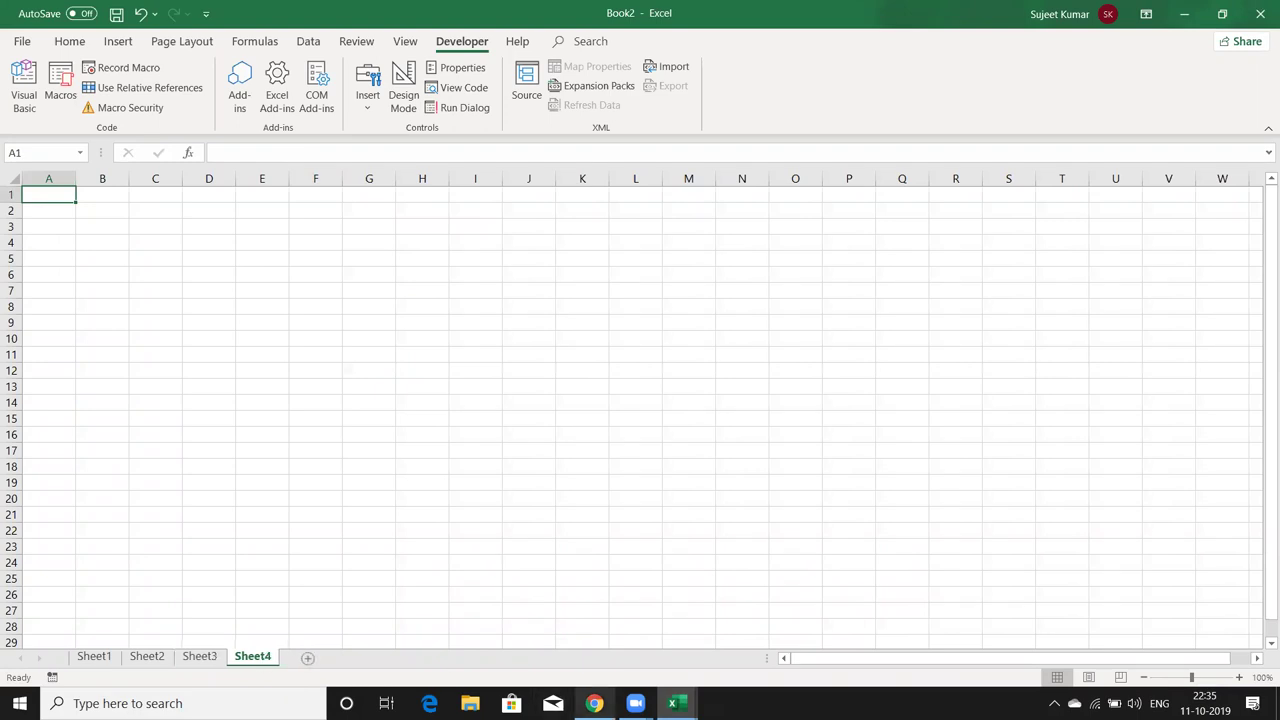
Bring the VBA editor back and widen its project and properties panes
left_click(677, 703)
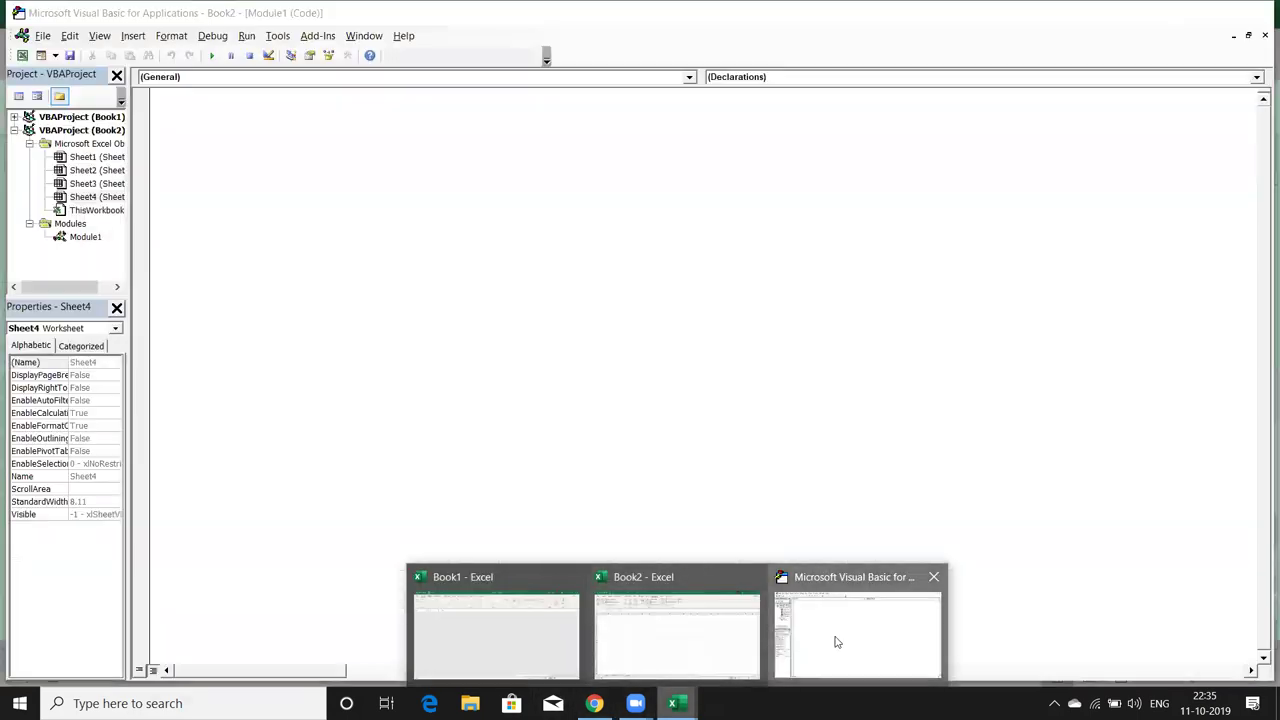
left_click(833, 640)
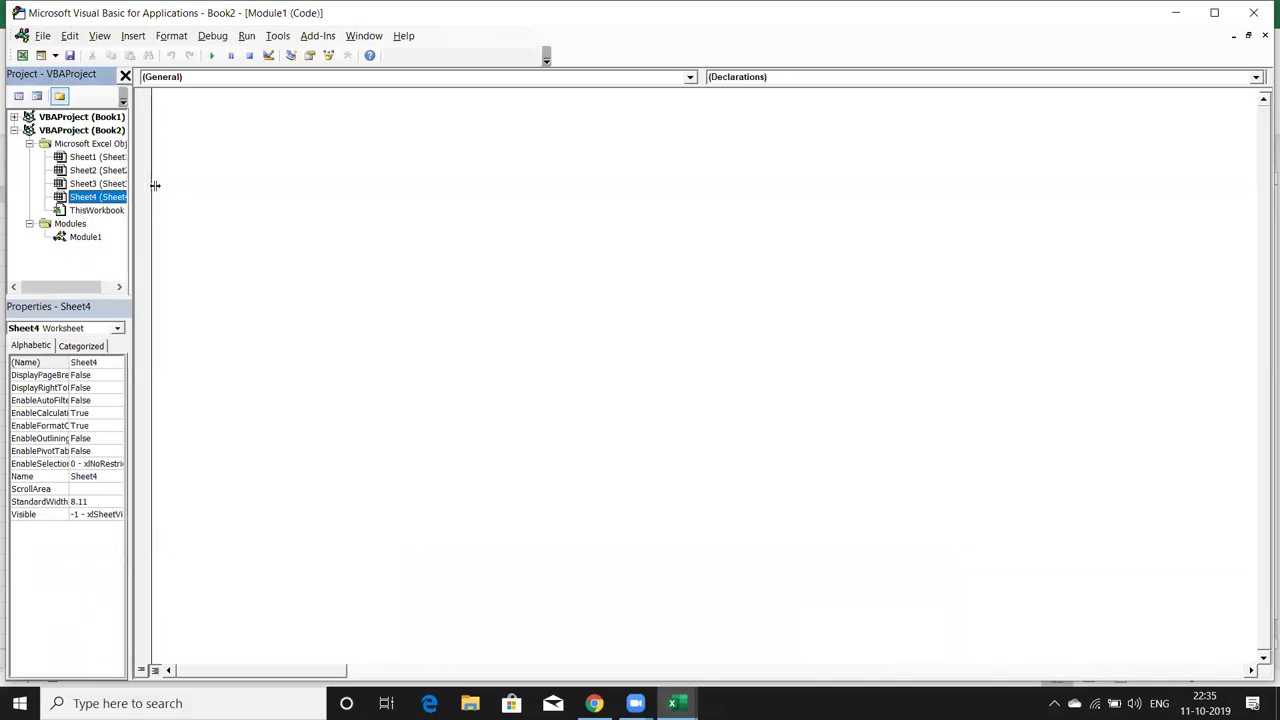
left_click_drag(128, 184, 156, 186)
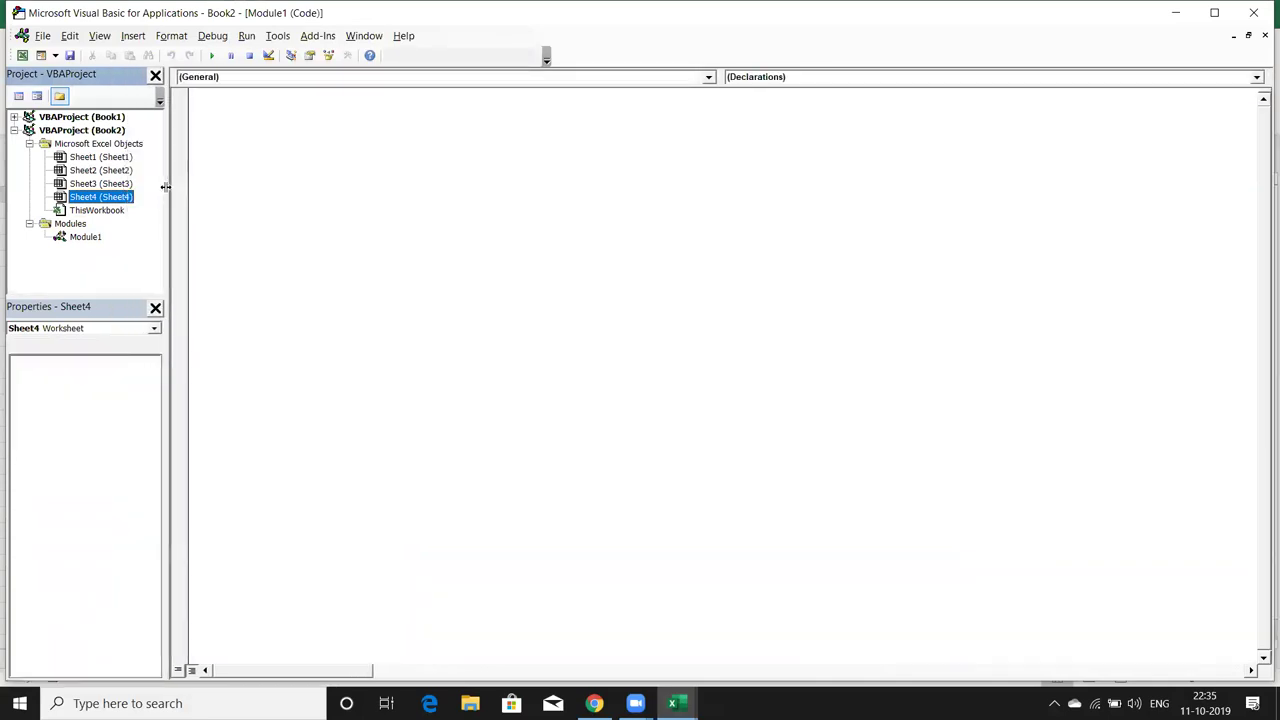
Open the Sheet1, Sheet2 and Sheet4 code windows, ending on Sheet1's, and show the Insert menu
double_click(92, 160)
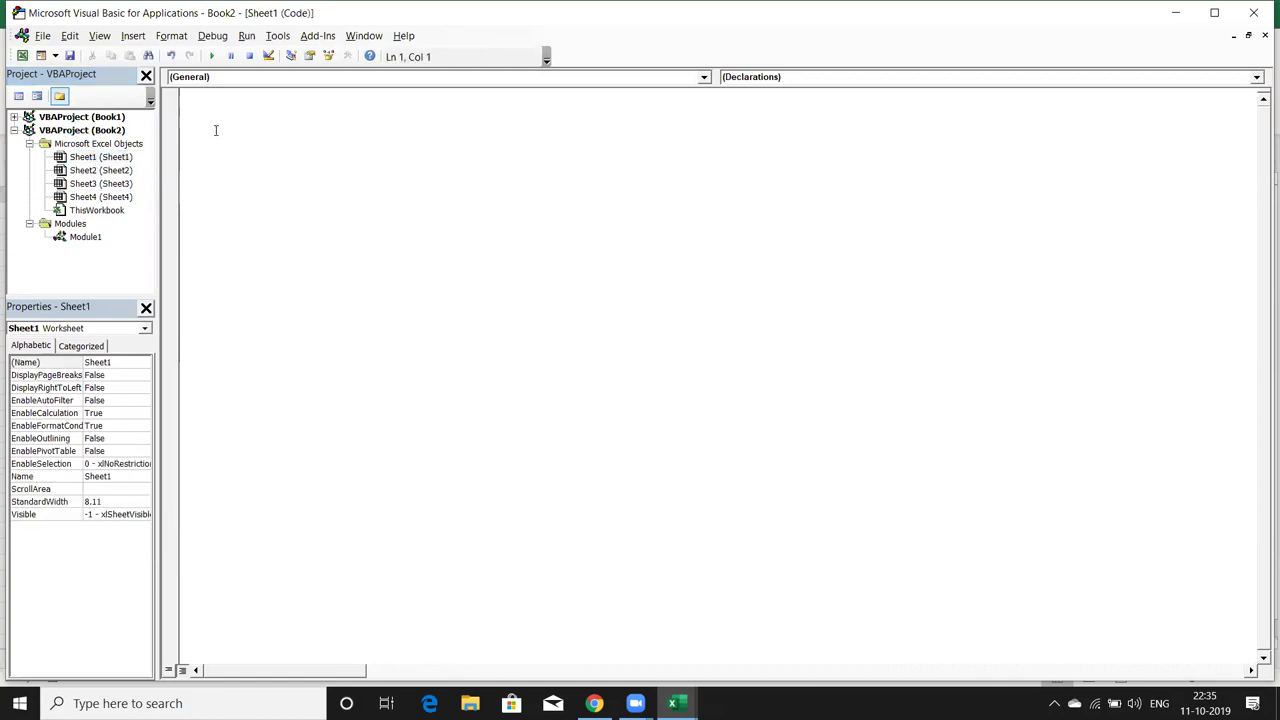
double_click(100, 170)
left_click(100, 197)
double_click(102, 199)
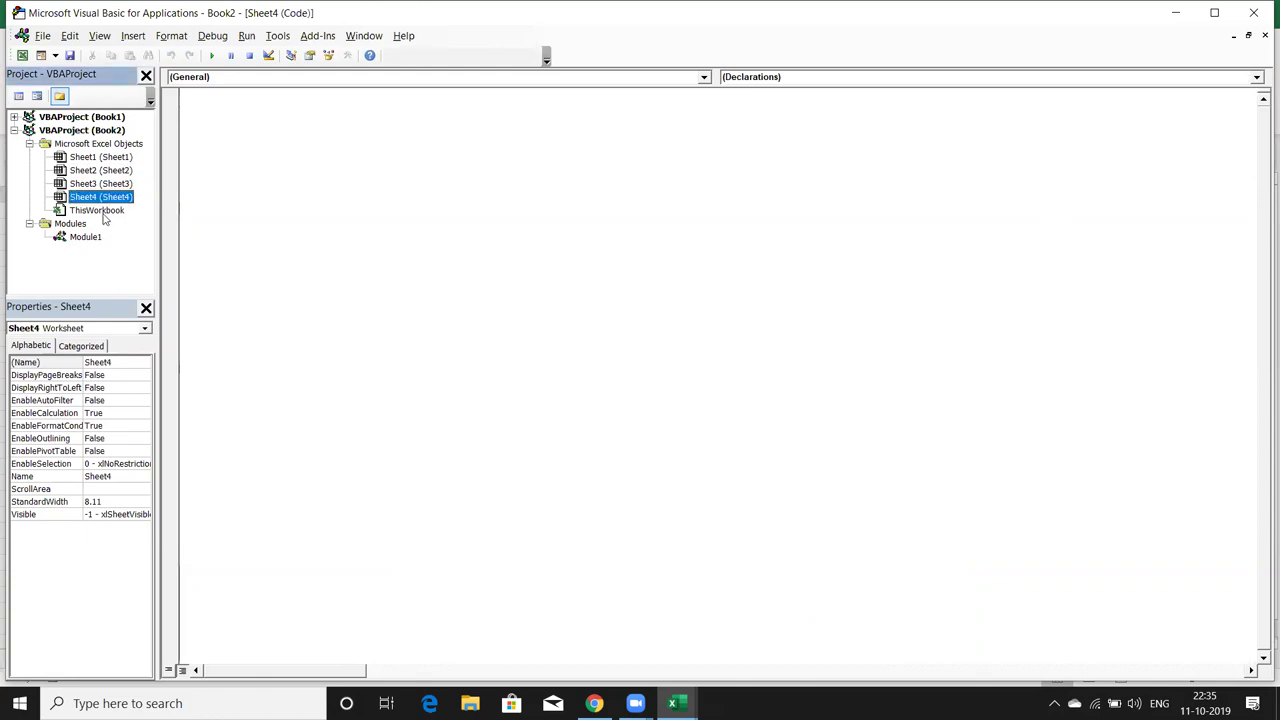
double_click(107, 158)
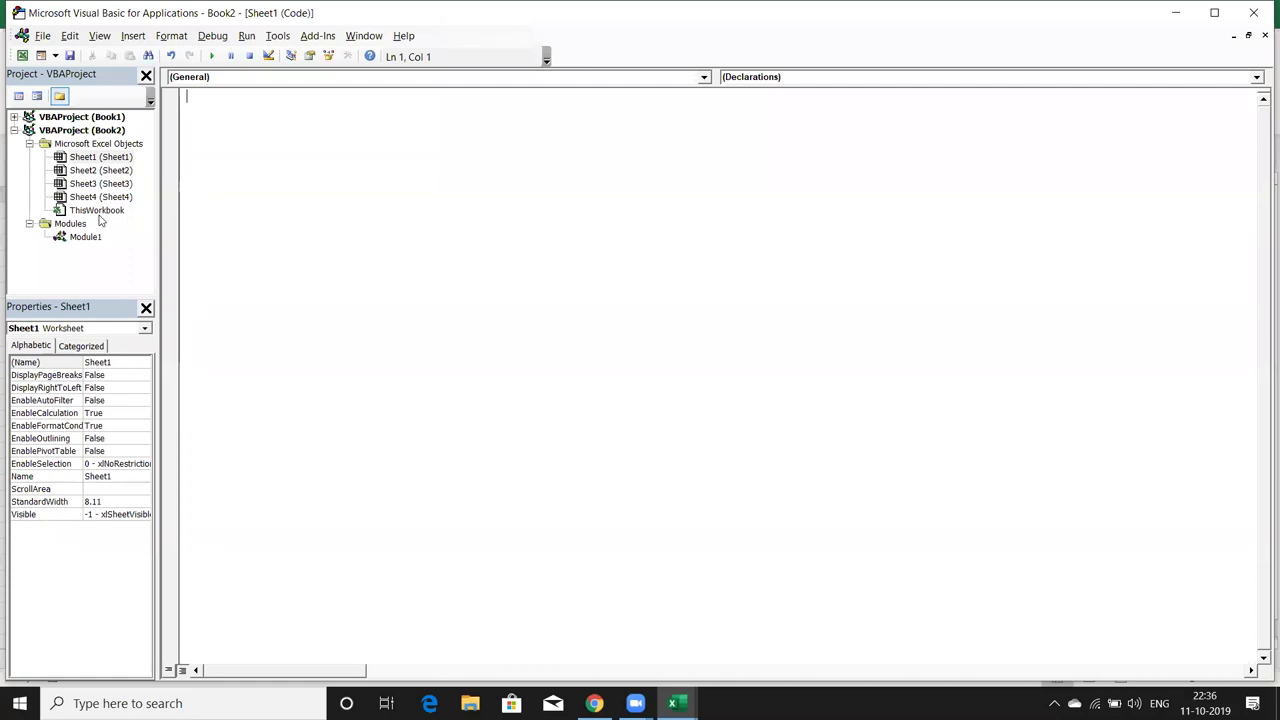
left_click(134, 35)
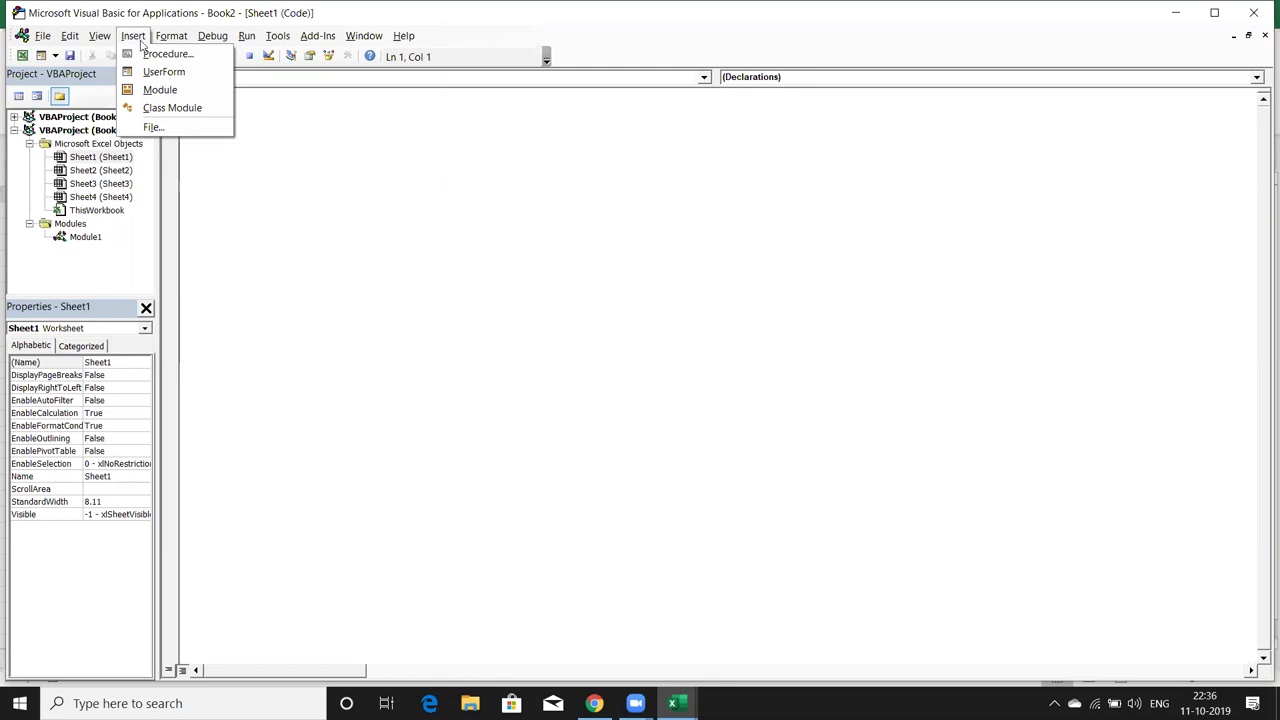
Insert Module2 into Book2's project, then minimise the VBA editor to reveal the workbook
left_click(155, 91)
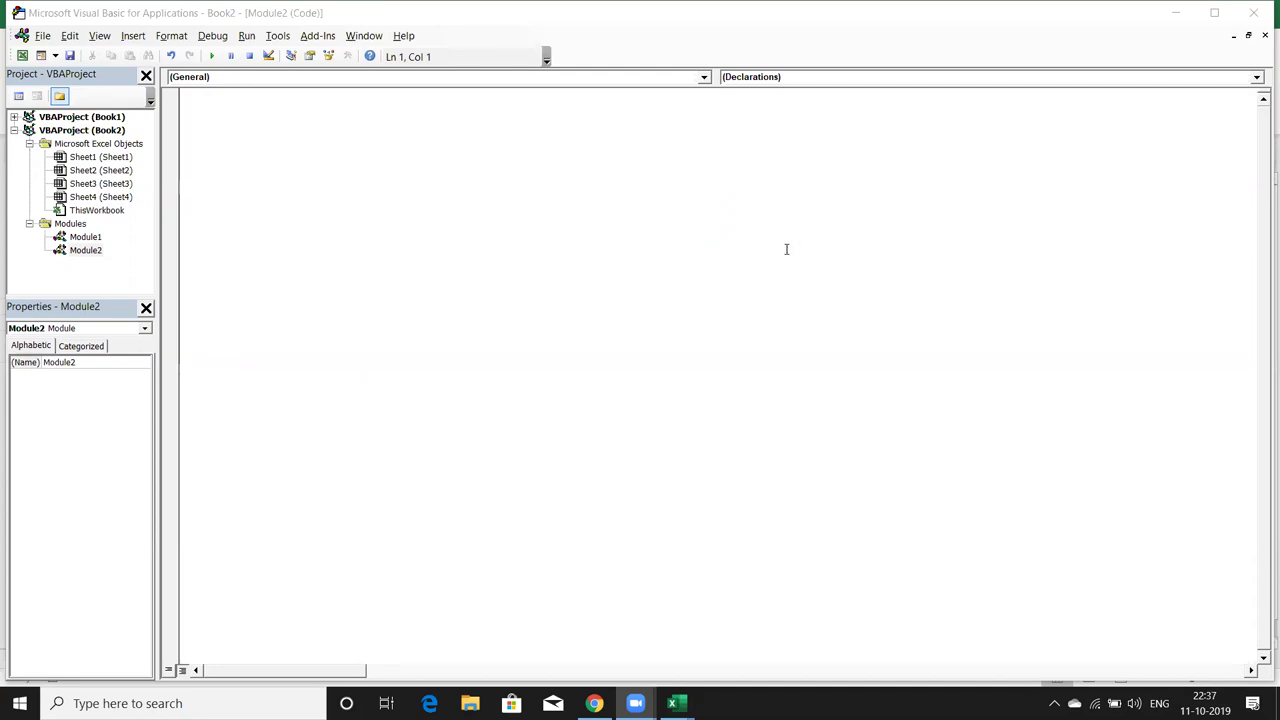
left_click(384, 122)
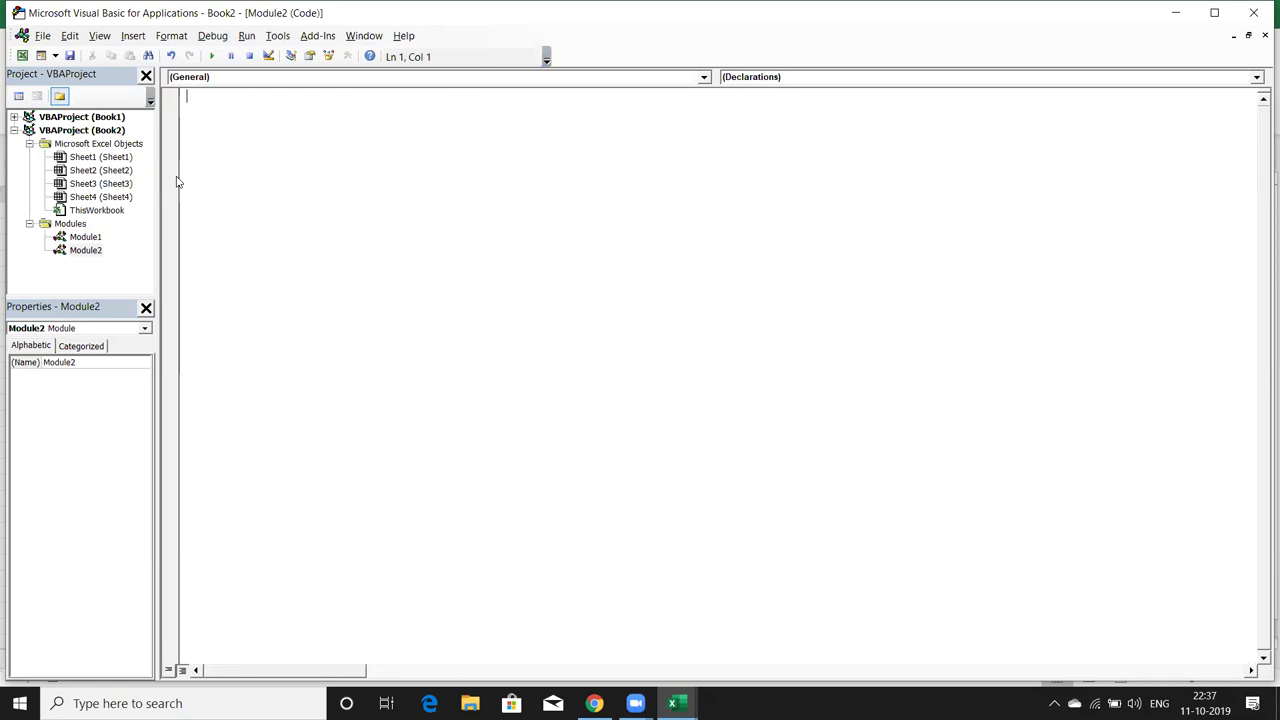
key("alt+Tab")
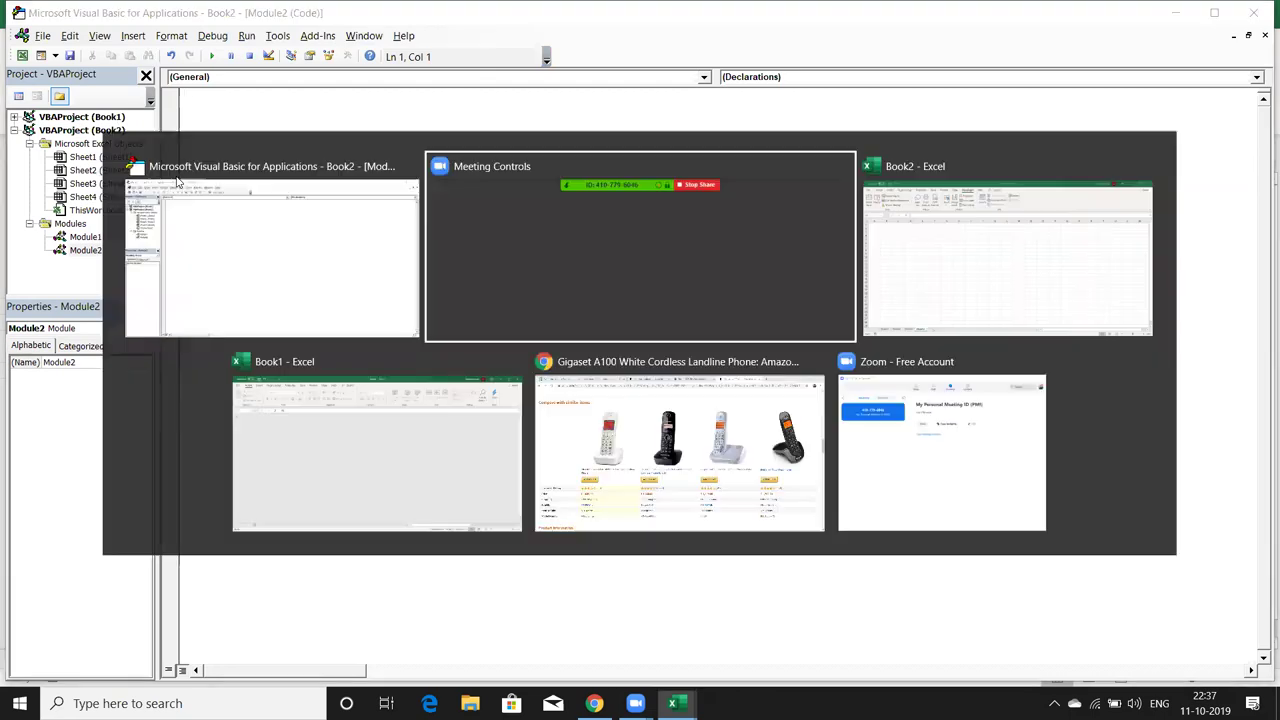
left_click(1176, 12)
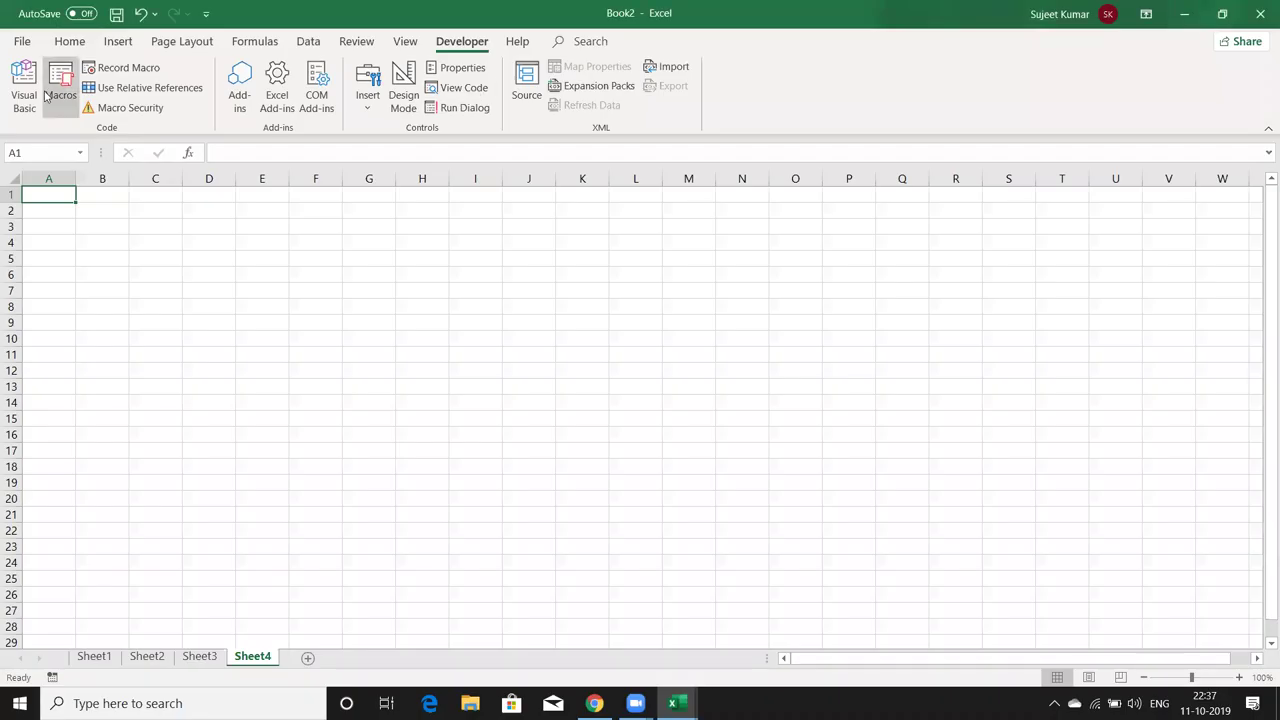
Reopen the Visual Basic editor and open Sheet1's, then Sheet2's, empty code window
left_click(26, 100)
double_click(115, 157)
double_click(114, 170)
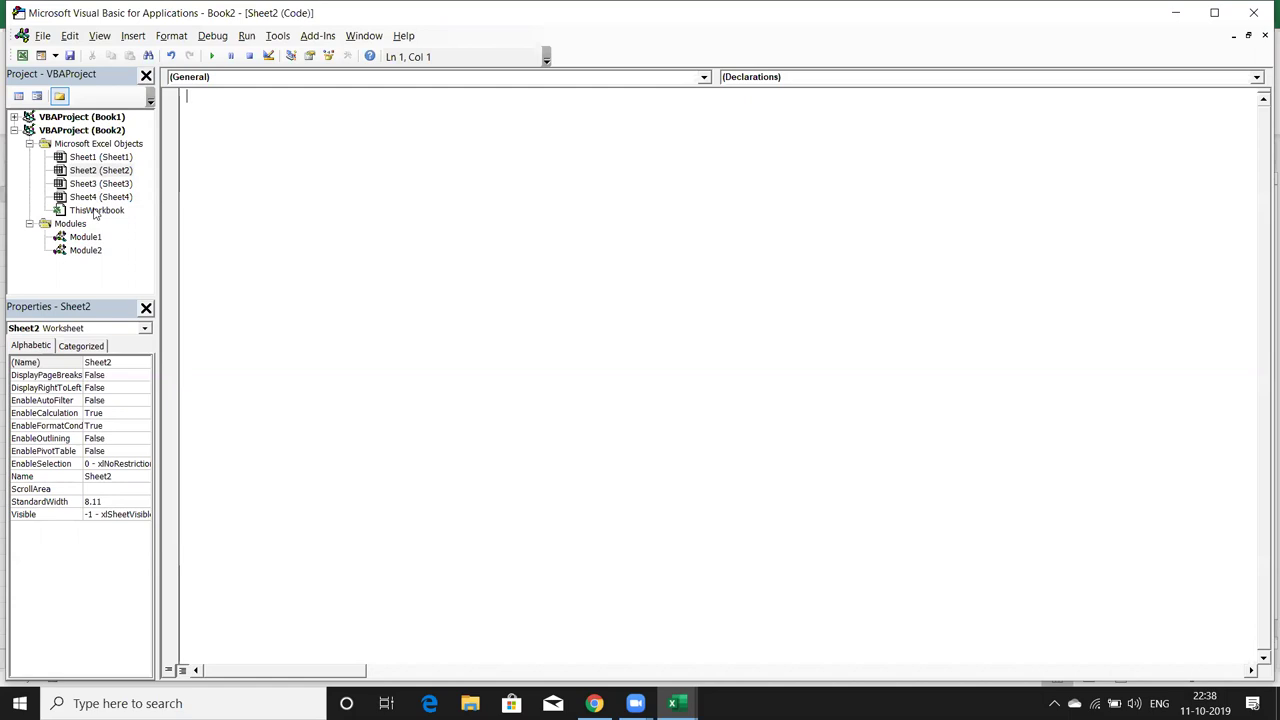
Open Module2's empty code window, briefly toggling to the workbook and back with Alt+F11
left_click(135, 37)
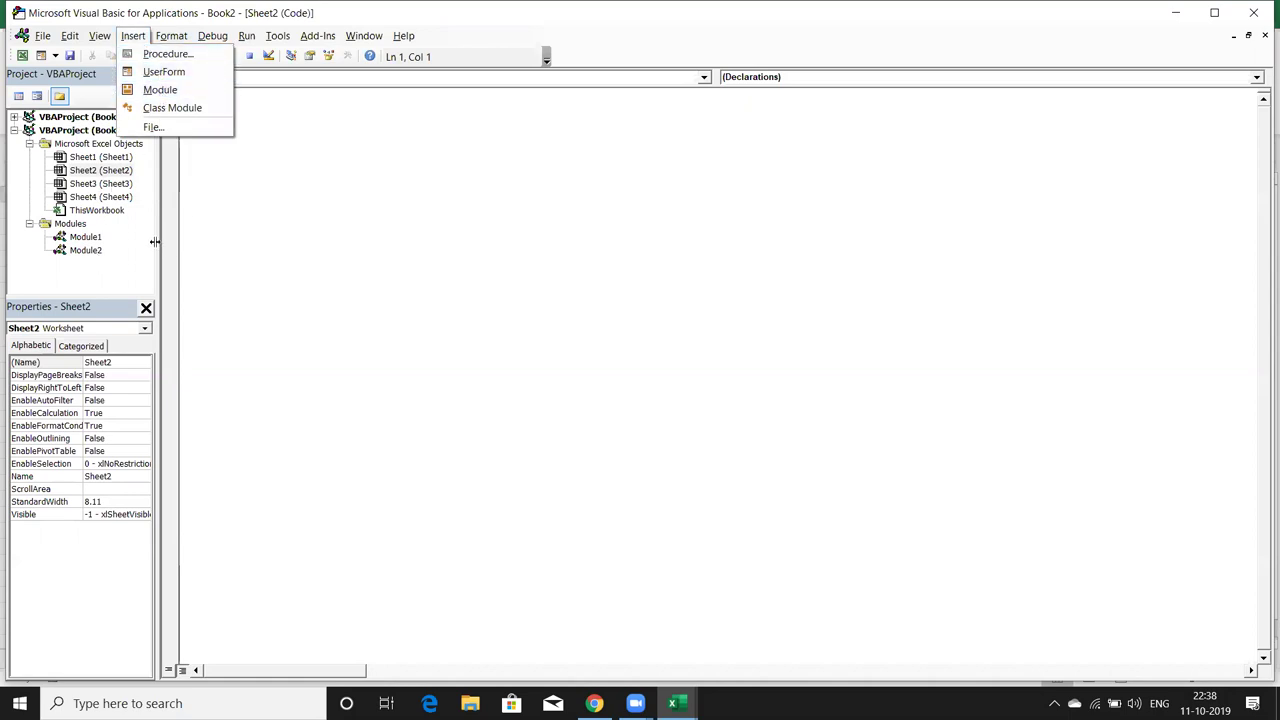
double_click(99, 255)
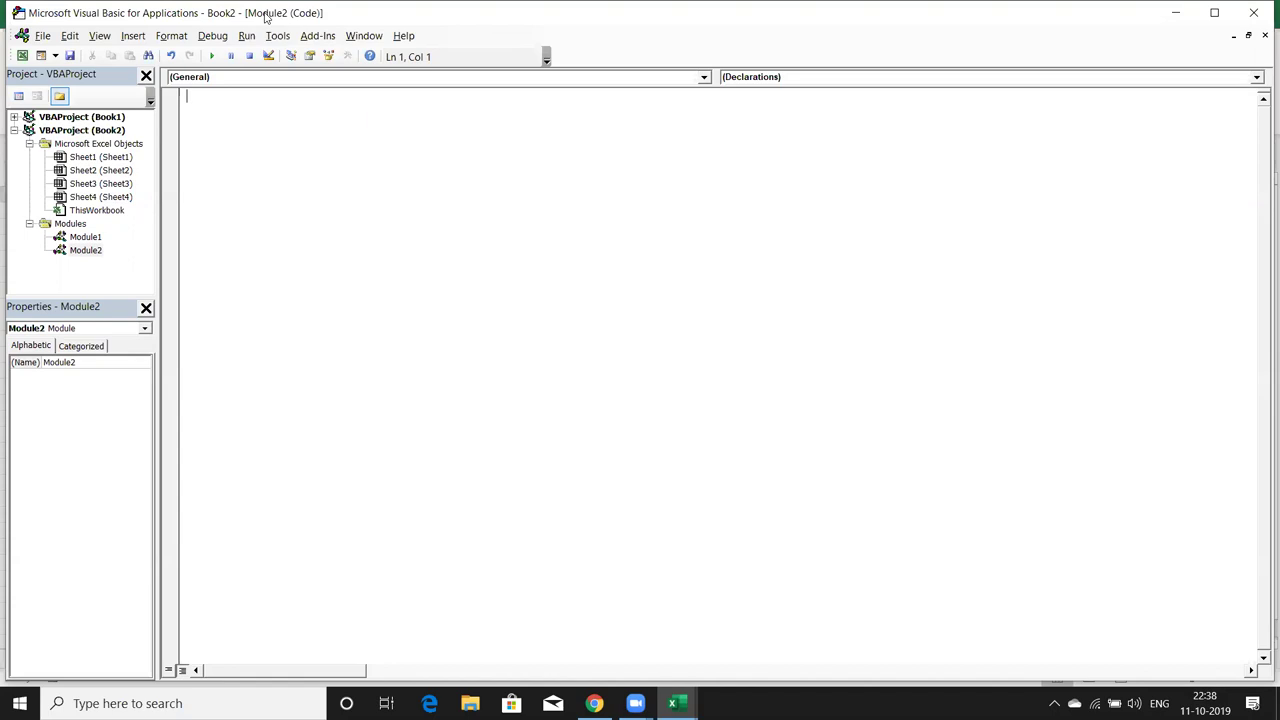
key("alt+F11")
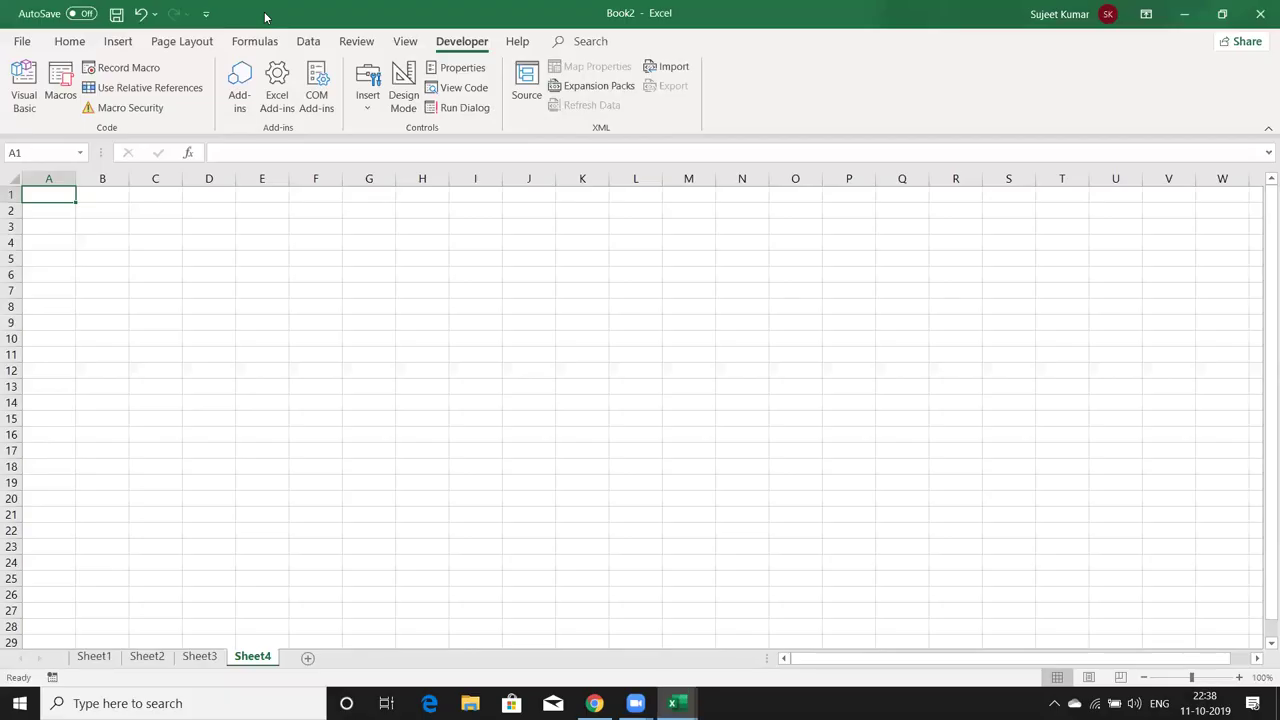
key("alt+F11")
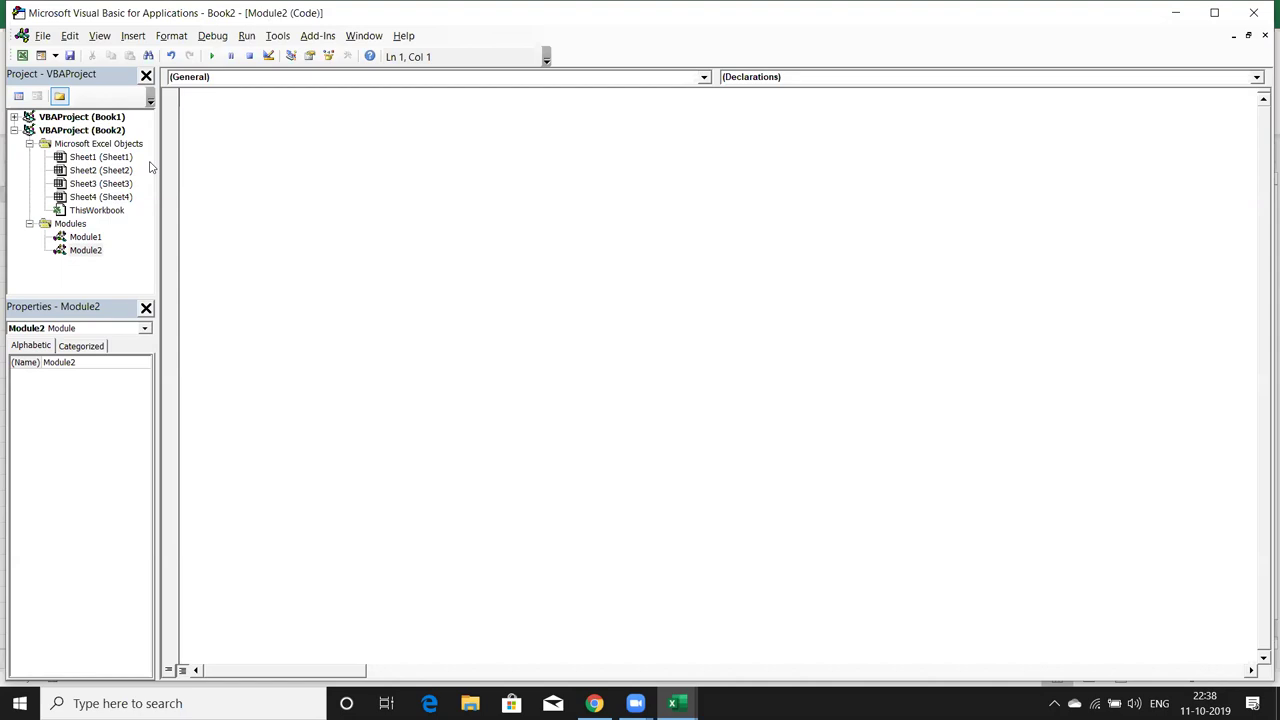
left_click(101, 252)
double_click(101, 252)
Look at Sheet1's and Module1's code windows, then return to Sheet1 and open its Object list
double_click(108, 158)
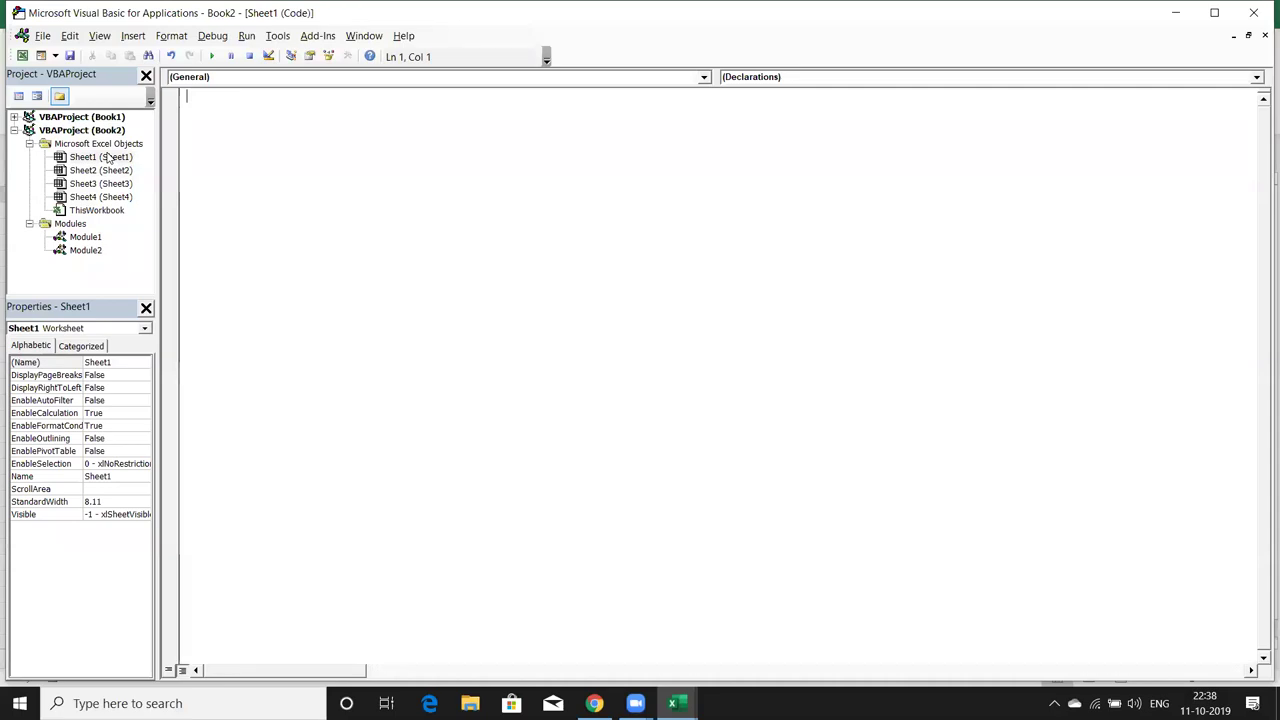
double_click(95, 240)
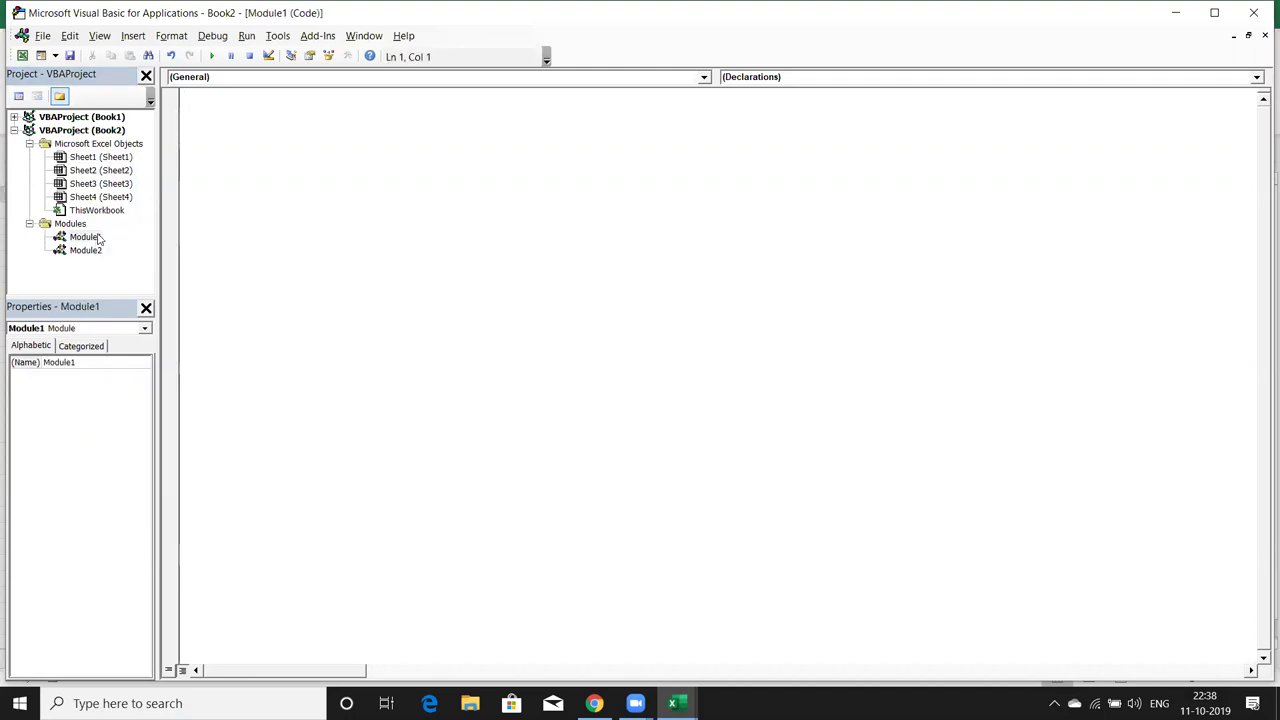
left_click(119, 159)
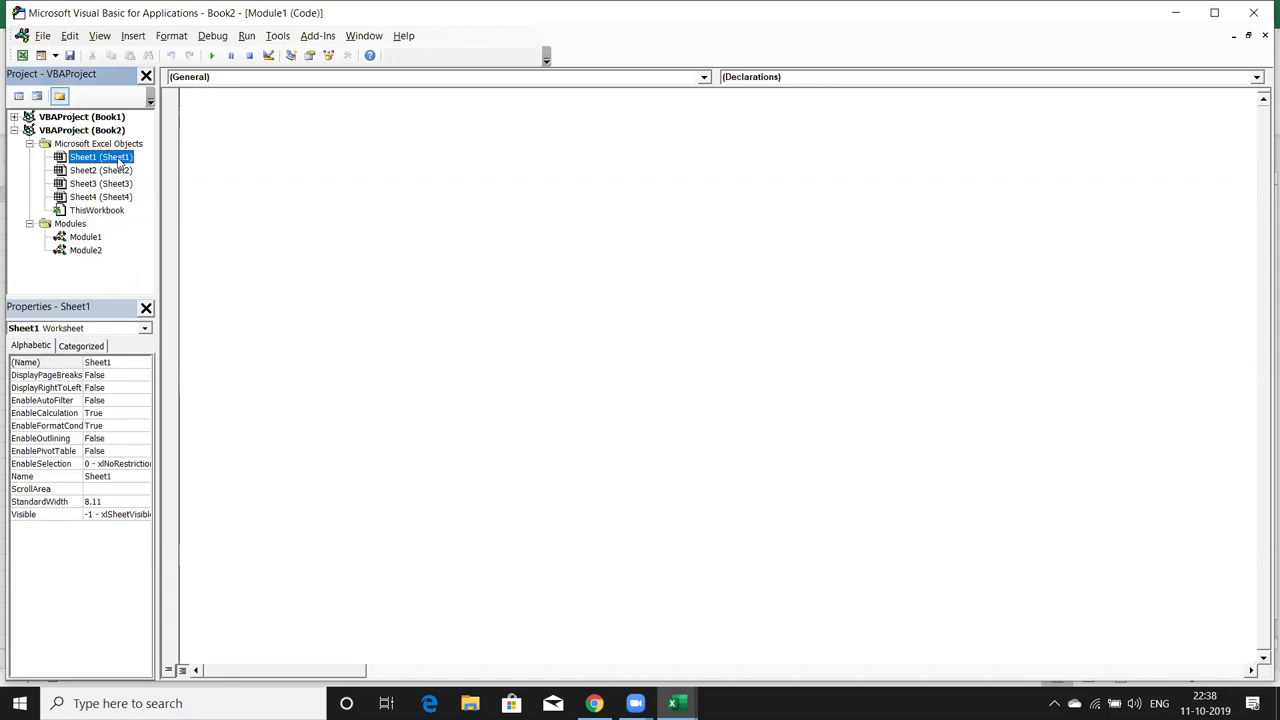
double_click(119, 159)
left_click(208, 78)
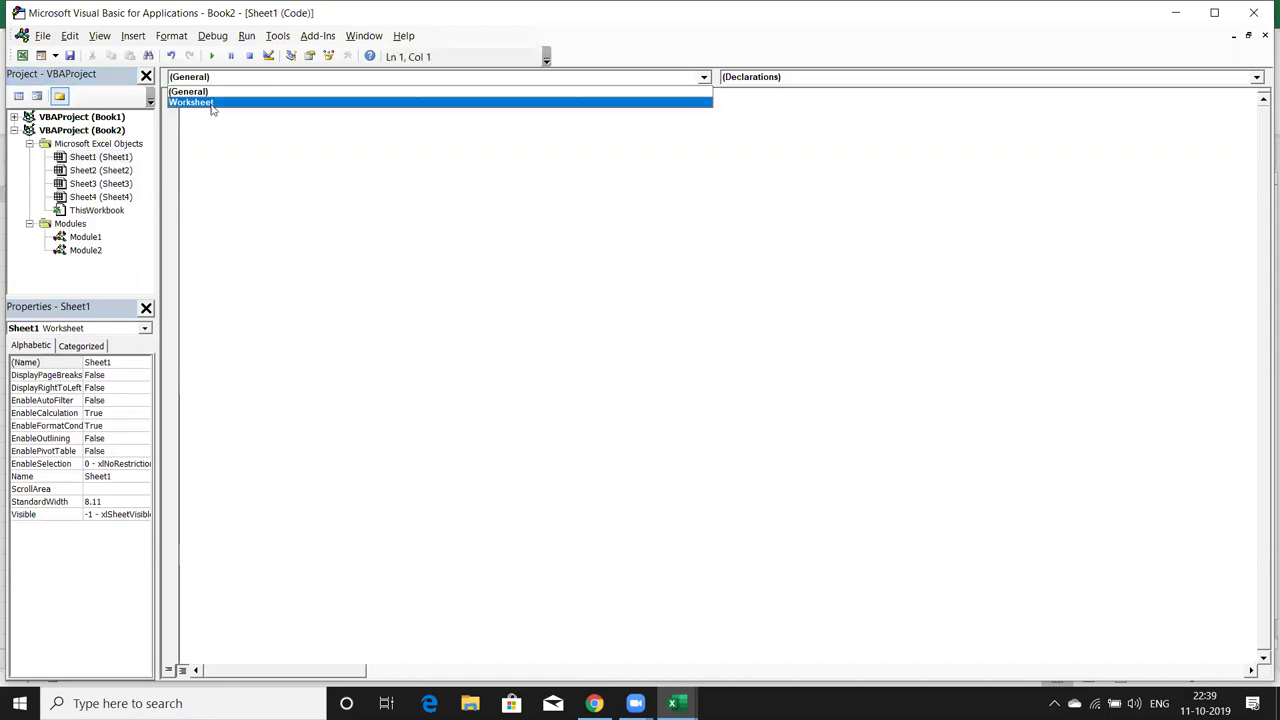
Create an empty Worksheet_SelectionChange procedure in Sheet1's code window
left_click(215, 104)
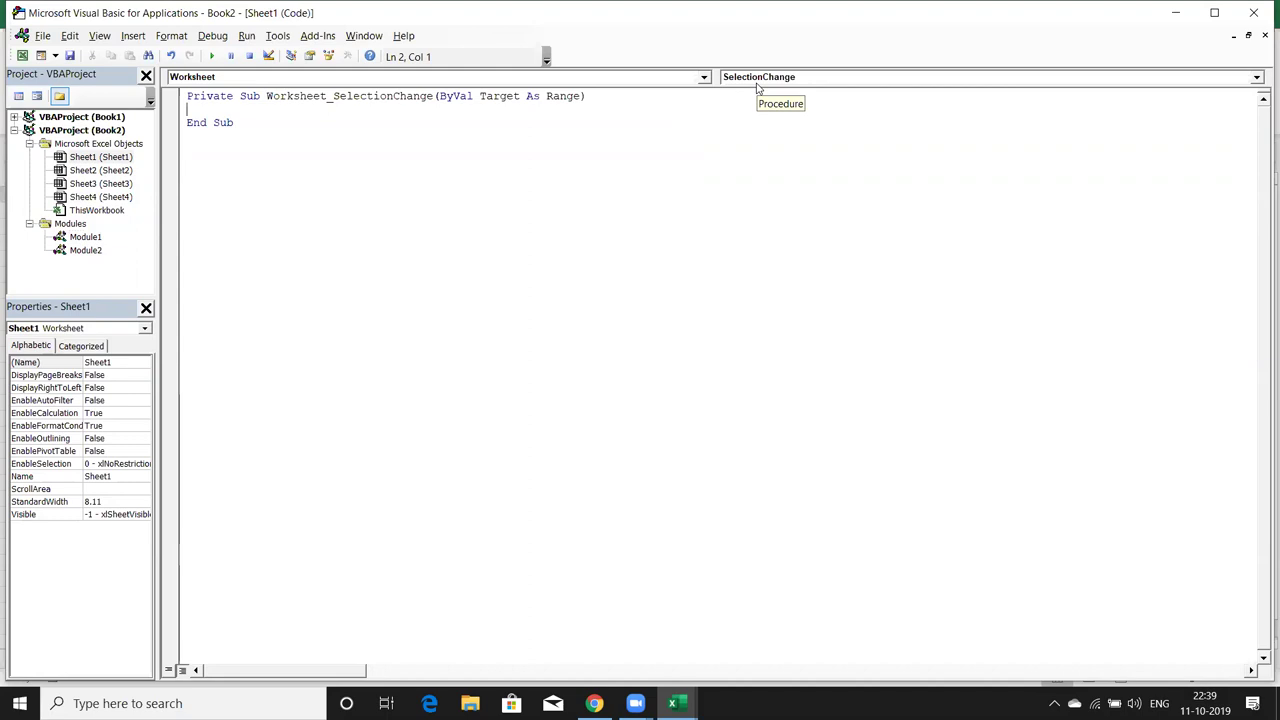
key("Return")
key("Return")
key("Up")
Write ActiveCell.Interior.Color = vbRed inside the event, then bring Book1 to the front
type("activecell.in")
key("Down")
key("Down")
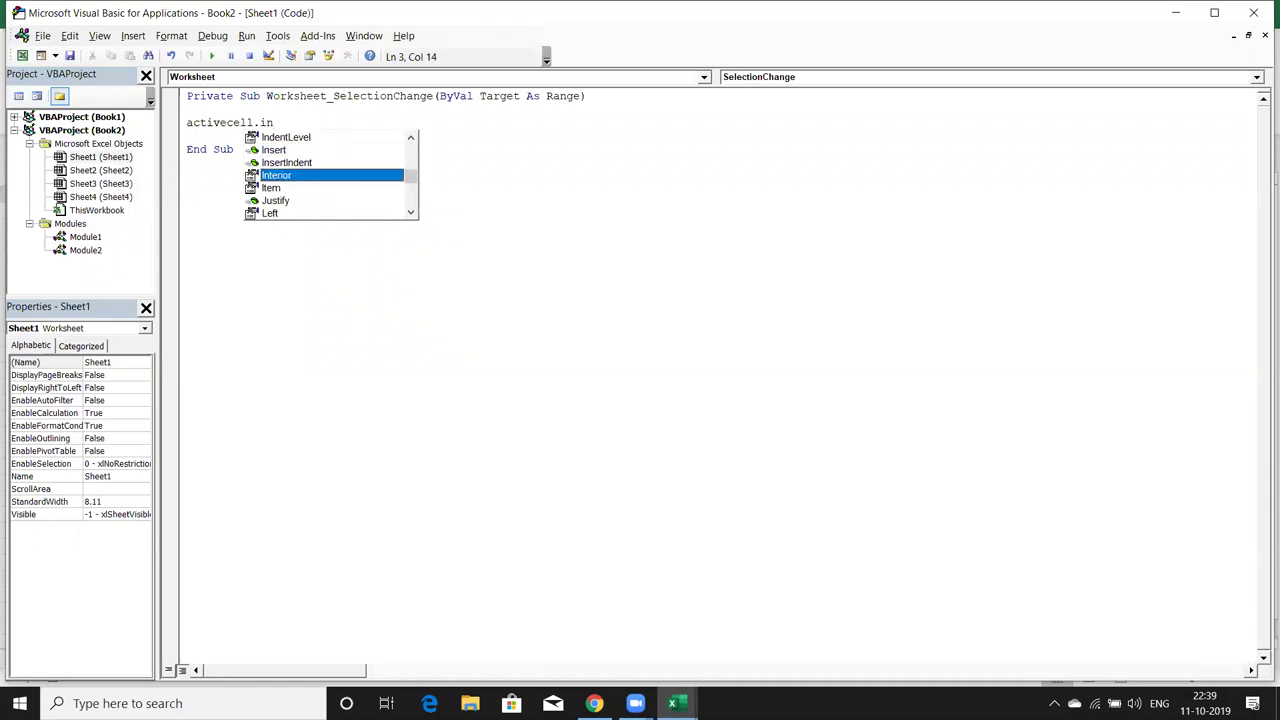
key("Down")
key("Tab")
type(".co")
key("Tab")
type("=vbred")
key("Down")
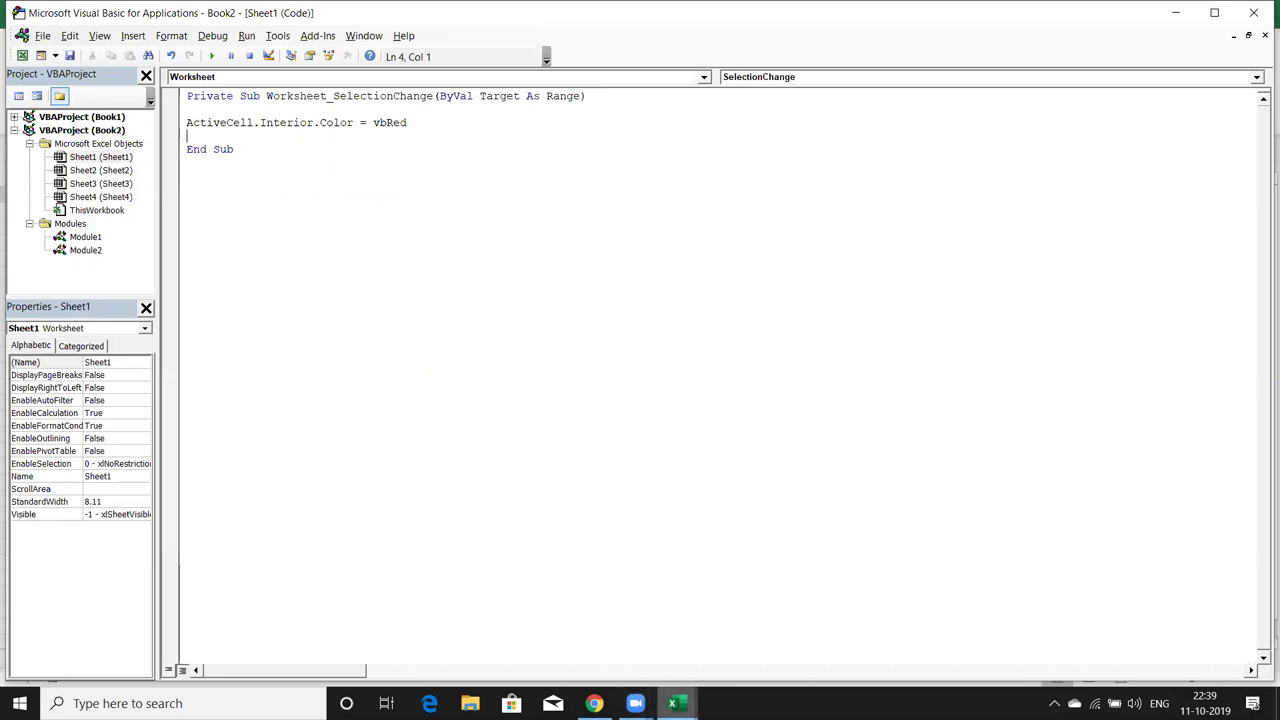
left_click(525, 632)
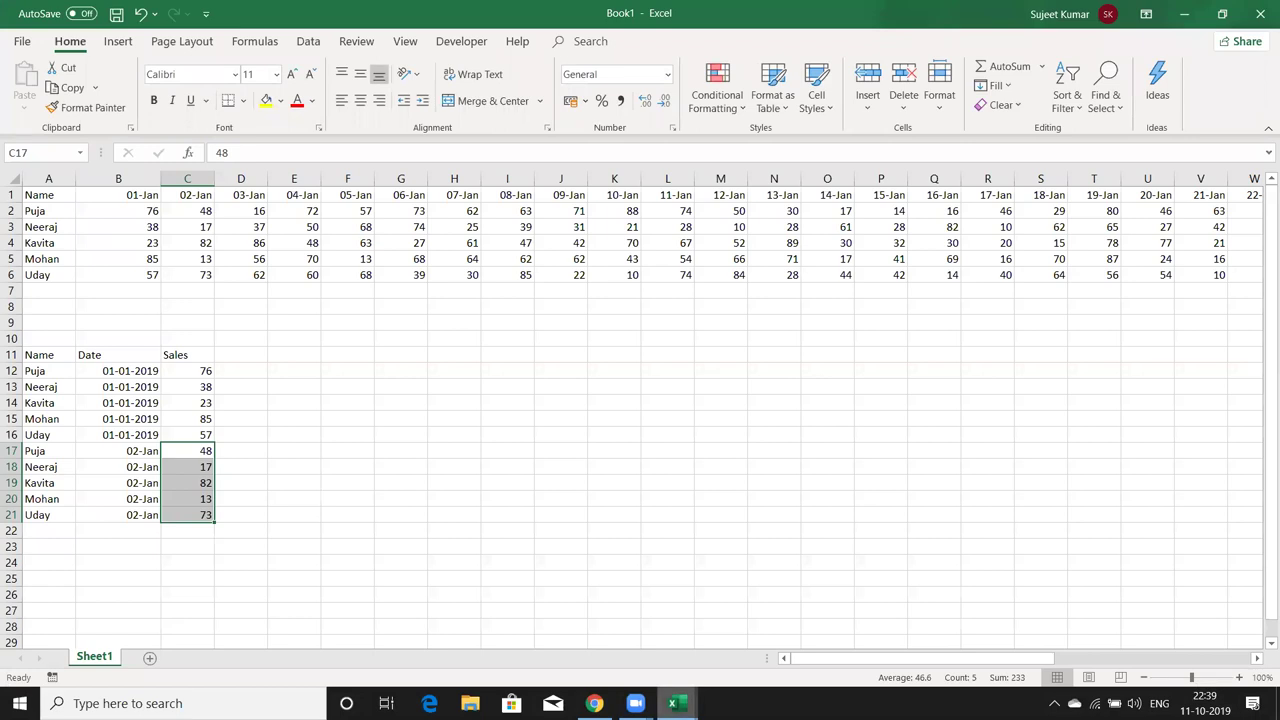
On Book2's Sheet1, select cells C17, C9, C6 and H21 to see each turn red
mouse_move(673, 703)
left_click(667, 664)
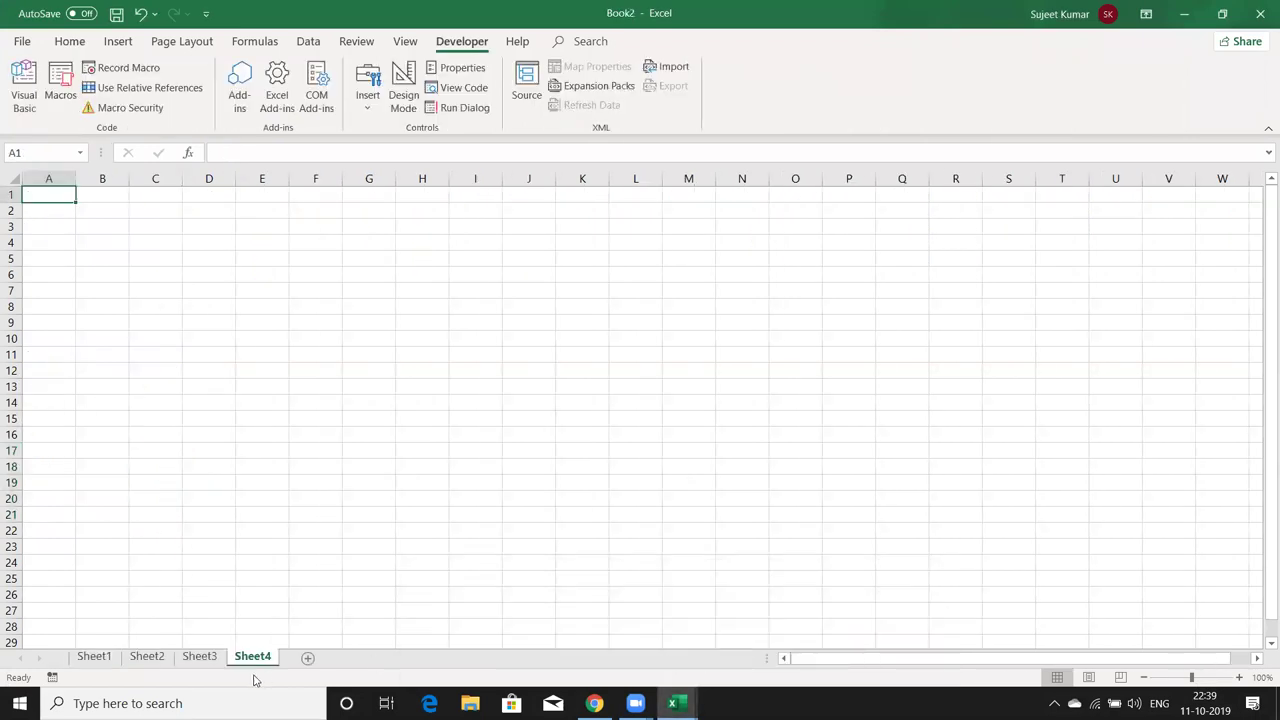
left_click(95, 660)
left_click(141, 446)
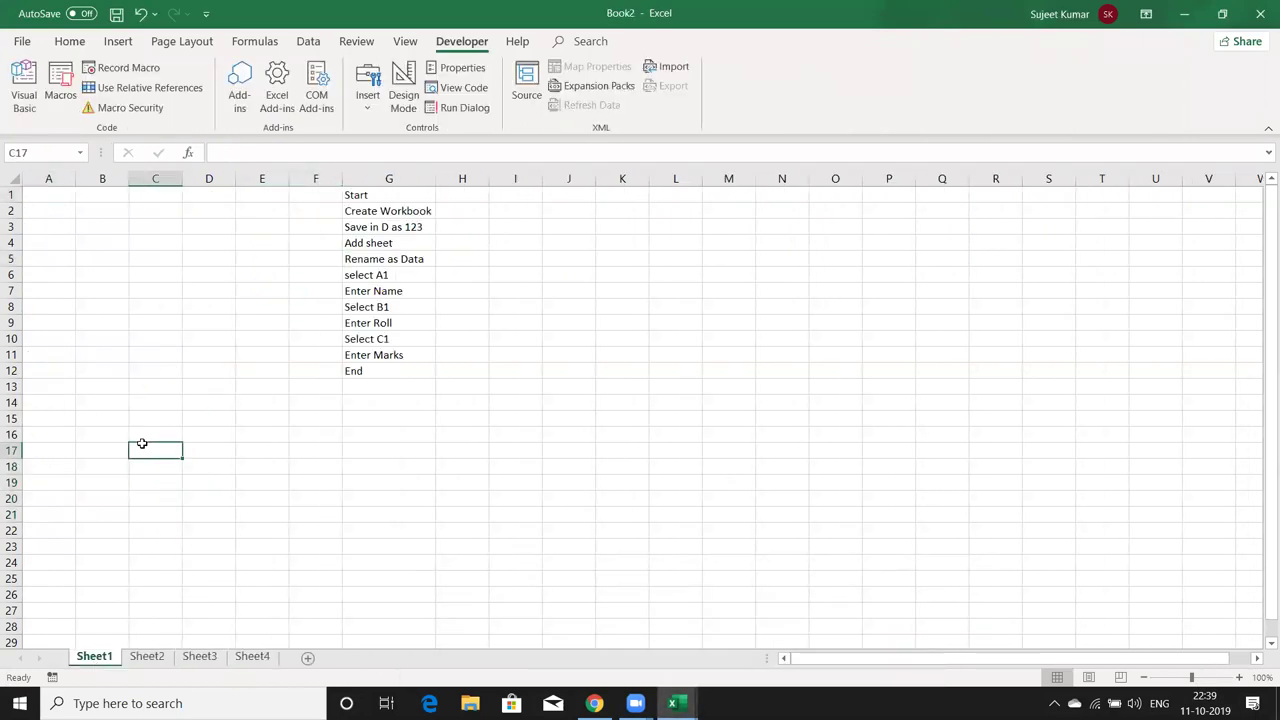
left_click(160, 322)
left_click(166, 279)
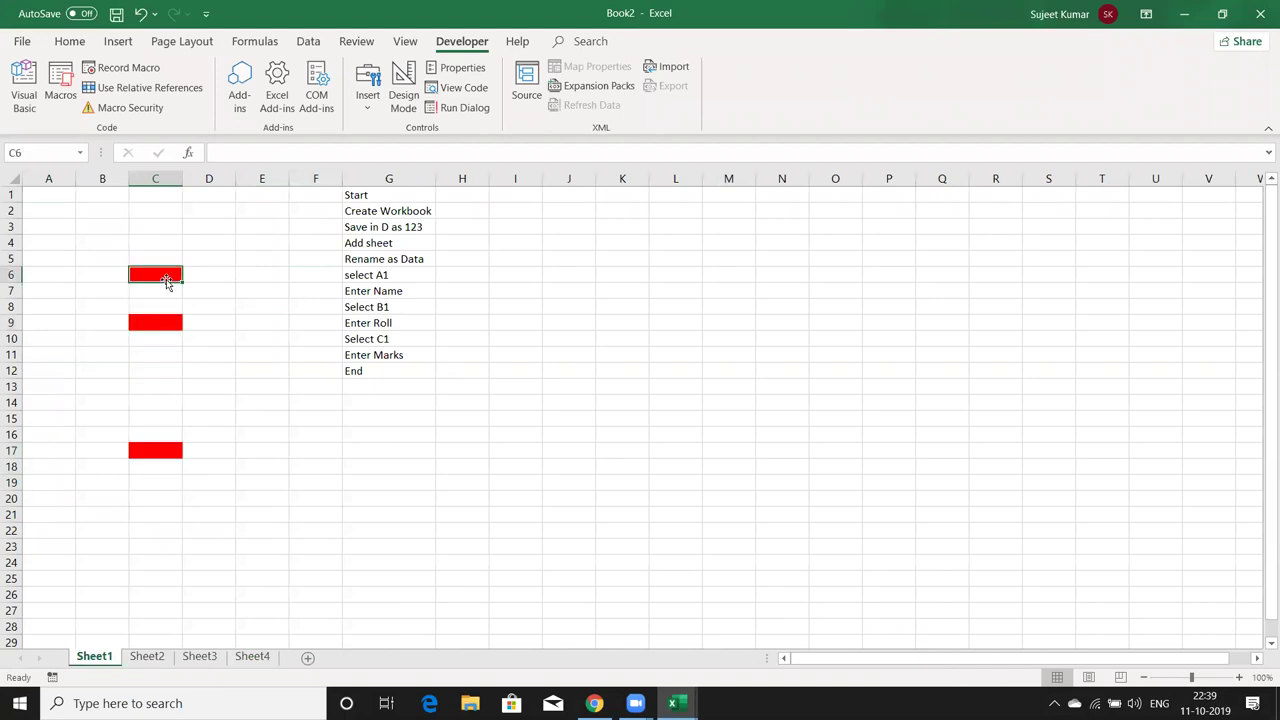
left_click(452, 515)
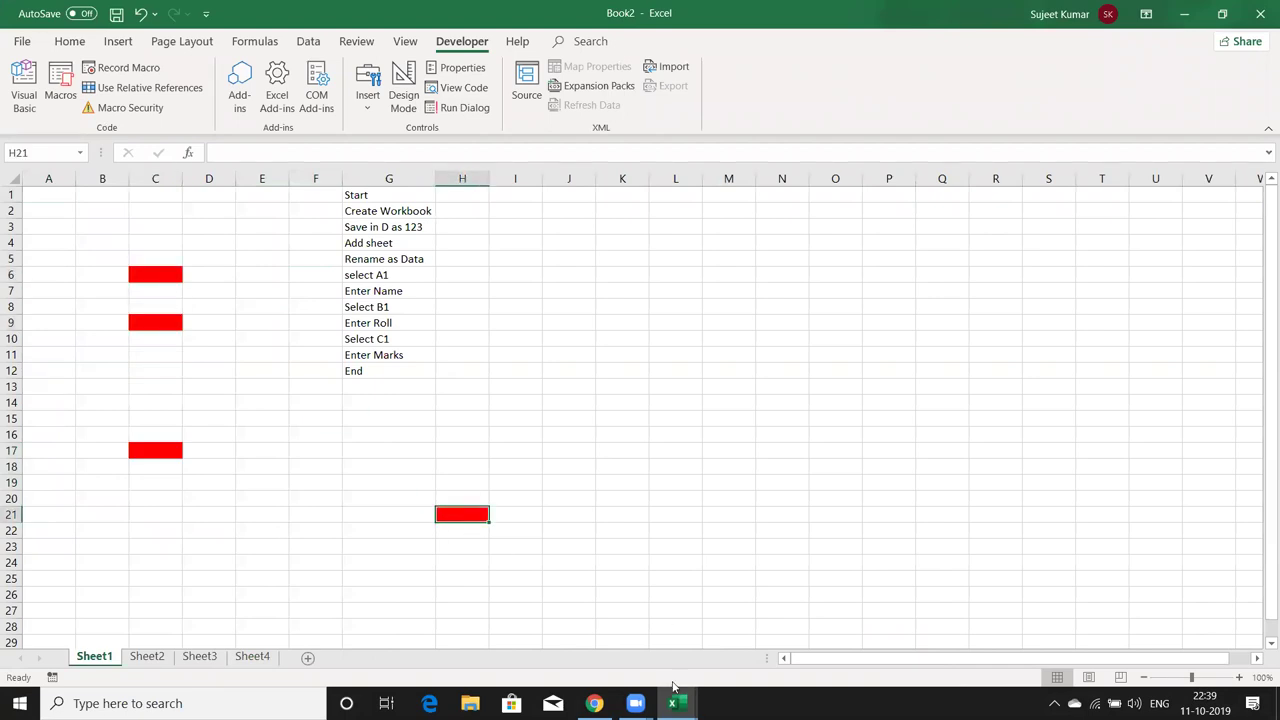
mouse_move(673, 703)
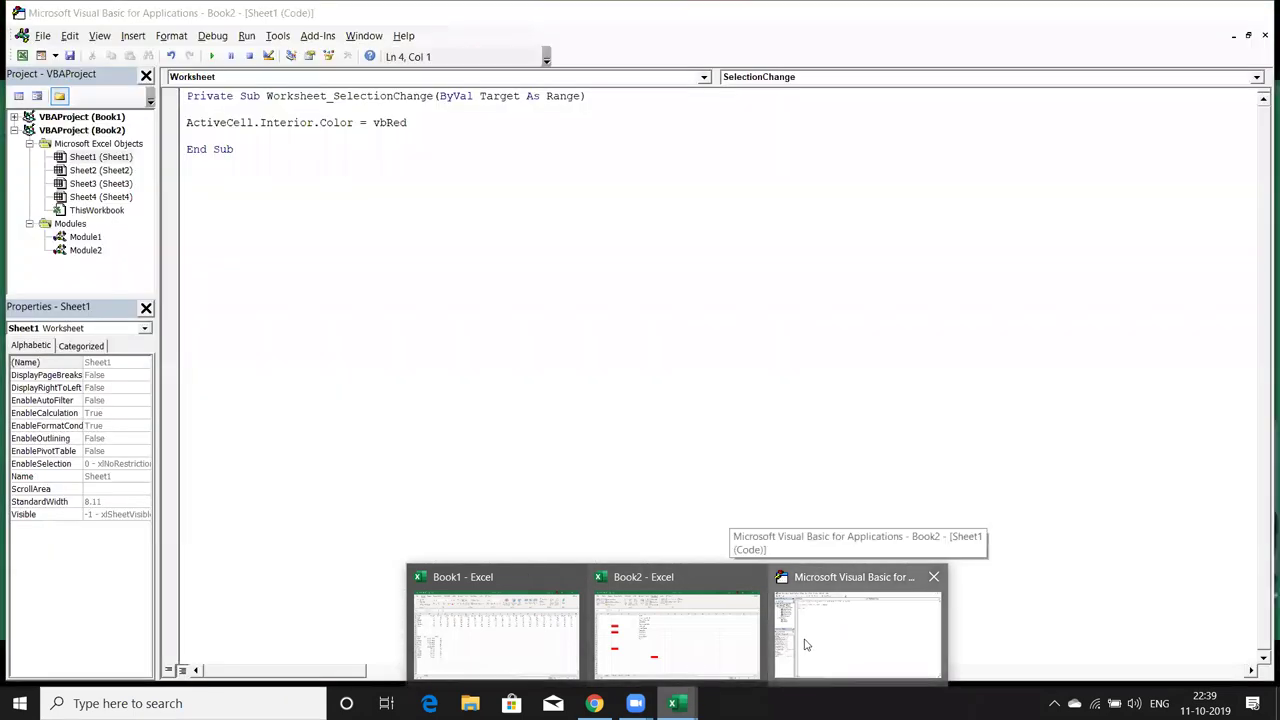
left_click(806, 640)
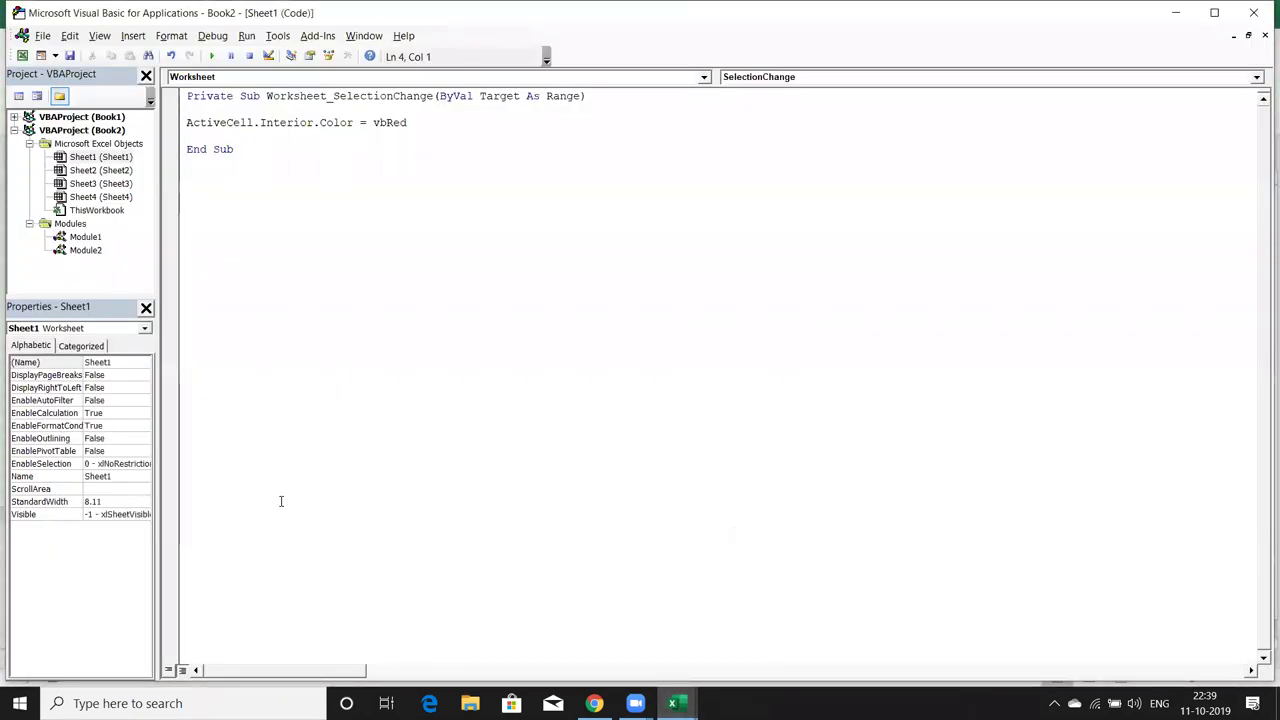
Open Book2's empty Module1 from the Project Explorer
left_click(272, 180)
left_click(107, 172)
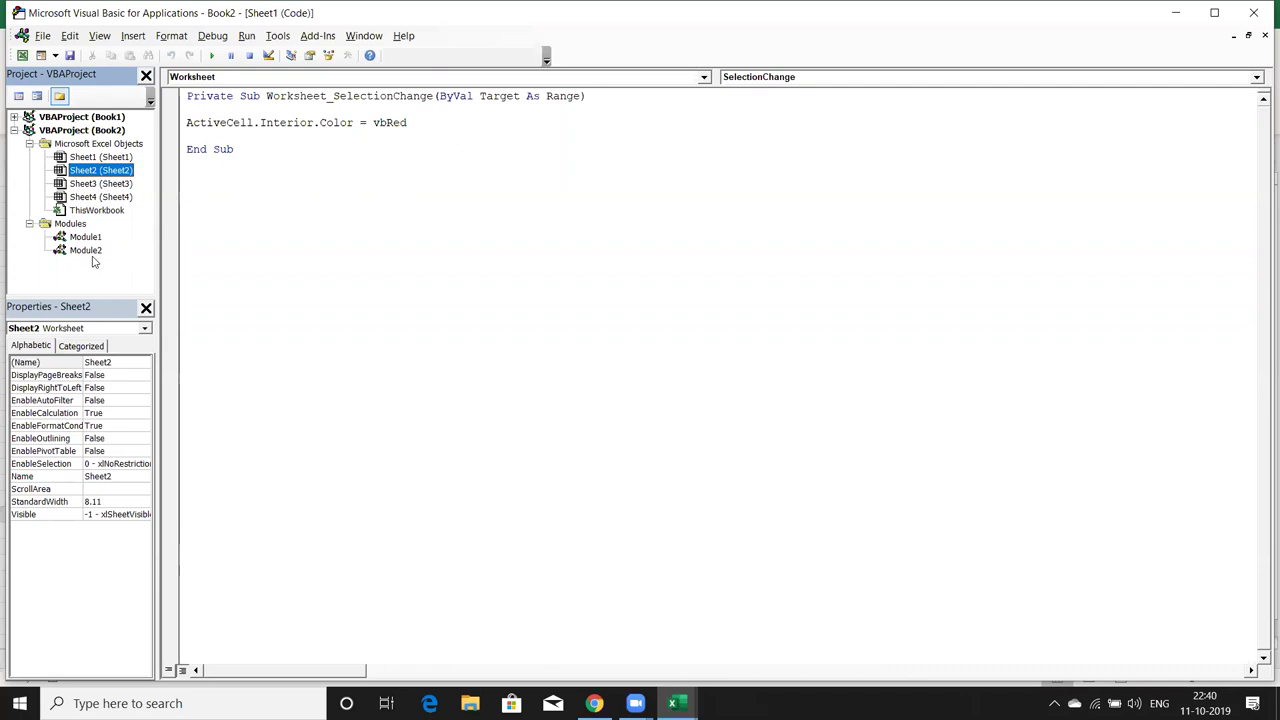
double_click(92, 239)
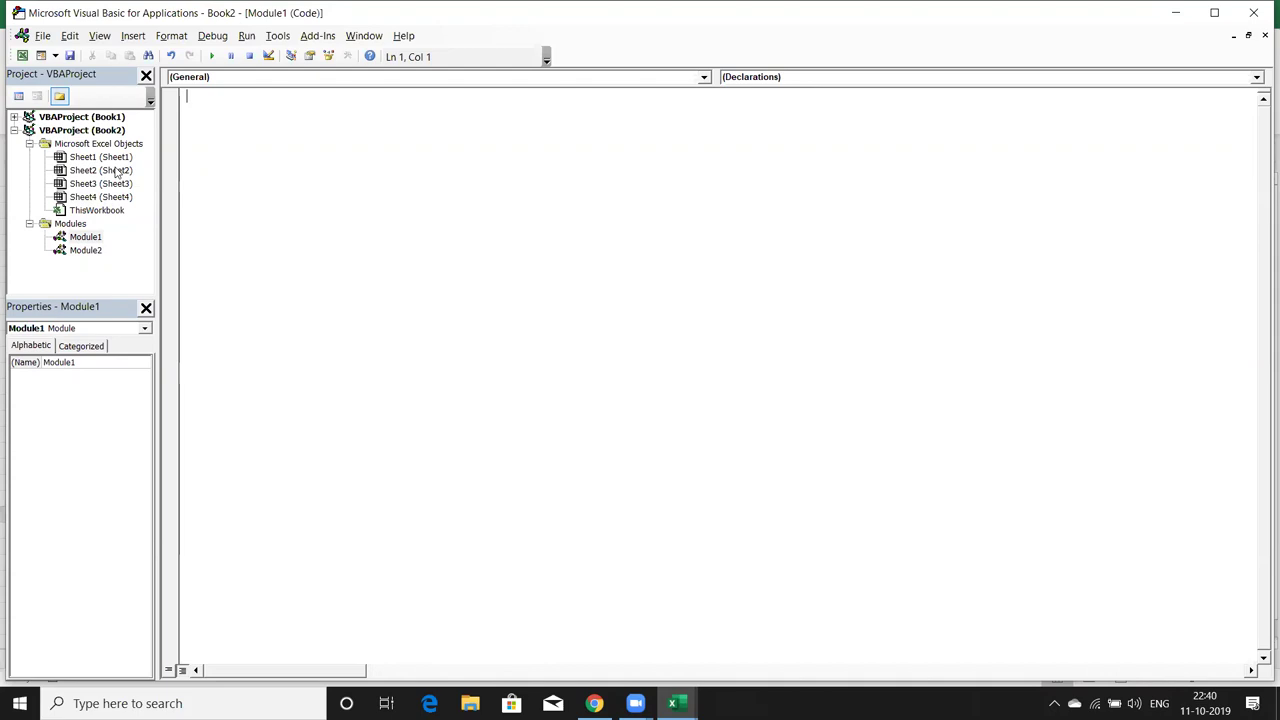
Declare an empty Public Sub rr() procedure in Module1
type("public ")
type("sub ")
type("rr")
type("()")
key("Return")
key("Return")
key("Return")
key("Return")
key("Return")
key("Up")
key("Up")
key("Up")
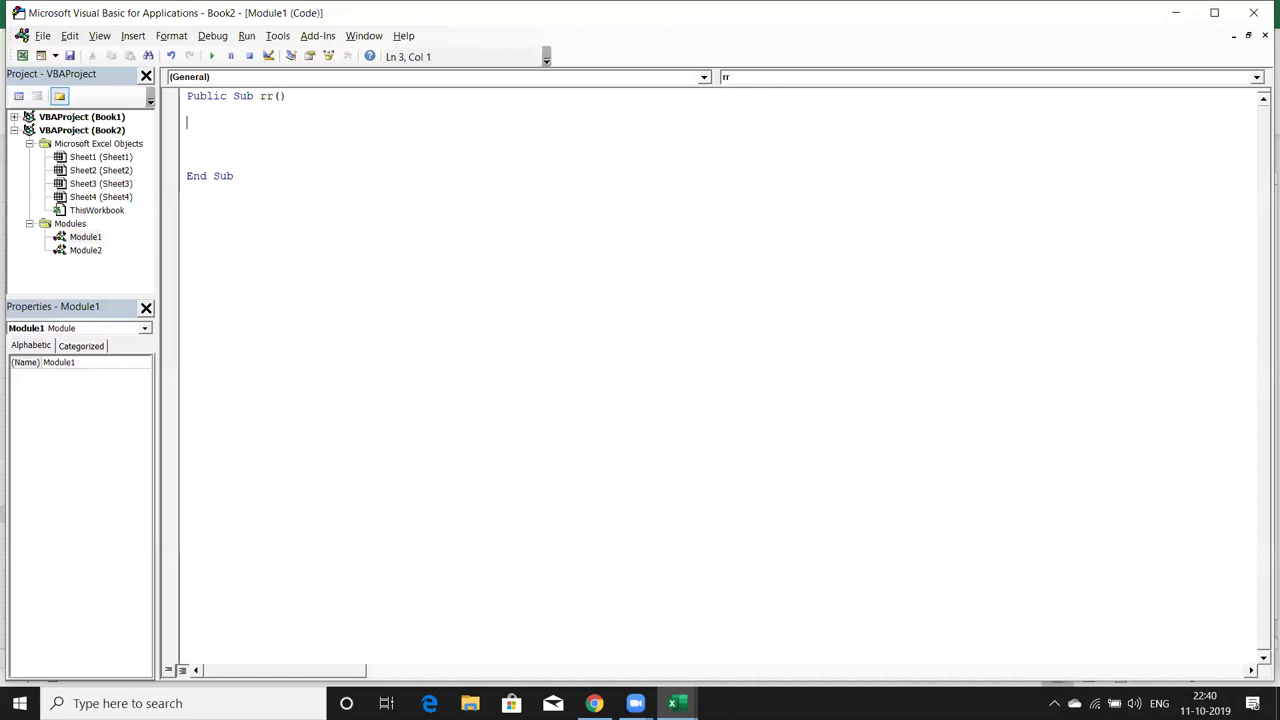
key("shift+Down")
key("shift+Down")
key("shift+Down")
key("shift+Down")
key("shift+Down")
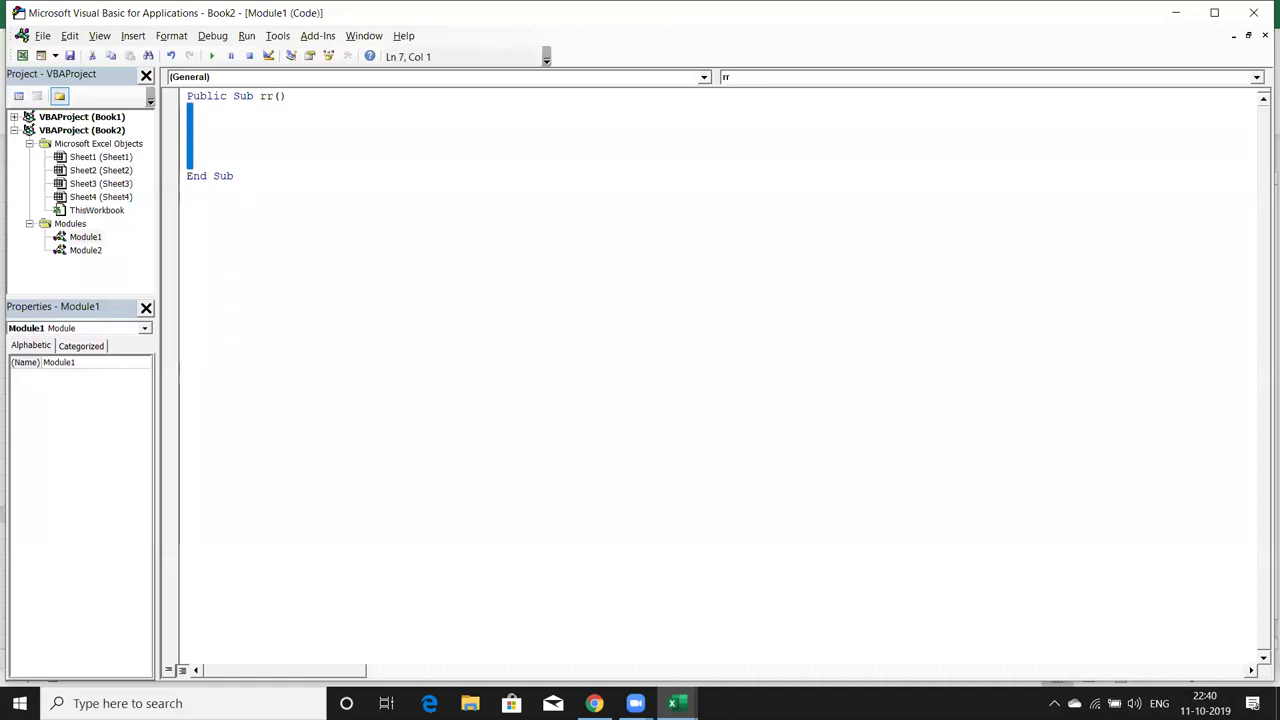
Bring Book2 to the front and show its list of available macros
left_click(672, 703)
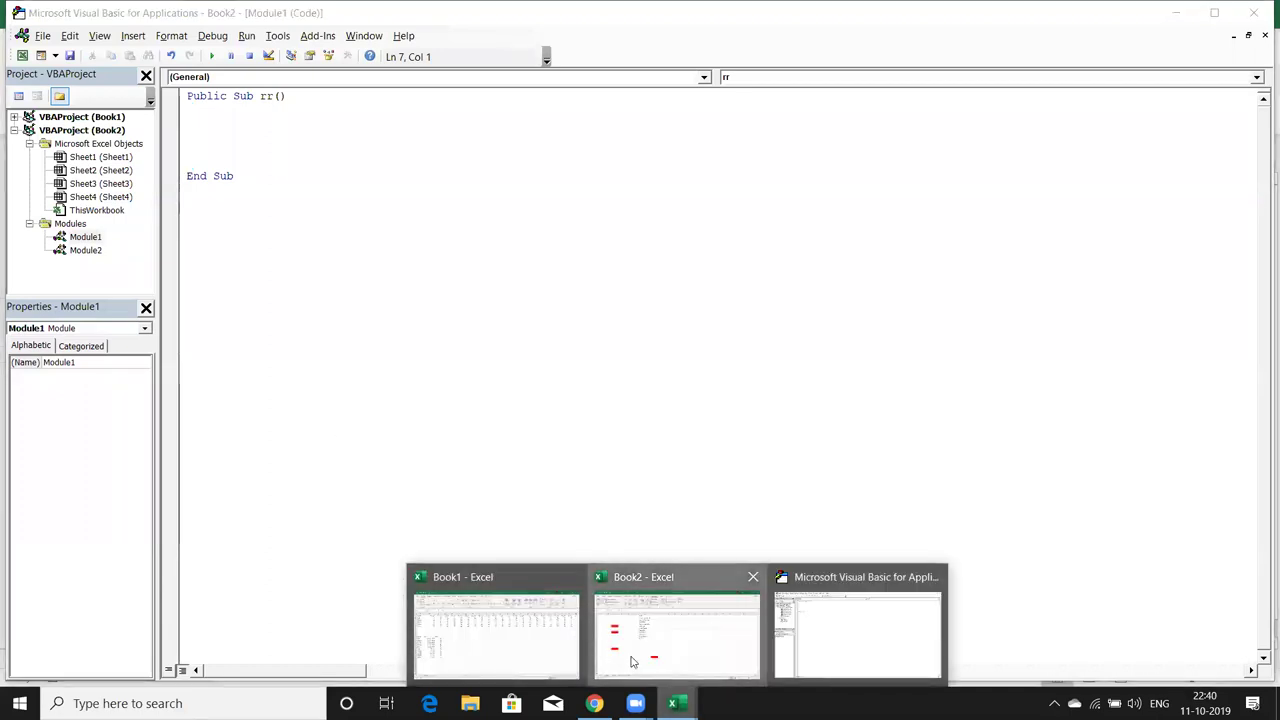
left_click(630, 665)
left_click(60, 85)
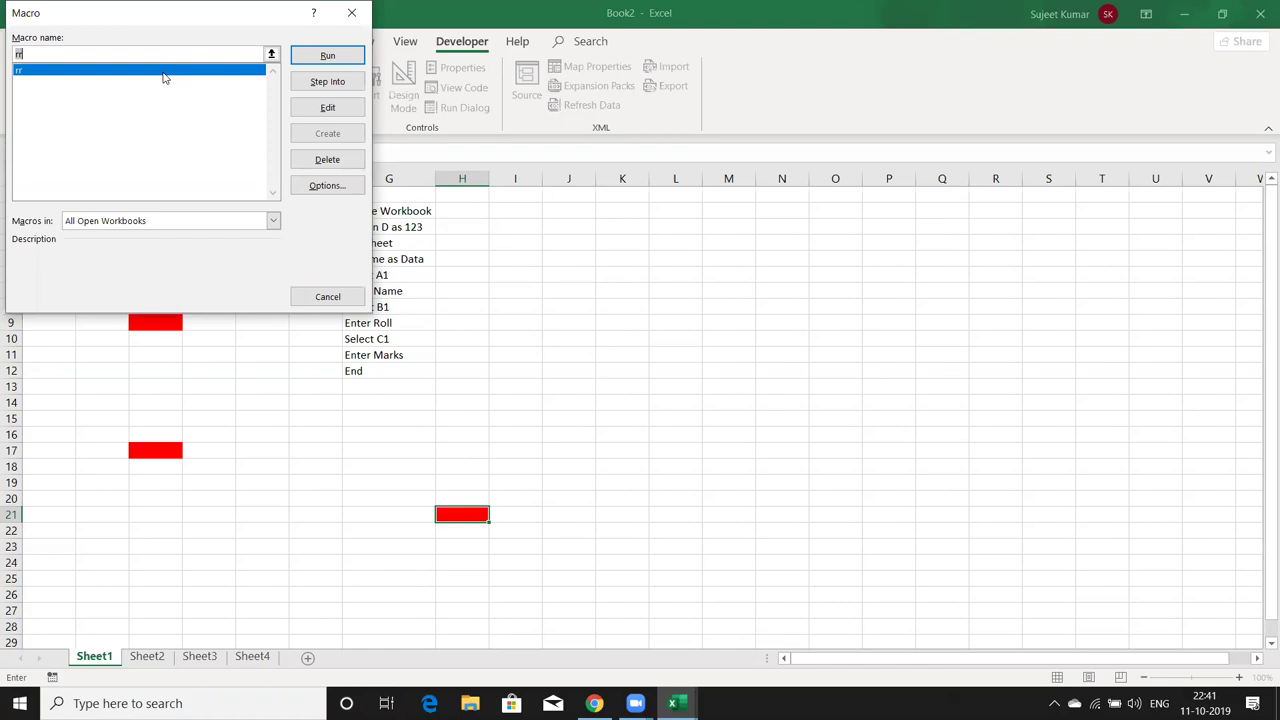
Run the empty rr macro, then select E11 and E13 so they turn red
double_click(165, 78)
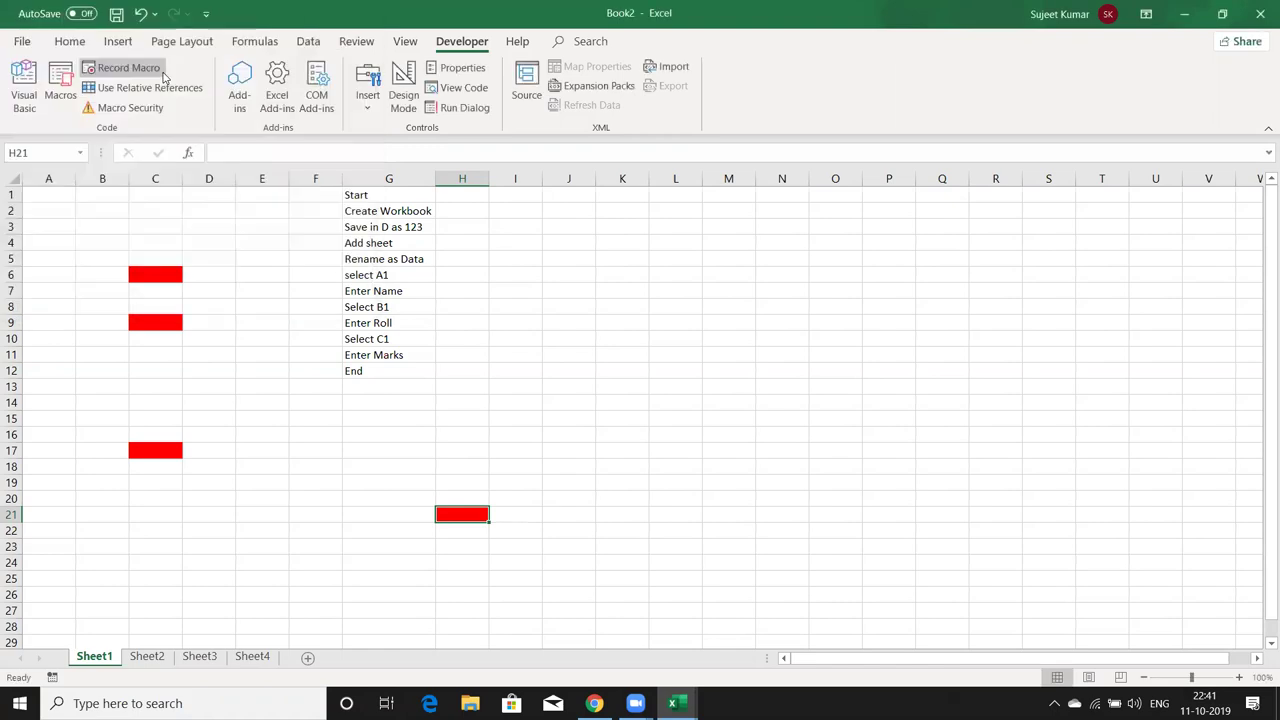
left_click(237, 352)
key("ctrl+shift+r")
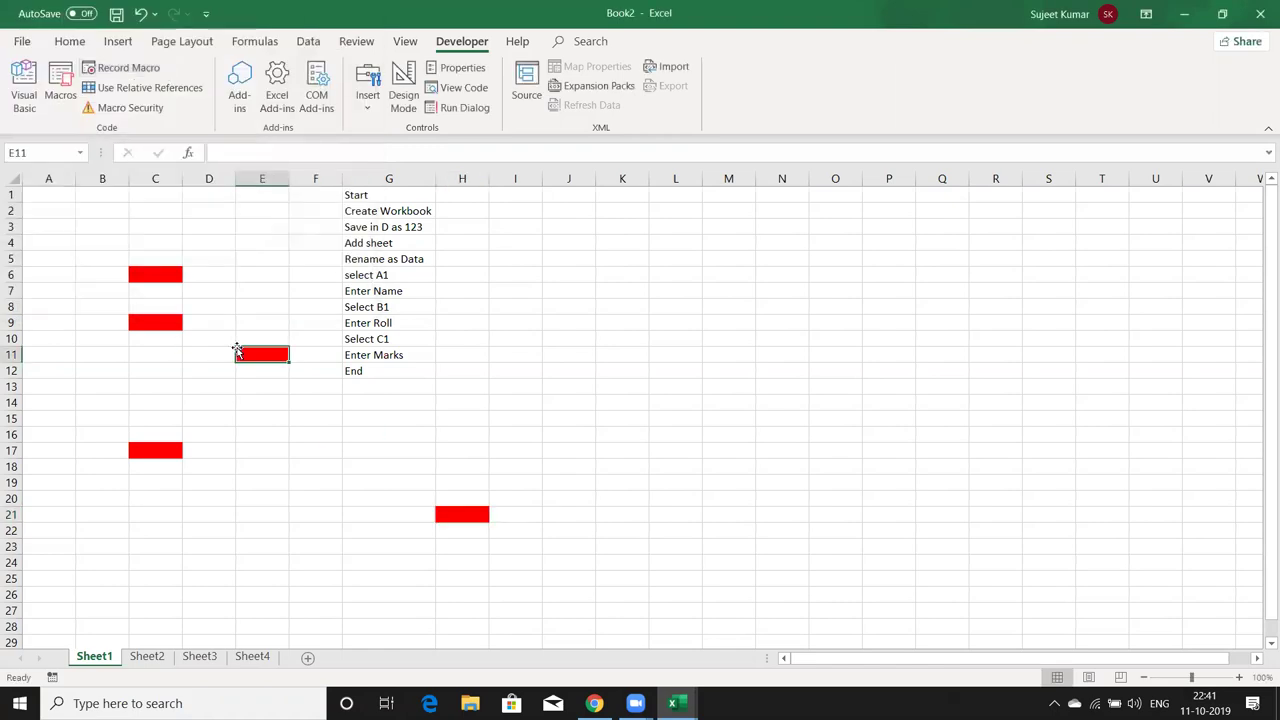
left_click(285, 385)
key("ctrl+shift+r")
Delete Public from the header so it reads Sub rr()
key("alt+F11")
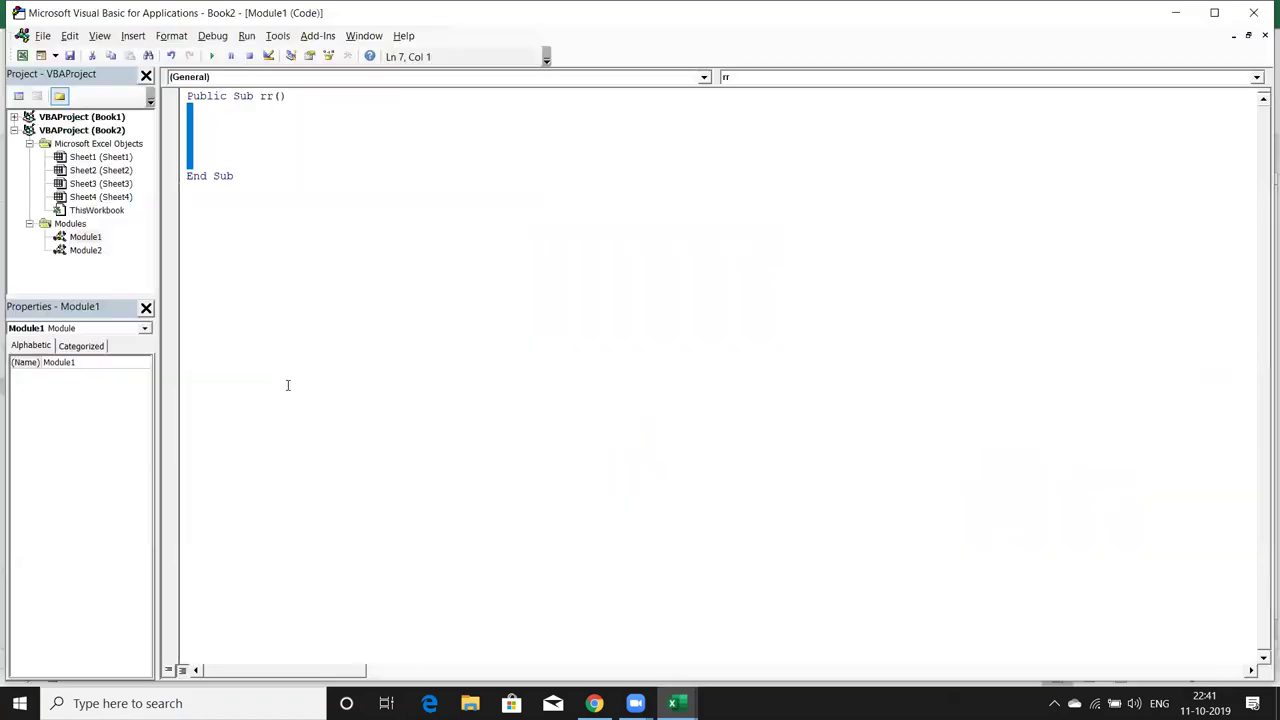
double_click(218, 96)
key("Delete")
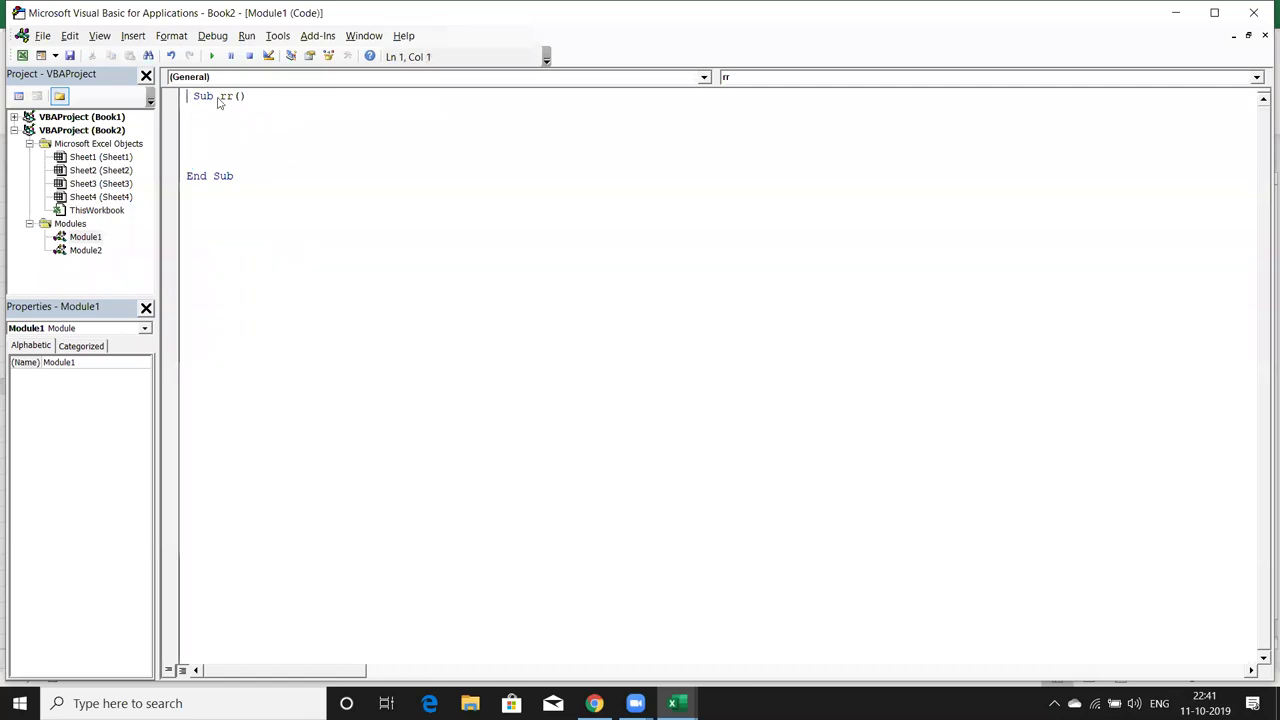
key("Delete")
Type a test line =1 in the rr body and dismiss the compile error
left_click(224, 157)
left_click(224, 125)
key("Up")
key("shift+Down")
key("shift+Down")
key("shift+Down")
key("shift+Down")
key("shift+Down")
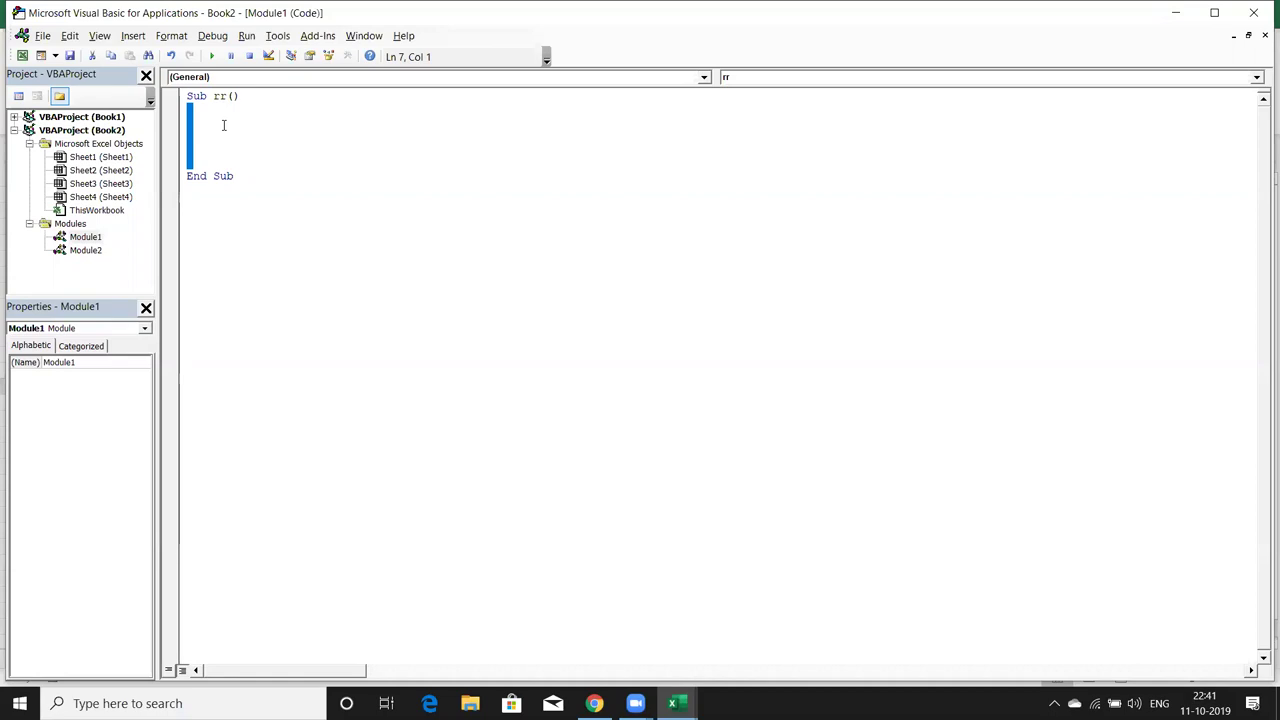
key("Left")
type("=1")
key("Return")
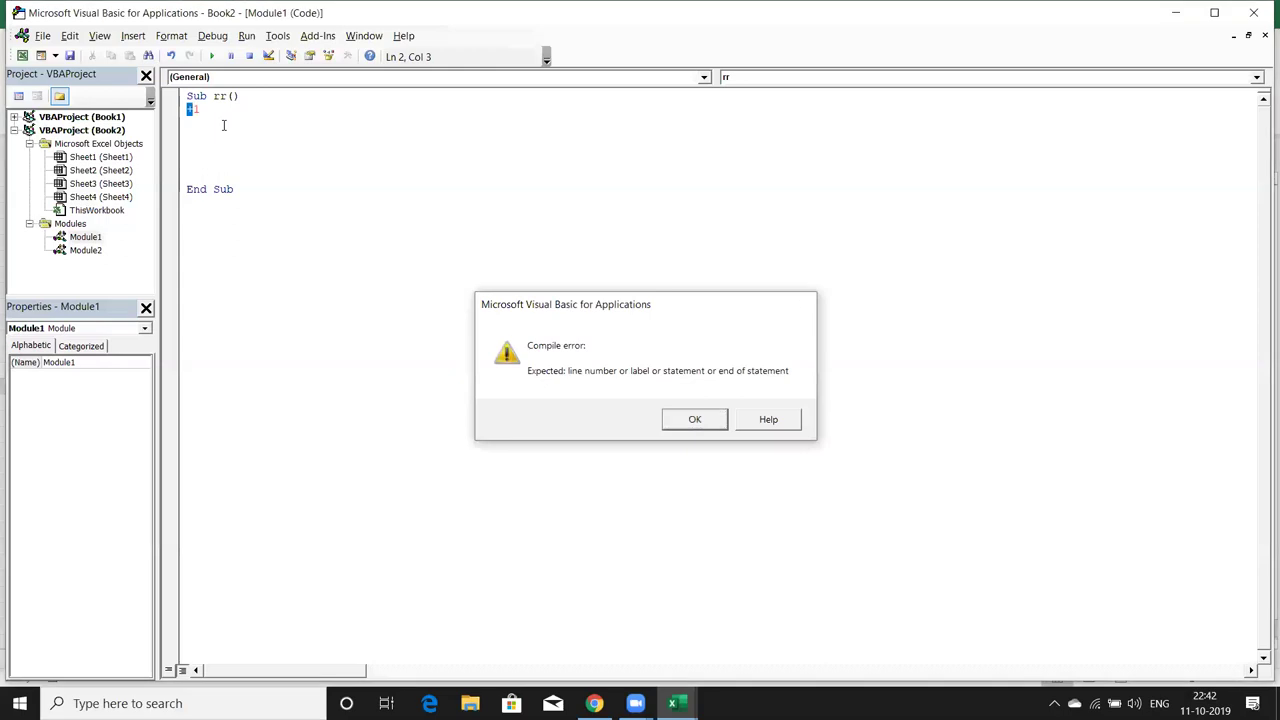
key("Return")
Delete the test lines, leaving a blank body in rr, and switch back to Book2
type("1")
key("Return")
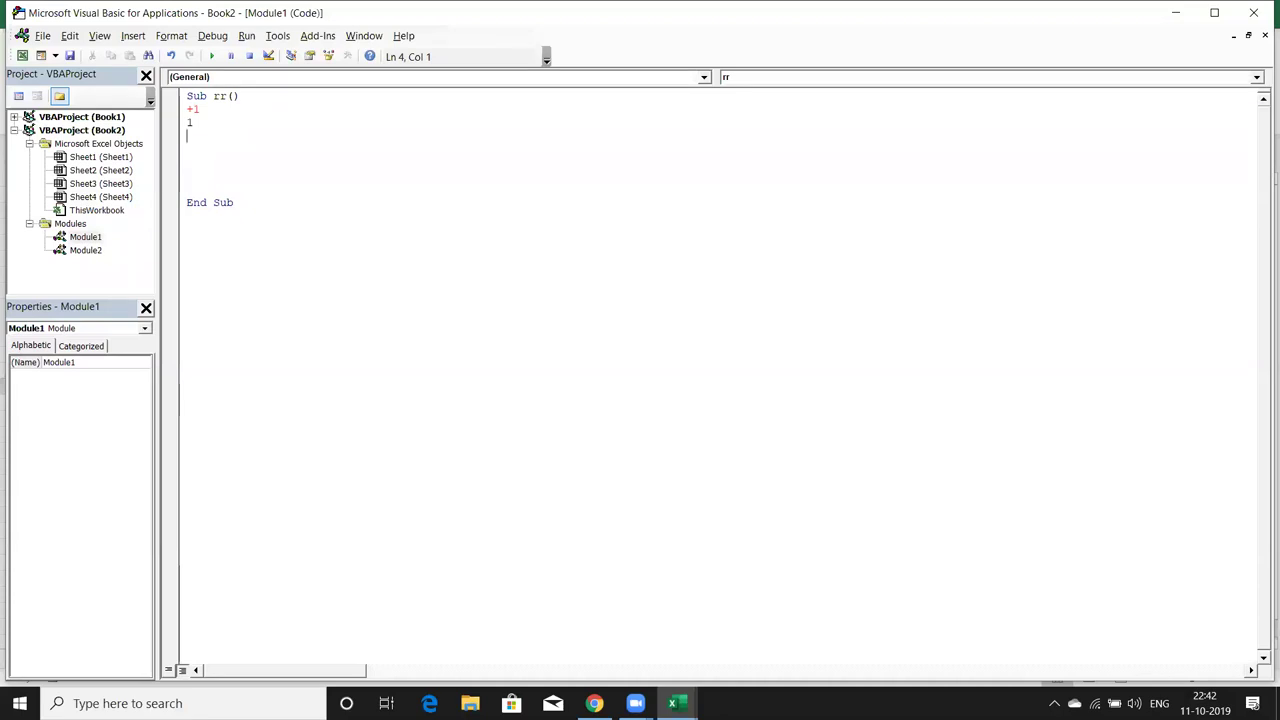
key("Up")
key("Up")
key("shift+Down")
key("shift+Down")
key("Delete")
key("Return")
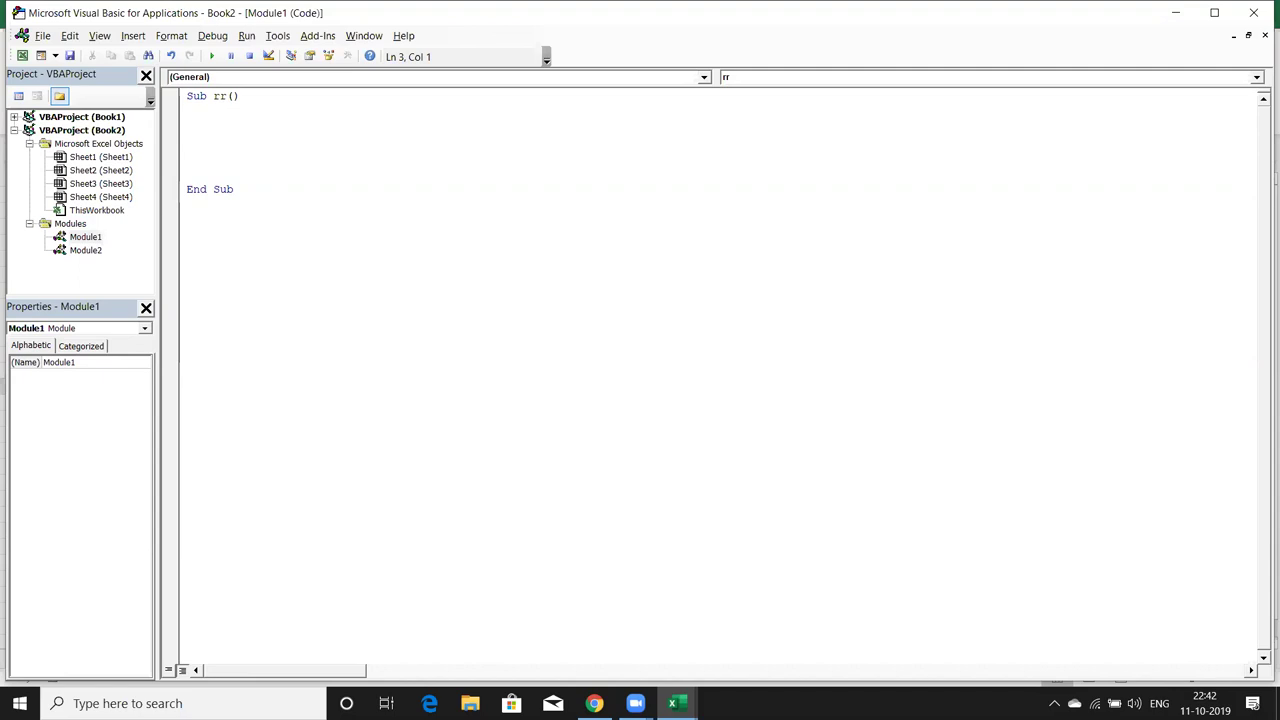
key("alt+F11")
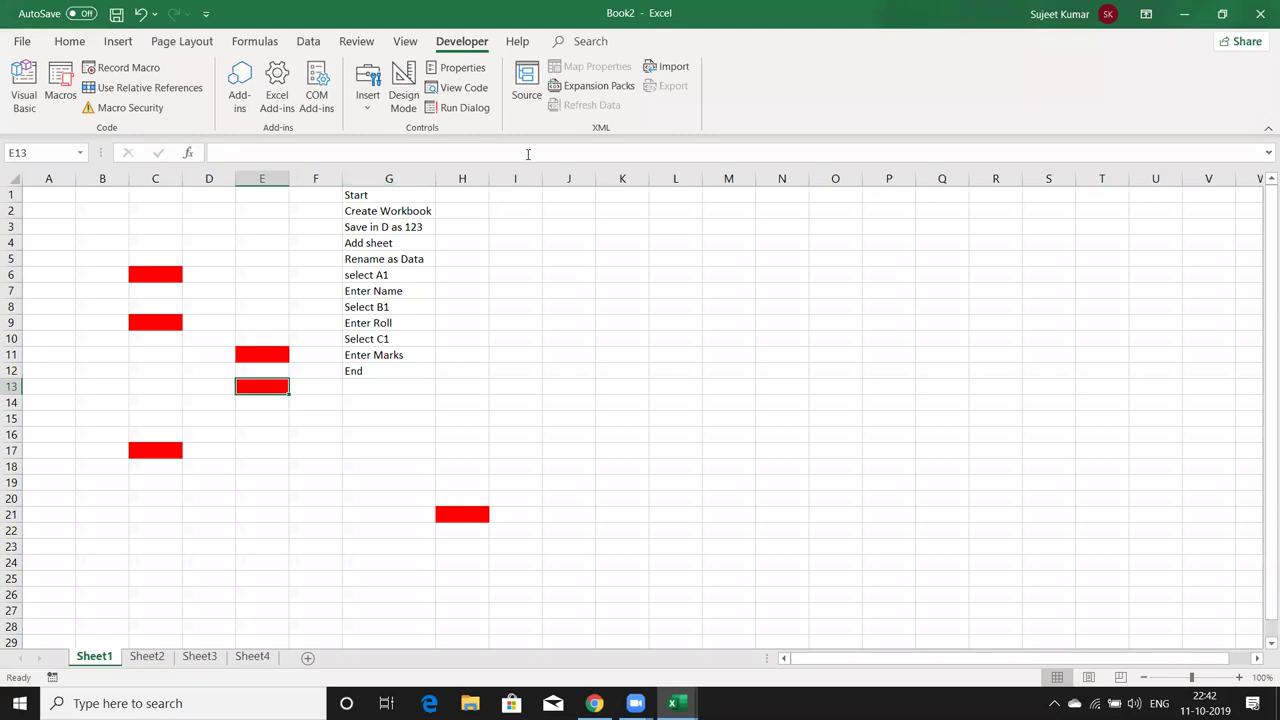
Enter Application, Workbooks, Sheets and Range down cells I2 to I5
left_click(498, 216)
double_click(498, 216)
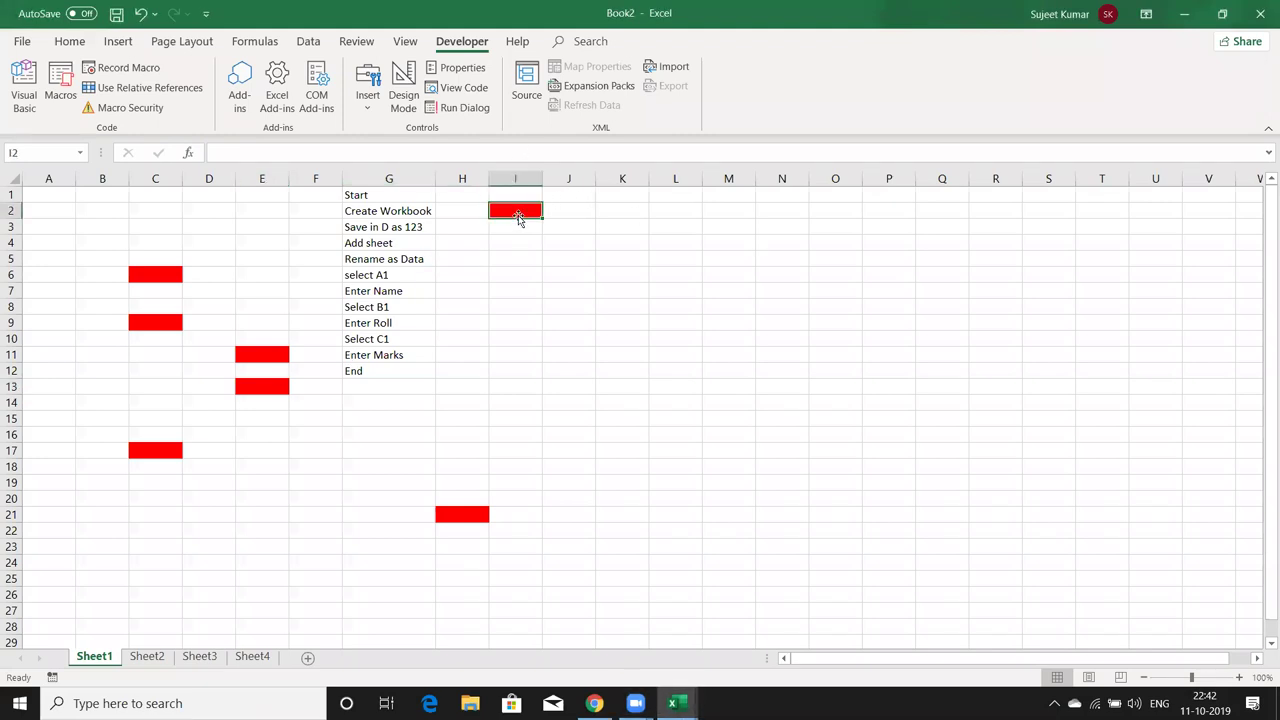
type("Appl")
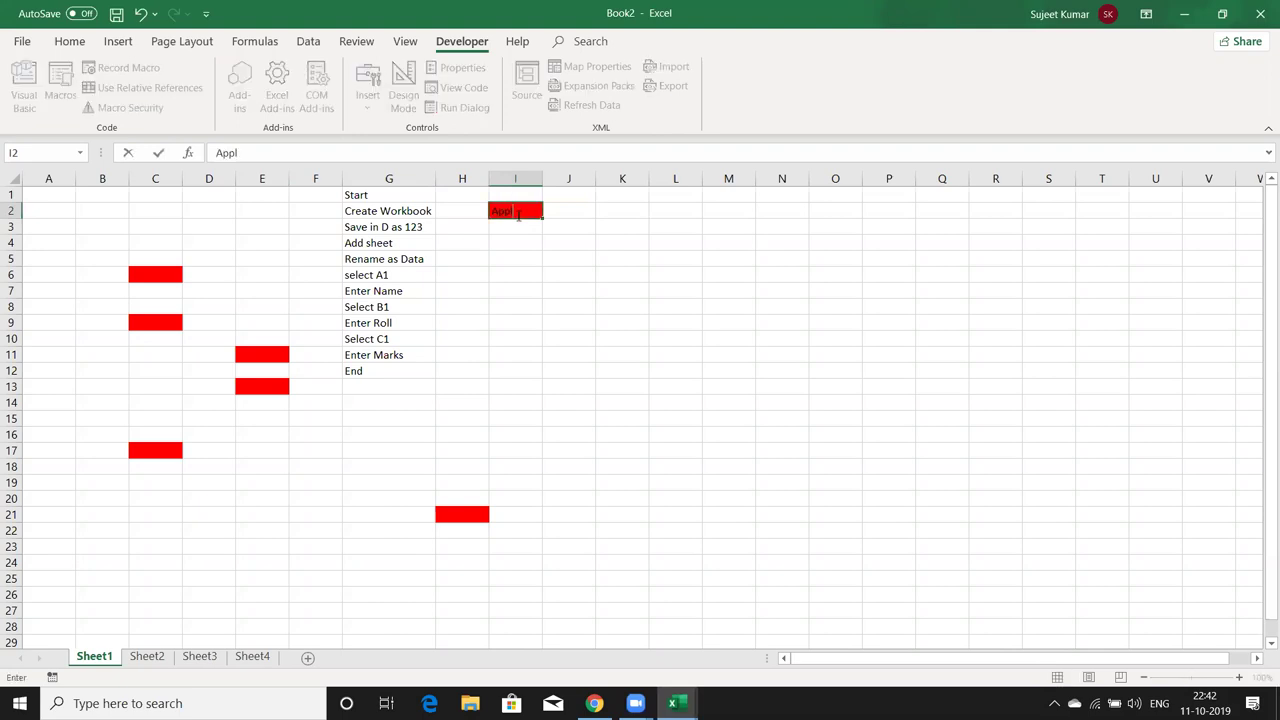
type("icat")
type("ion")
key("Return")
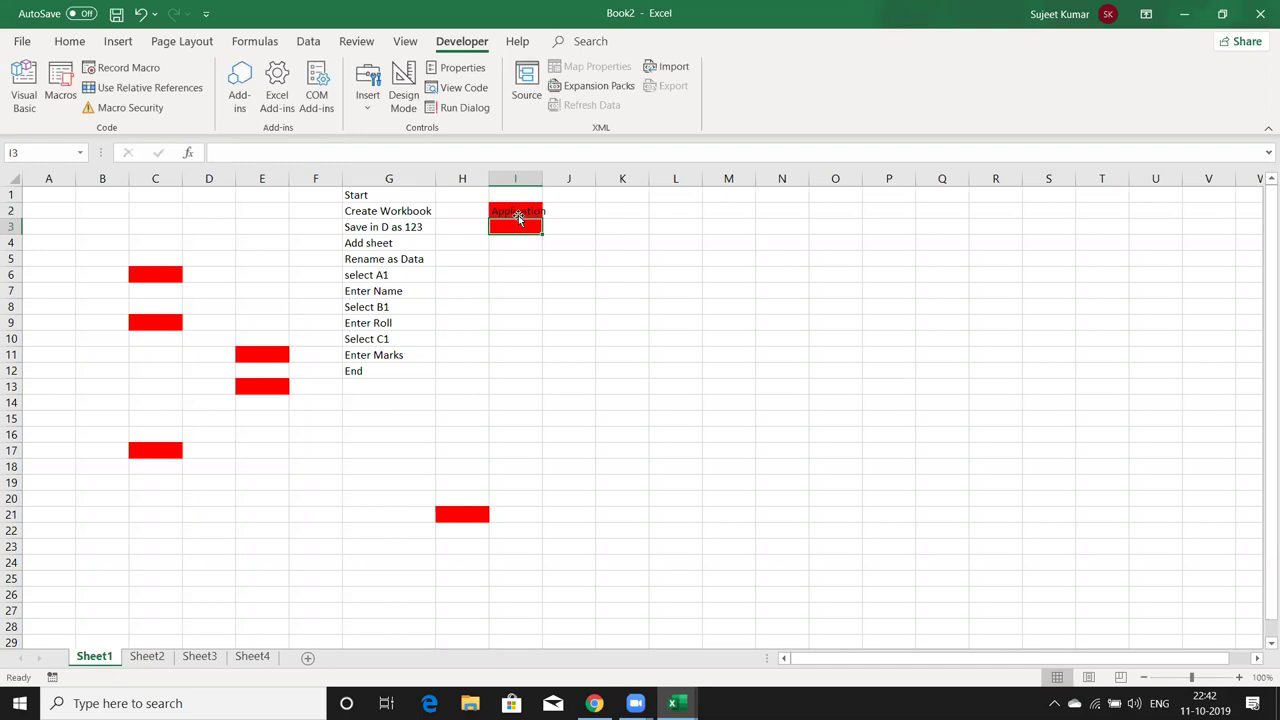
type("Wor")
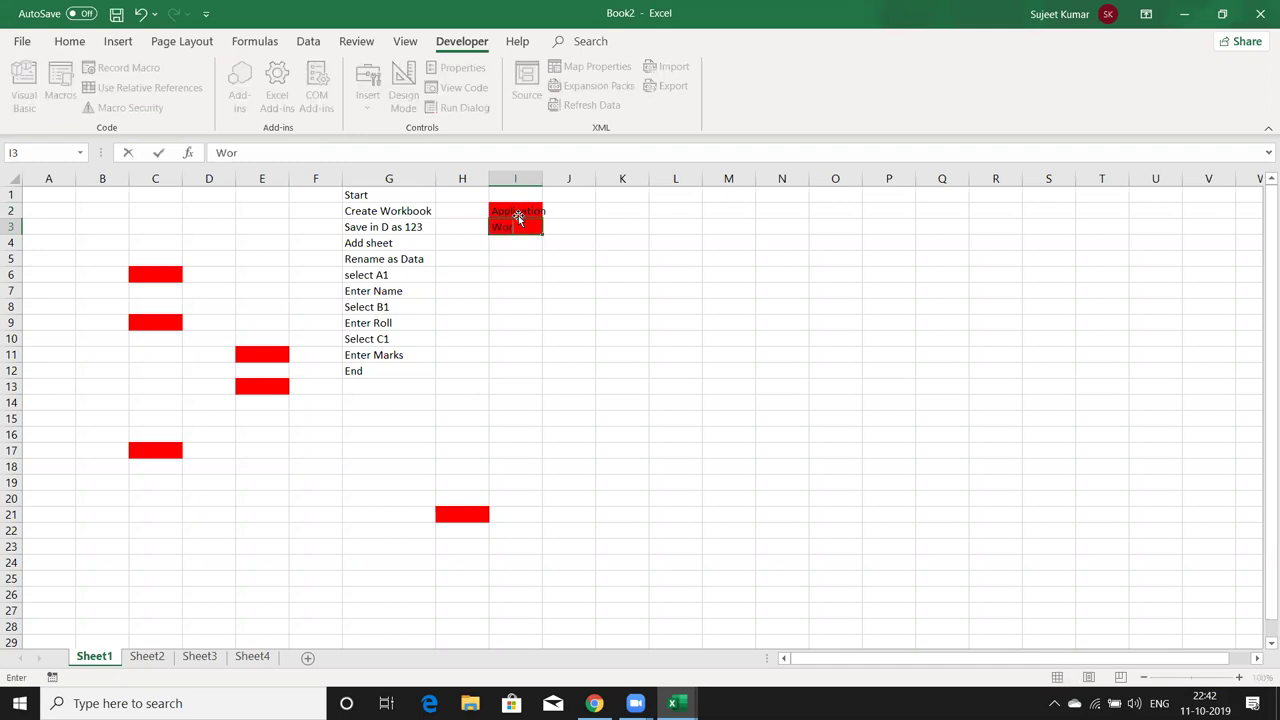
type("kbooks")
key("Return")
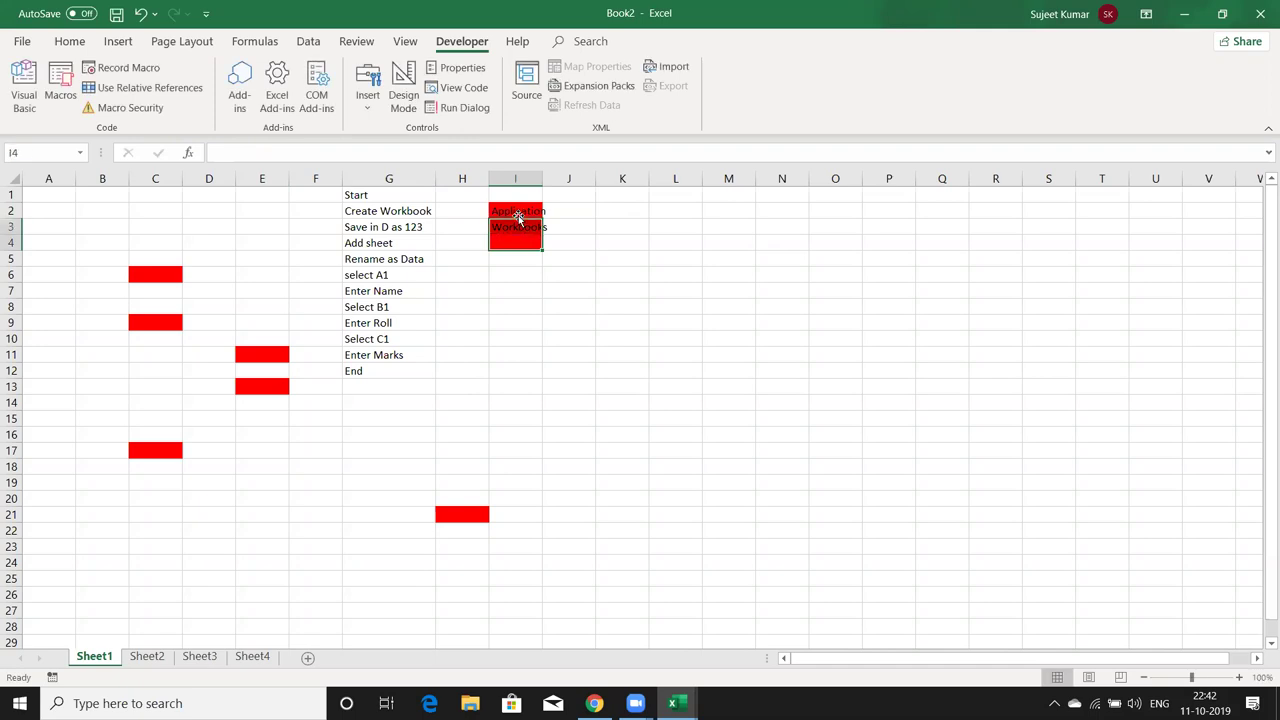
key("Return")
key("Up")
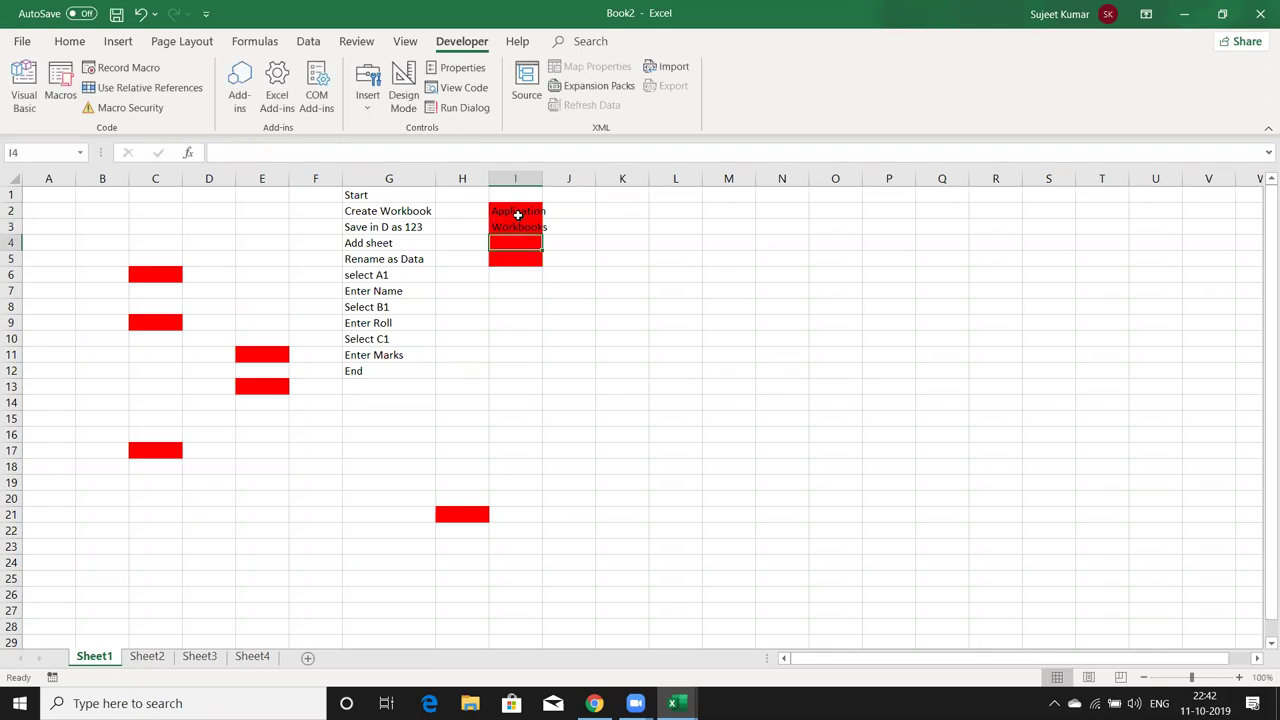
type("Shheets")
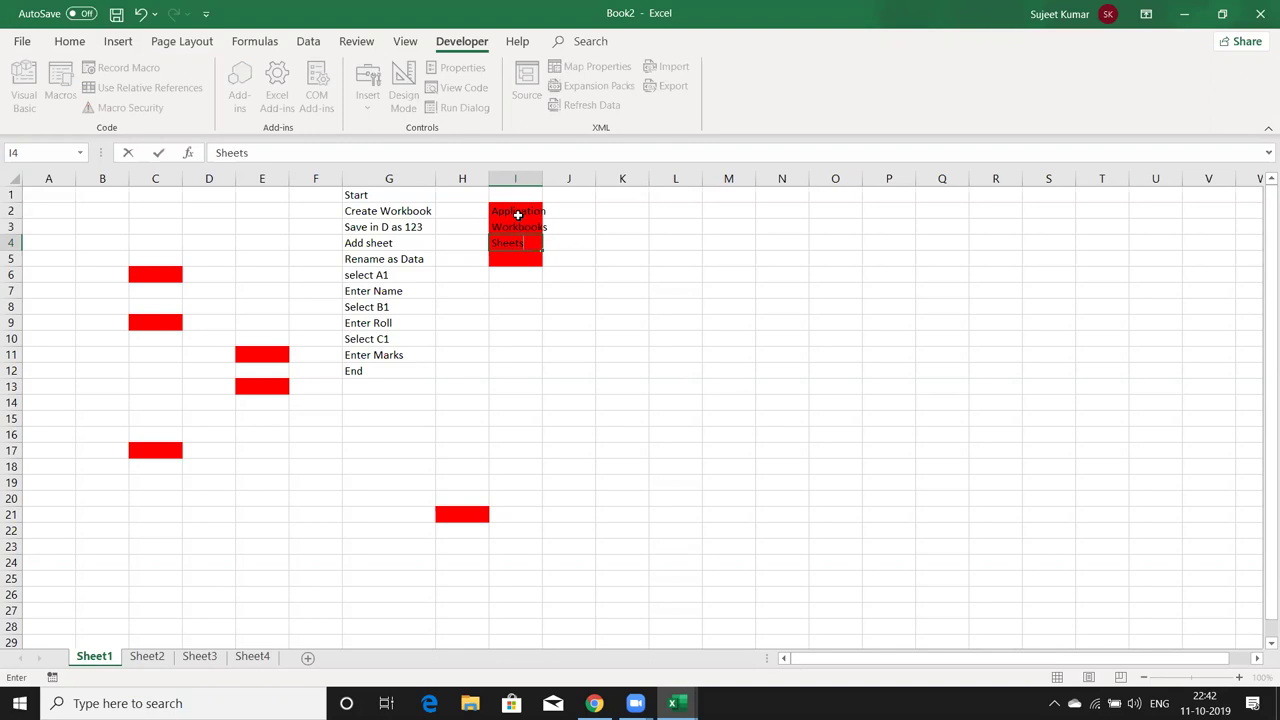
key("Return")
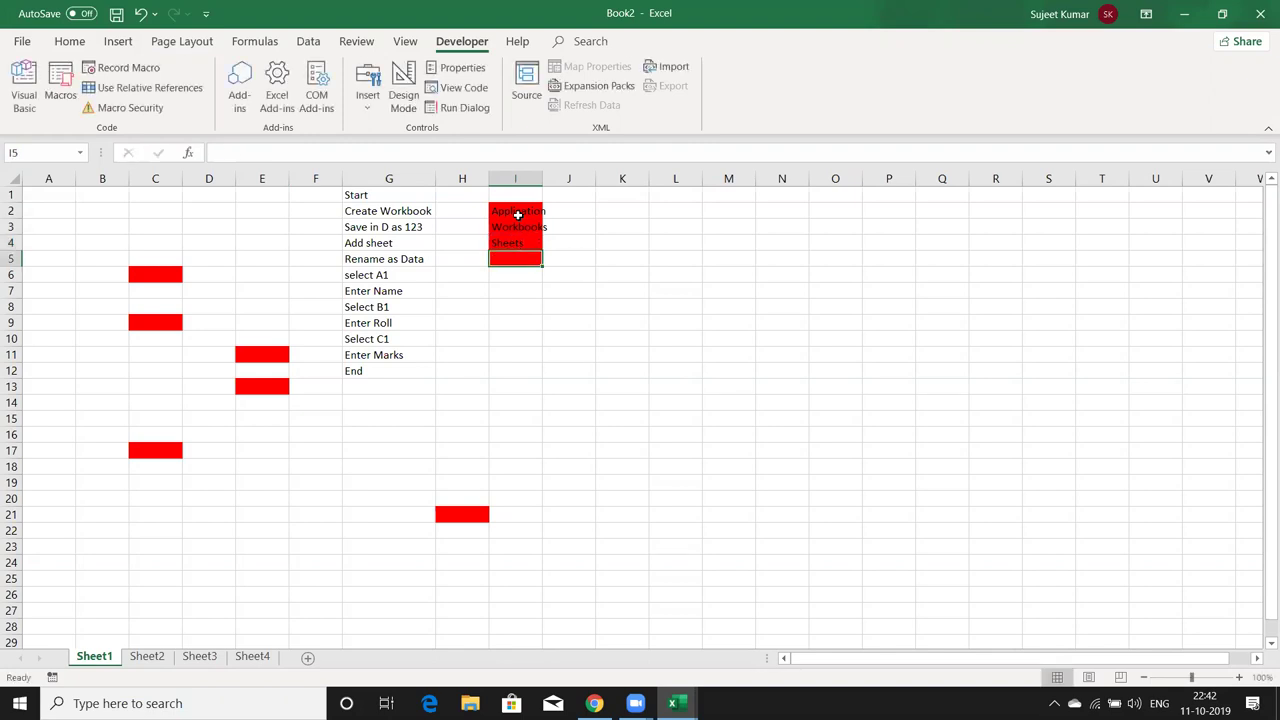
type("Range")
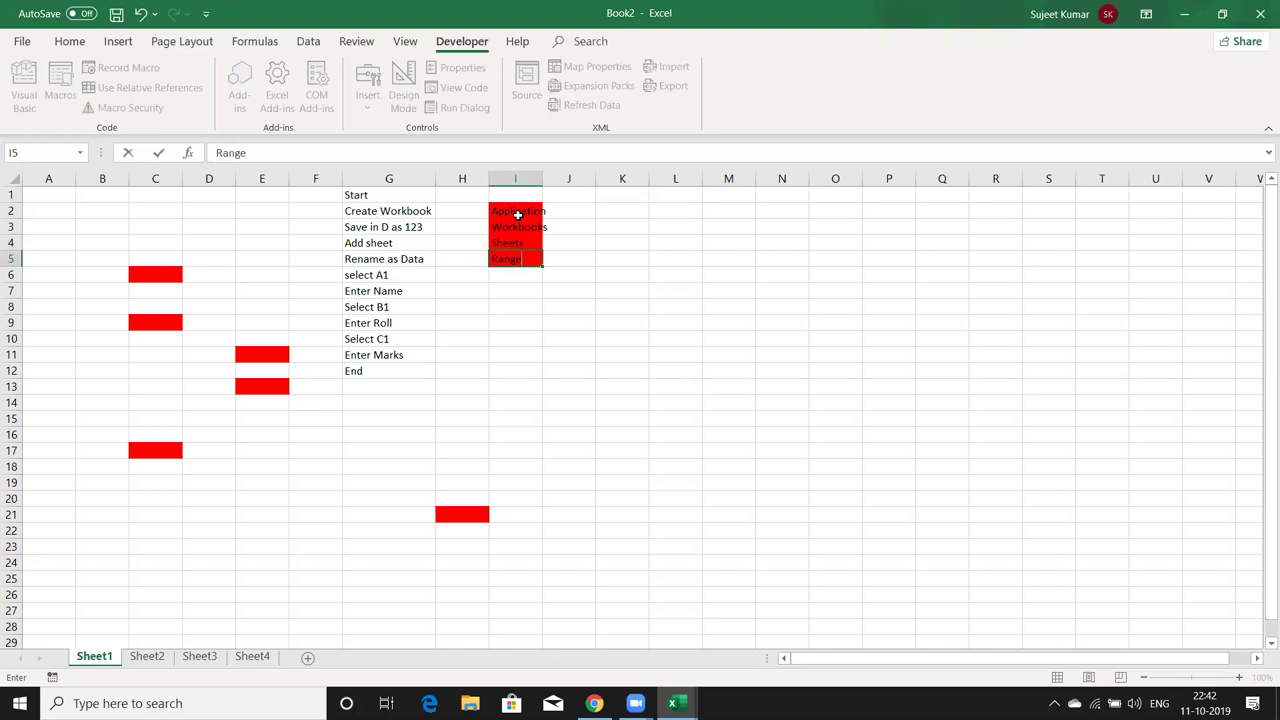
key("Return")
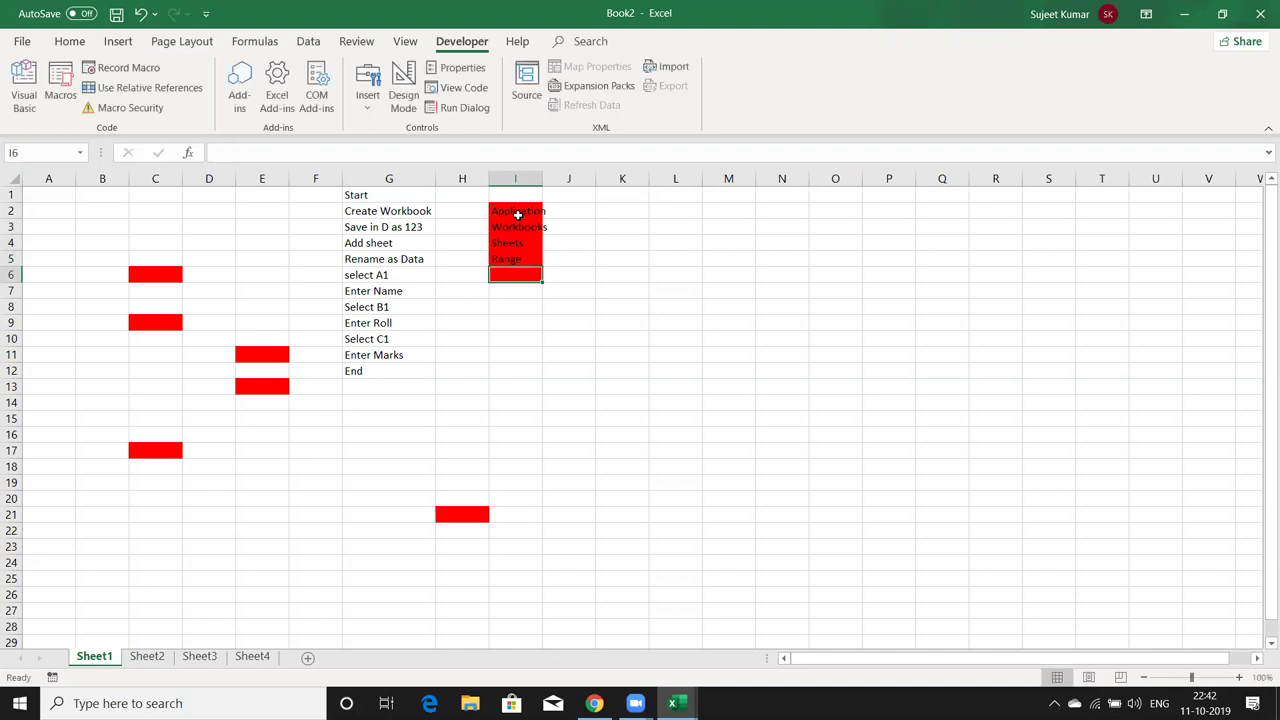
Select the I2:I5 entries, then fill the Create Workbook step in G2 red
key("Up")
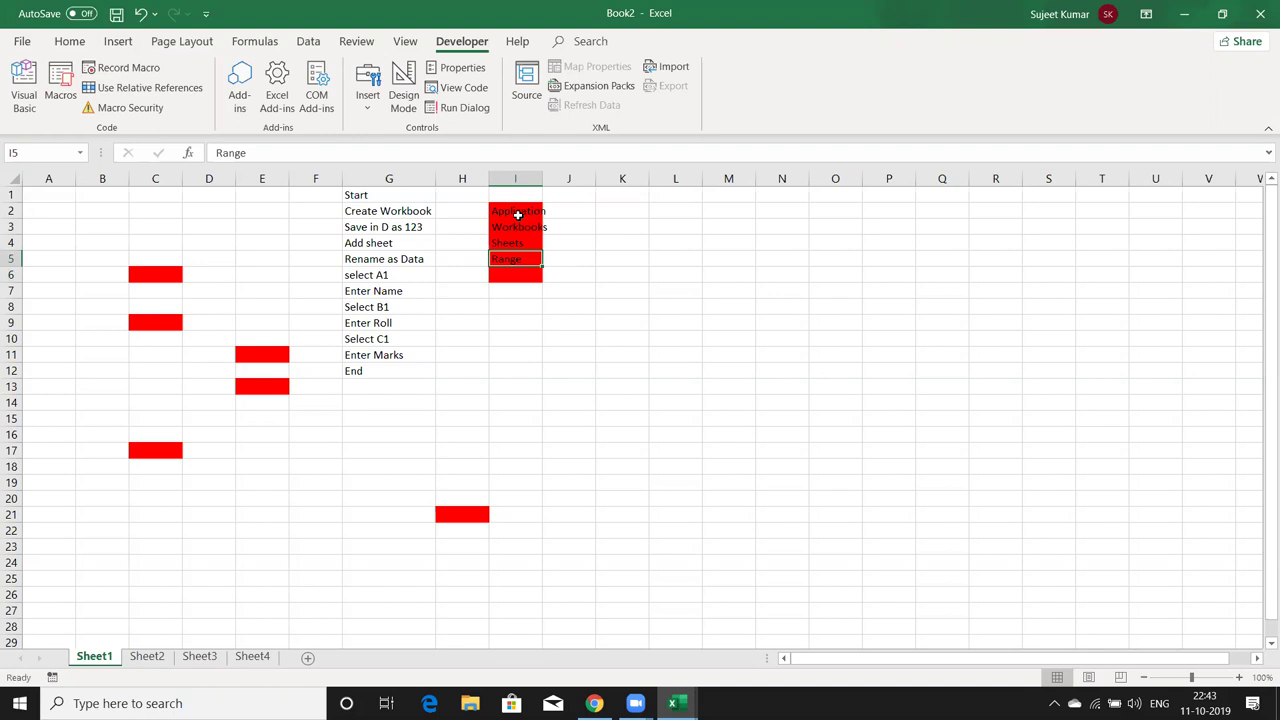
key("shift+Up")
key("shift+Up")
key("shift+Up")
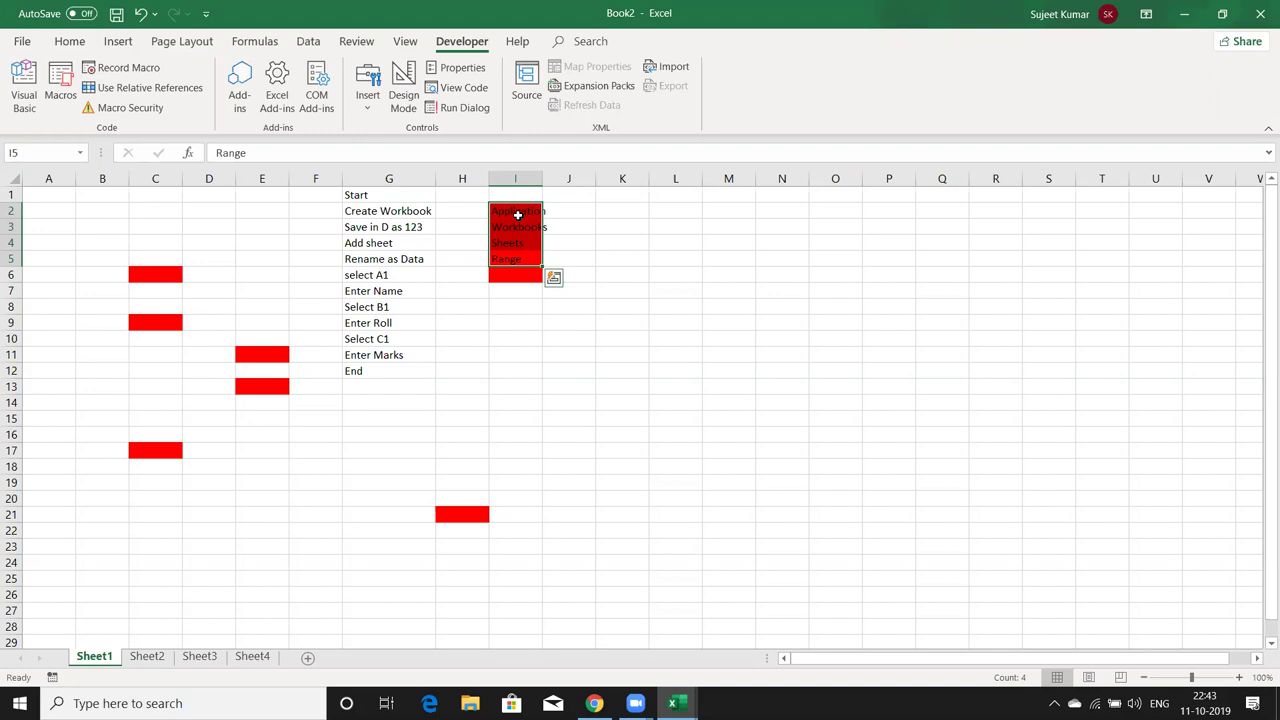
key("Down")
key("Up")
key("Up")
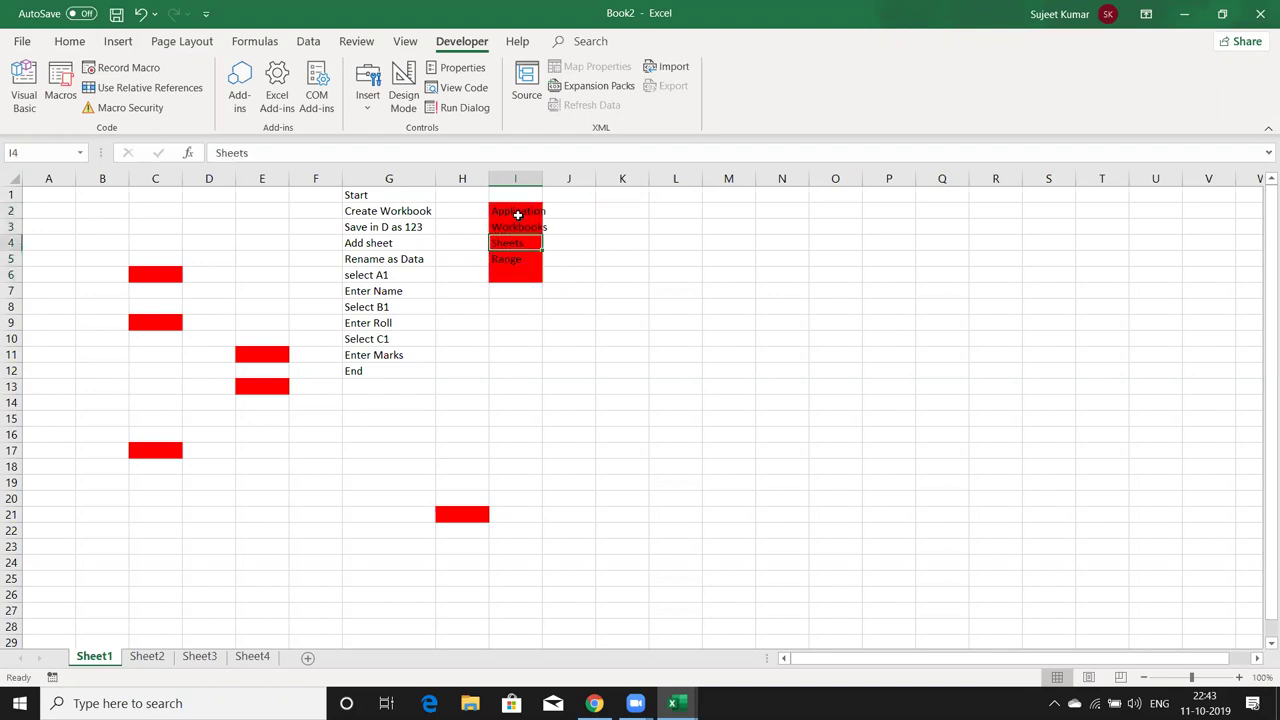
left_click(399, 211)
key("F4")
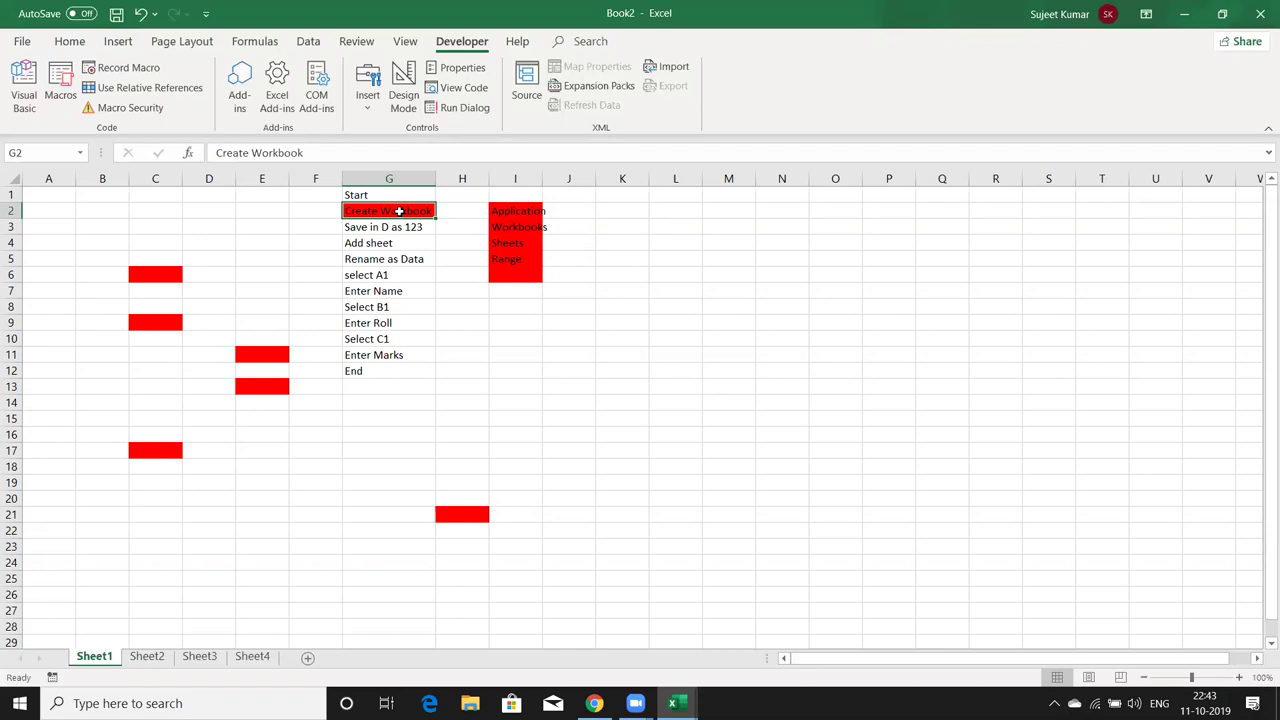
Add a Workbooks.Add line to the rr procedure
key("alt+Tab")
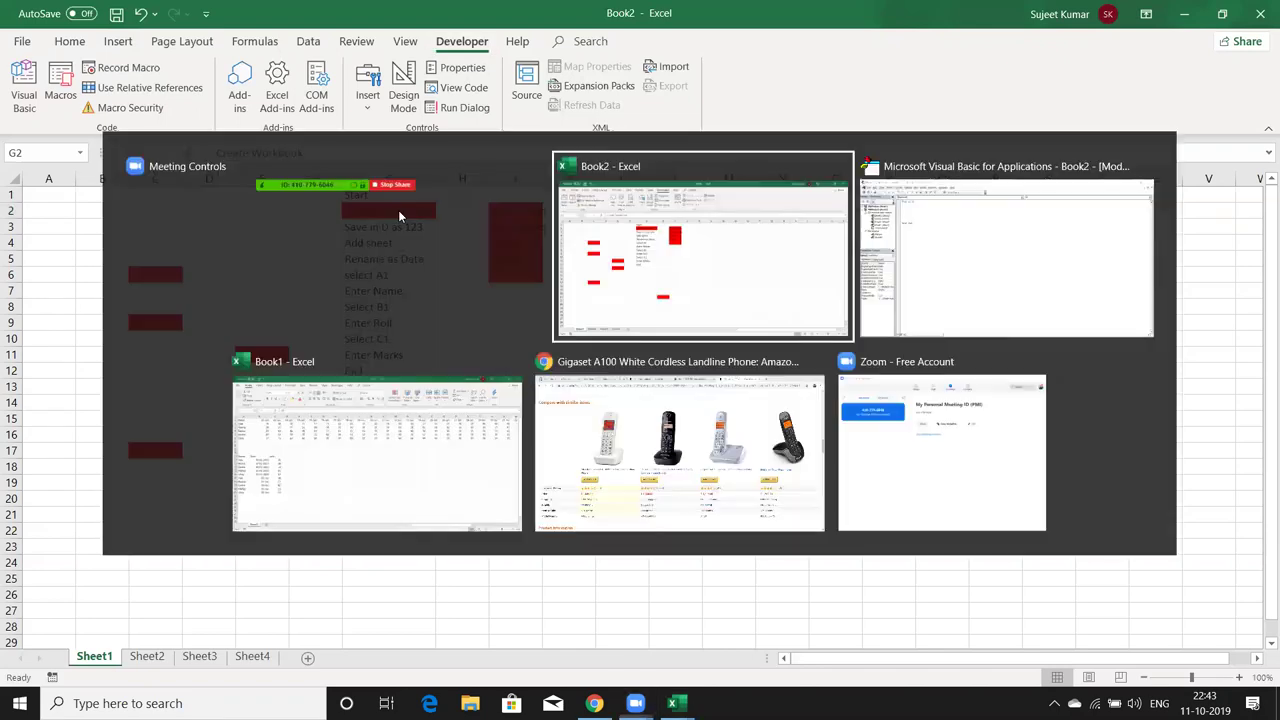
key("alt+Tab")
type("workbooks.ad")
key("Return")
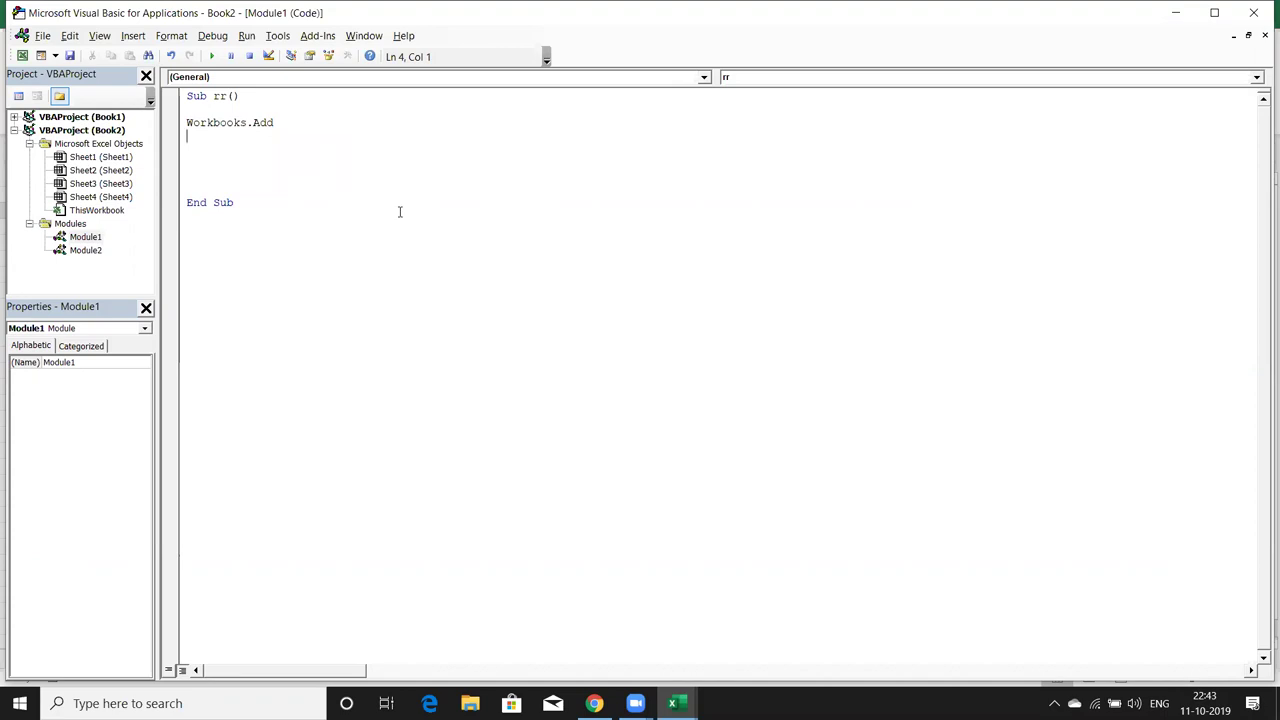
Fill the 'Save in D as 123' step in G3 red, then return to the code
key("alt+Tab")
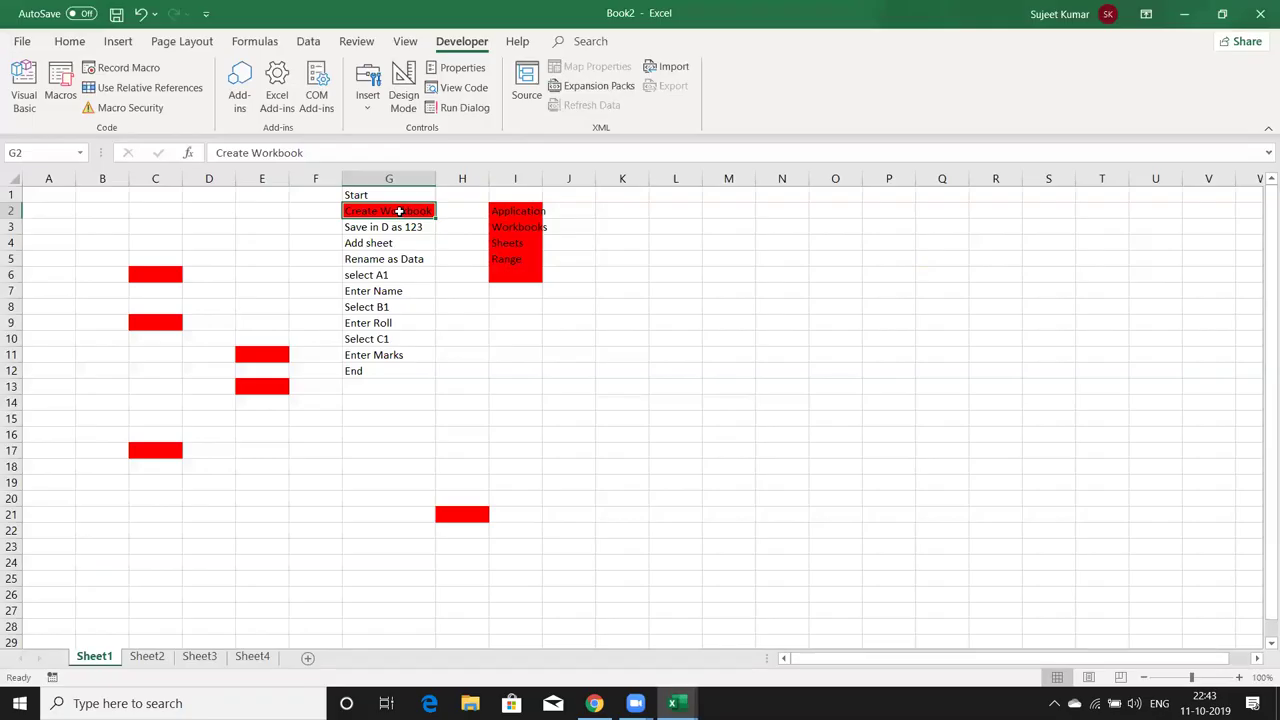
key("Down")
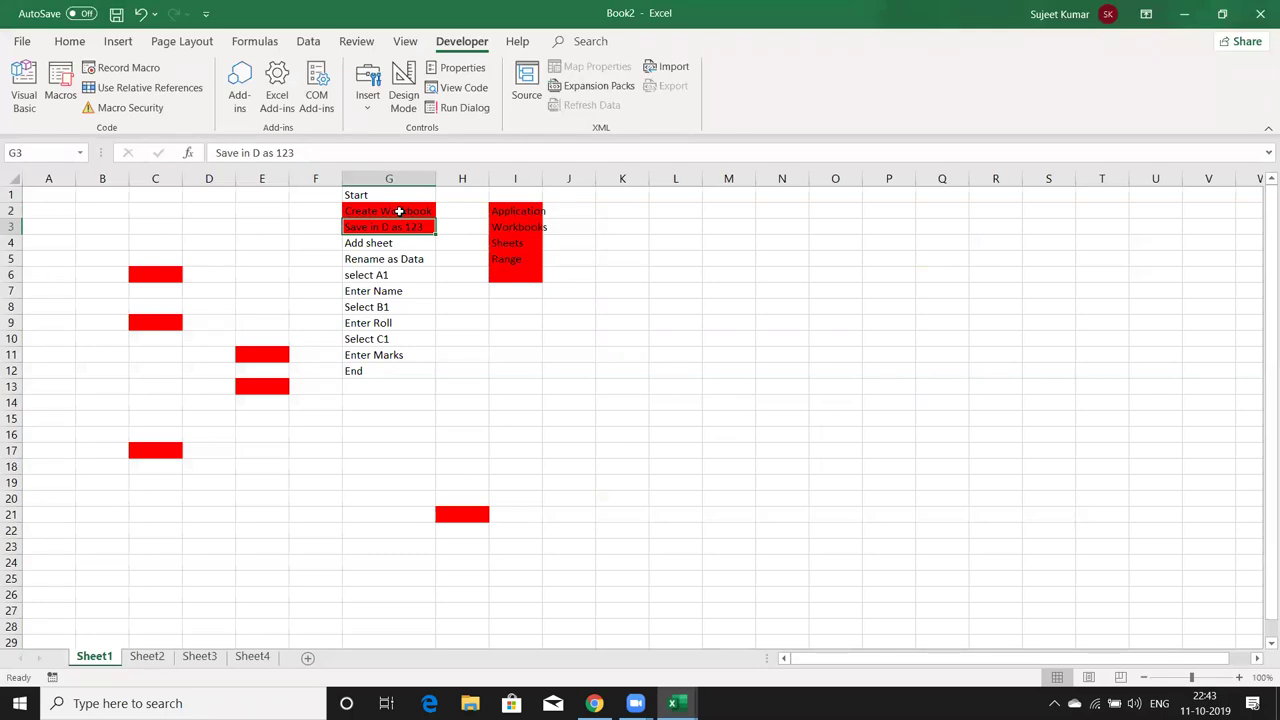
key("alt+Tab")
key("alt+Tab")
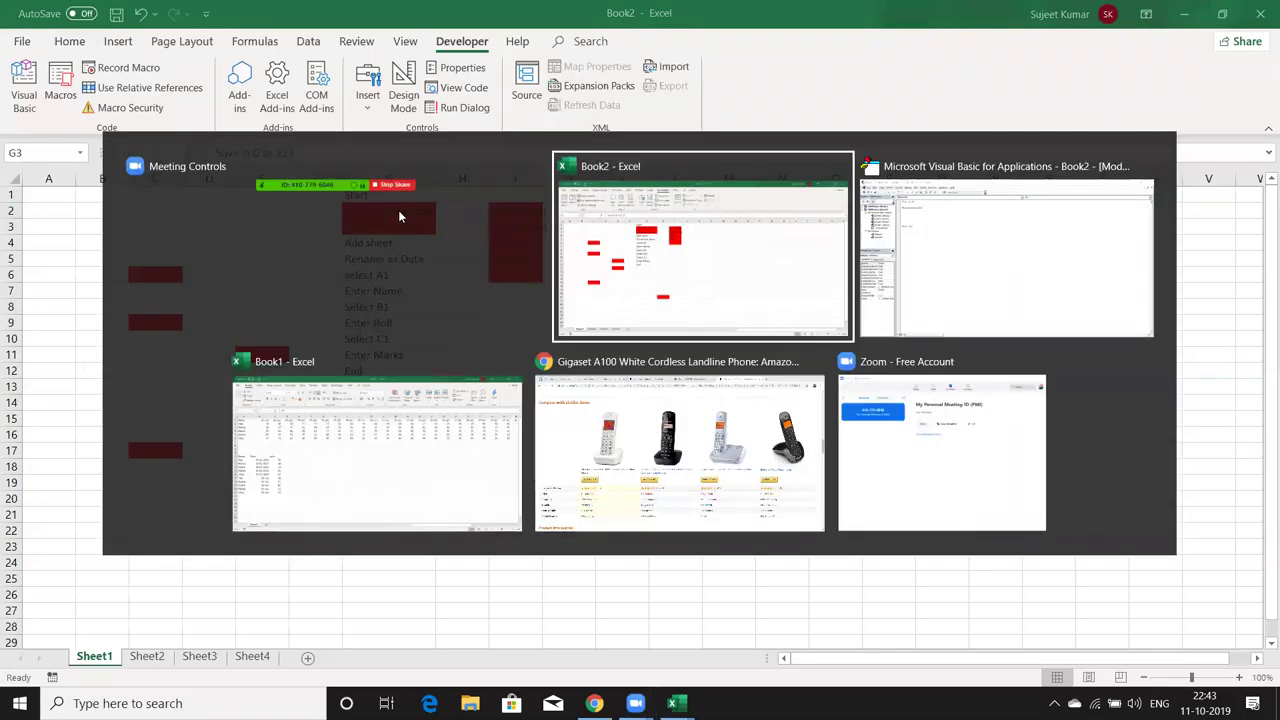
key("alt+Tab")
Add the line Workbooks("Book1.xlsm").SaveAs "D/123.xlsx" to rr
type("workbooks")
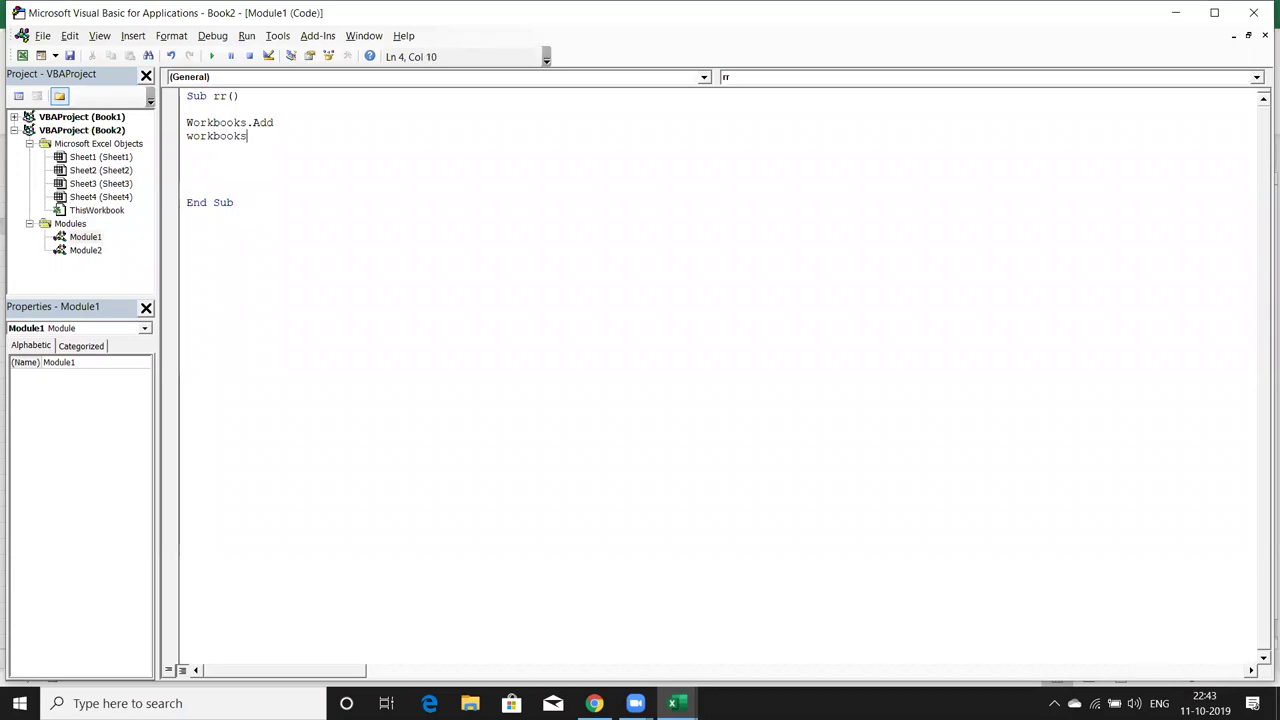
type("(\"Book1.xlsx")
key("BackSpace")
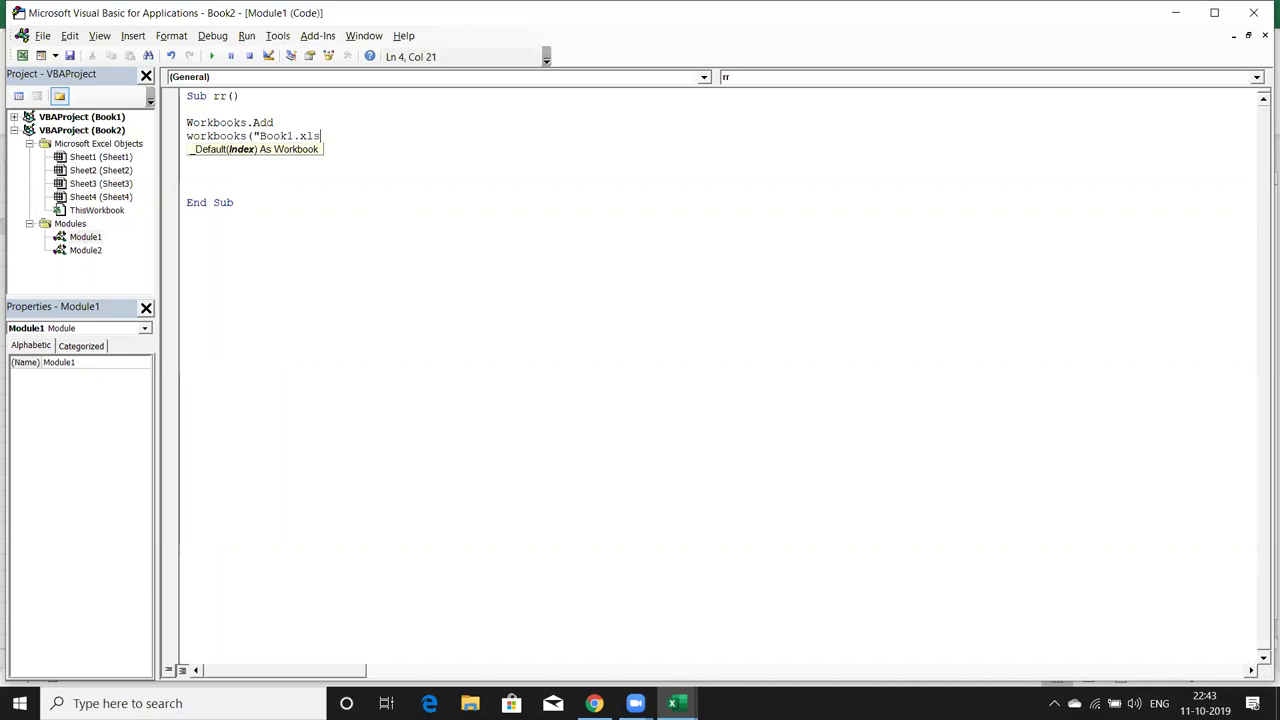
type("m\")")
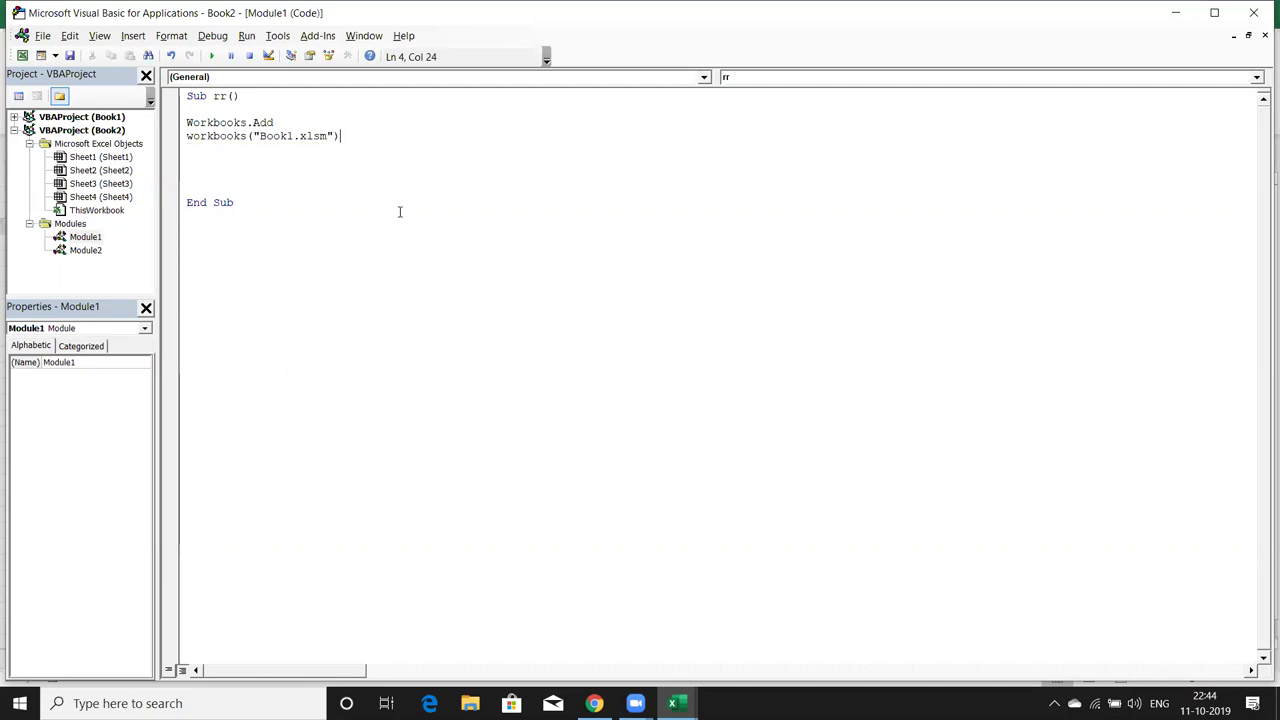
type(".sa")
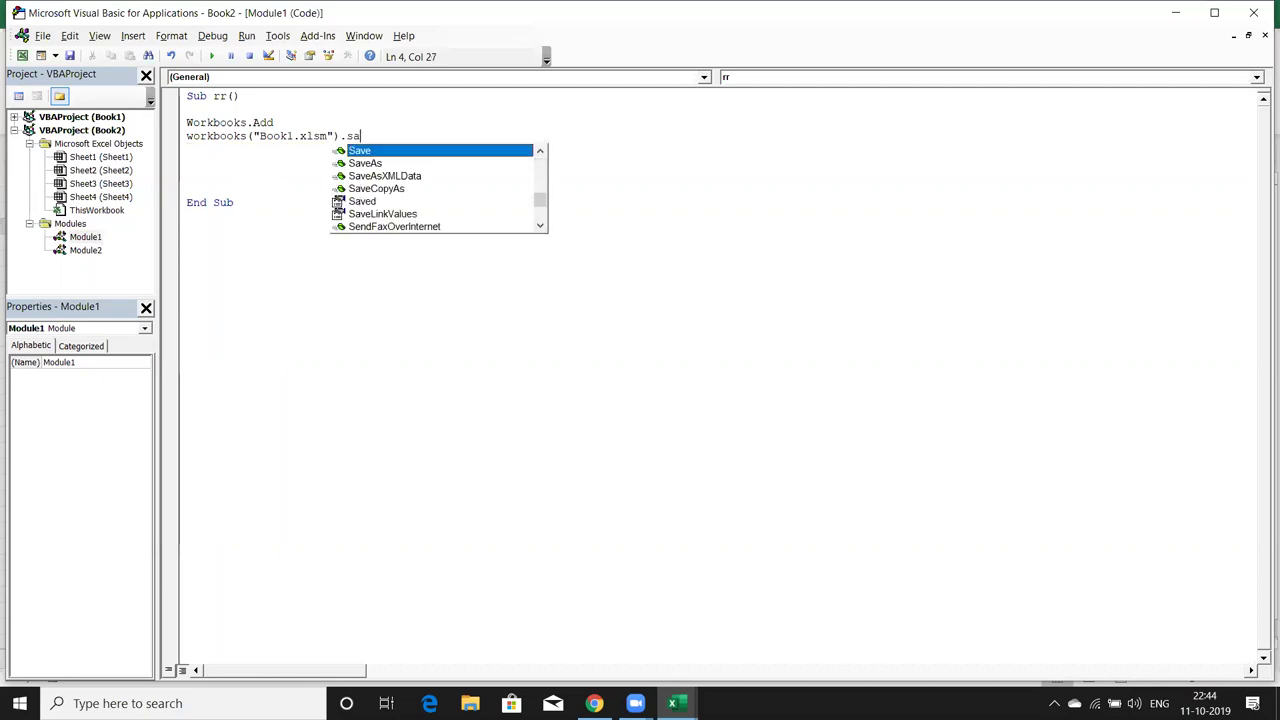
key("Down")
key("Tab")
key("space")
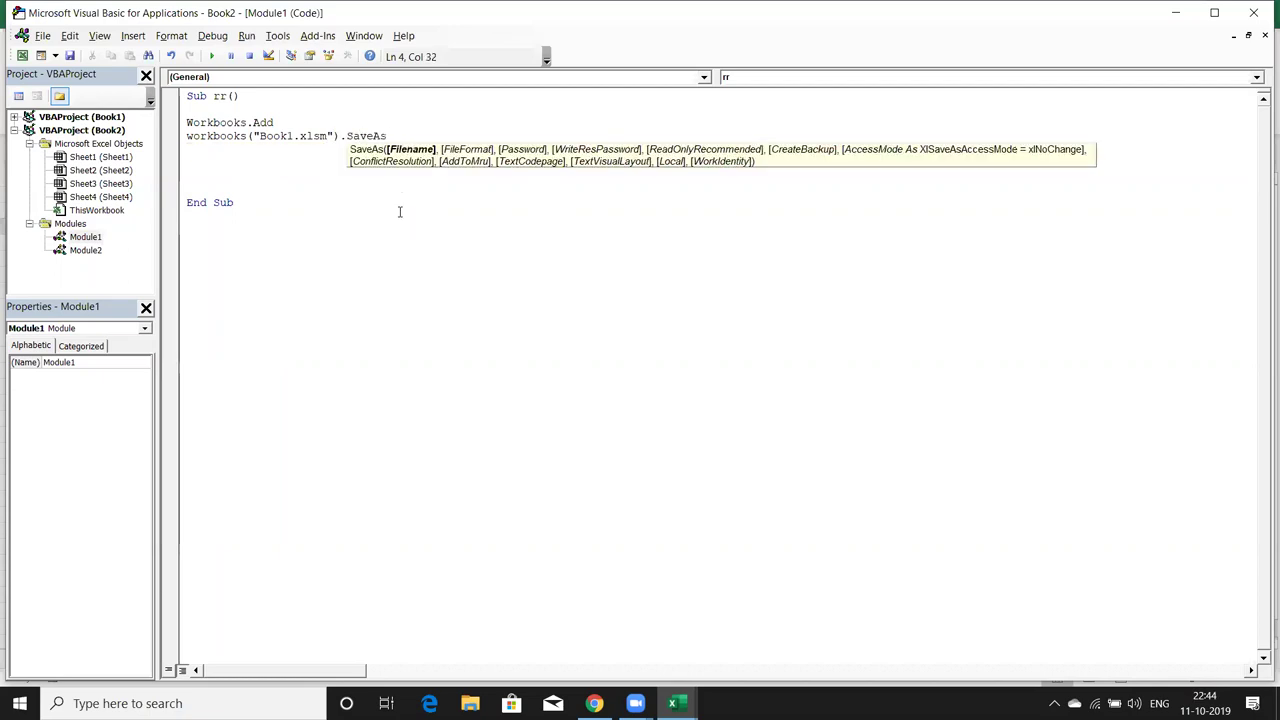
type("\"D")
type("/")
type("123.xlsx\"")
key("Down")
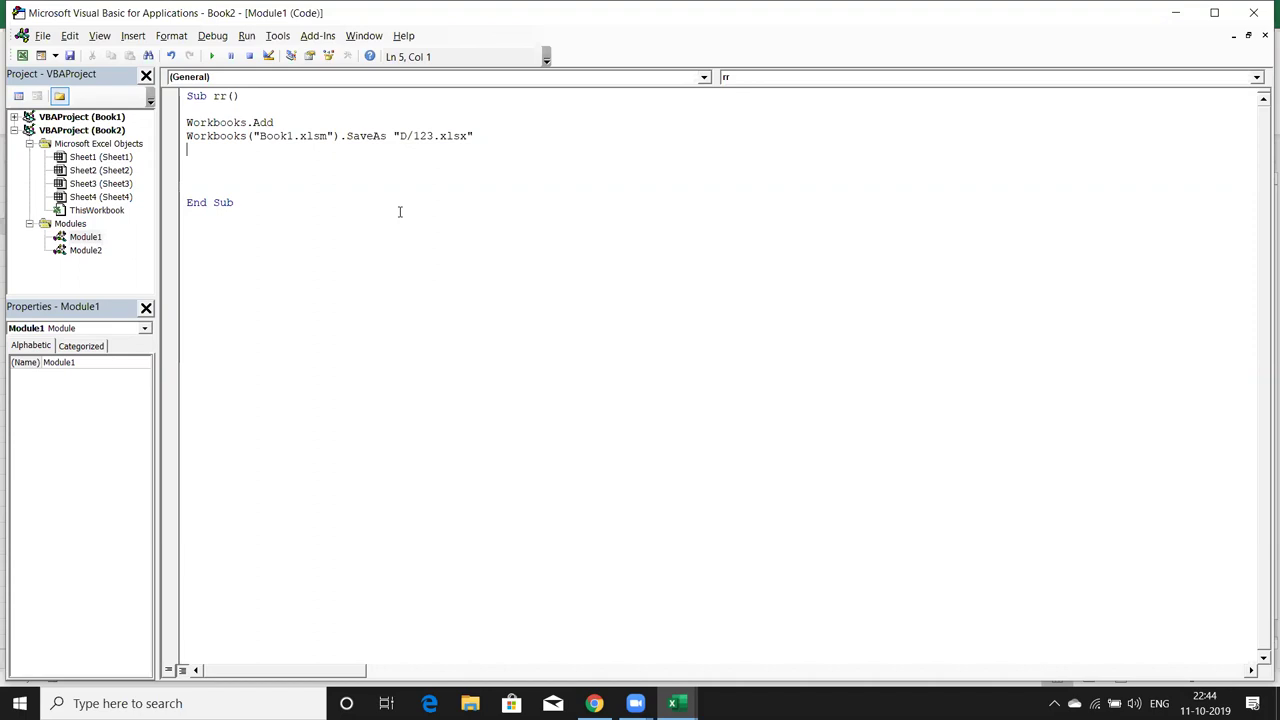
key("alt+Tab")
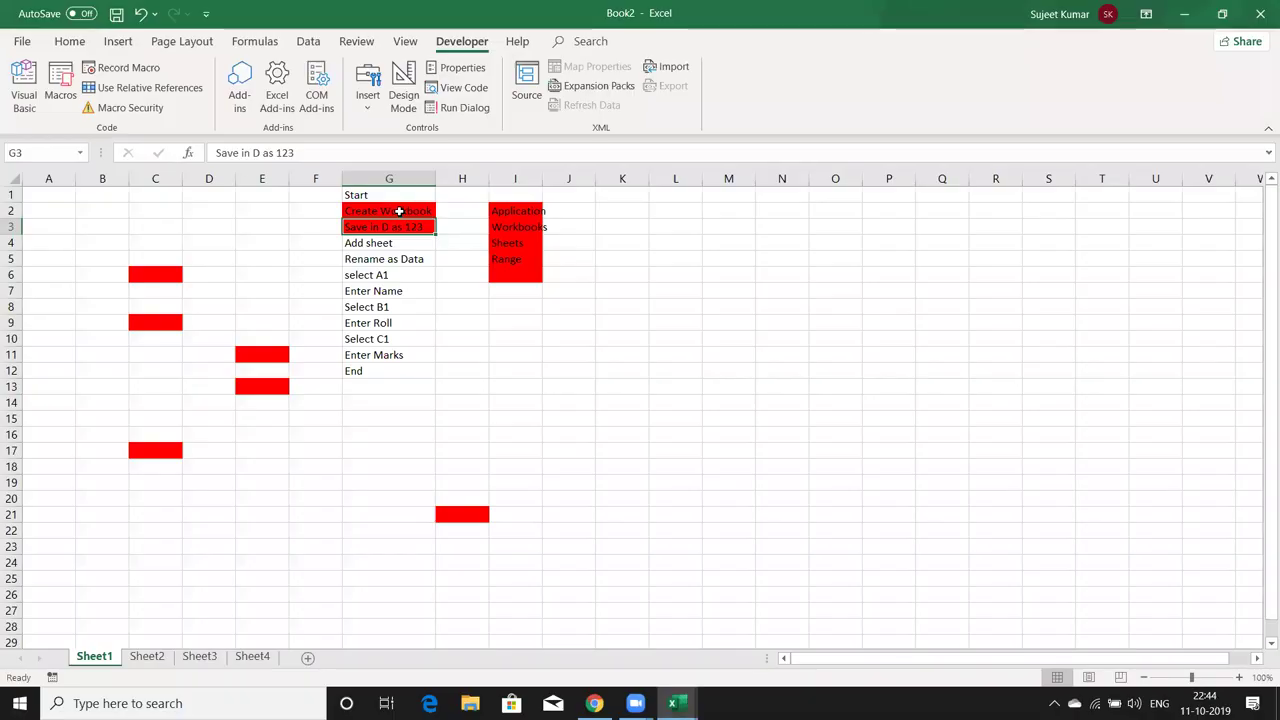
Open the Macro dialog, confirm rr is listed, and close it without running anything
left_click(60, 88)
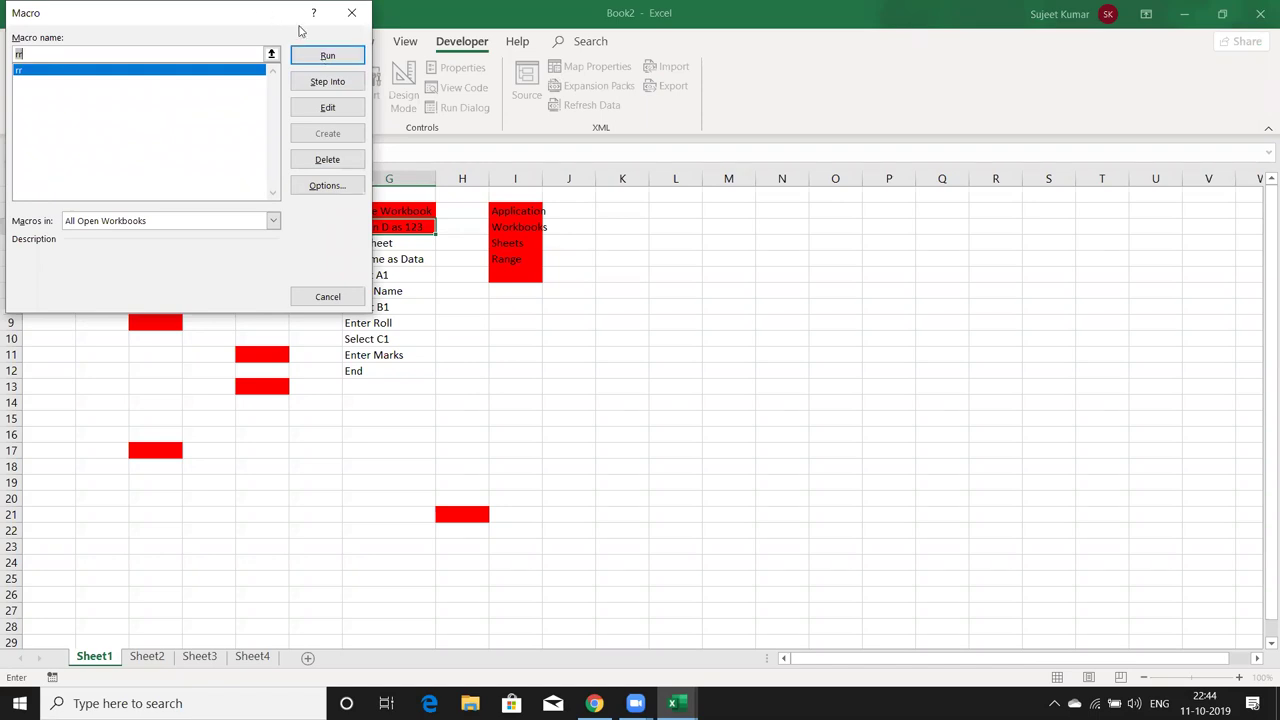
left_click_drag(298, 28, 782, 135)
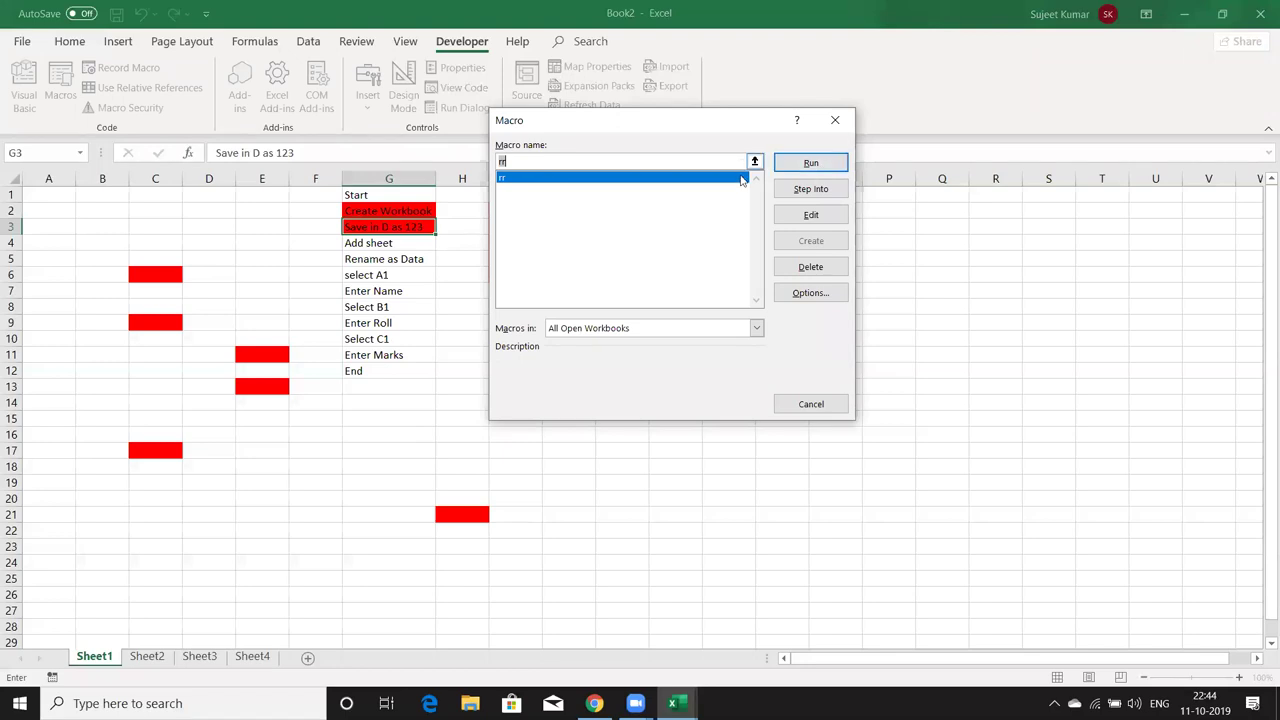
left_click(835, 121)
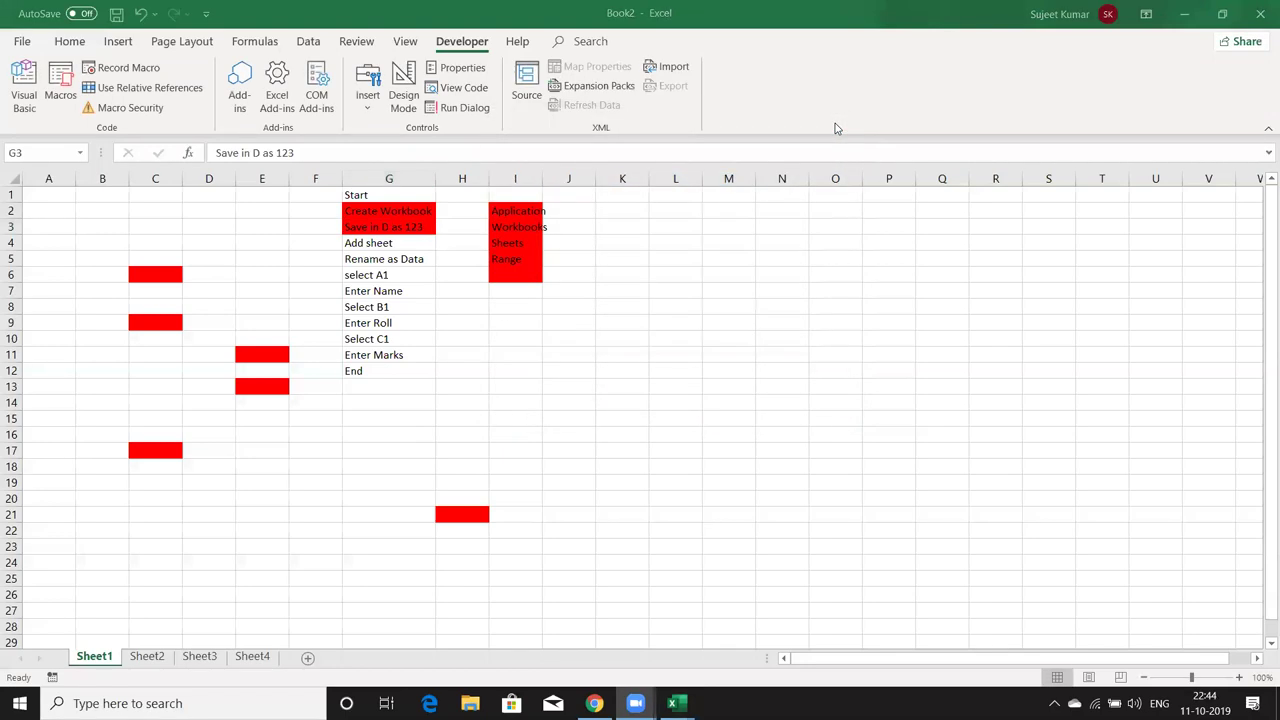
key("alt+Tab")
key("alt+Tab")
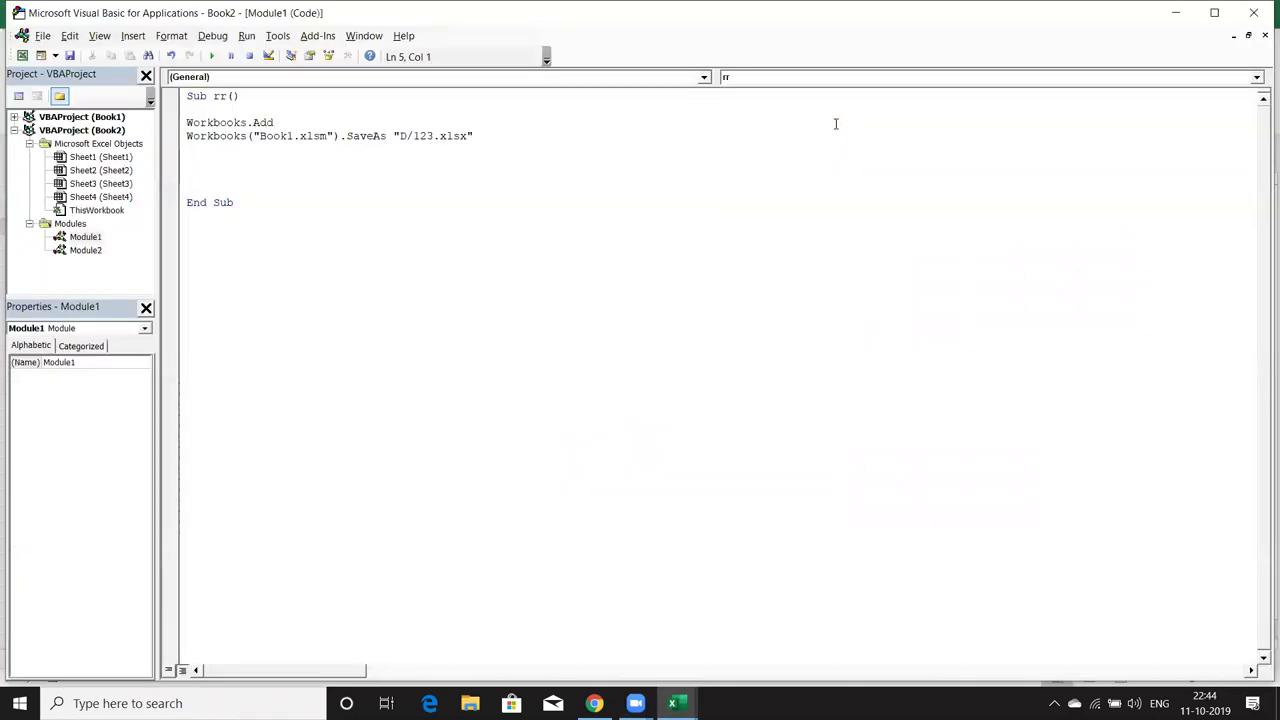
Move between the Workbooks.Add and SaveAs lines, selecting the Book1.xlsm workbook name
key("Up")
key("Up")
key("End")
key("Left")
key("Left")
key("Left")
key("Left")
key("Left")
key("Left")
key("Left")
key("Left")
key("Left")
key("Left")
key("Left")
key("Down")
key("Right")
key("Right")
key("Right")
key("shift+Right")
key("shift+Right")
key("shift+Right")
key("shift+Right")
key("shift+Right")
key("shift+Right")
key("shift+Right")
key("shift+Right")
key("shift+Right")
key("shift+Right")
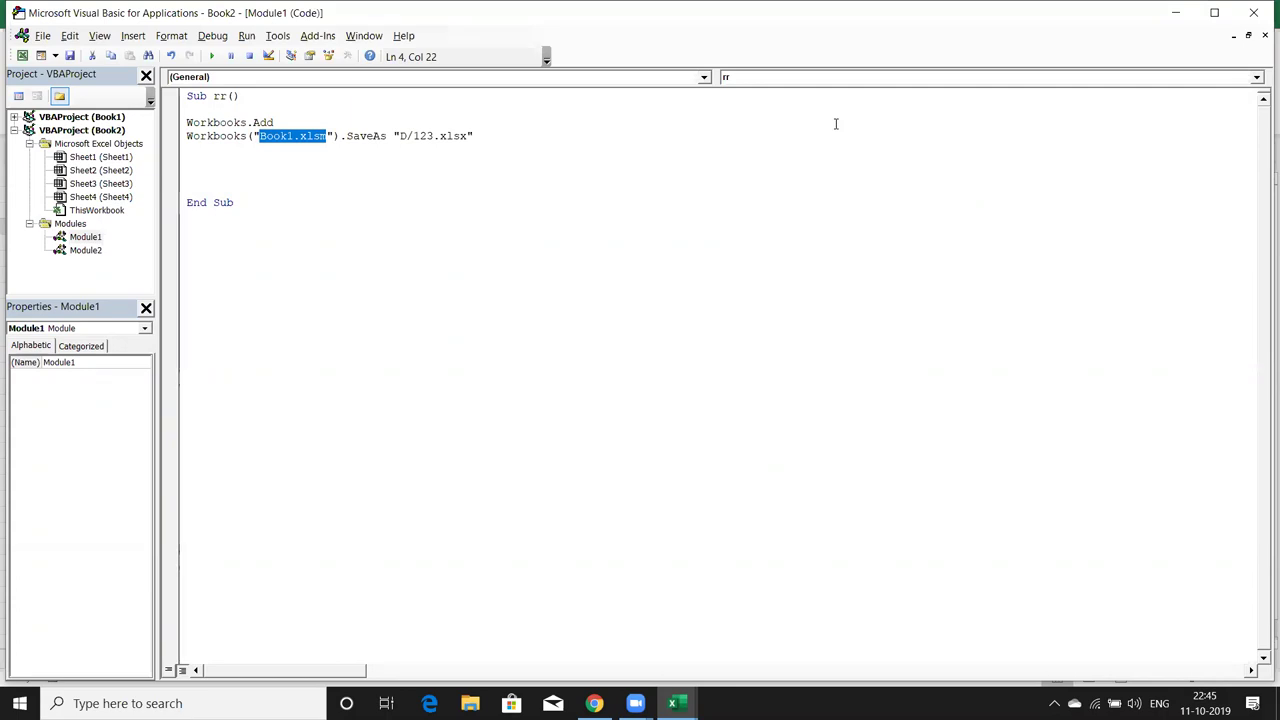
key("Down")
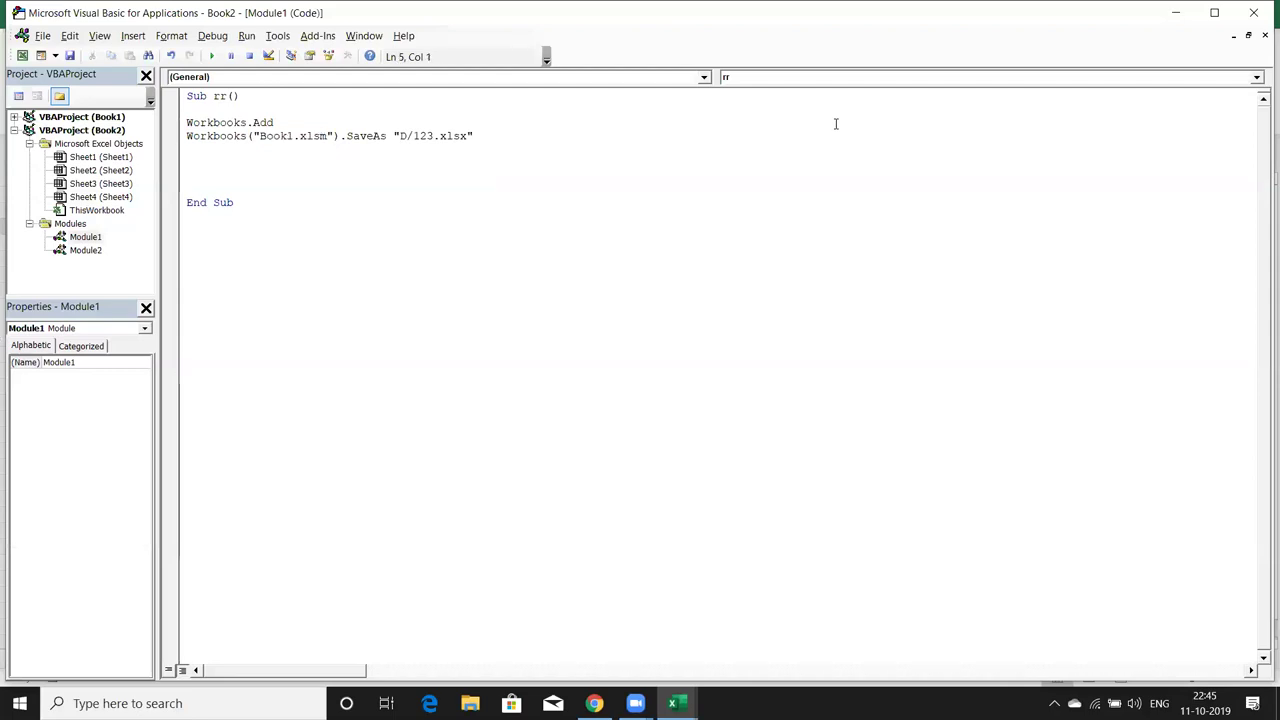
key("Up")
key("Up")
key("Down")
key("Down")
left_click(836, 124)
Prefix the SaveAs line with an apostrophe to comment it out
left_click(180, 138)
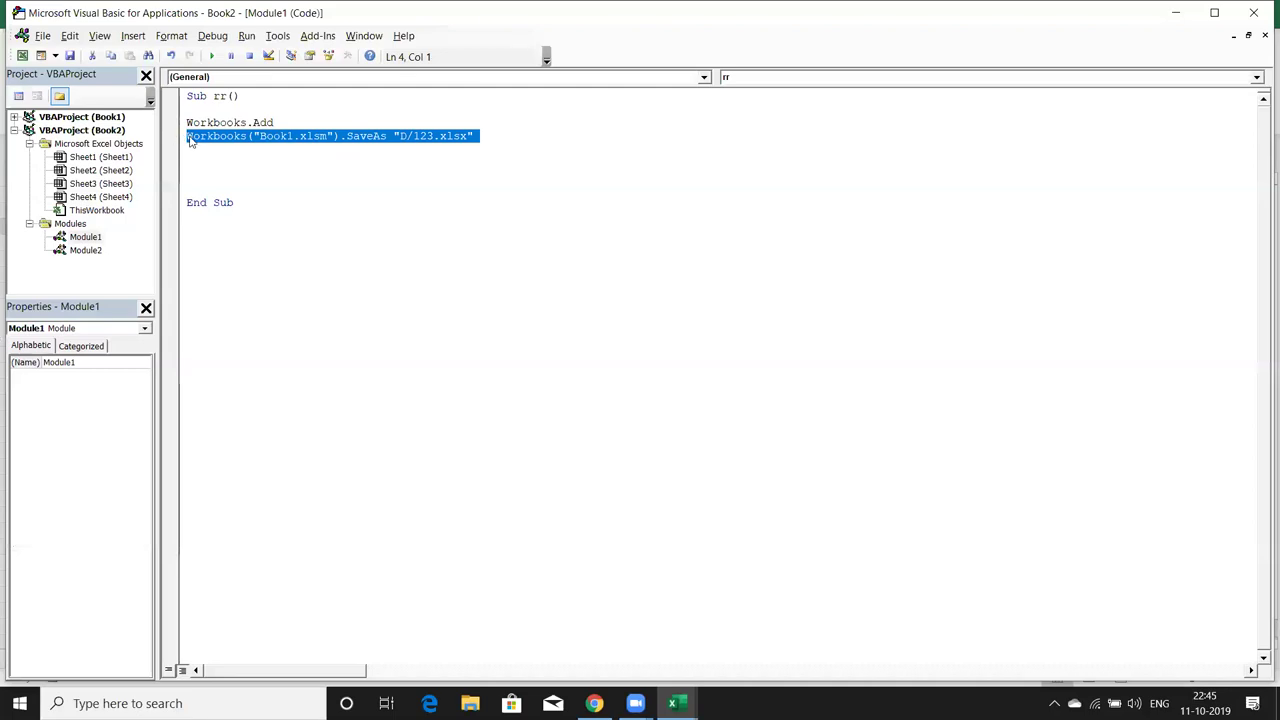
double_click(190, 141)
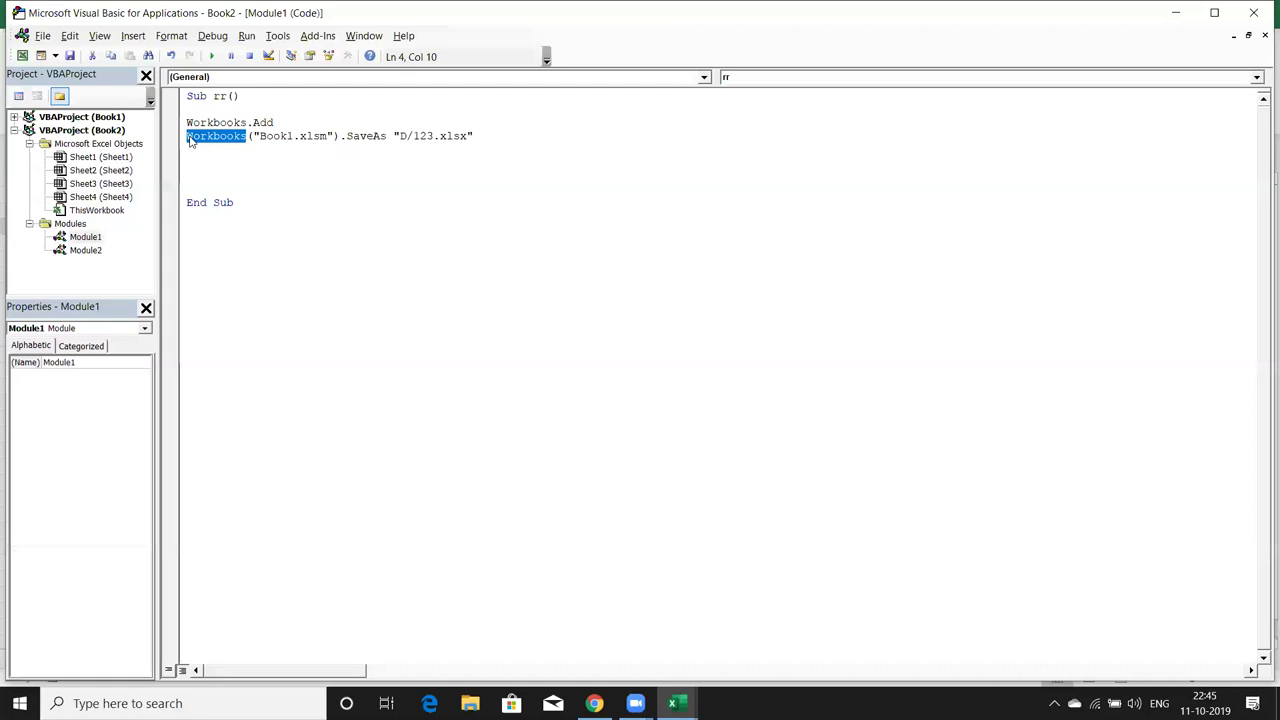
key("Left")
key("Left")
left_click(190, 141)
type("'")
key("Down")
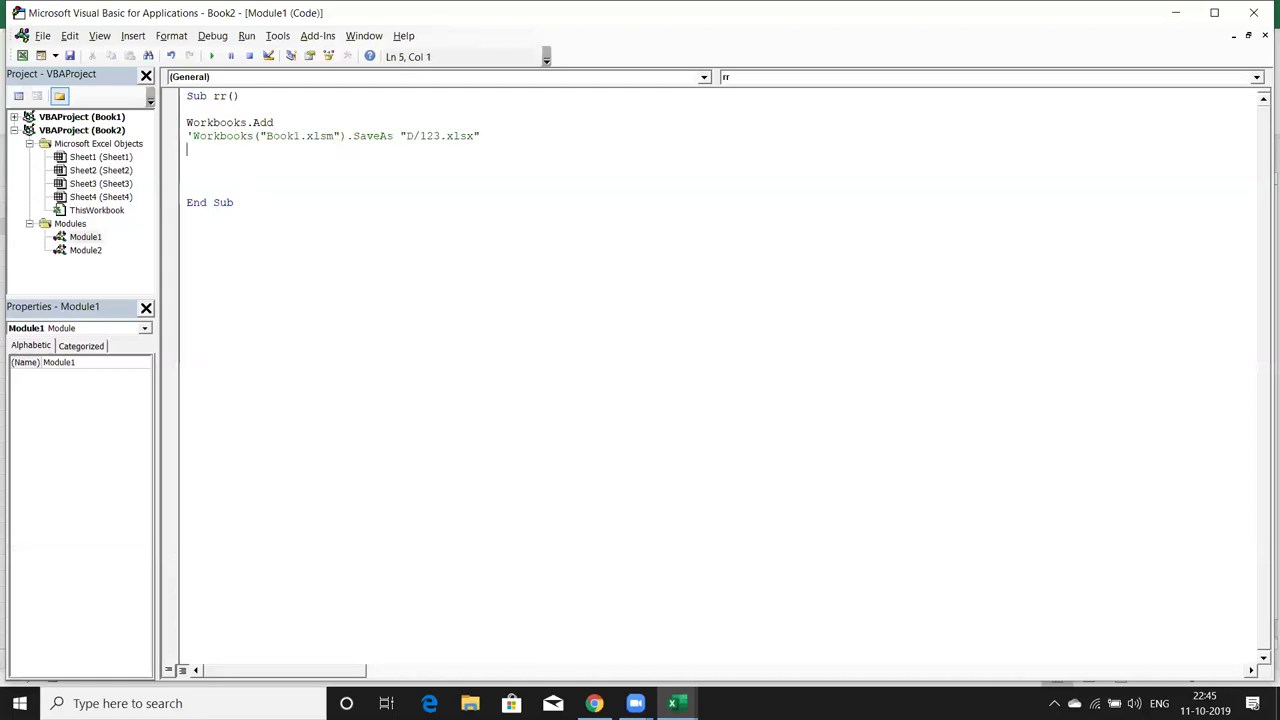
left_click(191, 122)
Enter Activeworkbook in J3 beside Workbooks and fill row 3 red through J3
key("alt+Tab")
key("alt+Tab")
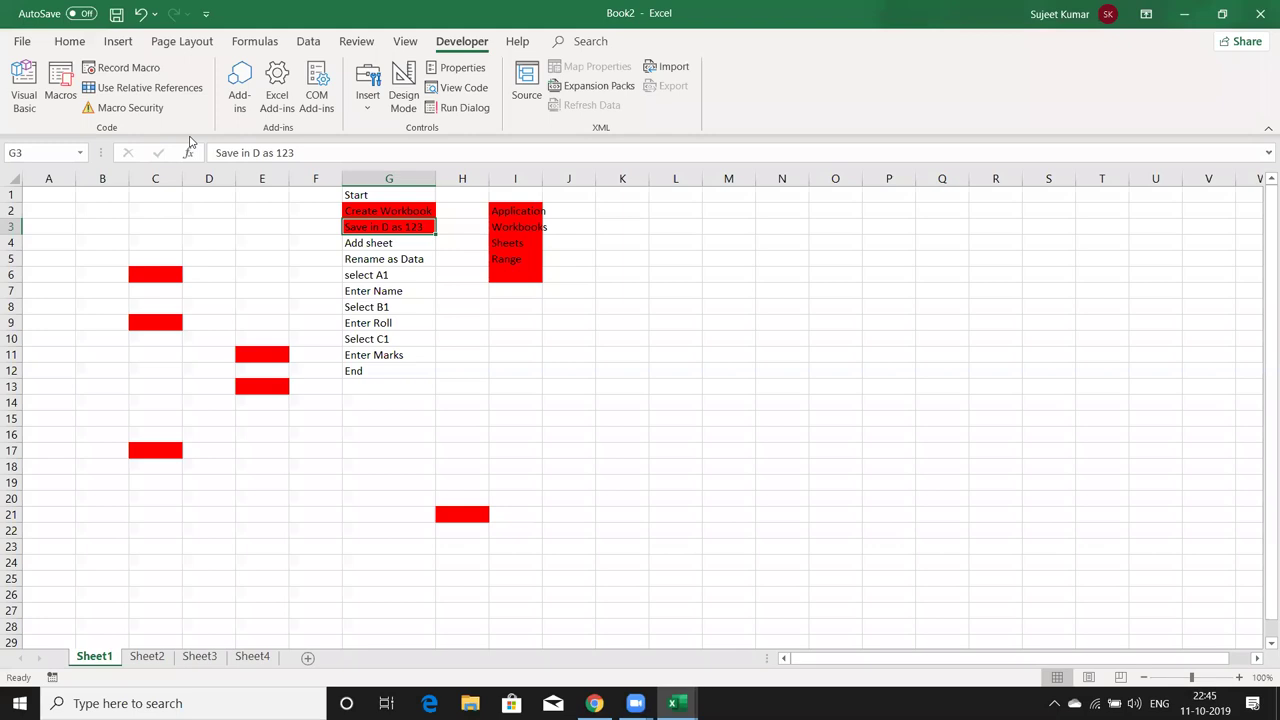
key("Right")
key("Right")
key("Right")
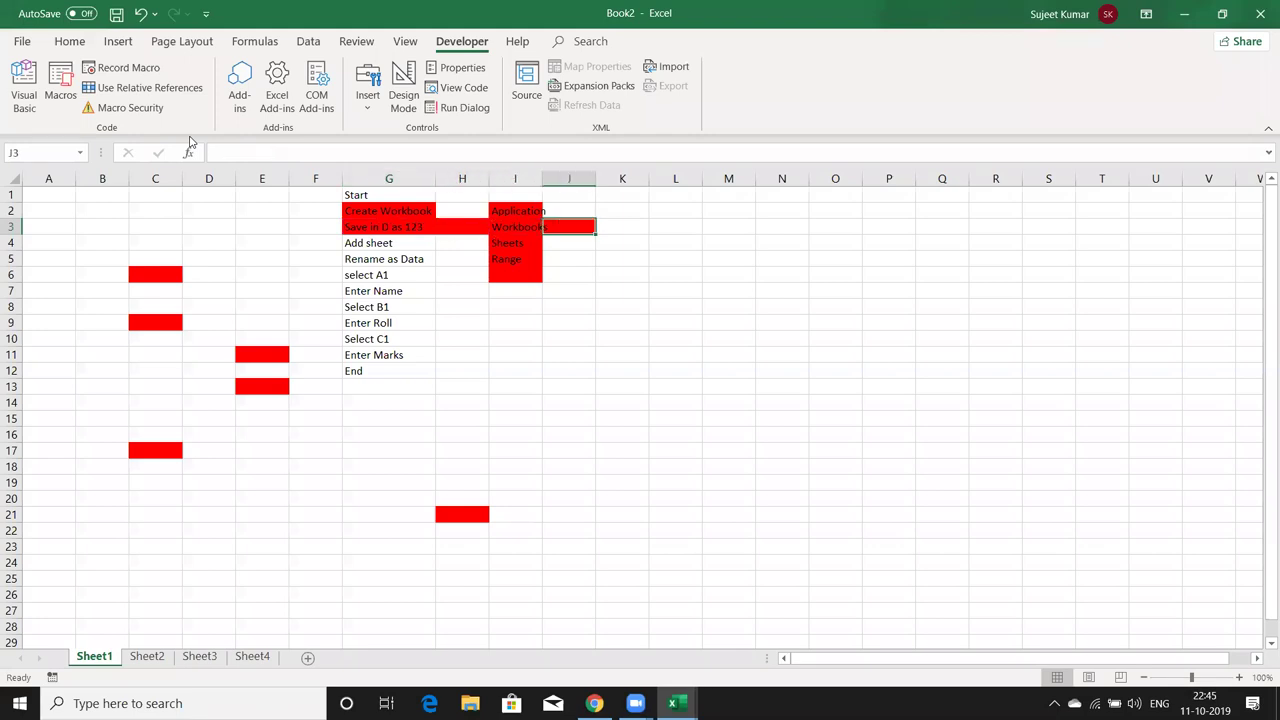
type("Ac")
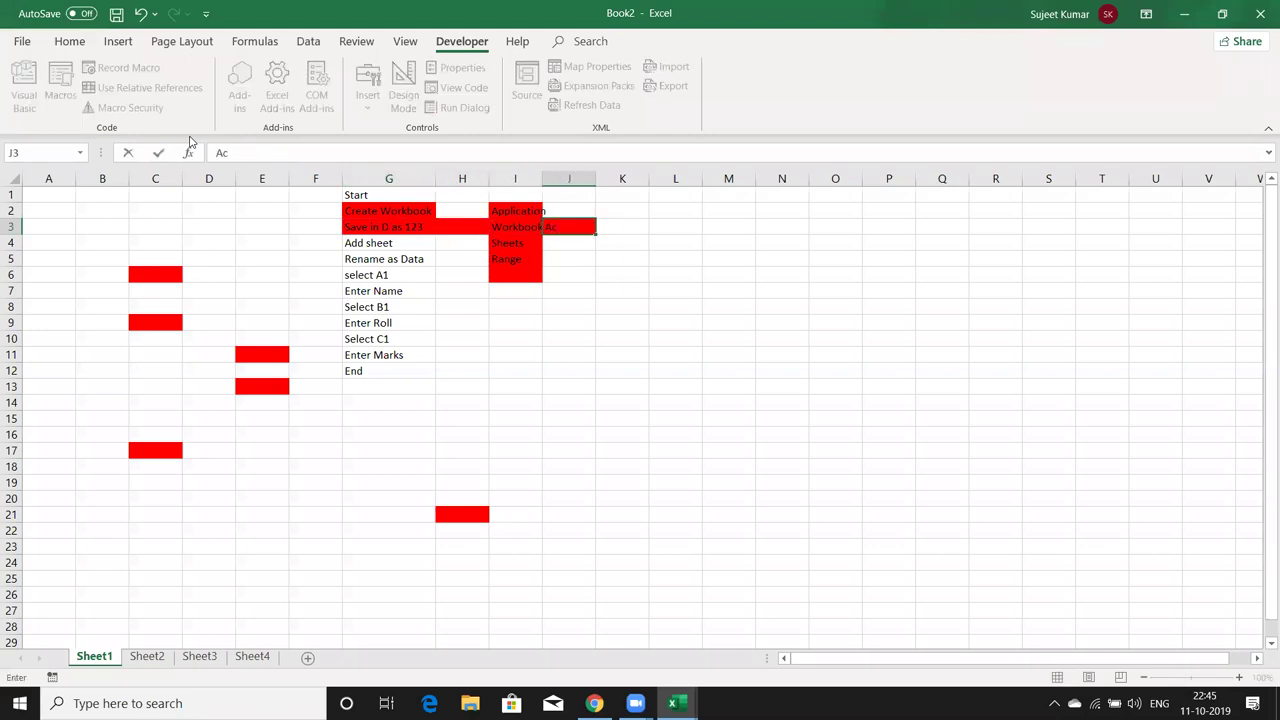
type("tivew")
type("orkbook")
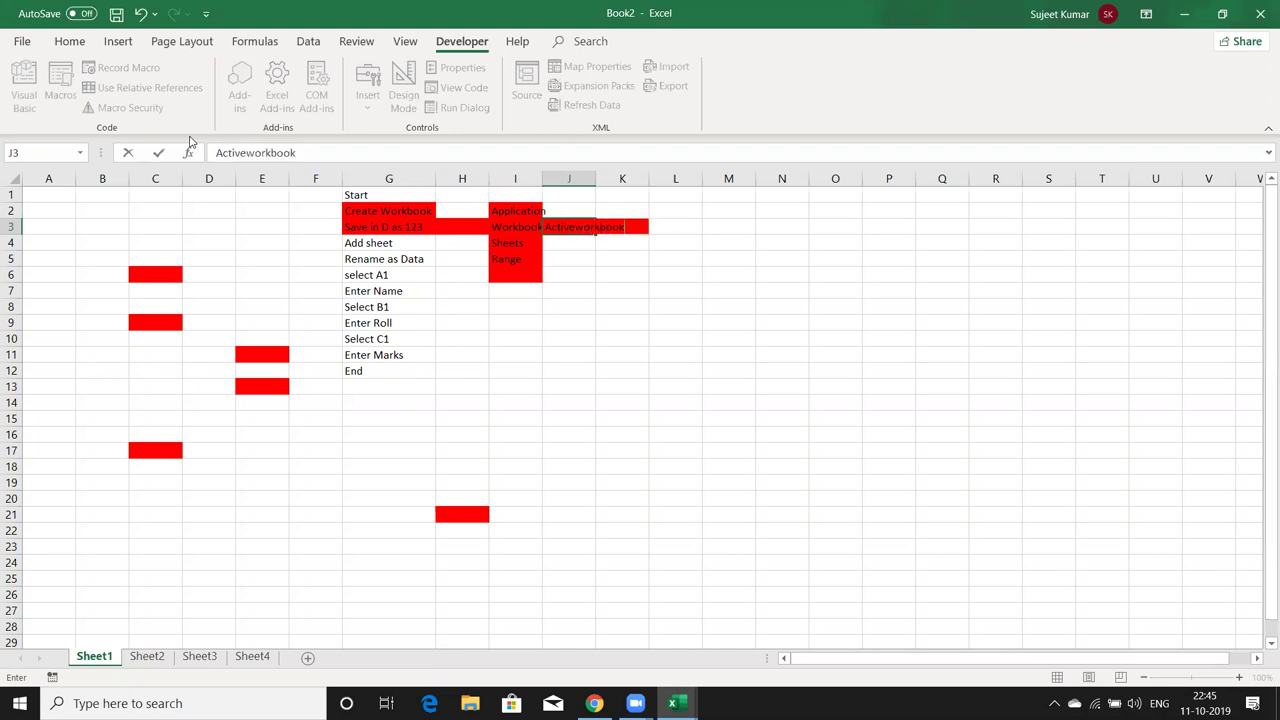
key("Return")
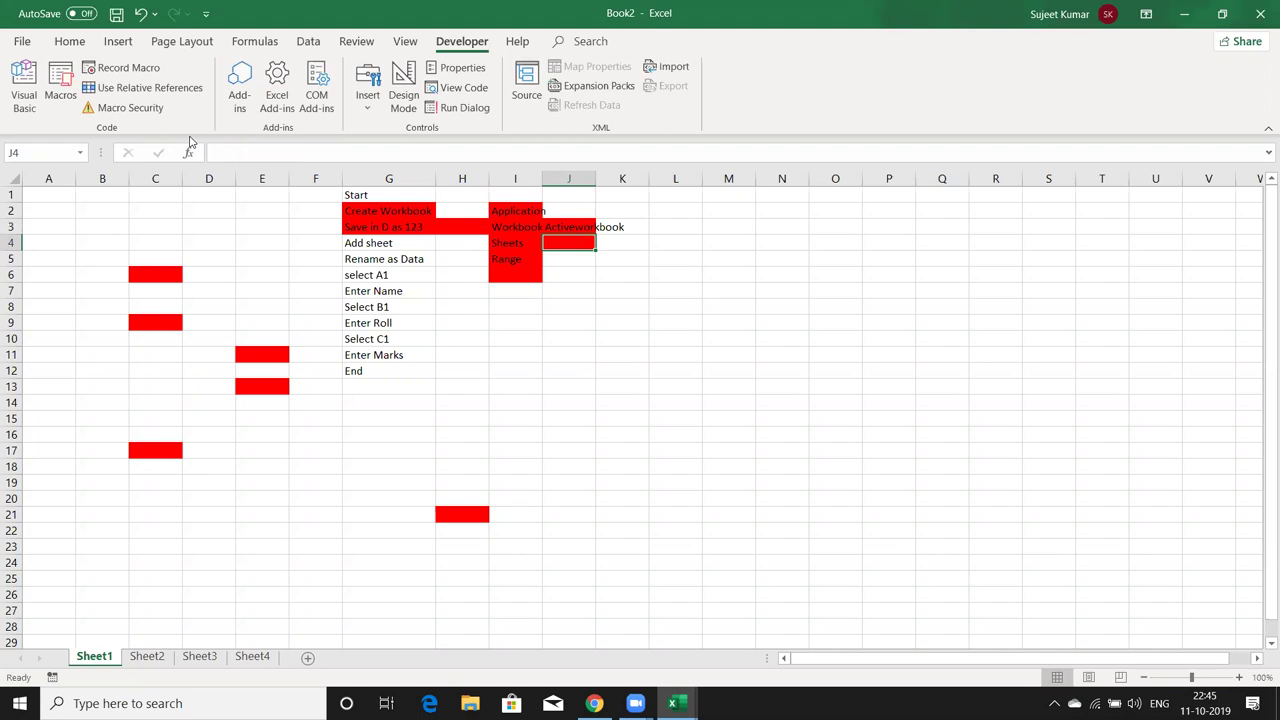
key("Up")
key("F4")
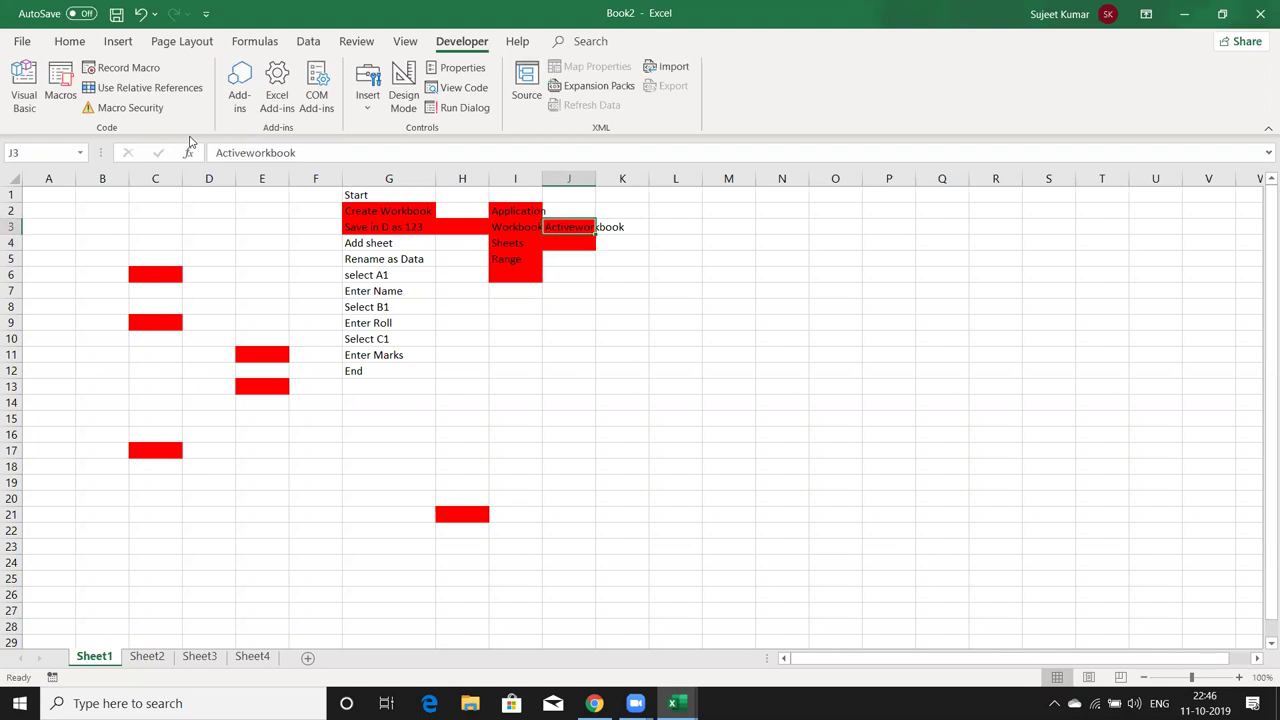
key("Left")
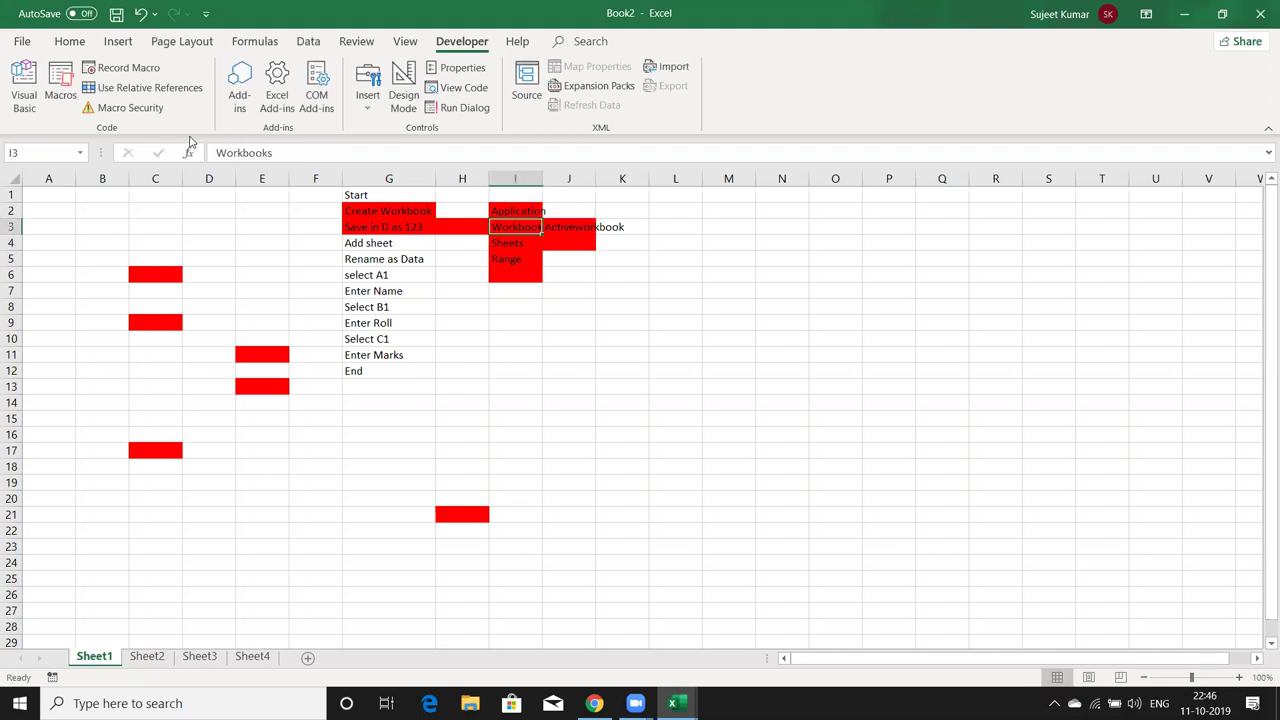
key("Right")
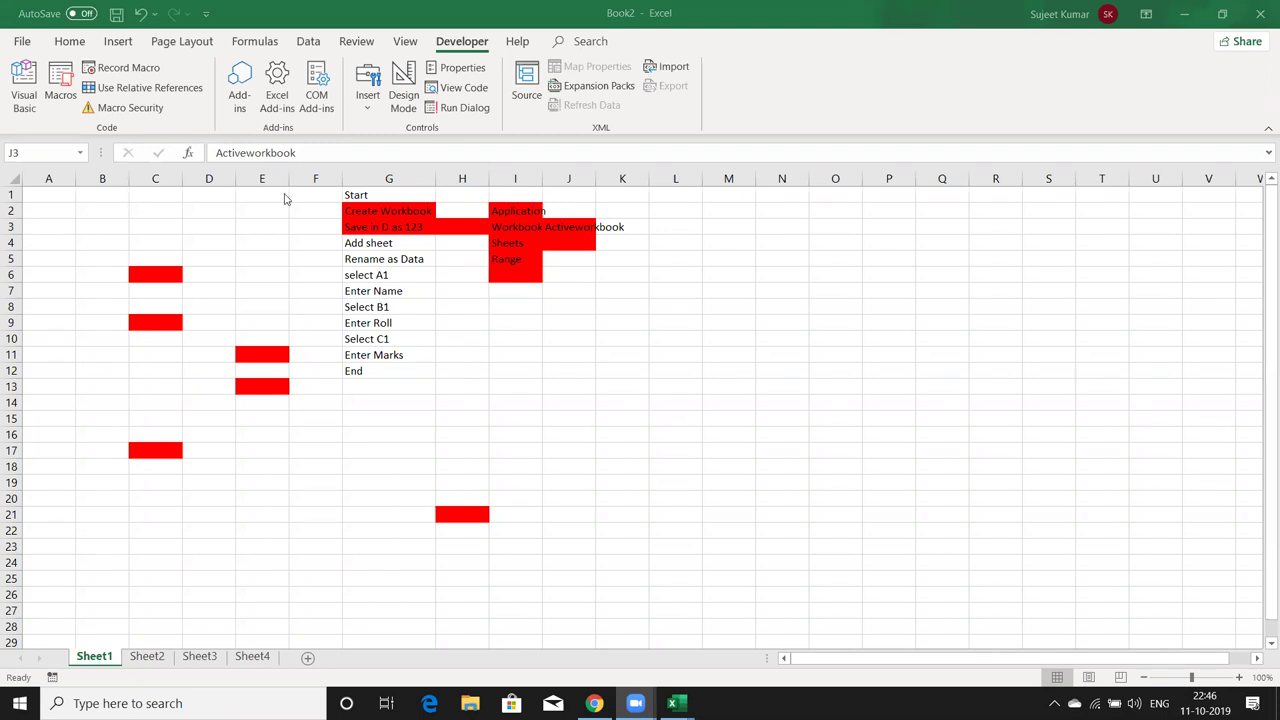
key("alt+Tab")
key("alt+Tab")
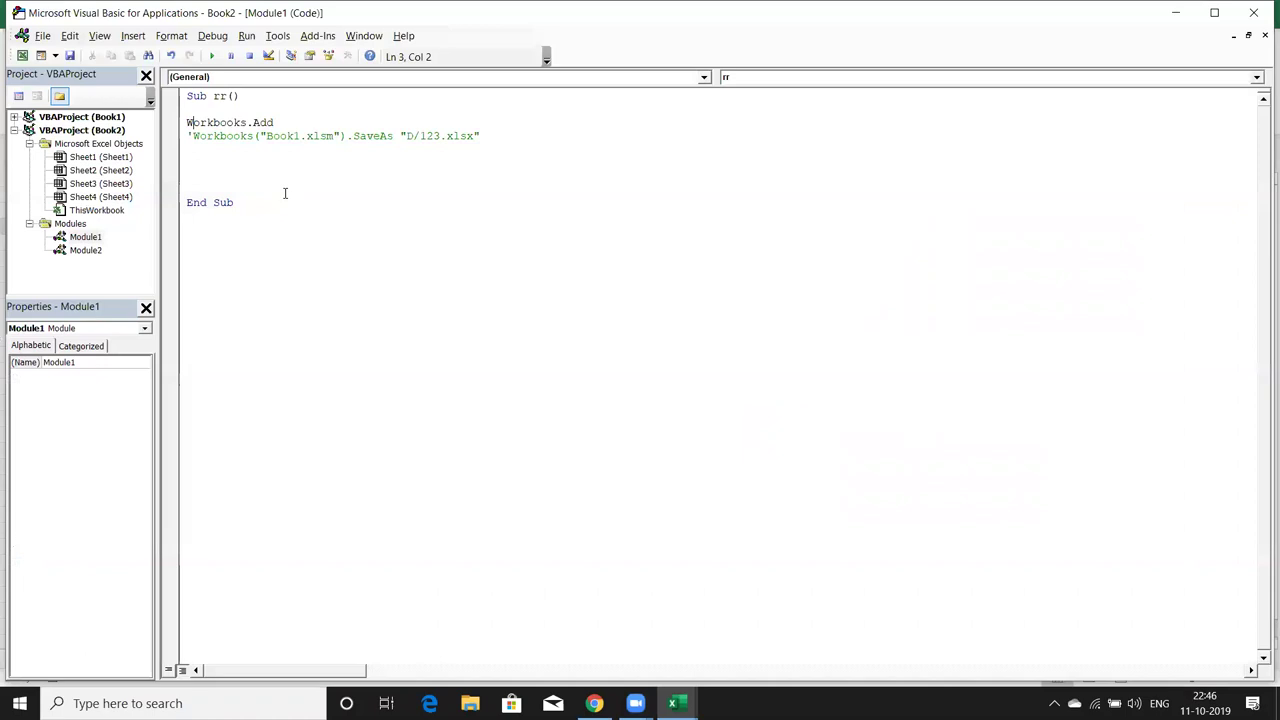
Duplicate the commented SaveAs line as a live line using ActiveWorkbook instead of Workbooks("Book1.xlsm")
key("Down")
key("shift+Down")
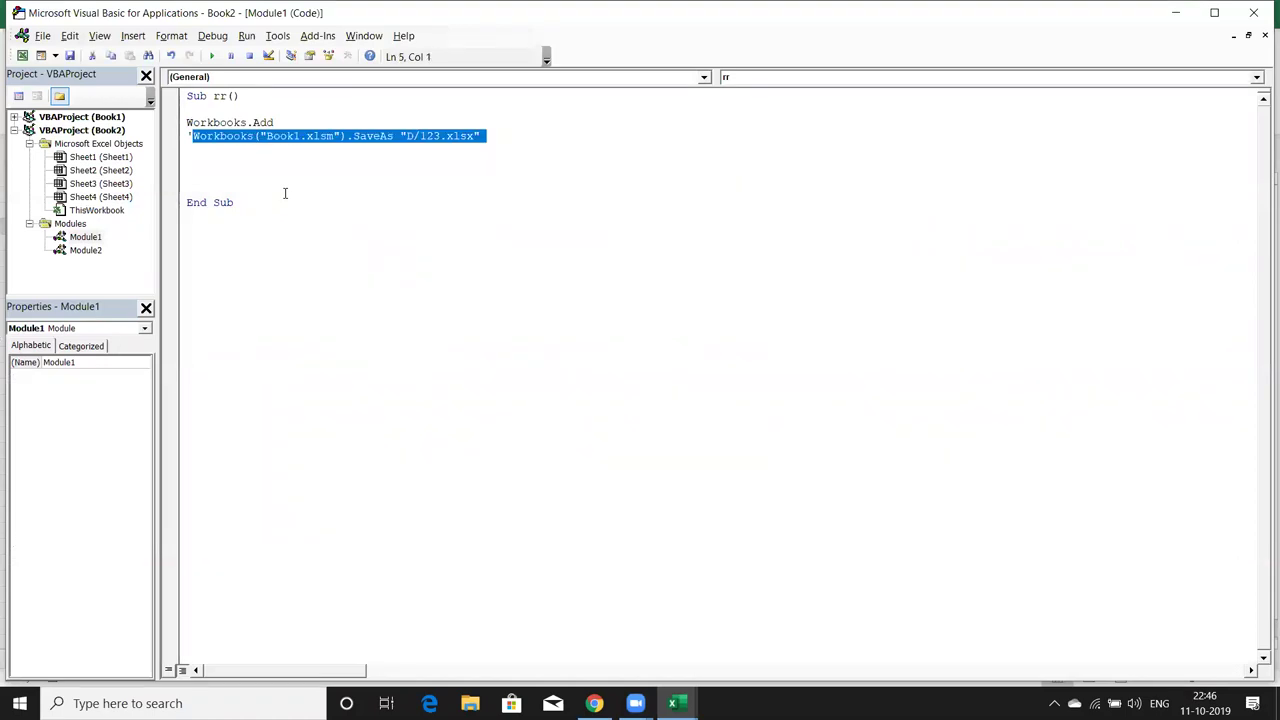
key("ctrl+c")
key("Right")
key("ctrl+v")
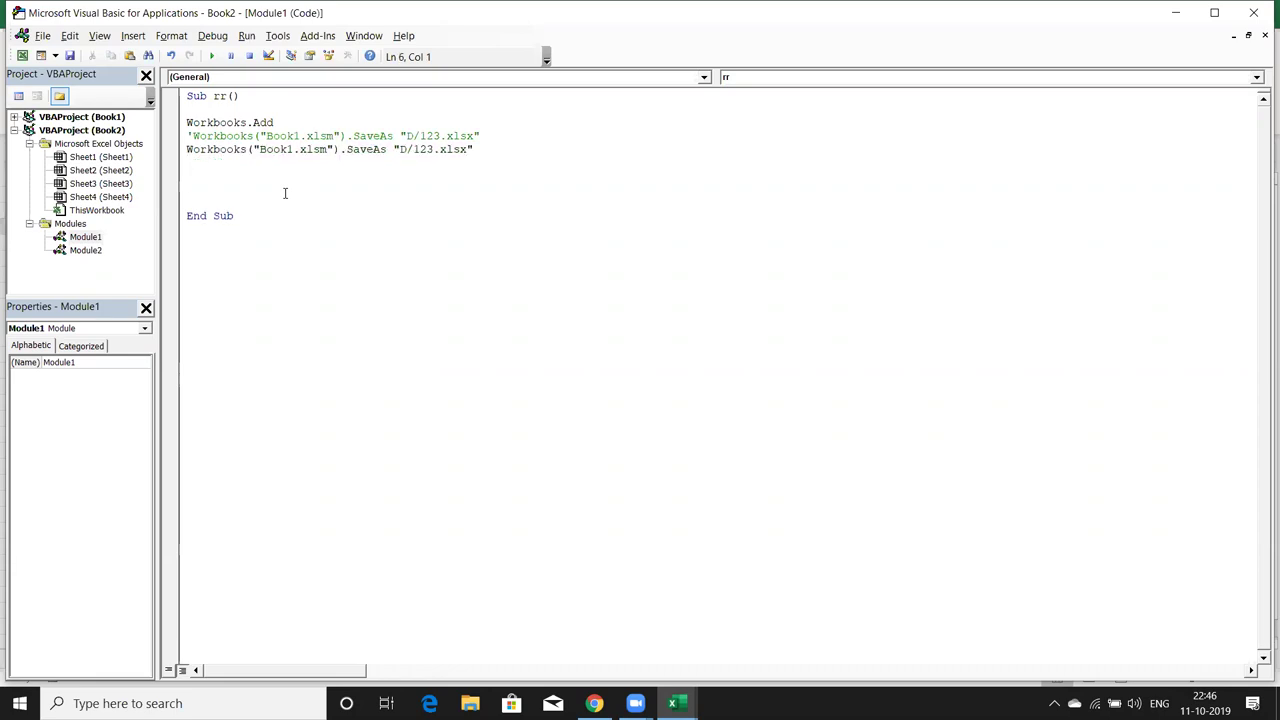
key("shift+Right")
key("shift+Right")
key("shift+Right")
key("shift+Right")
key("shift+Right")
key("shift+Right")
key("shift+Right")
key("shift+Right")
key("shift+Right")
key("shift+Right")
key("shift+Right")
key("shift+Right")
type("activework")
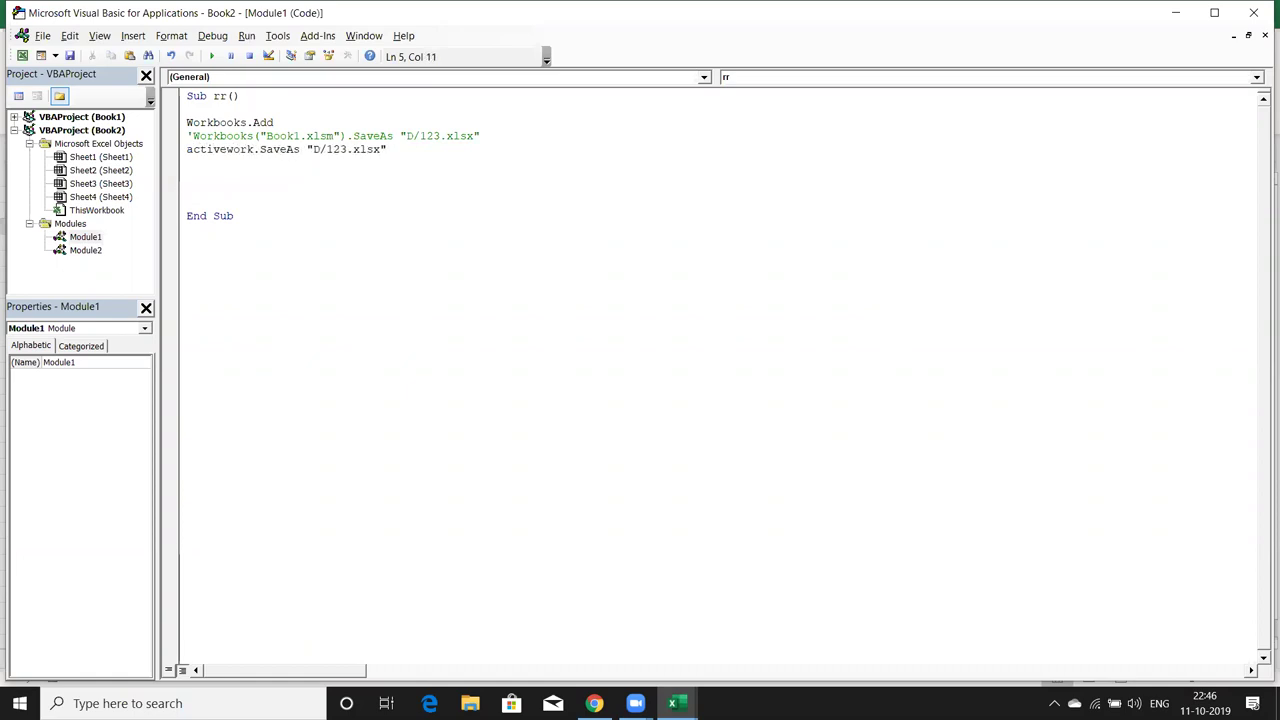
type("book")
key("Down")
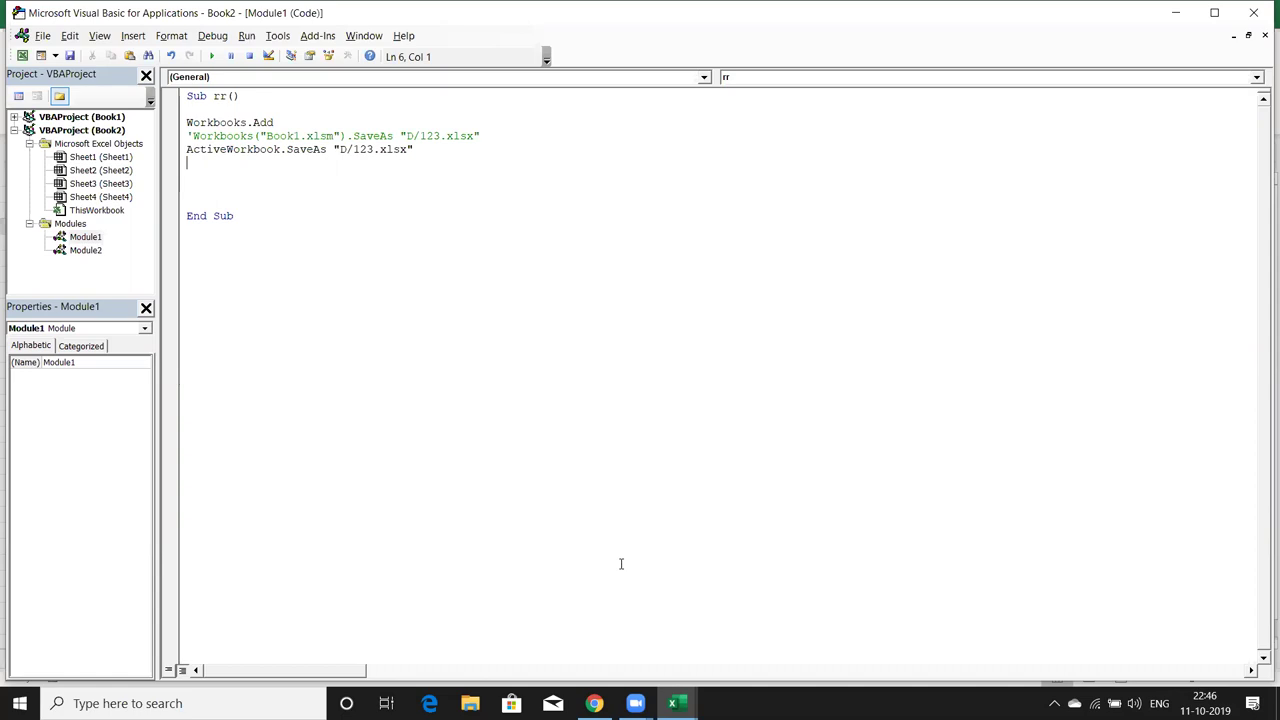
Insert a colon after D so the save path reads "D:/123.xlsx"
left_click(673, 700)
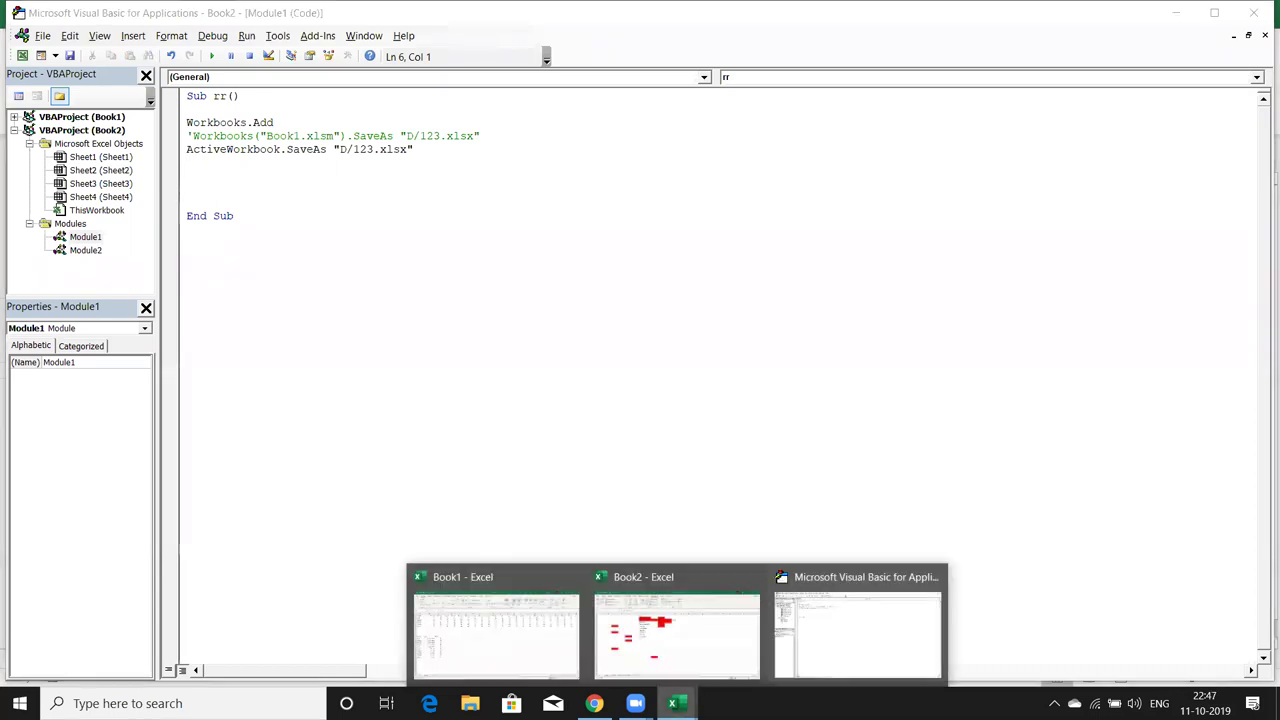
mouse_move(673, 703)
mouse_move(676, 630)
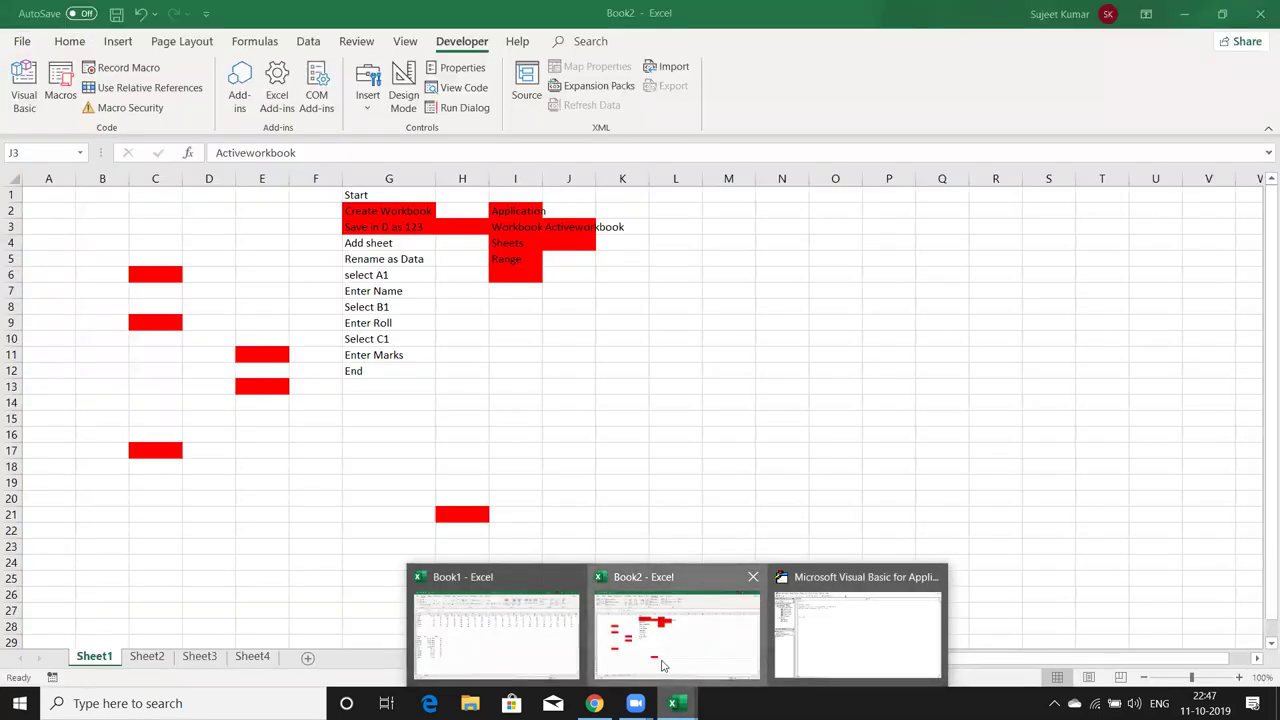
left_click(661, 665)
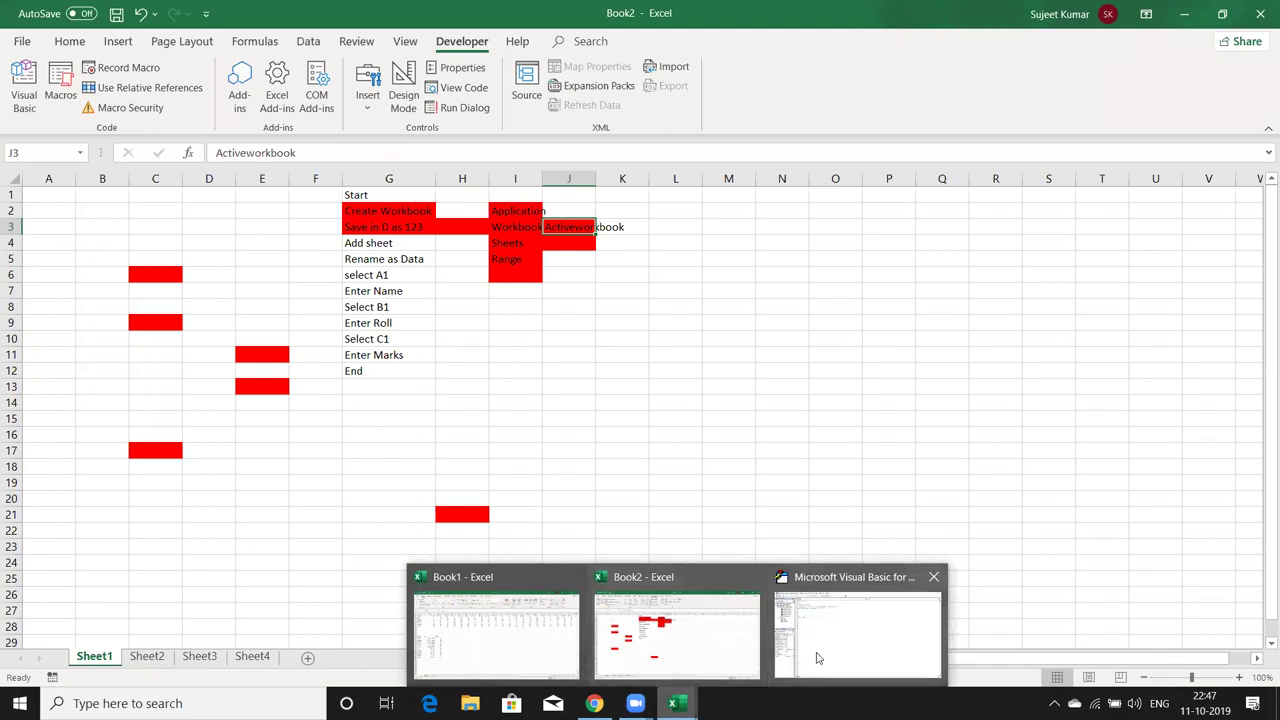
left_click(817, 653)
double_click(357, 150)
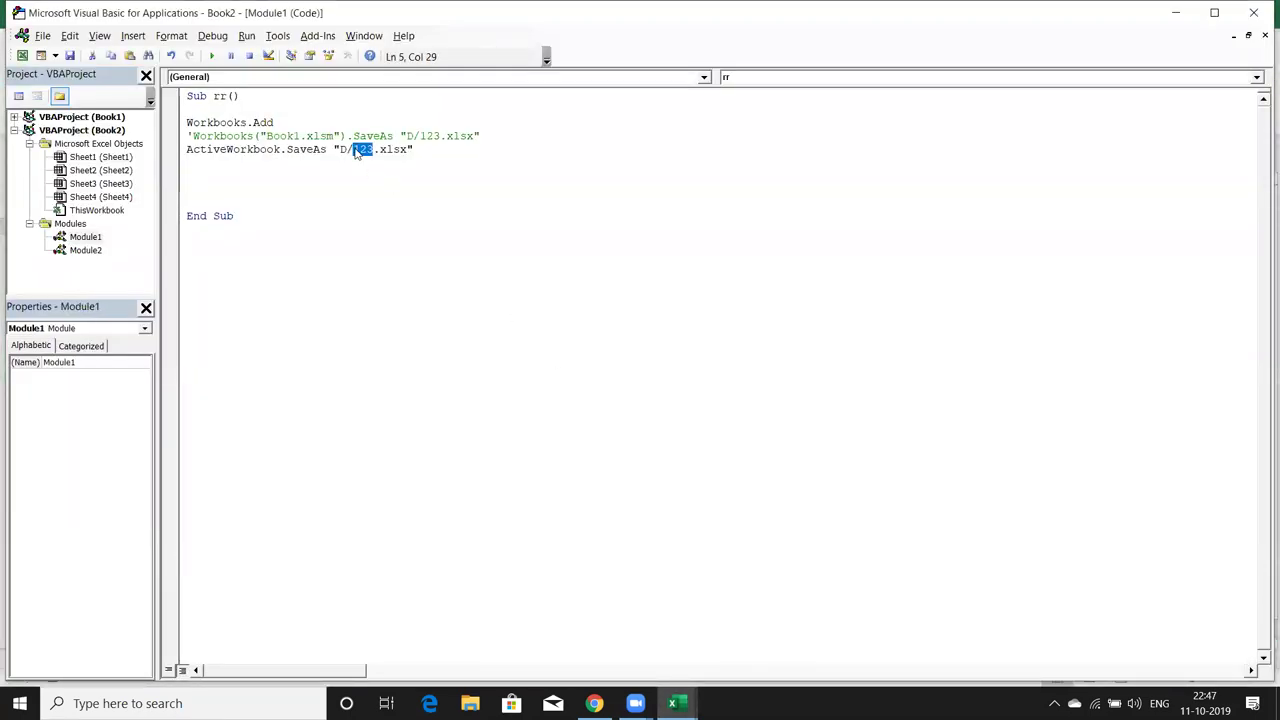
left_click(354, 150)
left_click(345, 150)
type(":")
key("Left")
key("alt+Tab")
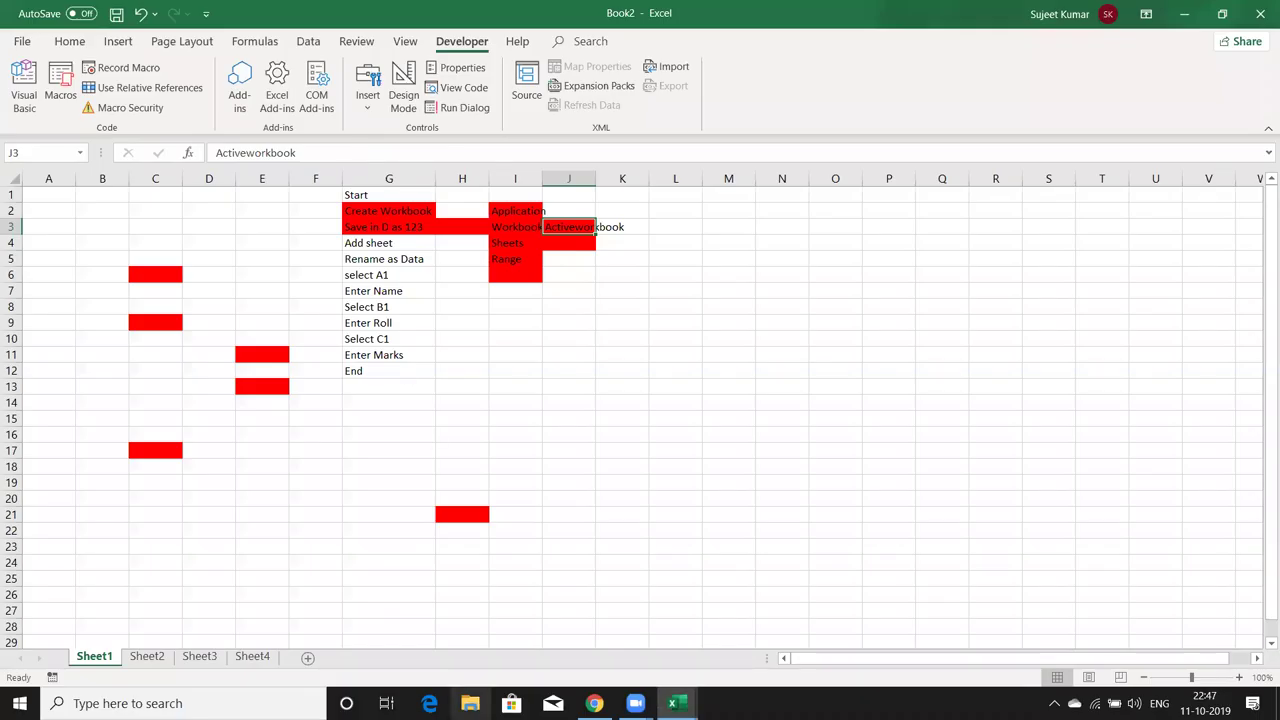
key("super+e")
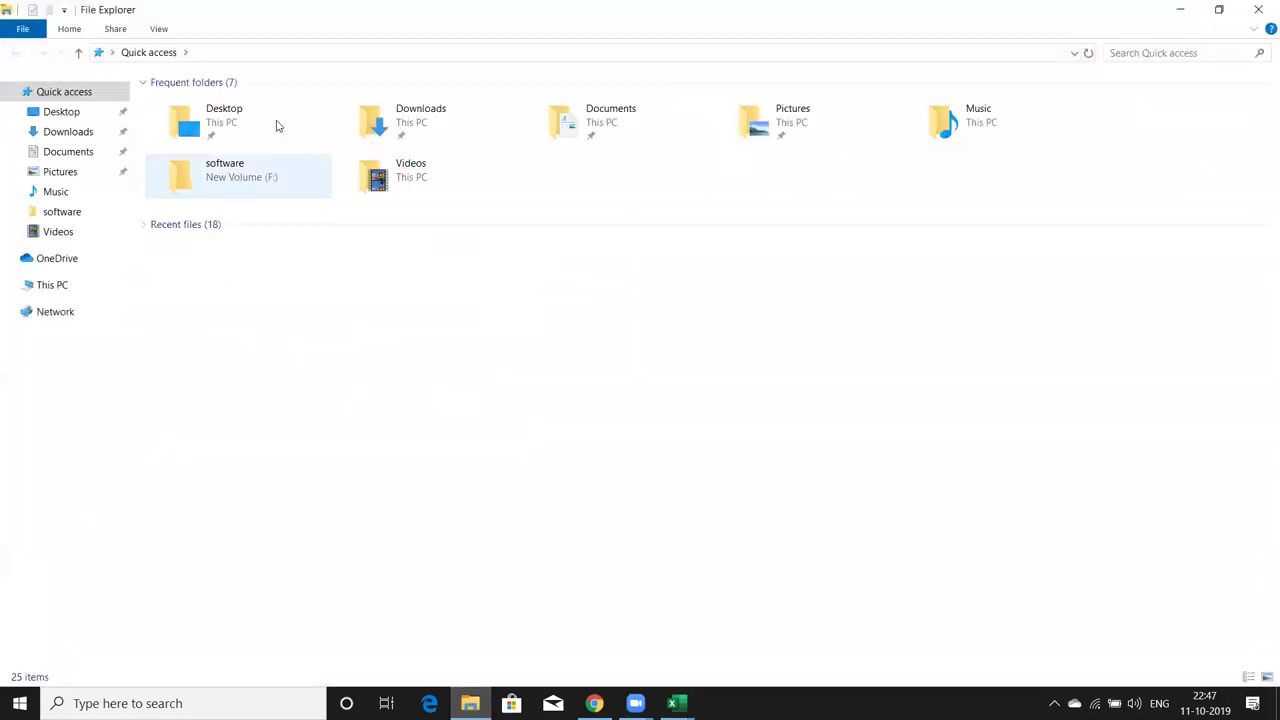
Browse This PC to New Volume (E:) and view its path in the address bar
left_click(60, 287)
double_click(638, 241)
left_click(398, 55)
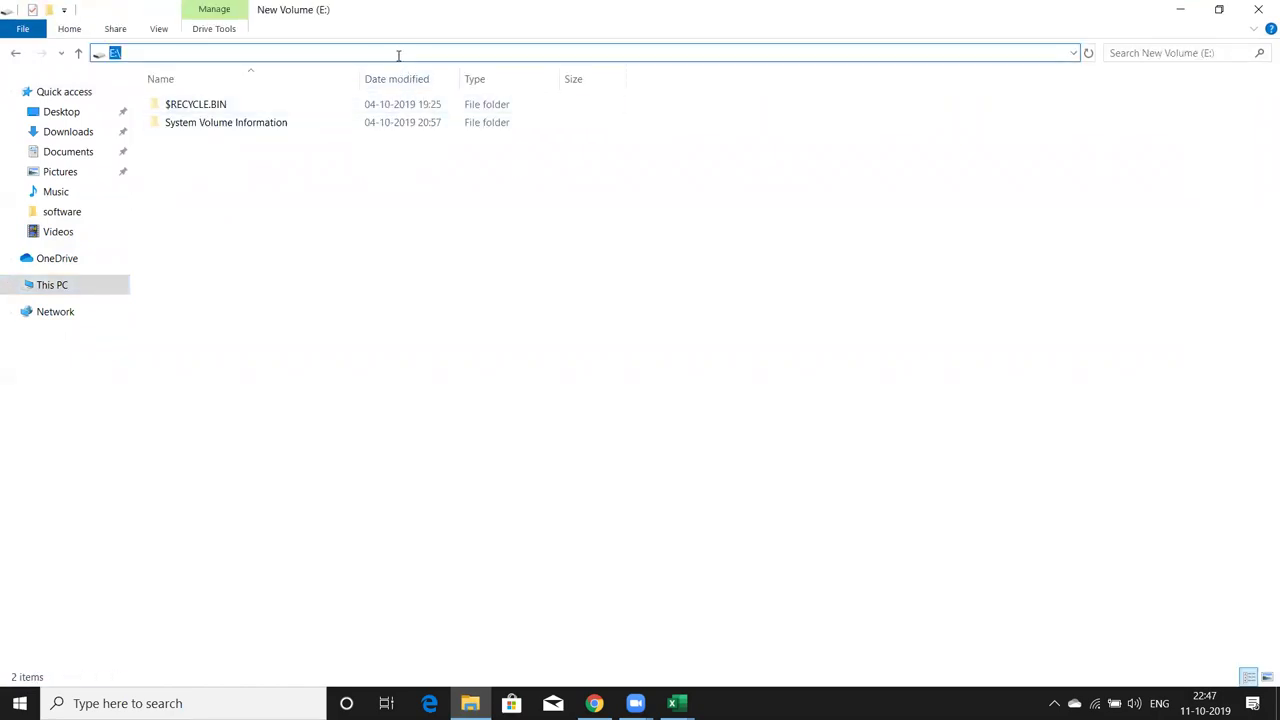
key("Escape")
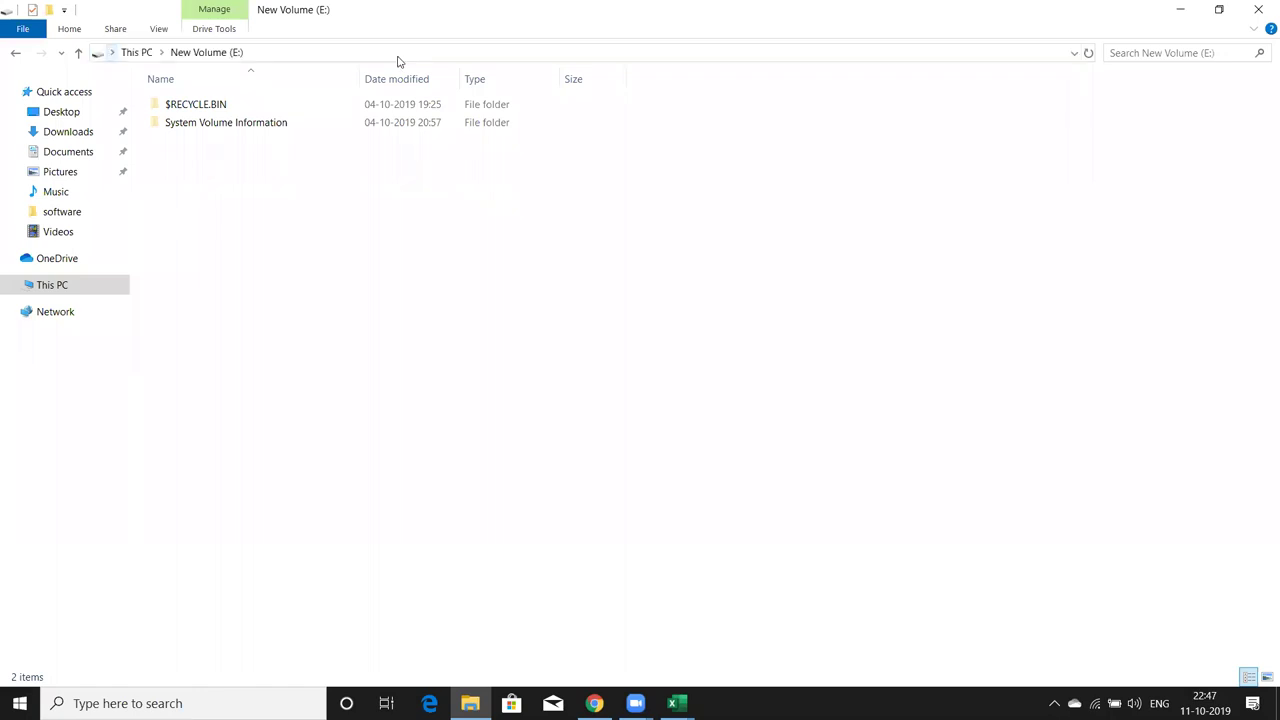
key("alt+Tab")
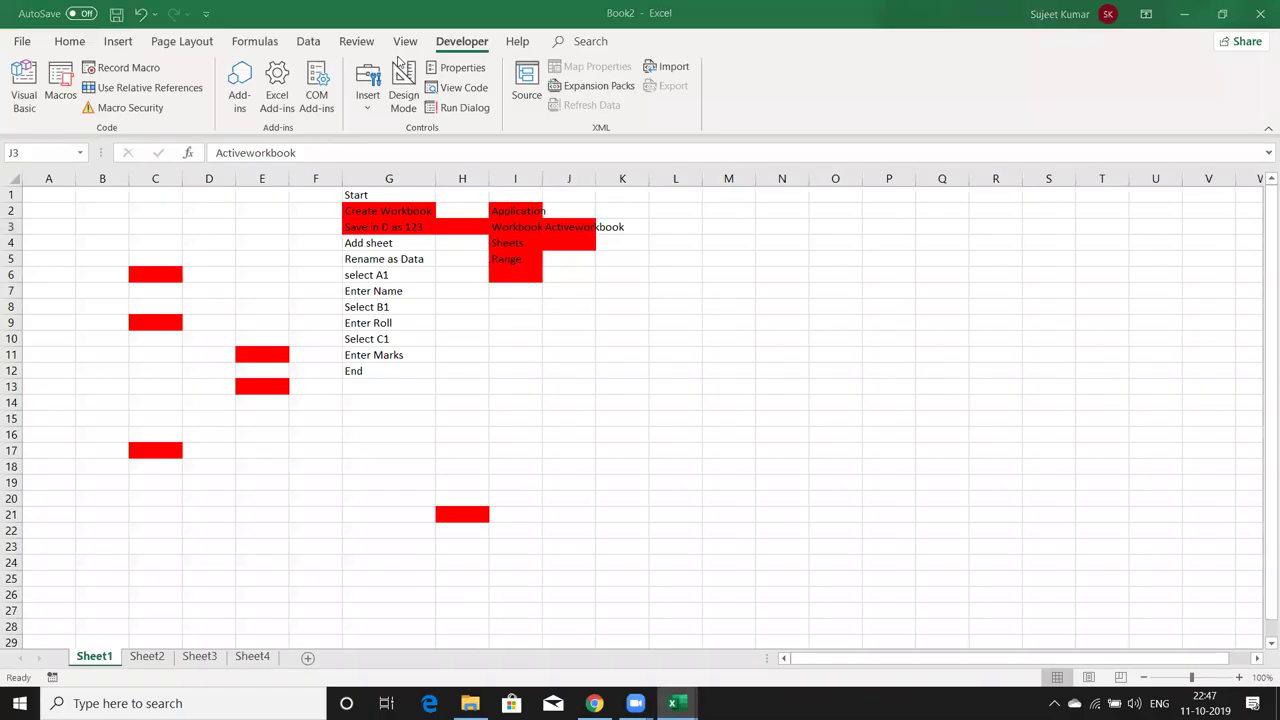
Add a Sheets.Add line to macro rr
key("alt+Tab")
key("alt+Tab")
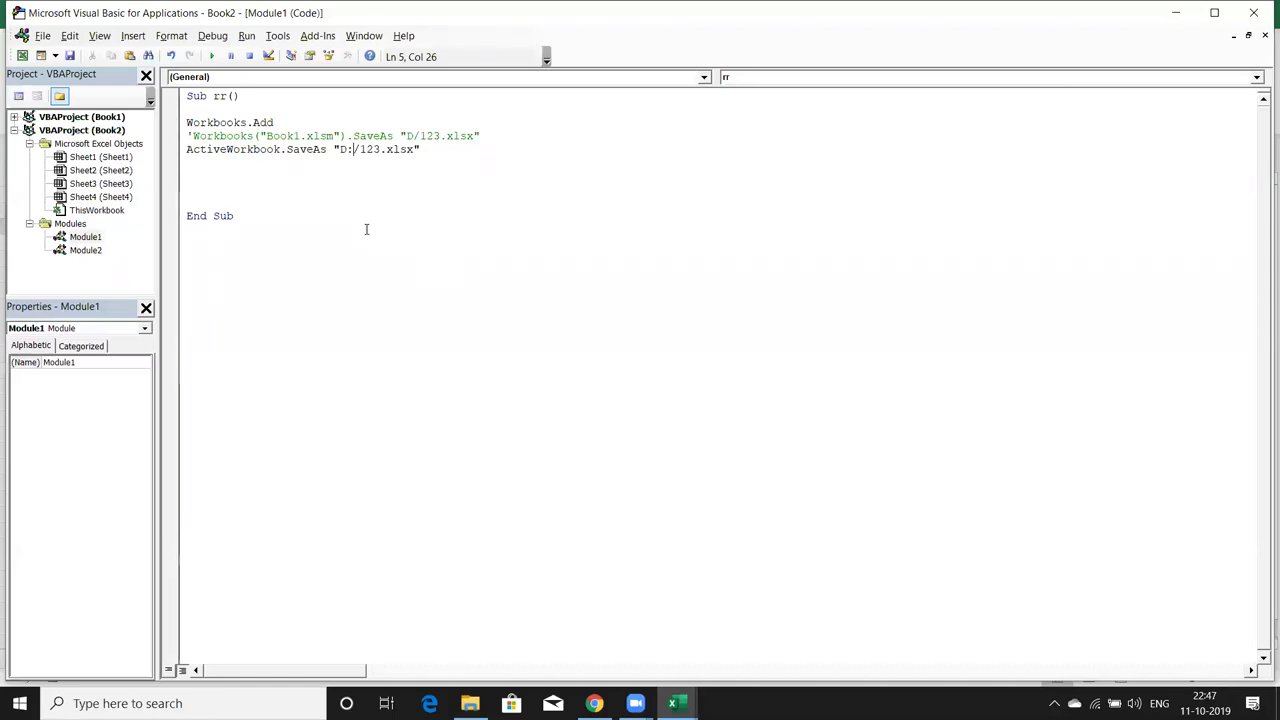
key("Down")
key("alt+F11")
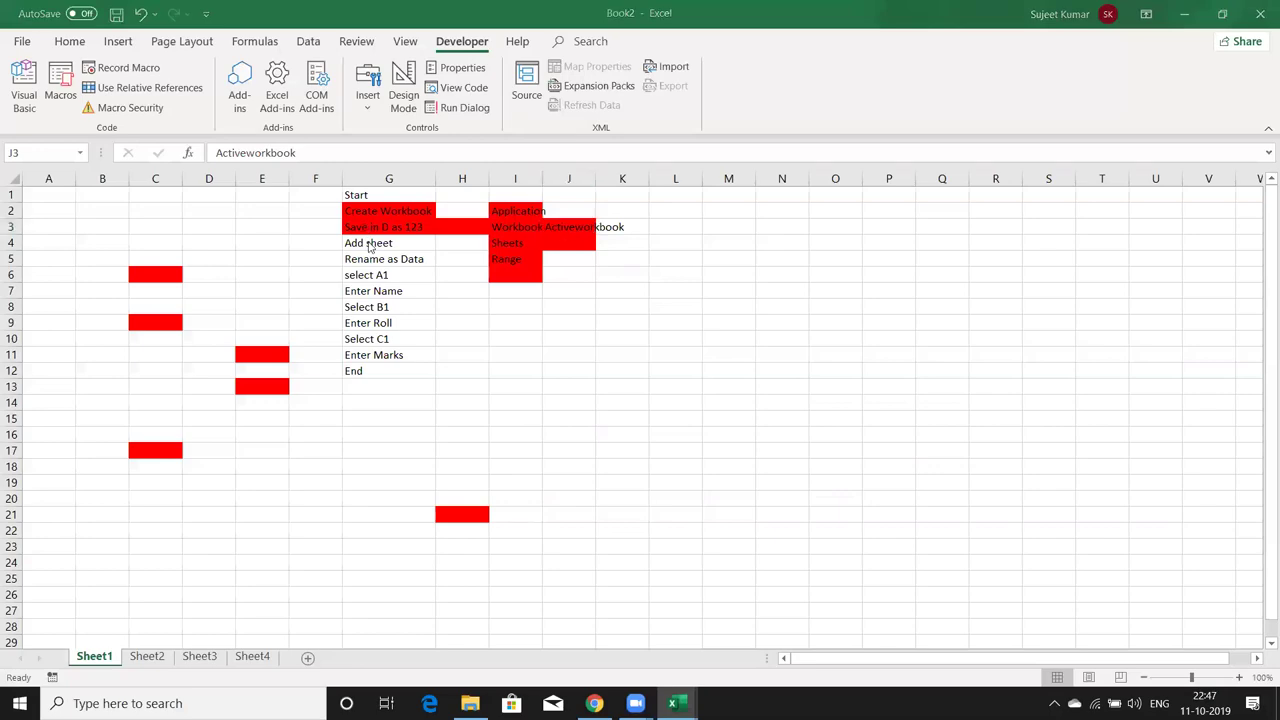
key("alt+F11")
type("sheets.ad")
key("Tab")
key("Return")
Add Sheets("Sheet1").Name = "Data" below it and comment that line out
key("alt+F11")
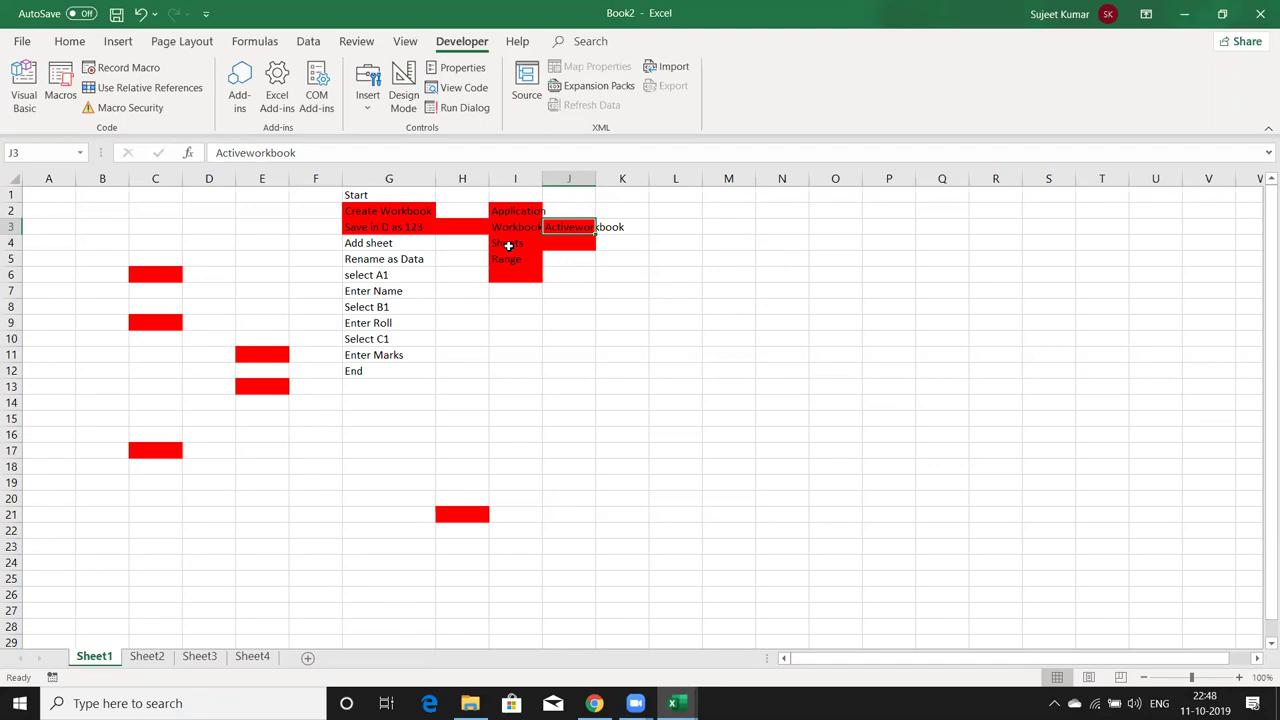
key("alt+F11")
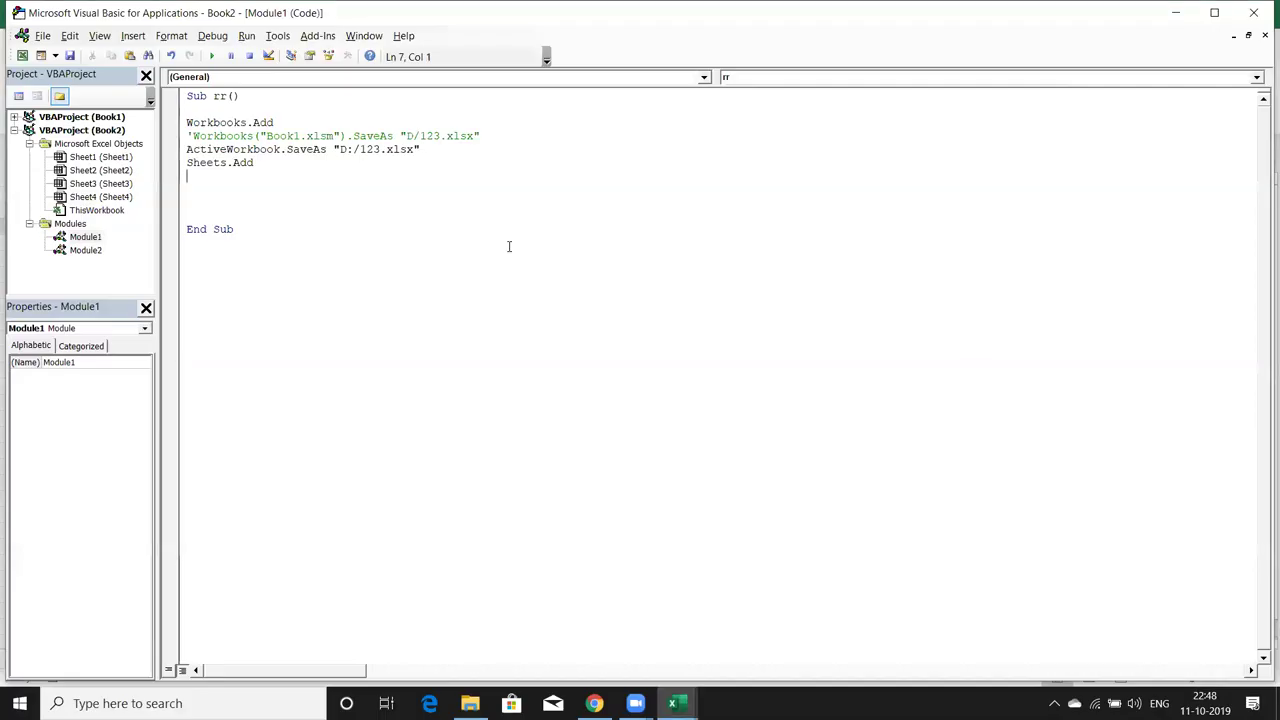
type("sheets(")
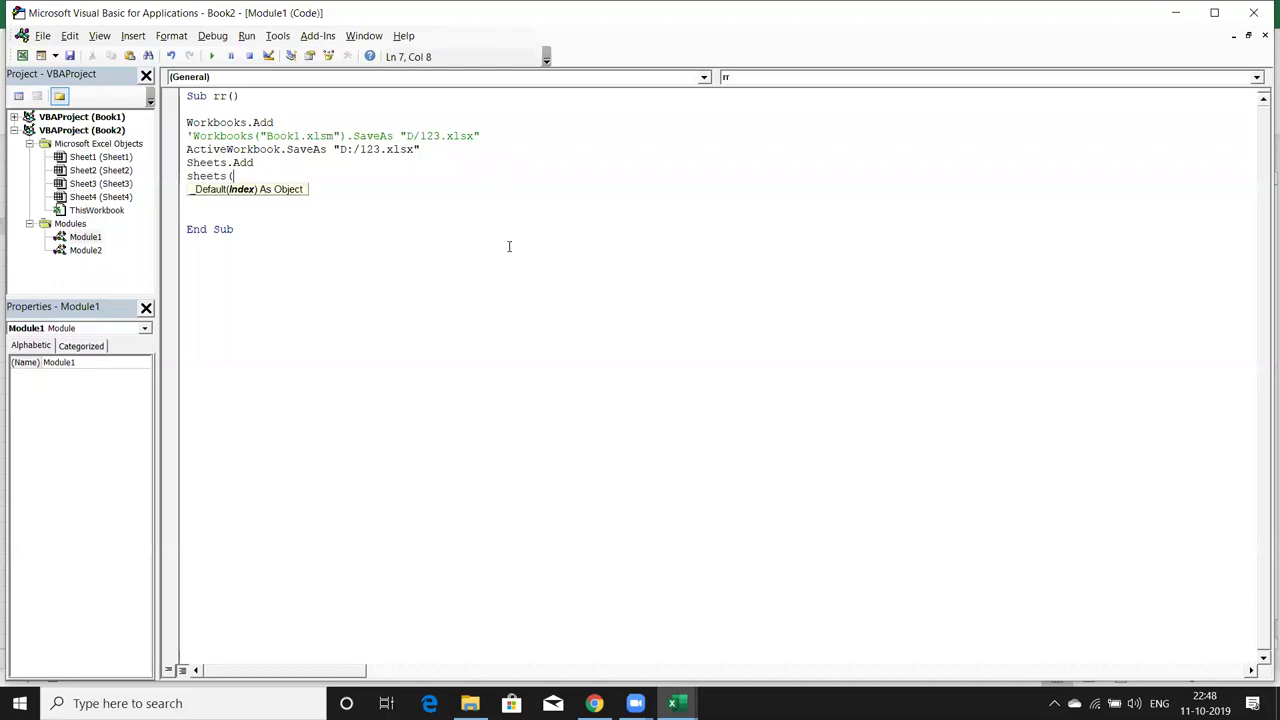
type("\"Sheet")
type("1\")")
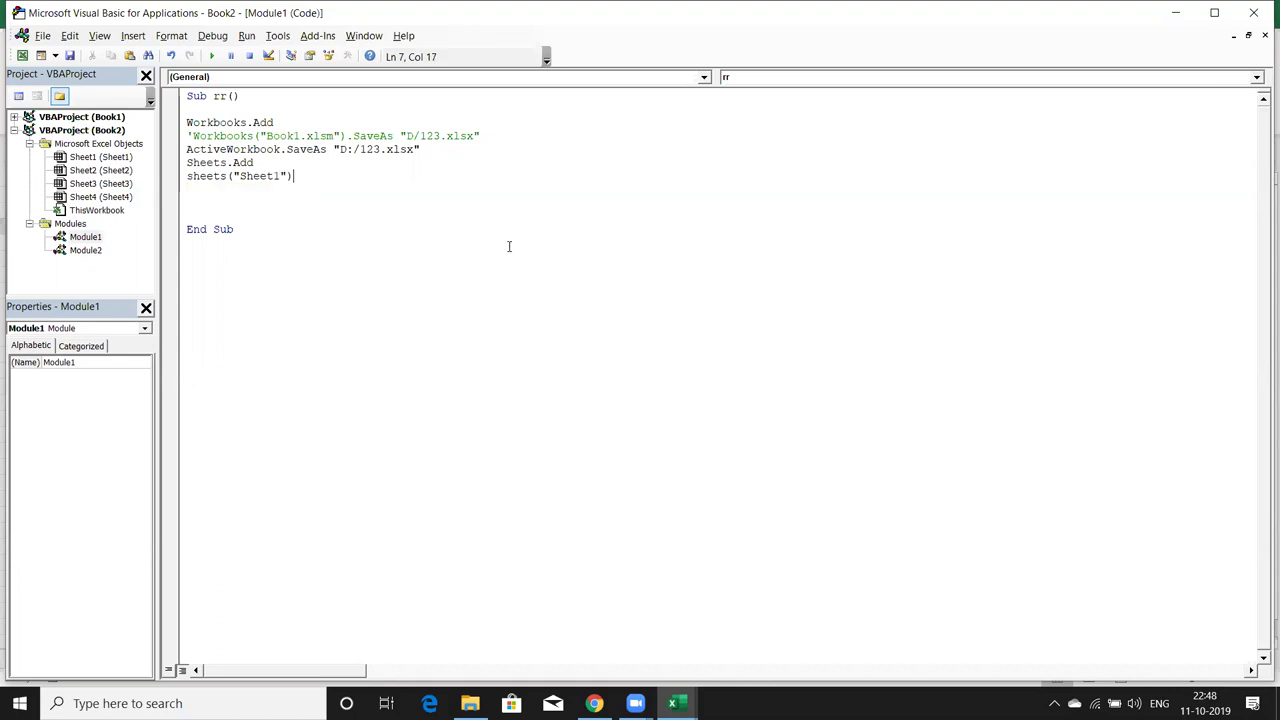
type(".name=\"Data\"")
key("Return")
left_click(180, 140)
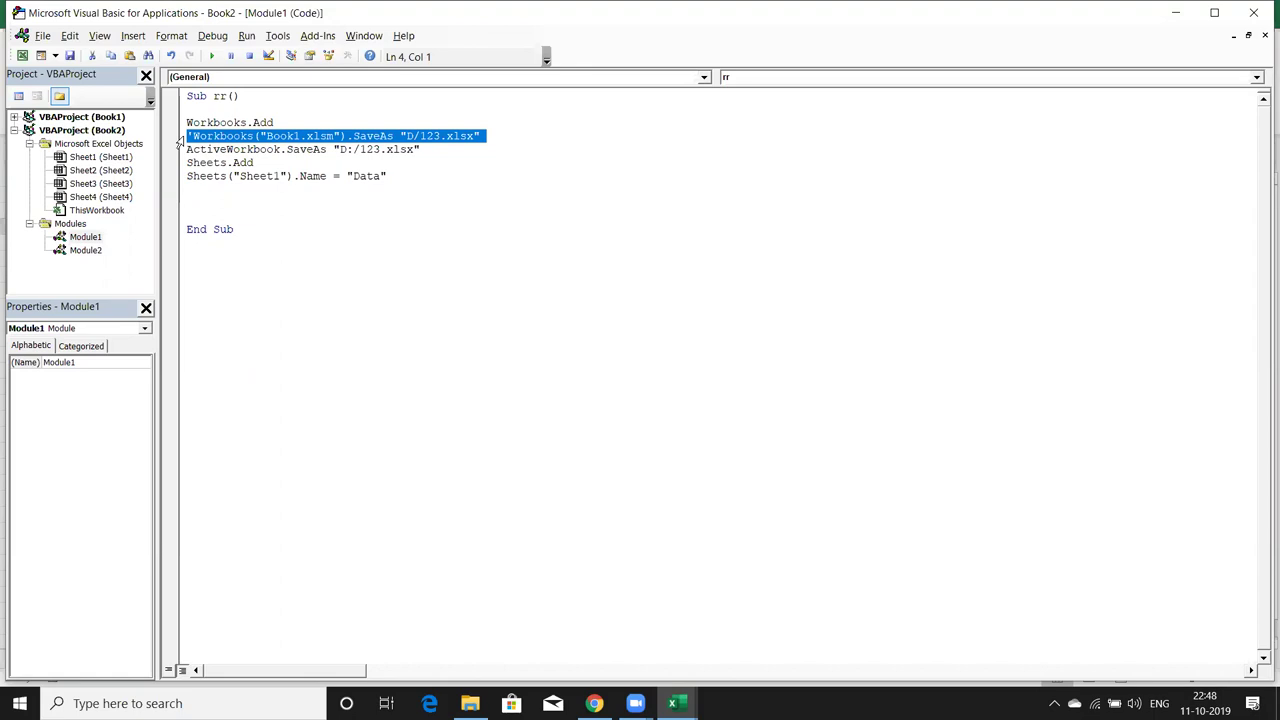
left_click(190, 176)
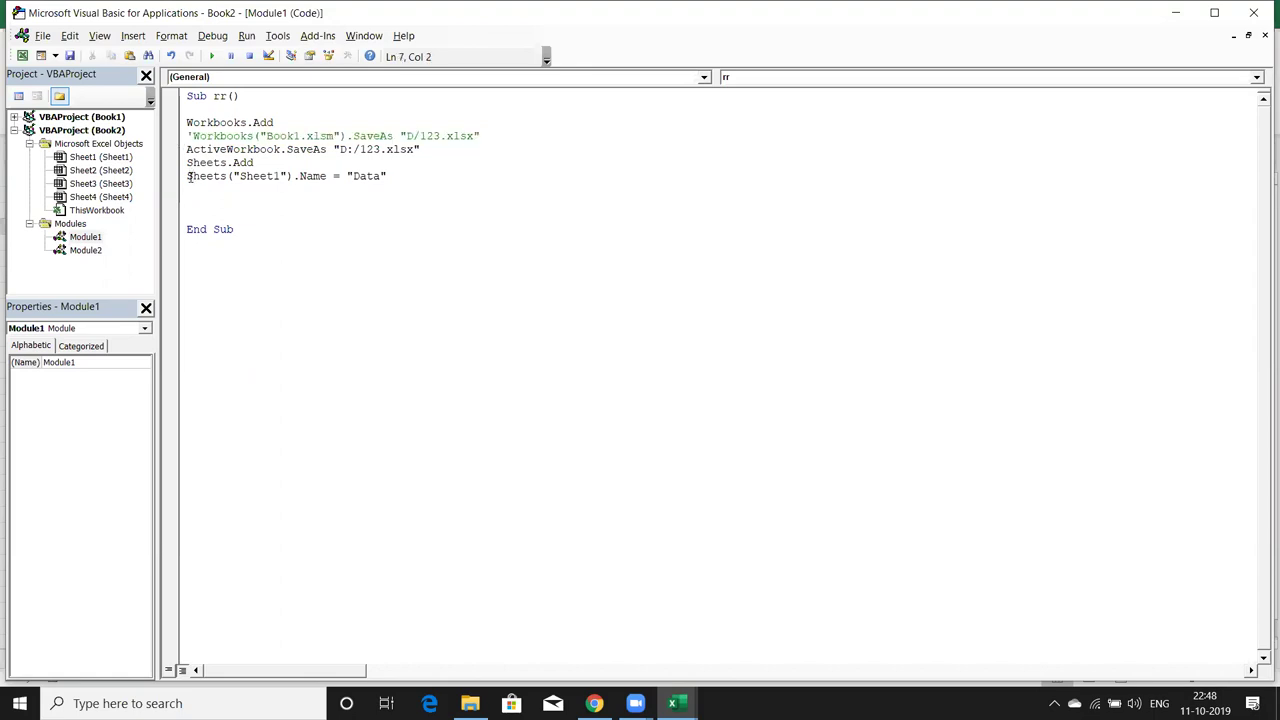
left_click(187, 176)
type("'")
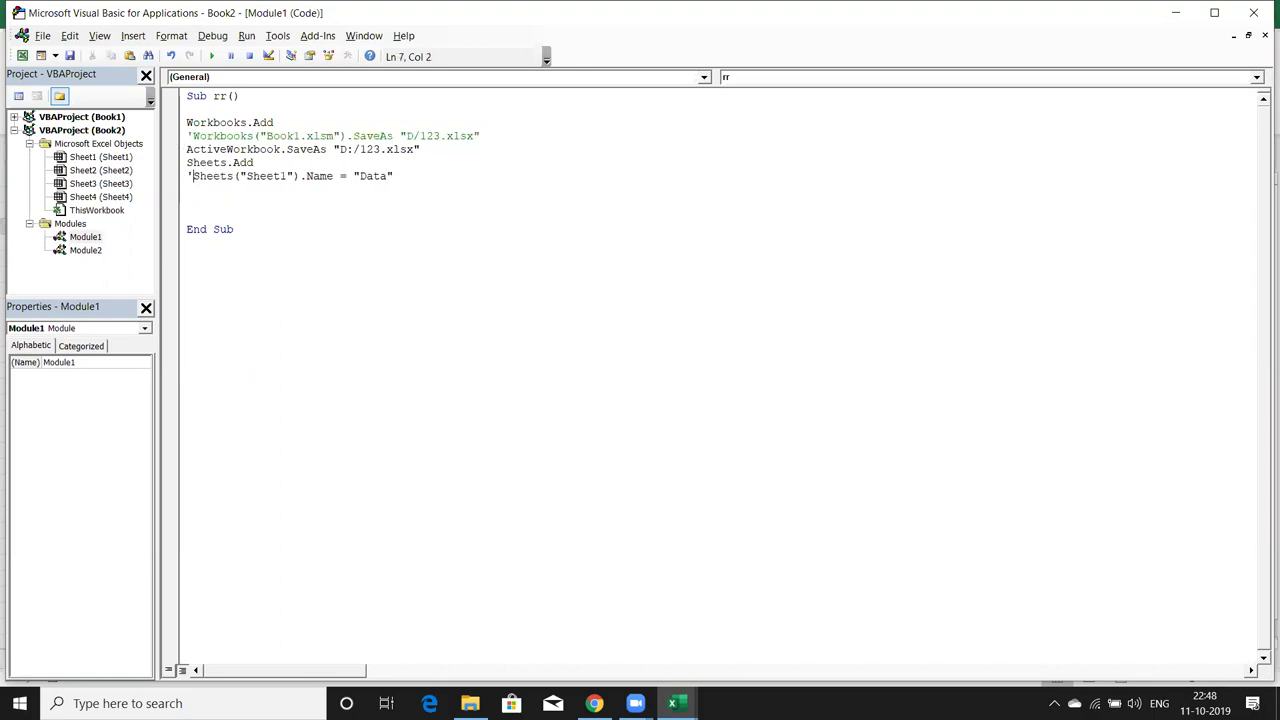
key("Down")
Enter activesheet in cell J4 beside Sheets on the planning sheet
key("alt+F11")
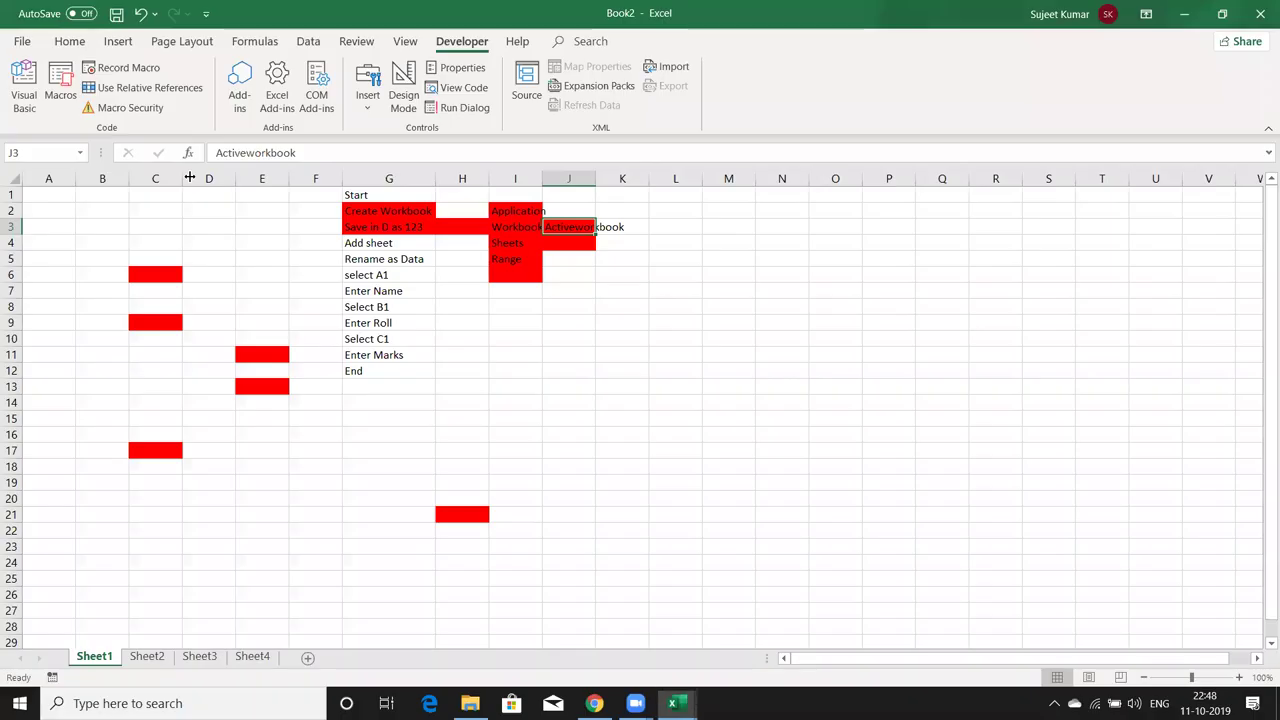
key("Down")
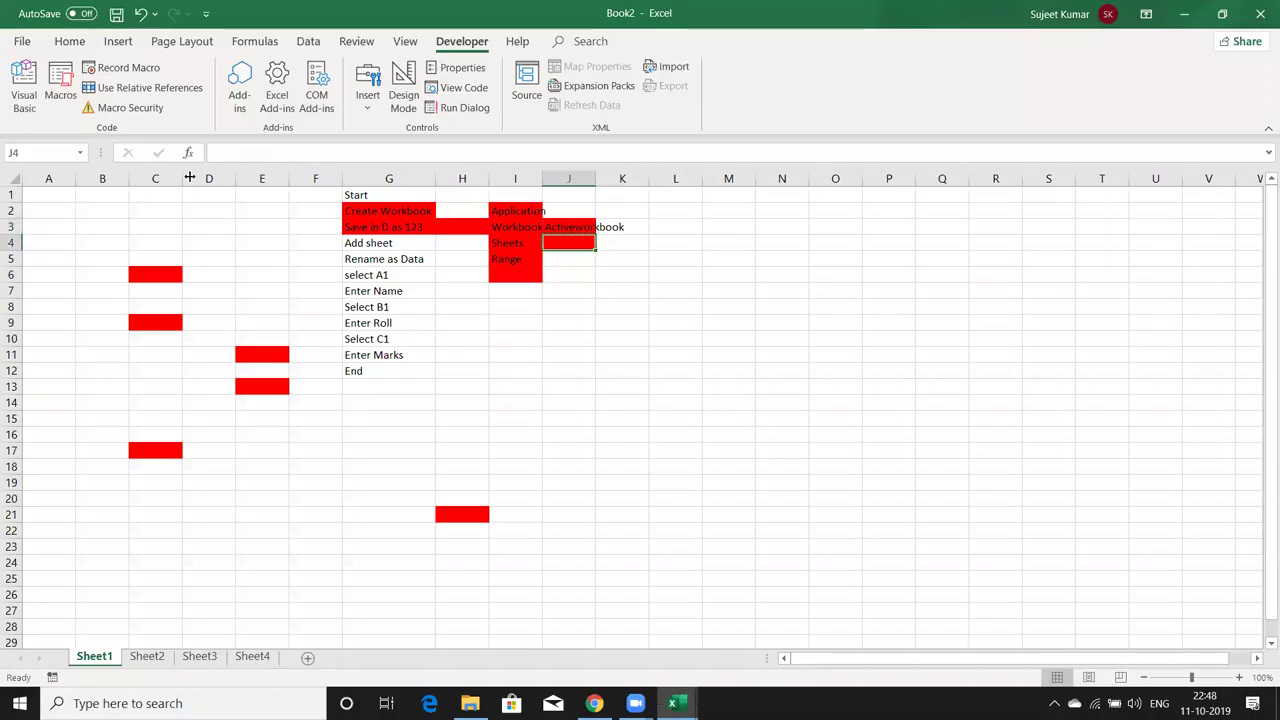
type("act")
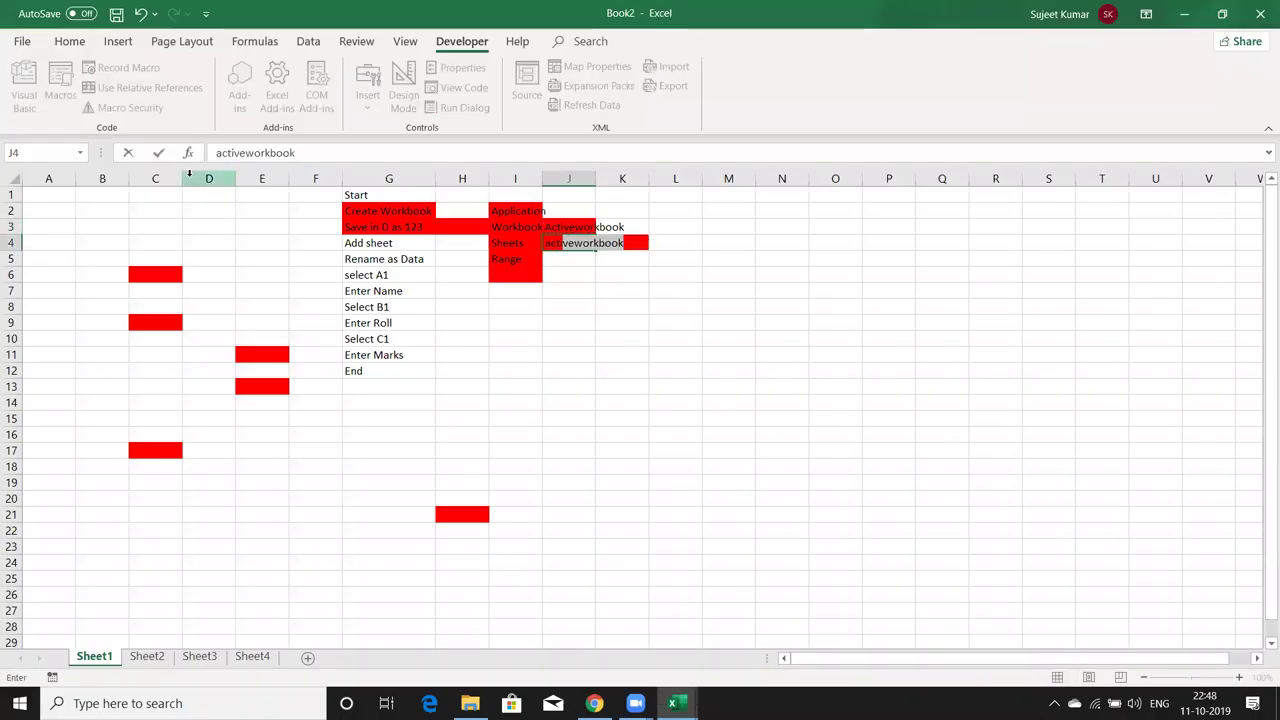
type("ive")
key("BackSpace")
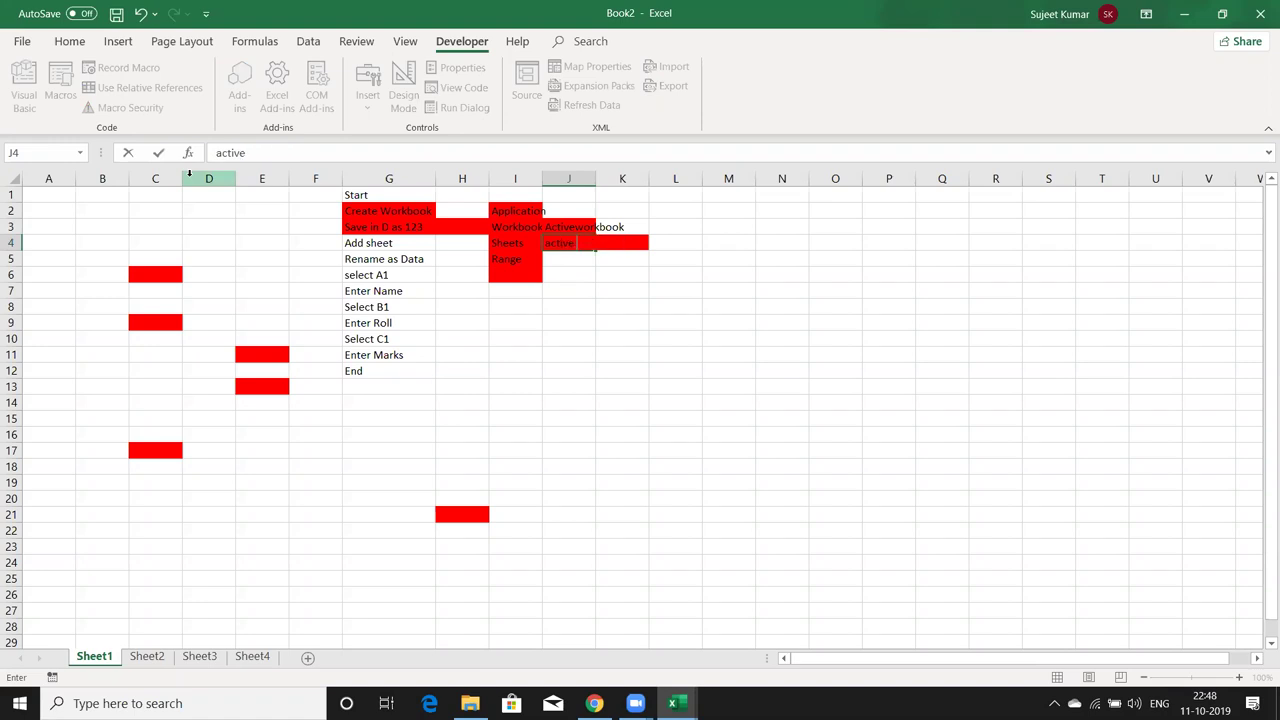
type("sheet")
key("Return")
Duplicate the rename line in the macro and comment out the original
key("alt+F11")
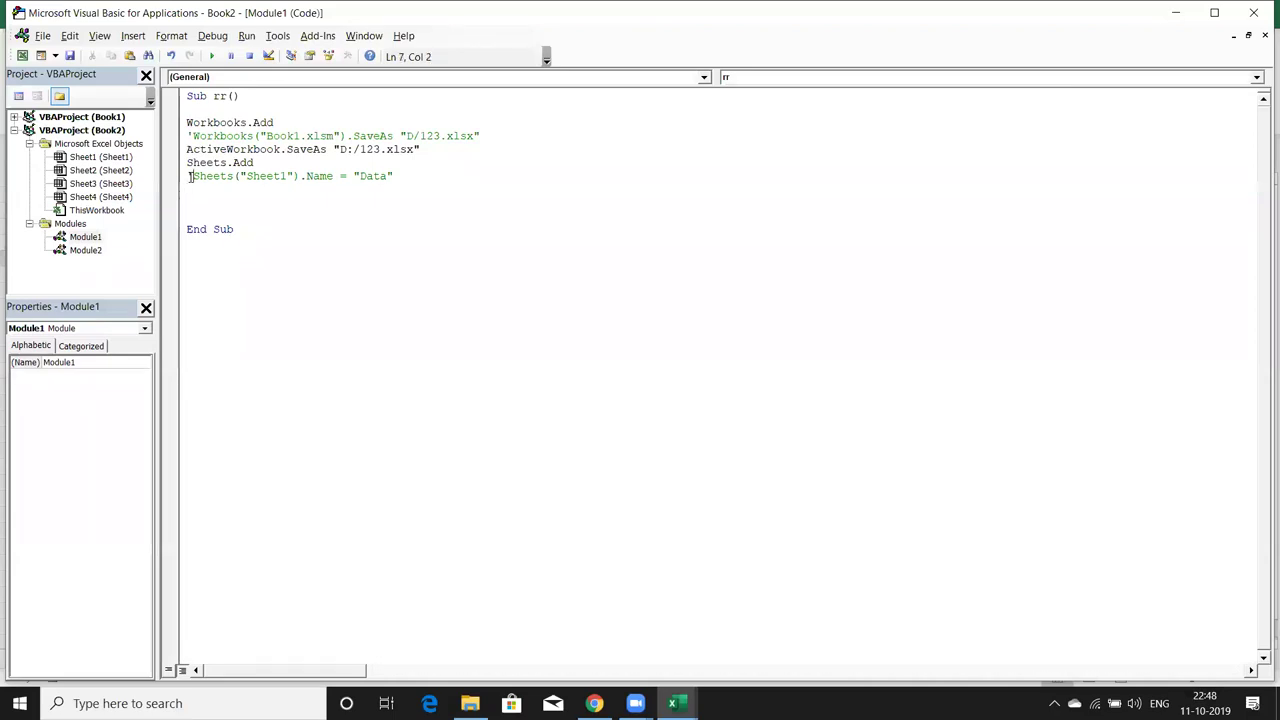
left_click(189, 176)
key("shift+End")
key("ctrl+c")
key("Down")
key("ctrl+v")
key("Return")
left_click(187, 176)
type("'")
Replace Sheets("Sheet1") with ActiveSheet on the duplicate rename line
left_click(176, 199)
left_click_drag(186, 189, 294, 189)
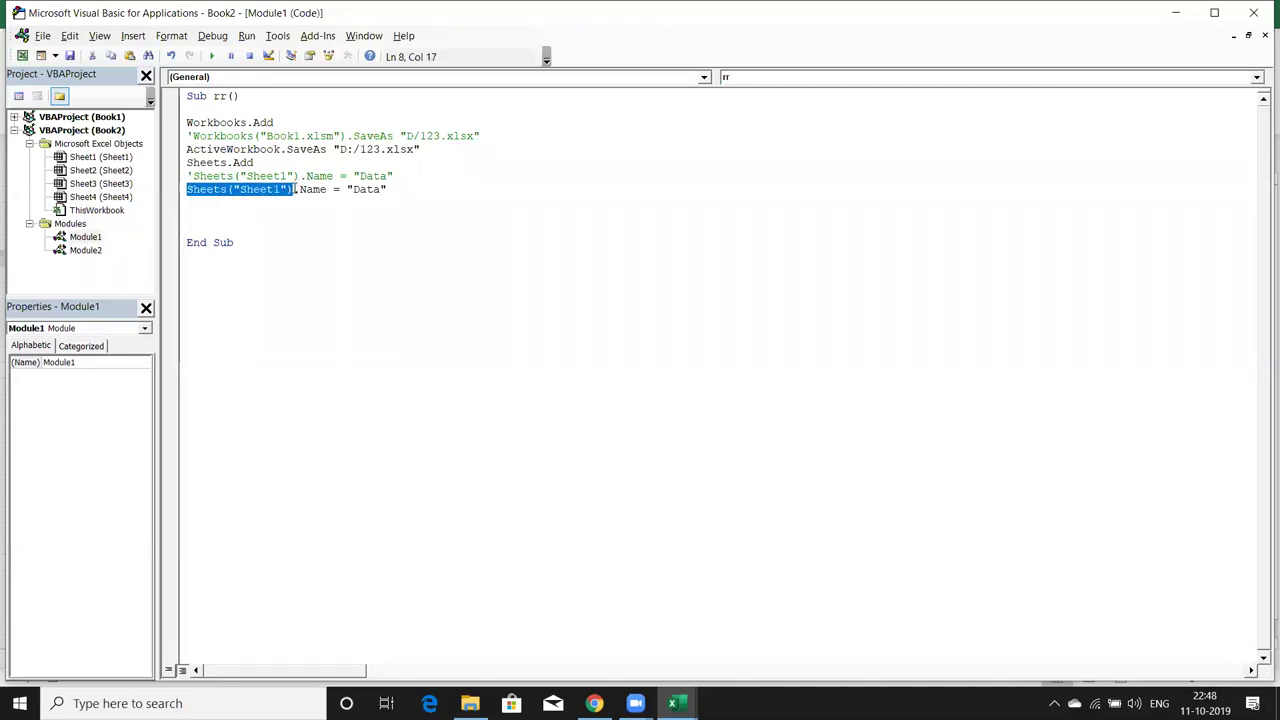
type("activesheet")
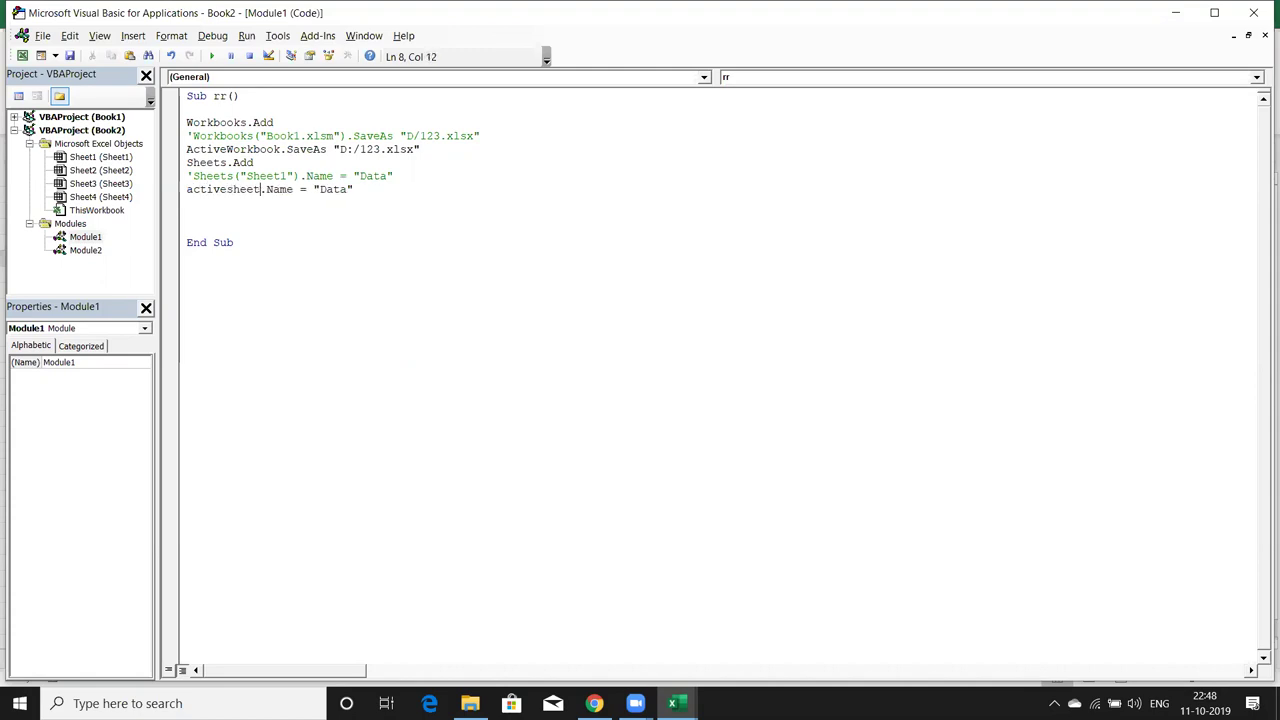
left_click(271, 209)
key("alt+F11")
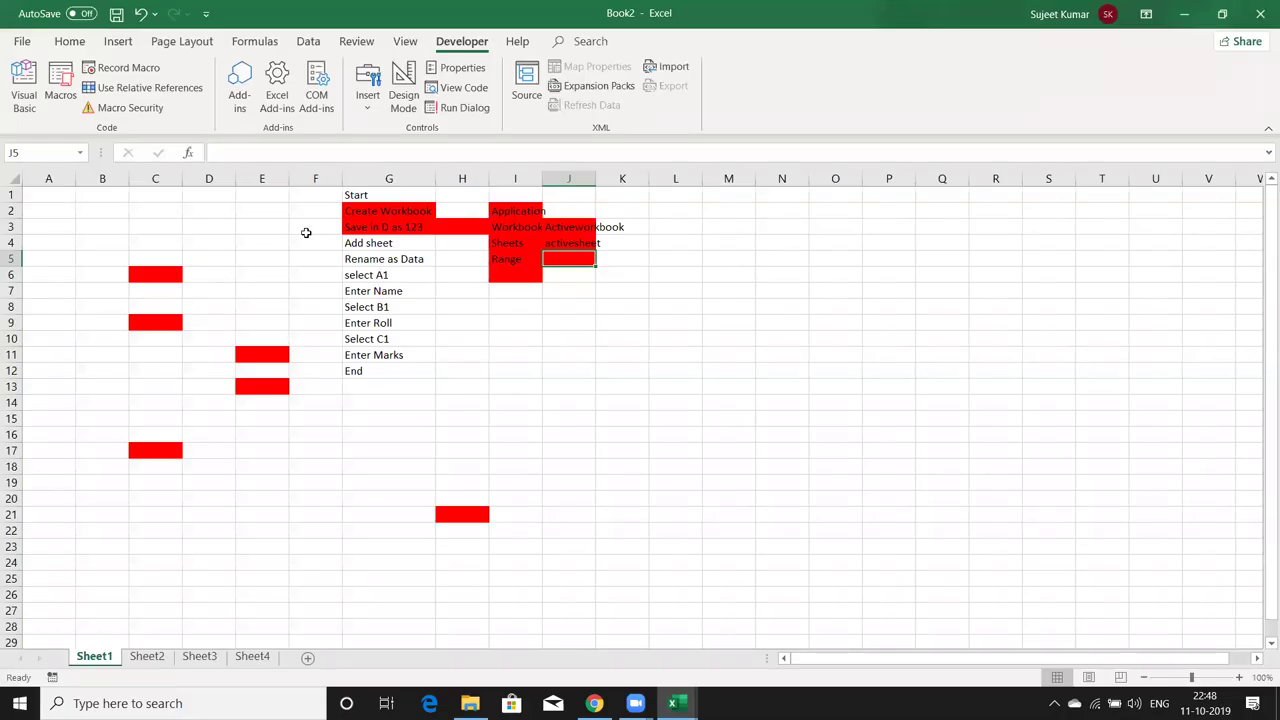
Fill the Add sheet, Rename as Data and select A1 steps (G4–G6) red
left_click(401, 260)
key("F4")
key("alt+F11")
key("alt+F11")
left_click(394, 243)
key("F4")
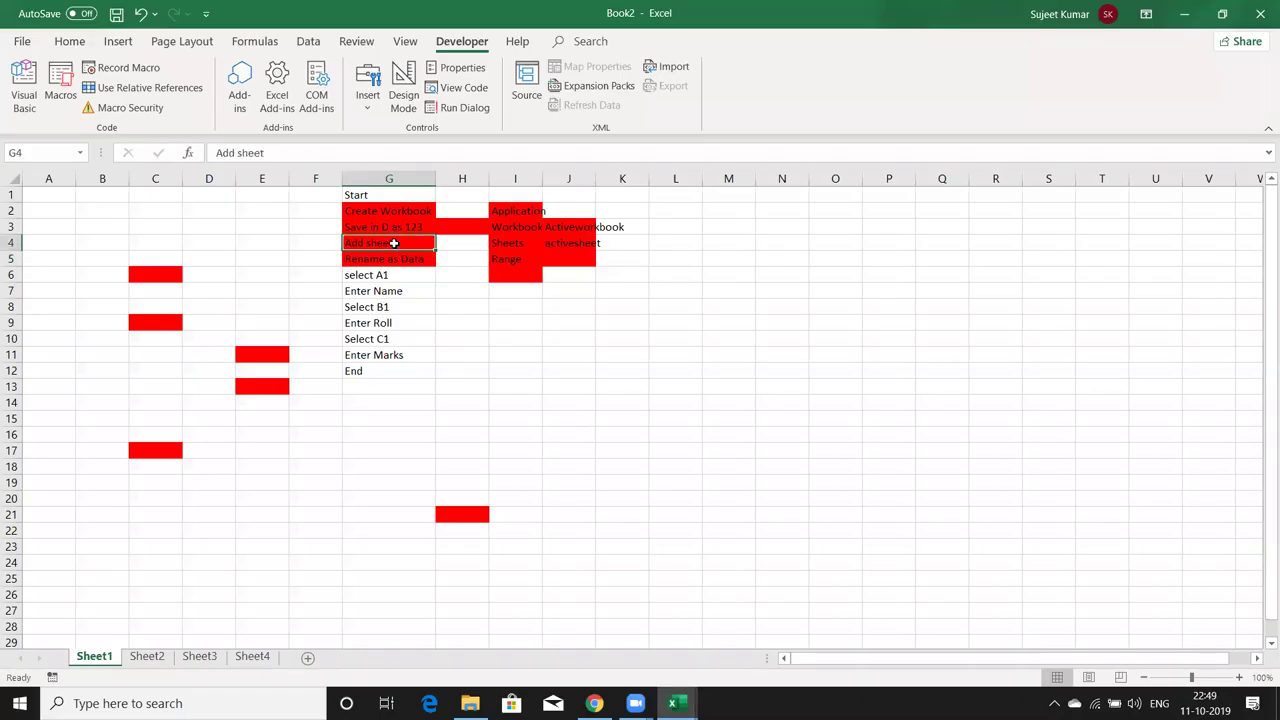
left_click(389, 277)
key("F4")
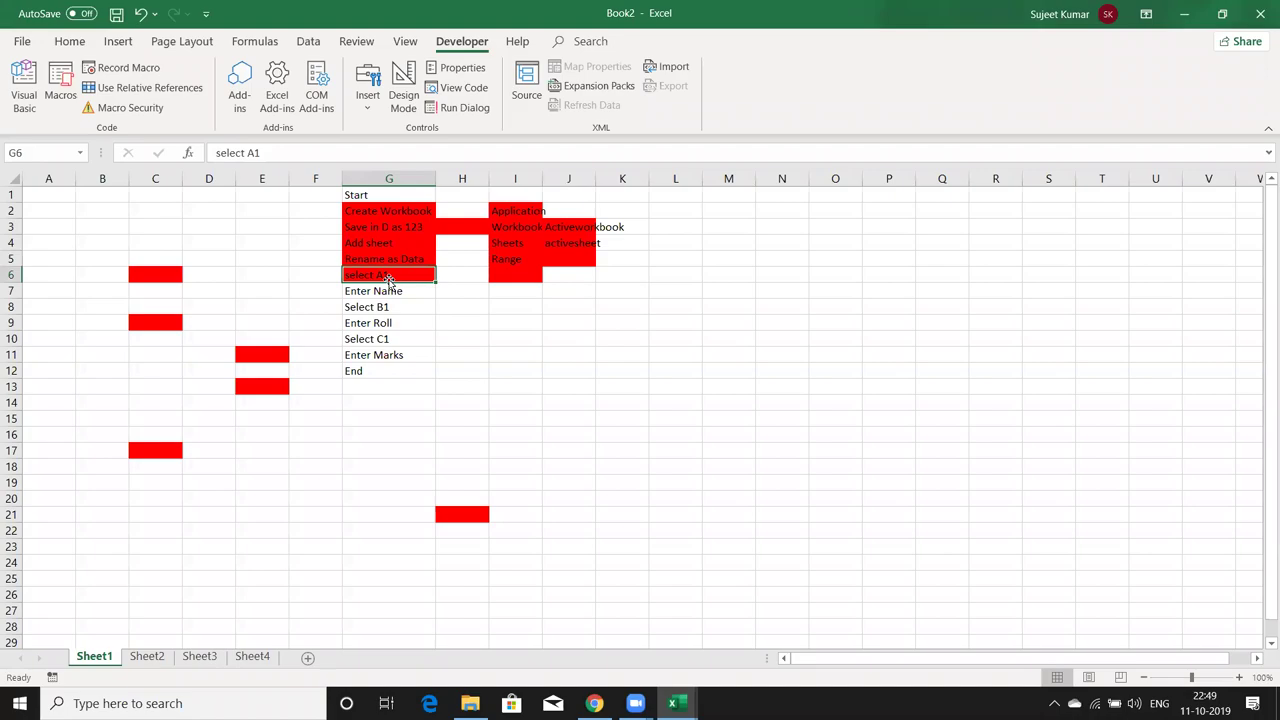
key("alt+Tab")
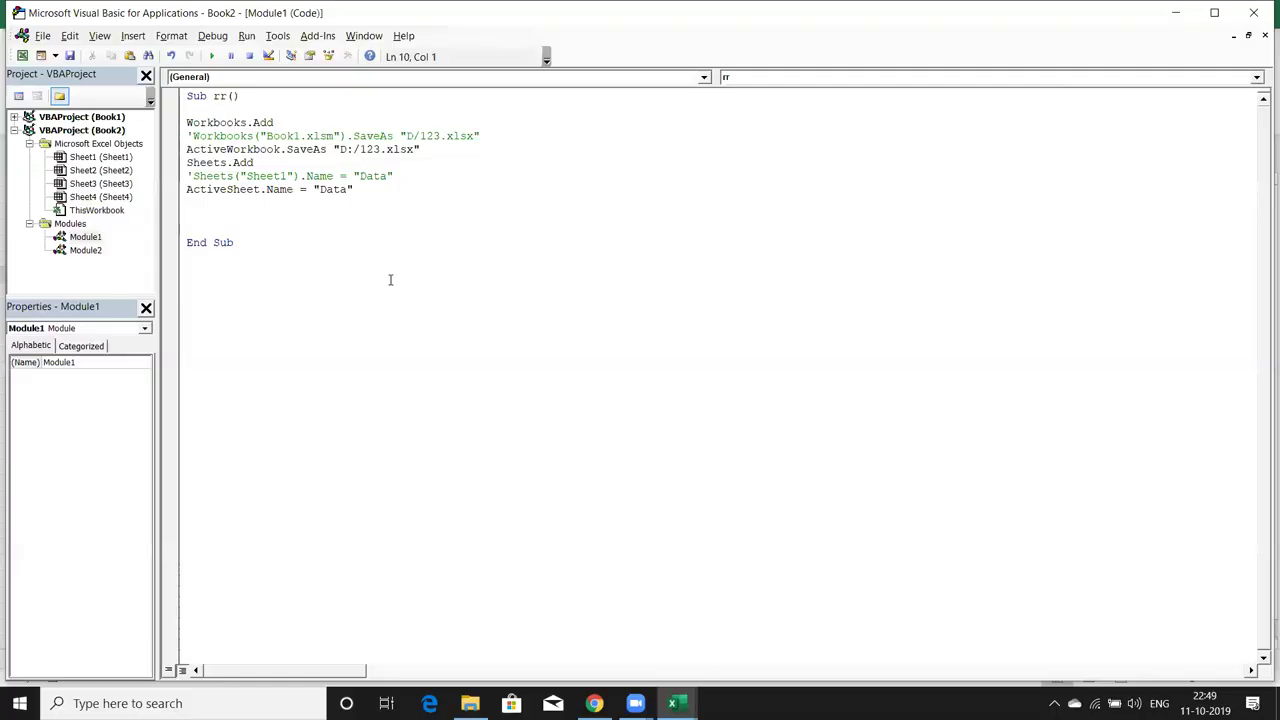
key("alt+Tab")
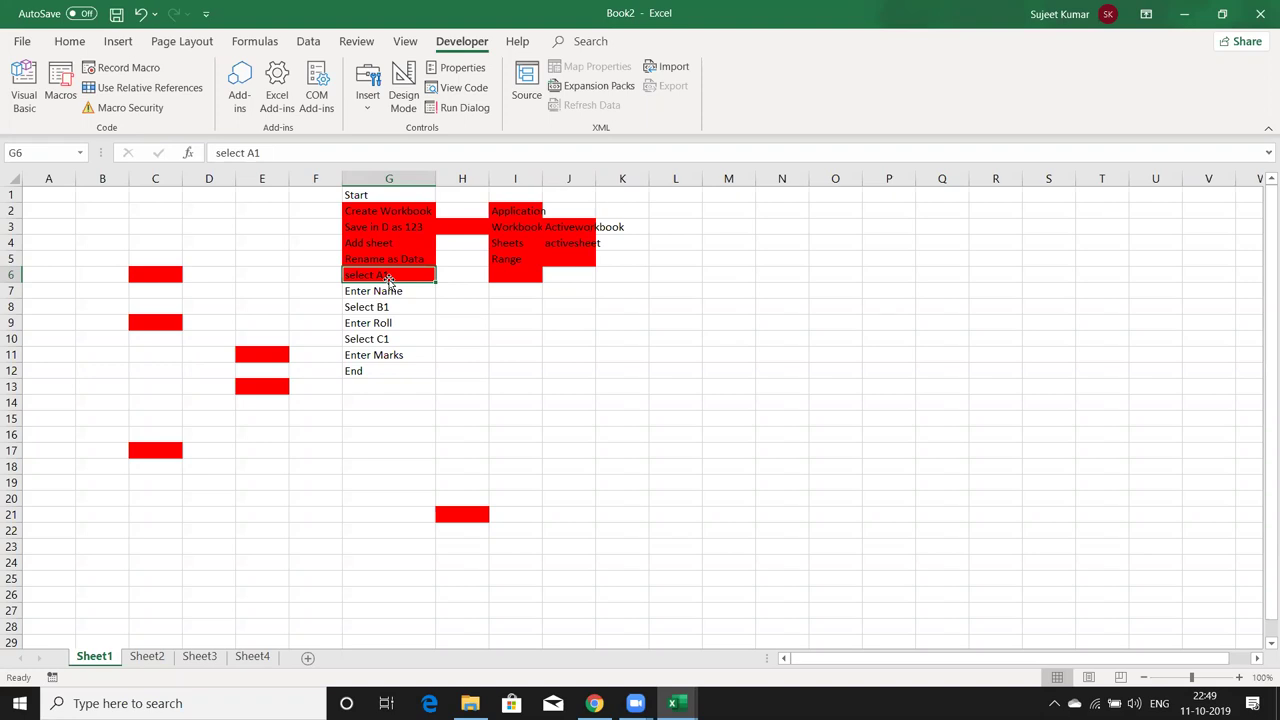
key("alt+Tab")
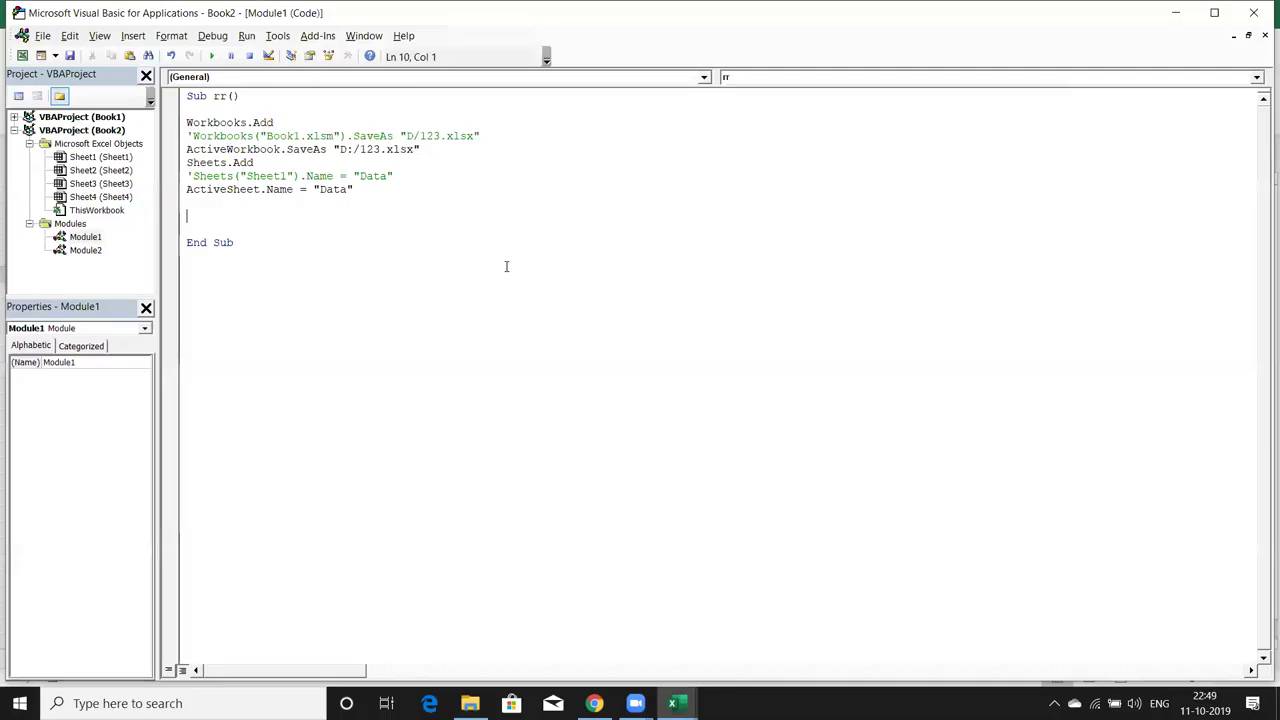
Add Range("A1").Select and Selection.Value = "NAme" lines to the macro
key("Up")
type("range(\"A1\"")
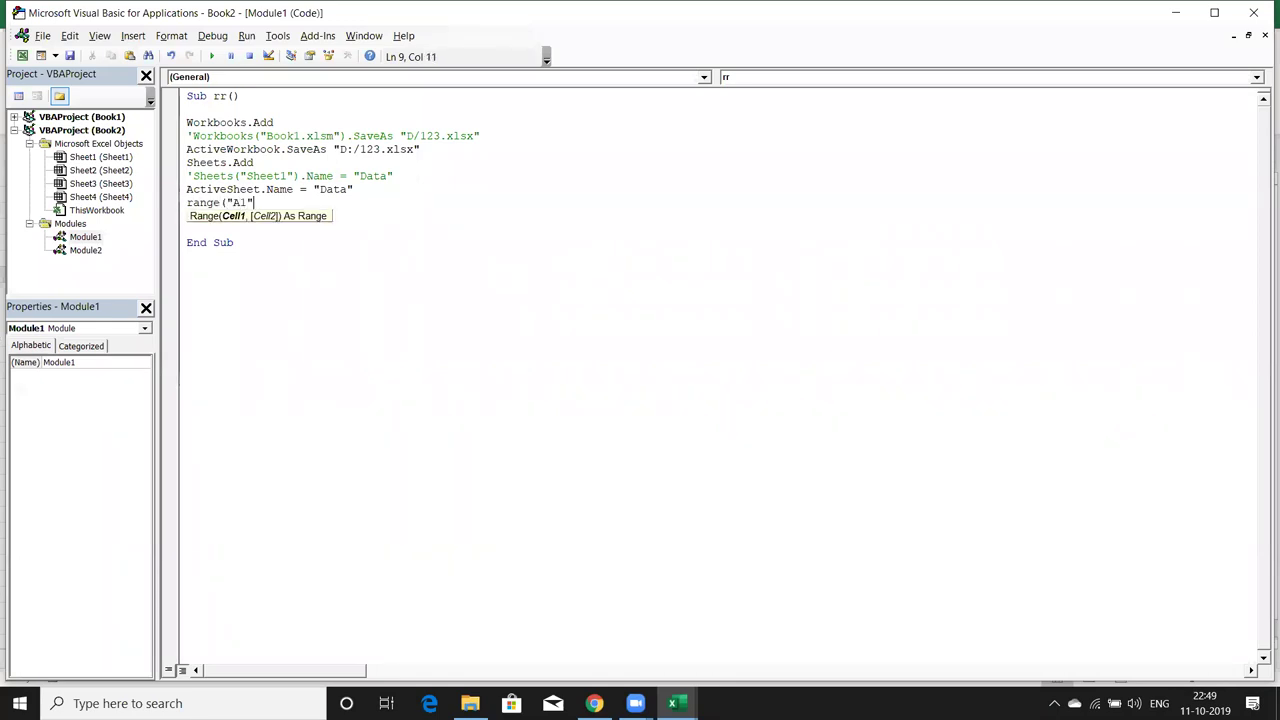
type(").se")
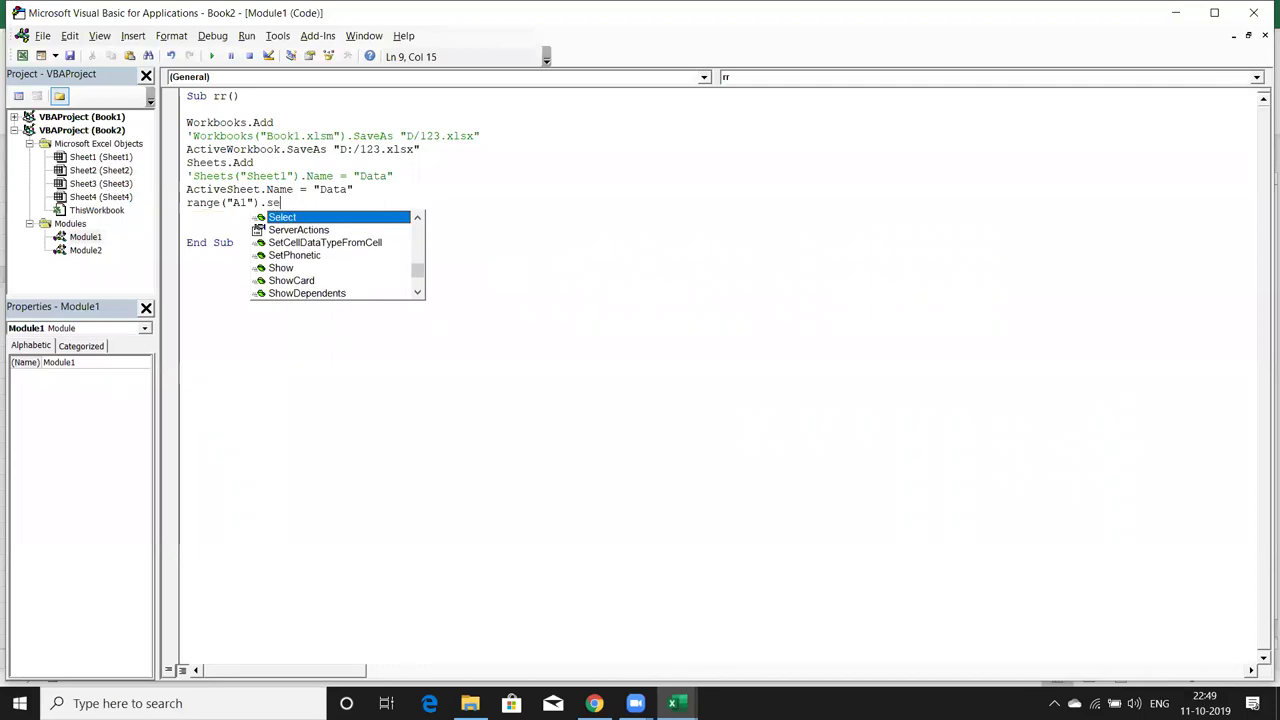
key("Tab")
key("Return")
key("alt+F11")
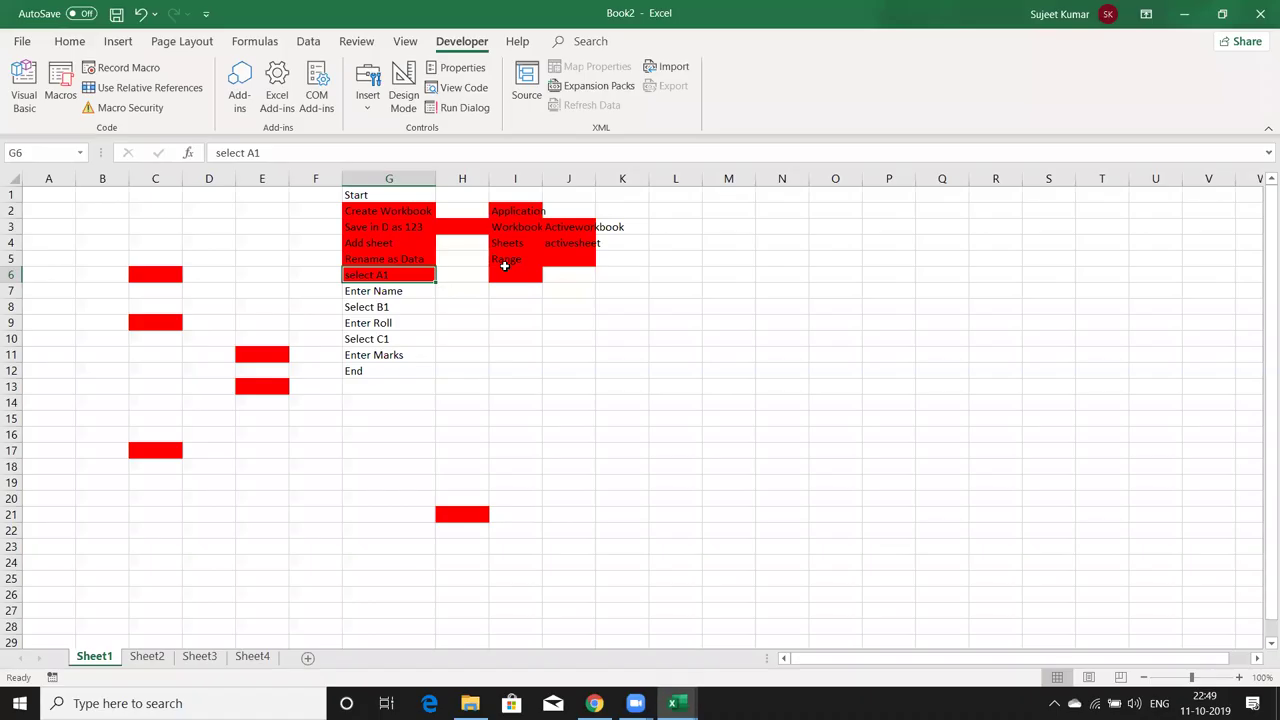
left_click(409, 291)
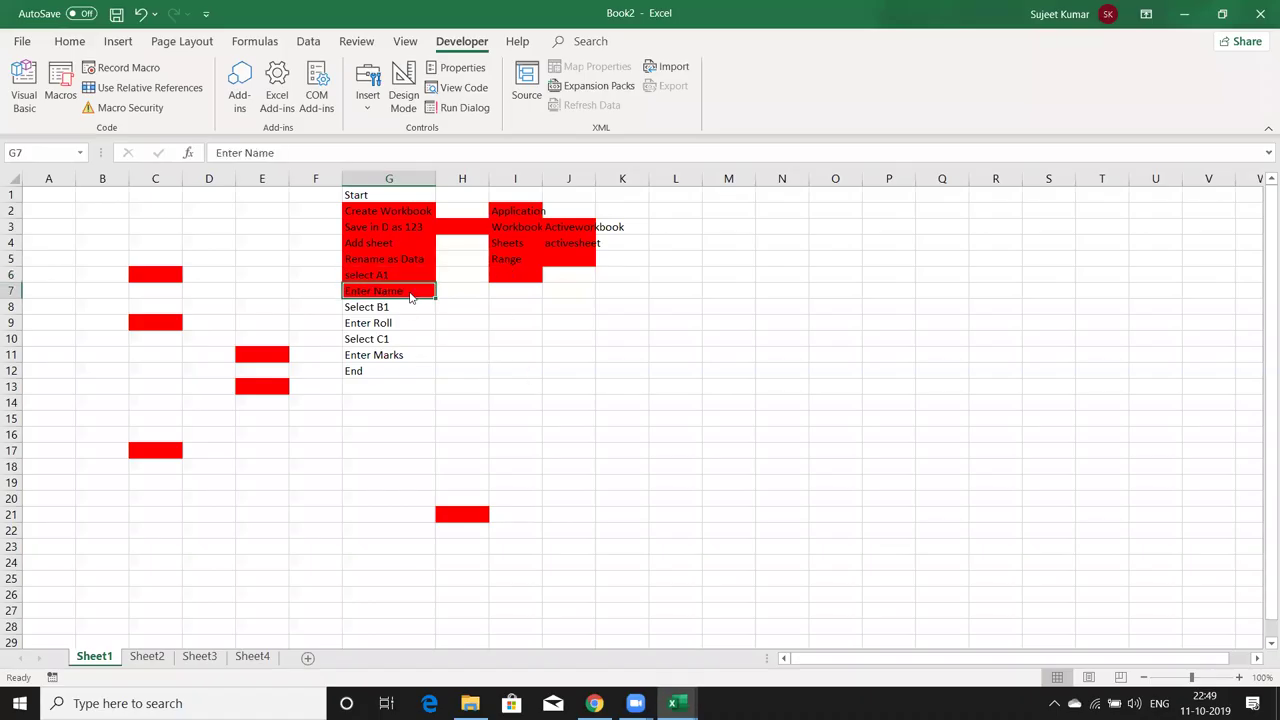
key("alt+F11")
type("selection.value=\"NAme\"")
key("Return")
Paste two copies of the lines and change their values to Roll and Marks
key("Up")
key("Up")
key("shift+Down")
key("shift+Down")
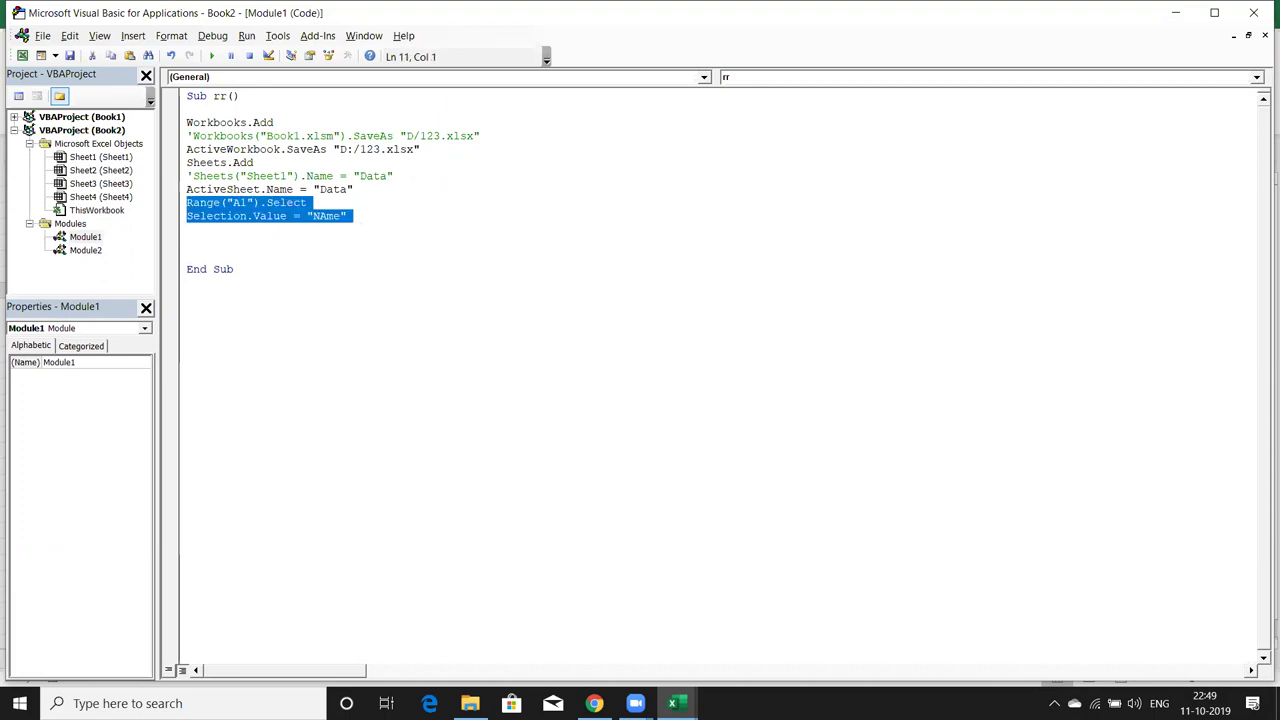
key("ctrl+c")
key("ctrl+v")
key("ctrl+v")
key("ctrl+v")
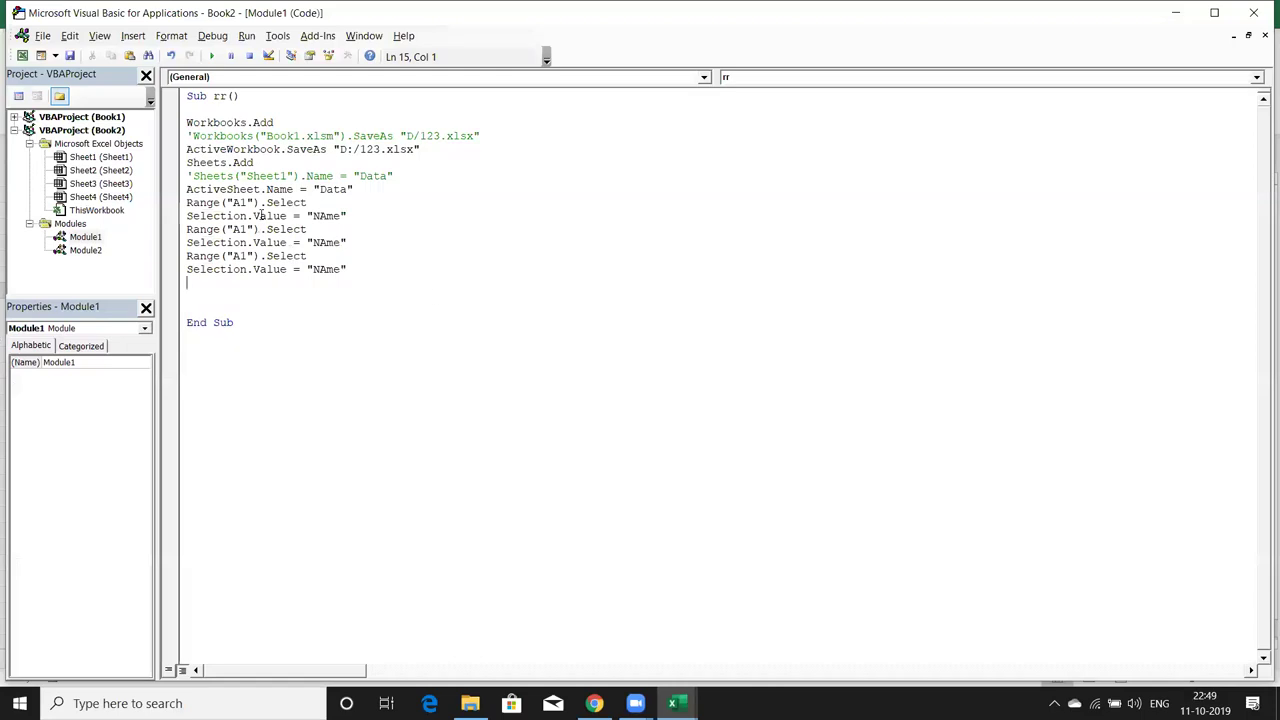
left_click(241, 229)
key("Delete")
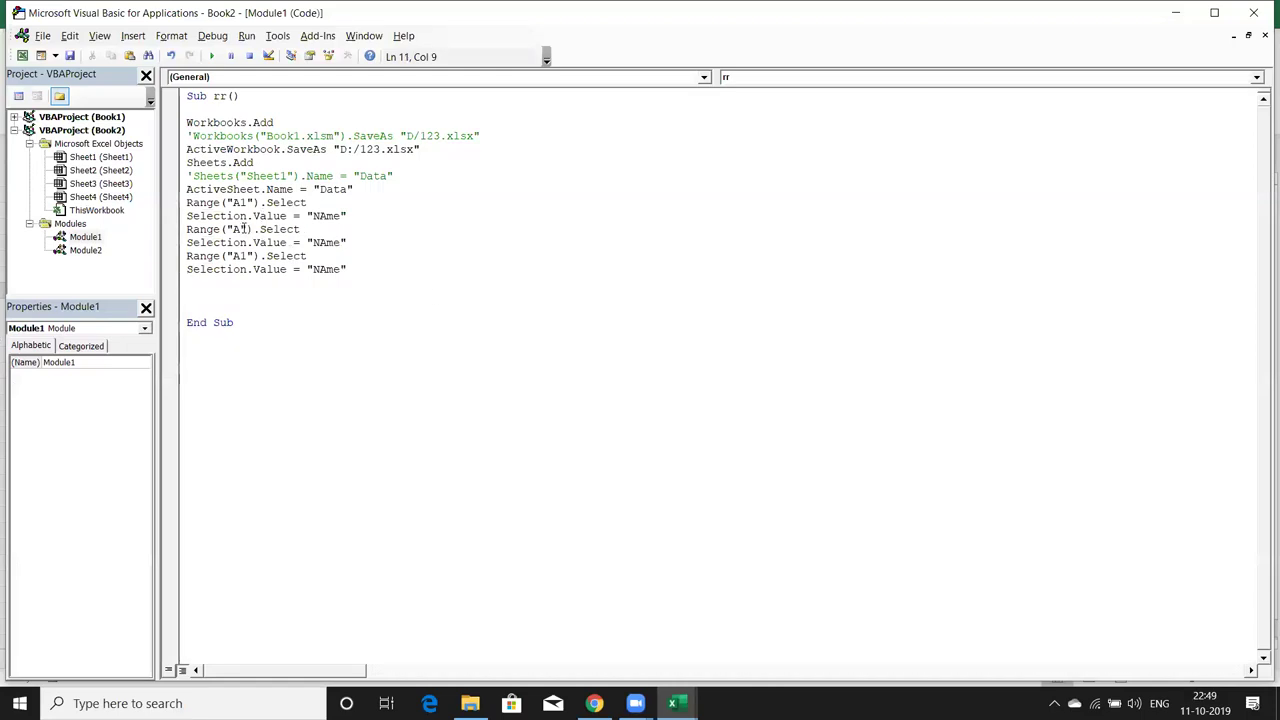
type("2")
key("BackSpace")
type("2")
double_click(330, 243)
type("Roll")
double_click(329, 270)
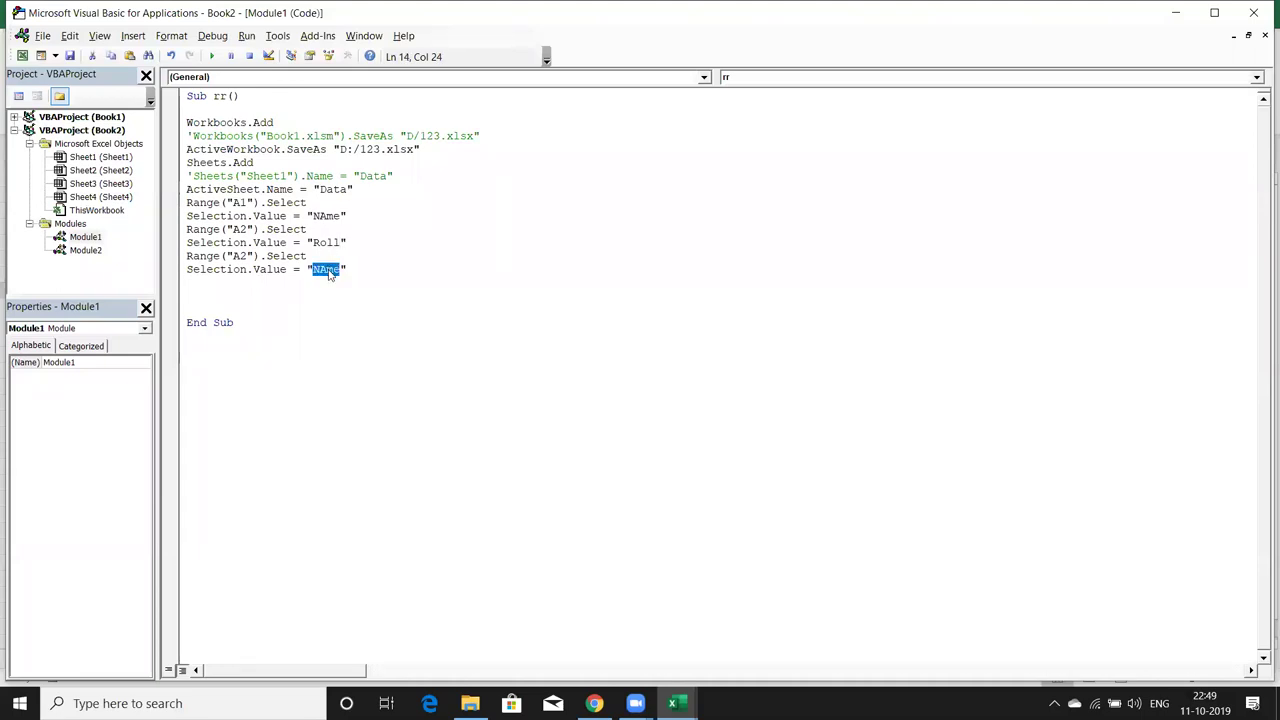
type("Marks")
Set the copied Range addresses to b2 and c1
left_click(298, 290)
left_click(250, 256)
key("BackSpace")
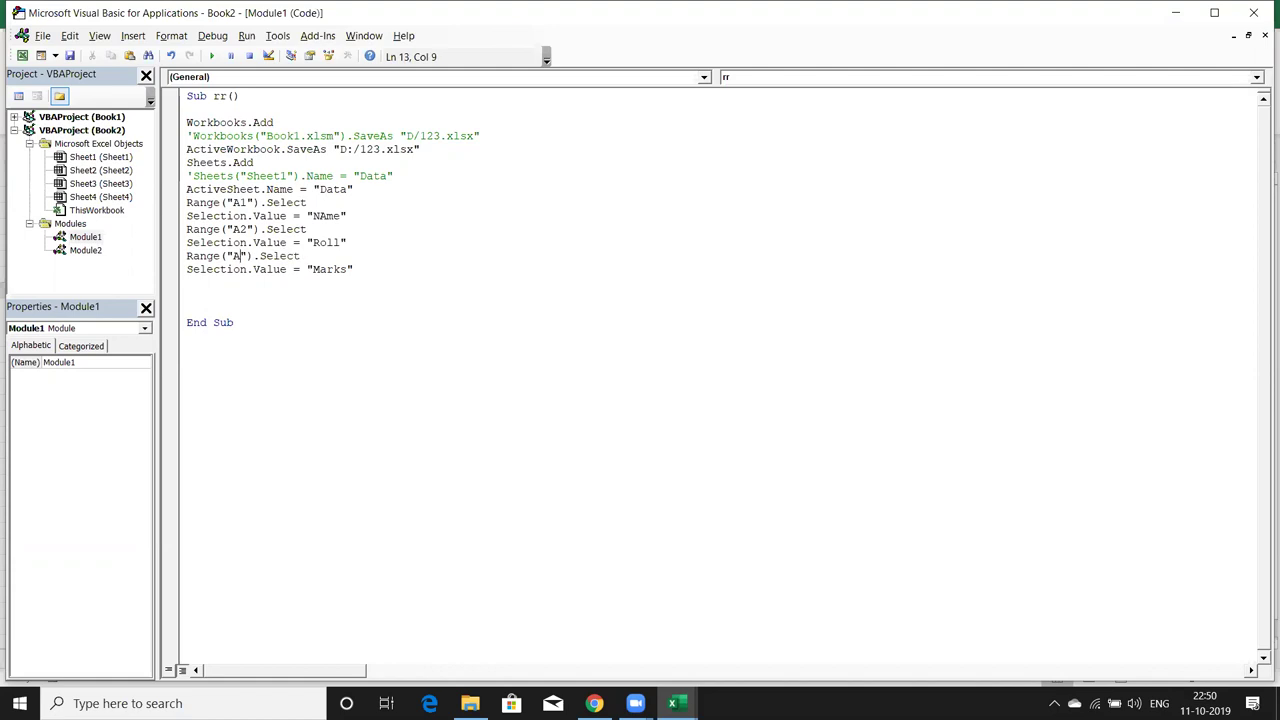
type("3")
key("BackSpace")
type("1")
key("Left")
key("BackSpace")
type("c")
key("BackSpace")
type("b")
left_click(259, 268)
left_click(205, 138)
double_click(204, 138)
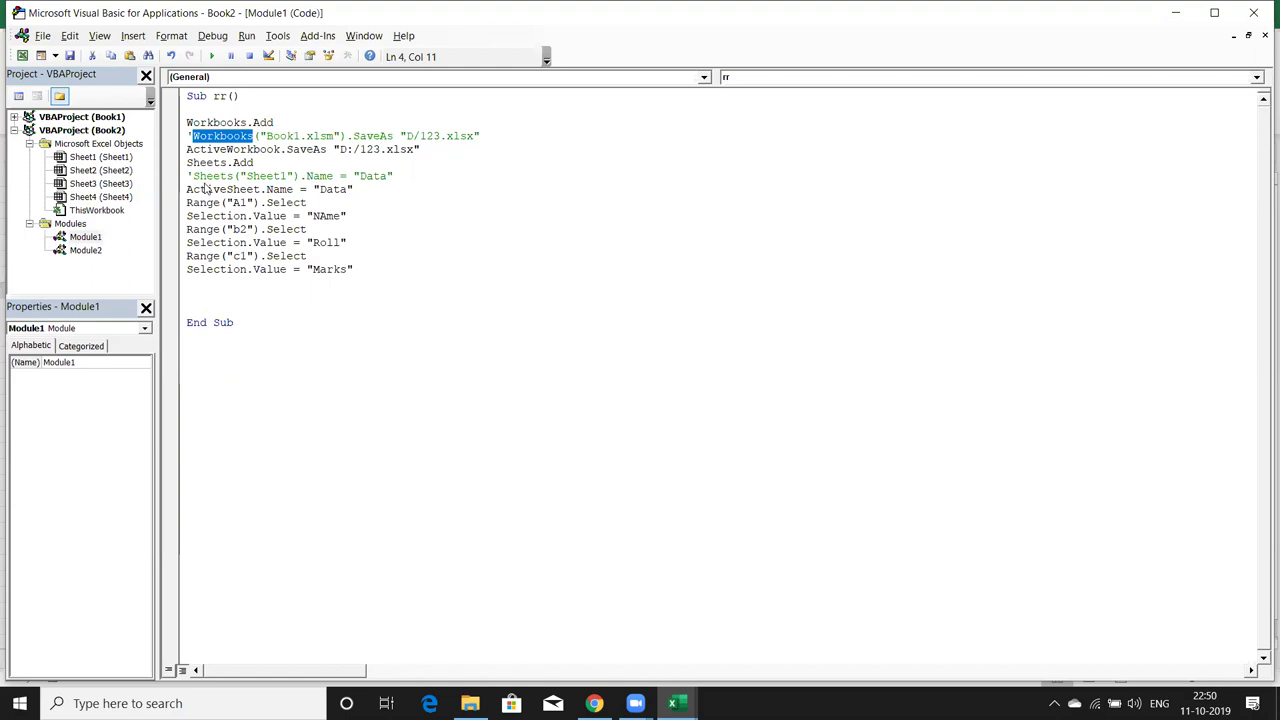
double_click(206, 189)
double_click(210, 176)
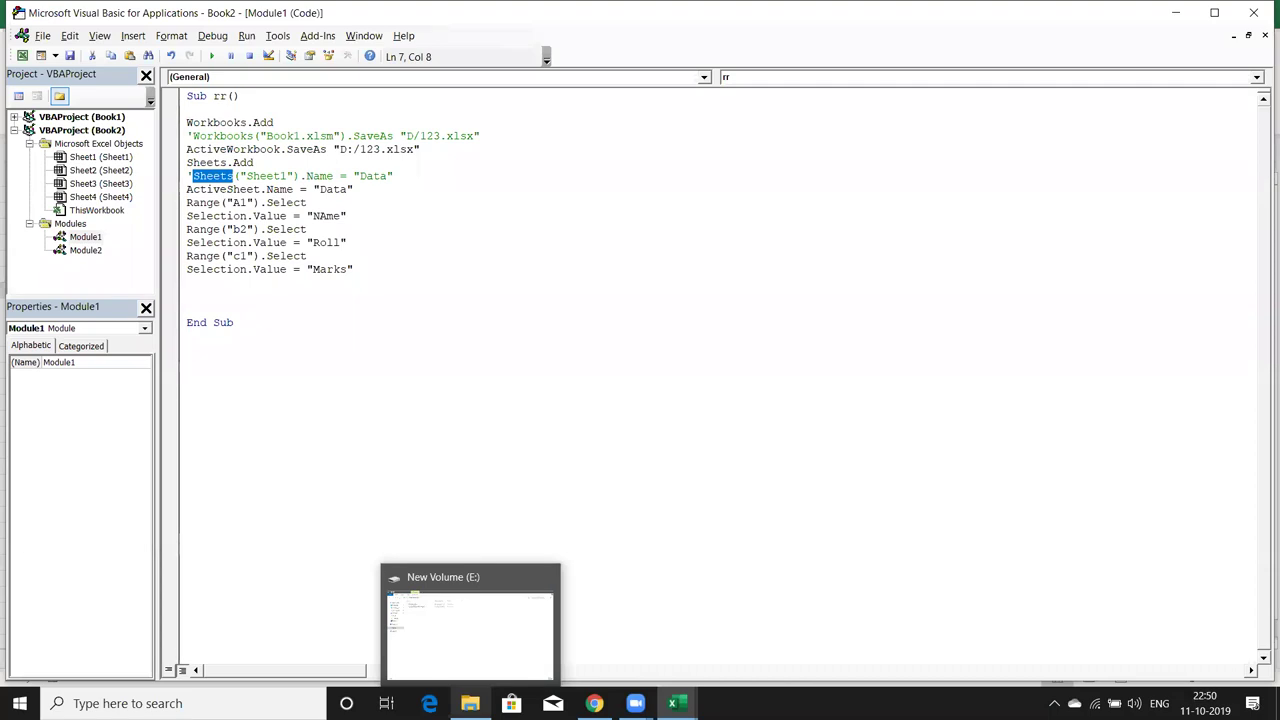
left_click(470, 620)
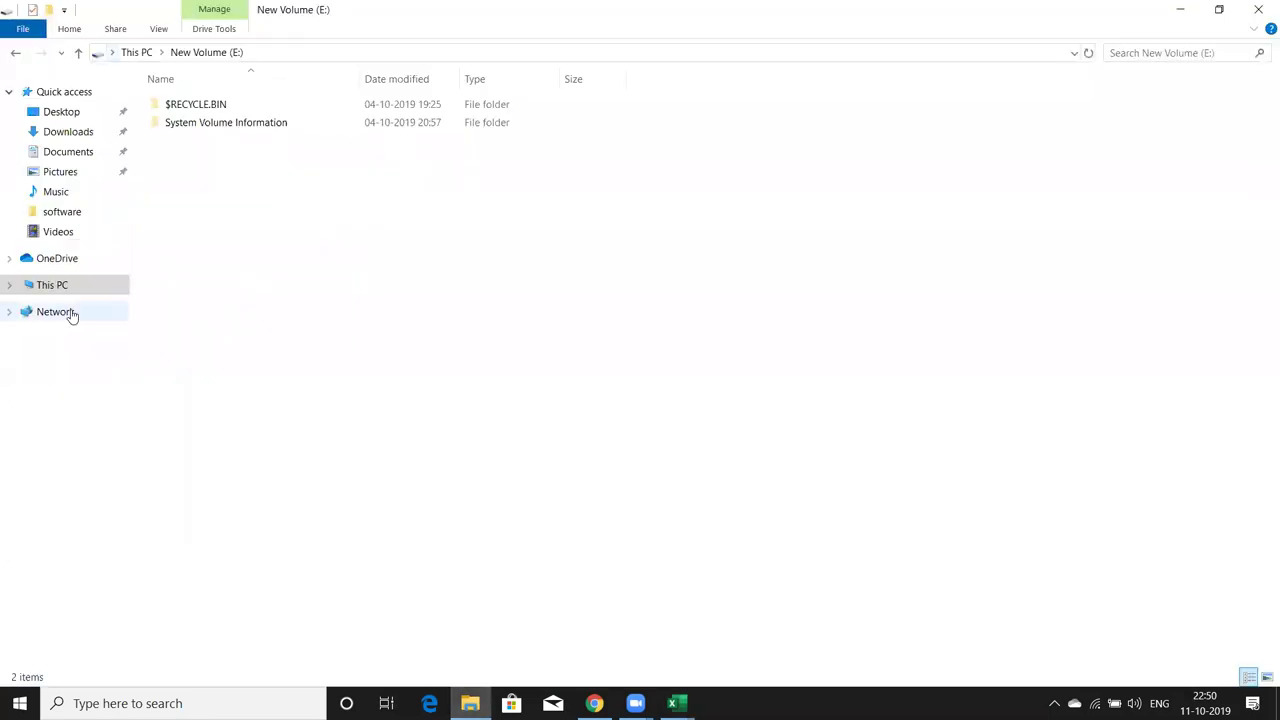
left_click(80, 286)
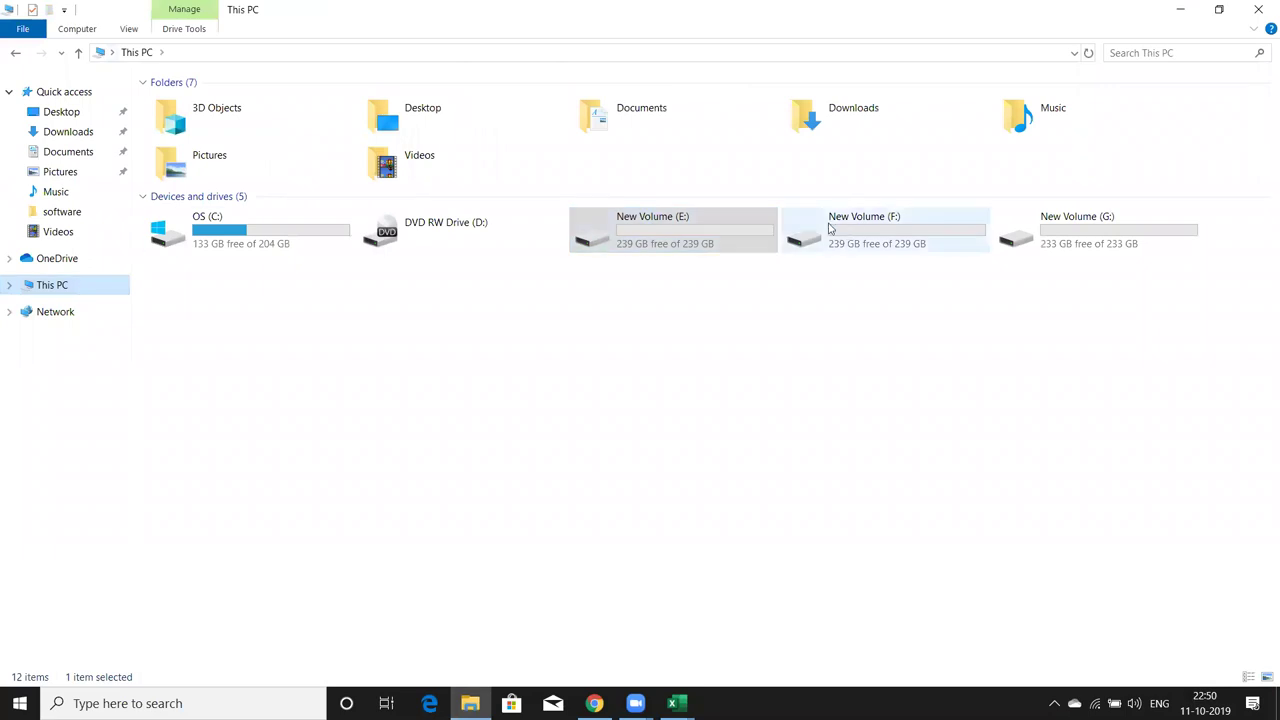
double_click(848, 235)
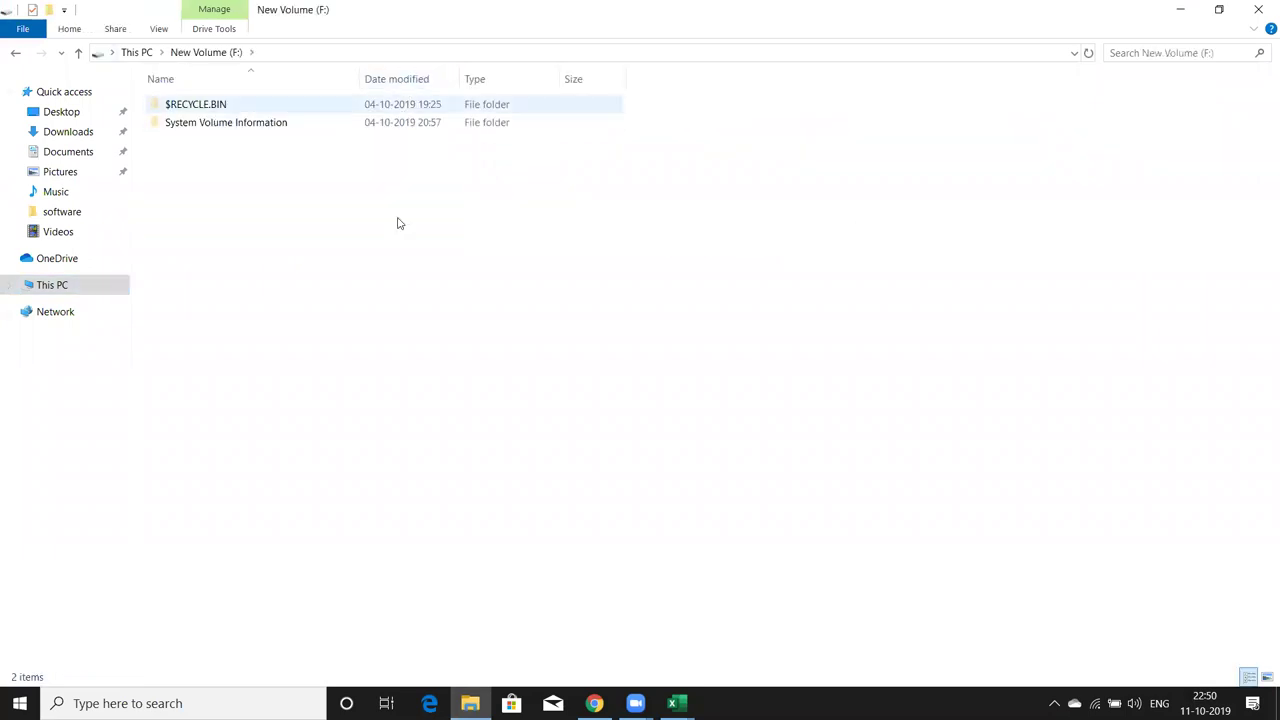
left_click(100, 295)
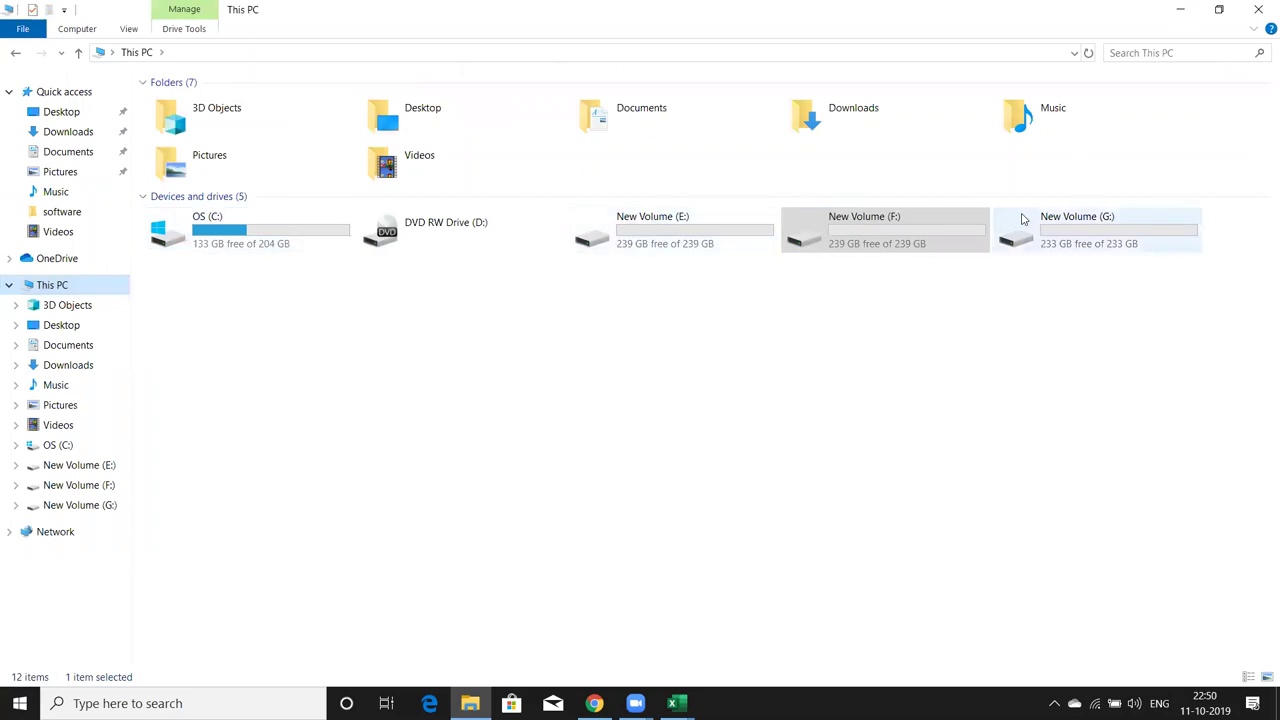
key("alt+Tab")
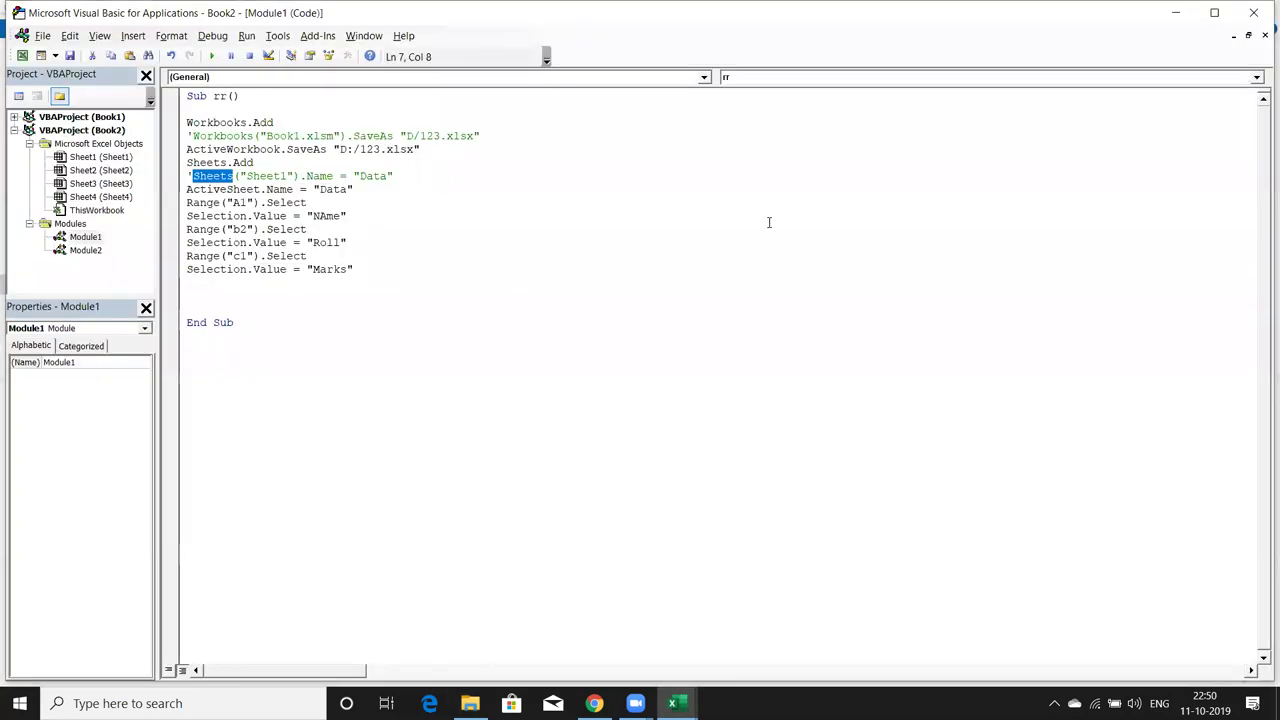
Change the SaveAs path from "D:/123.xlsx" to "E:/123.xlsx"
left_click(343, 149)
key("BackSpace")
type("E")
left_click(363, 179)
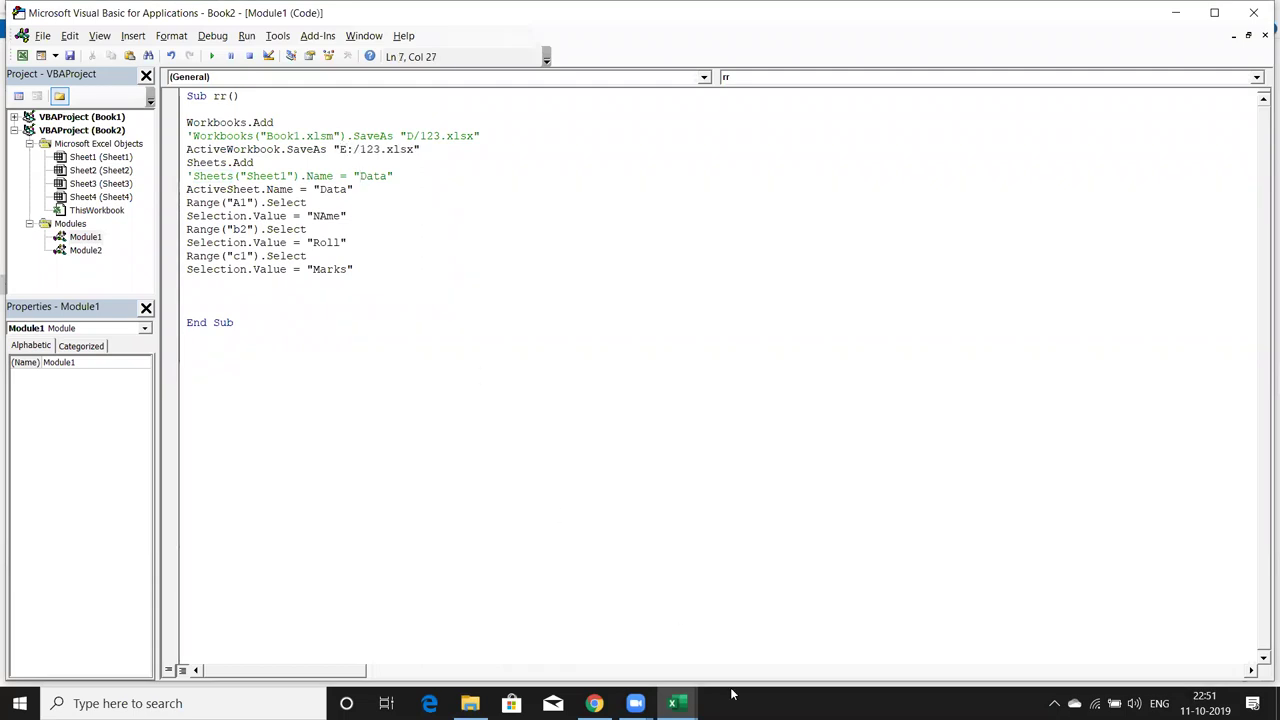
mouse_move(673, 703)
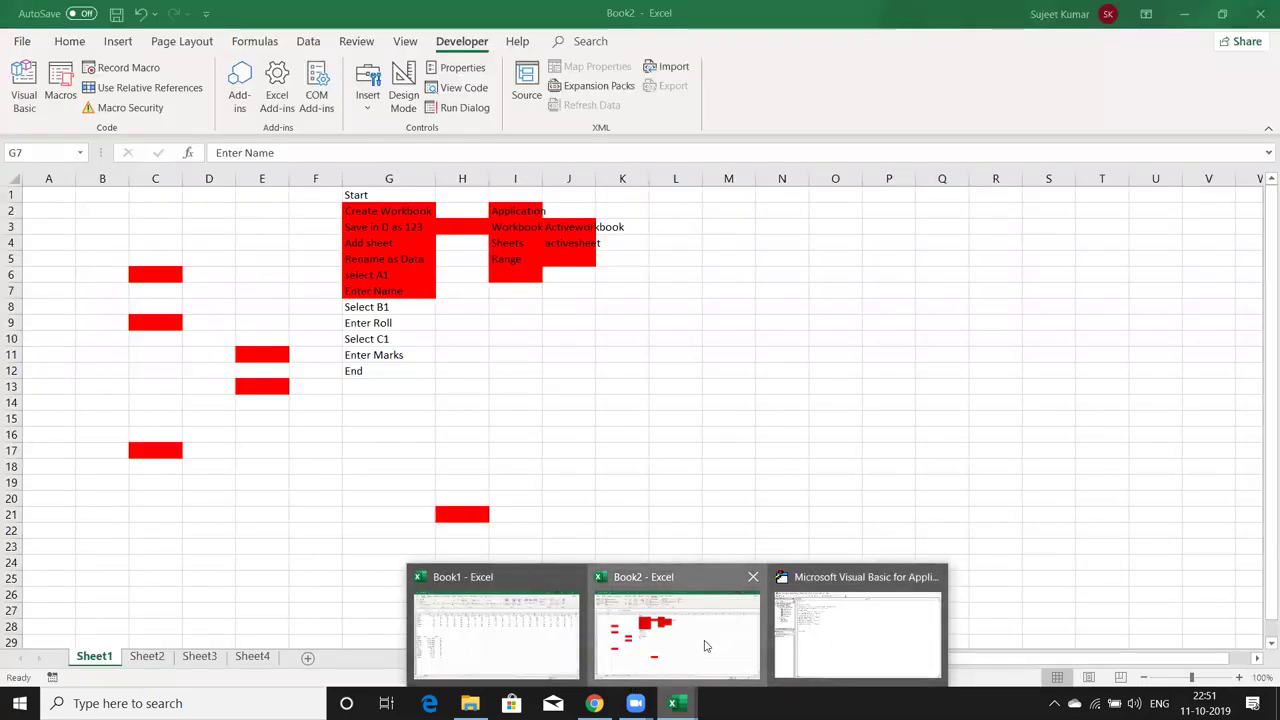
Fill the Select B1, Enter Roll, Select C1 and Enter Marks steps (G8:G11) red
left_click(715, 646)
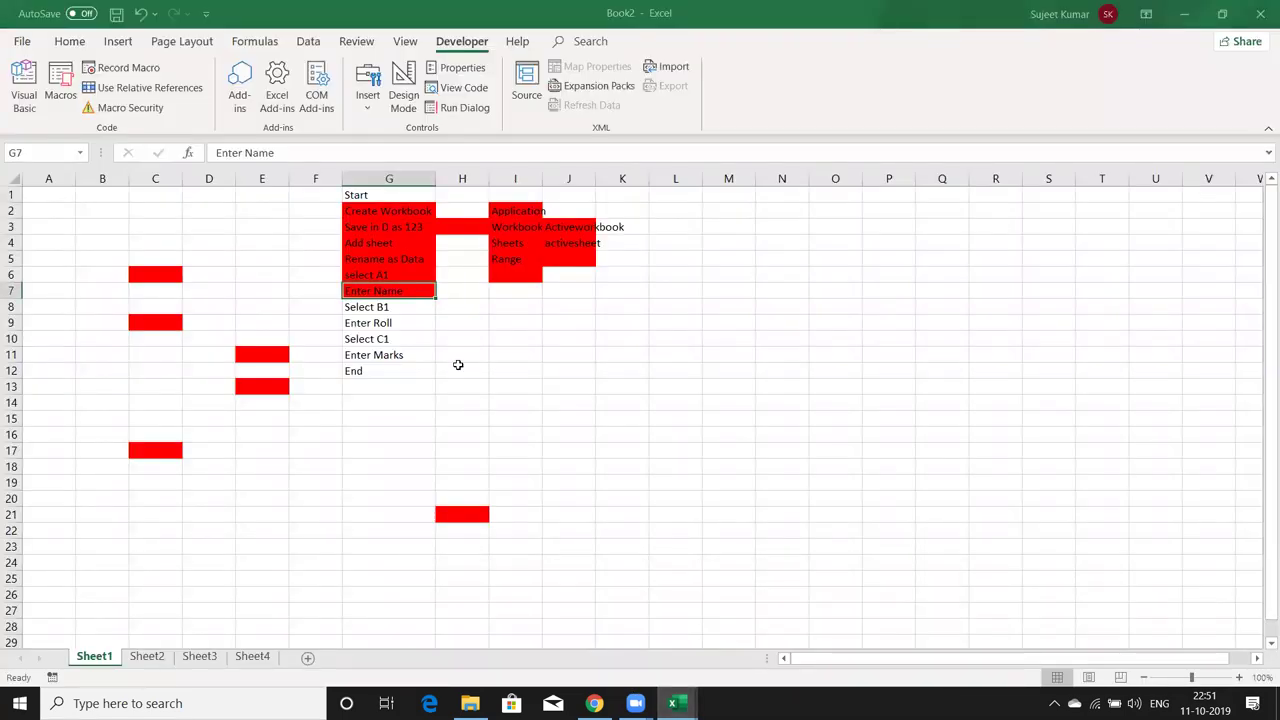
left_click_drag(394, 221, 377, 358)
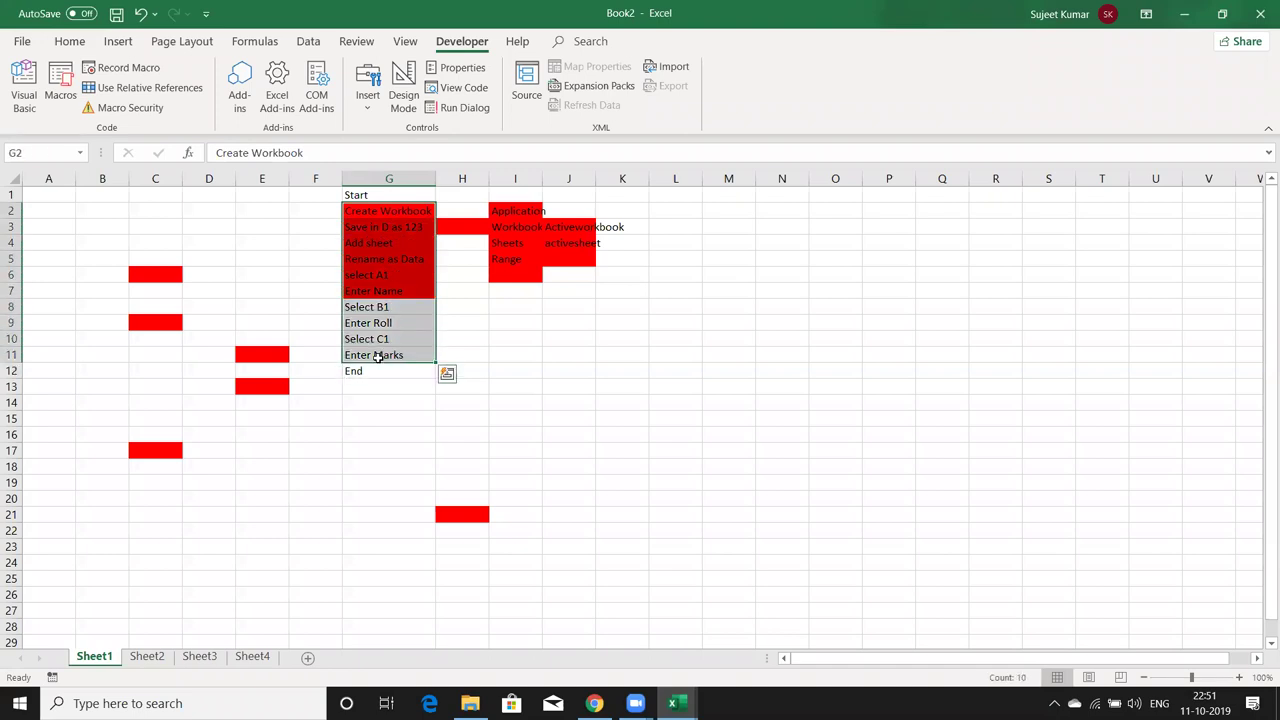
left_click(394, 310)
key("F4")
left_click(396, 325)
key("F4")
left_click(395, 338)
key("F4")
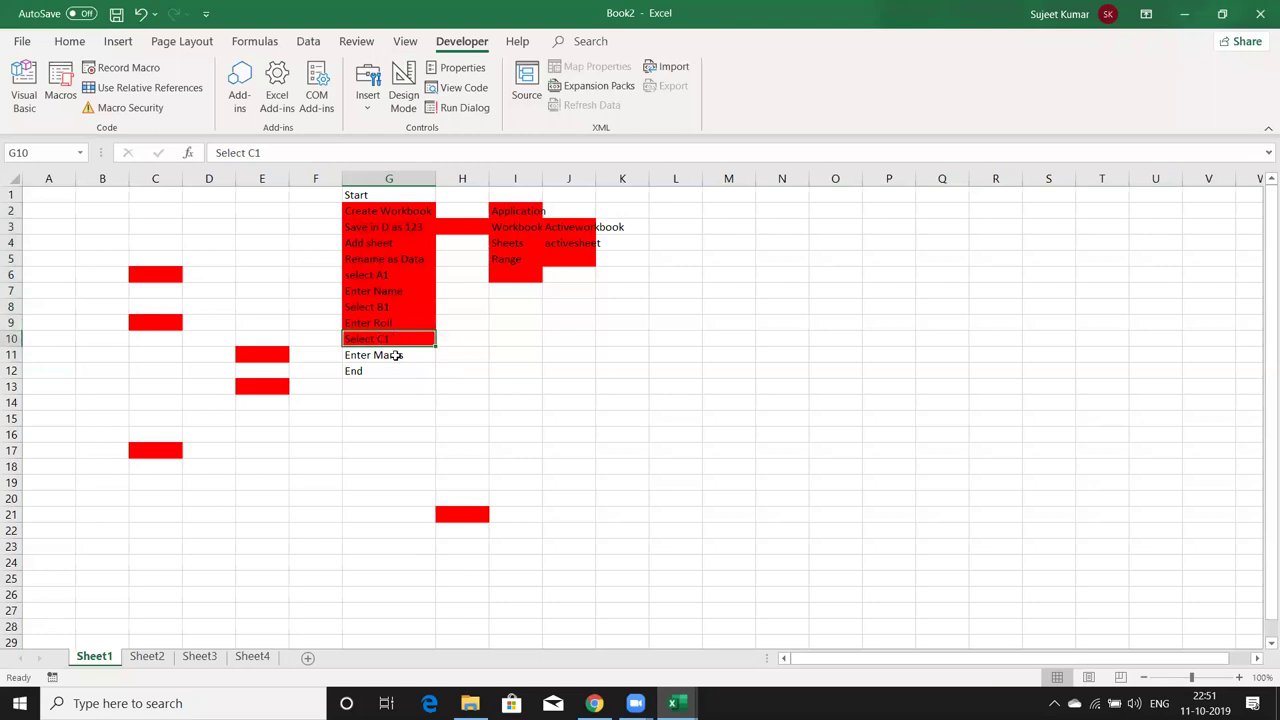
left_click(395, 355)
key("F4")
left_click_drag(395, 355, 376, 206)
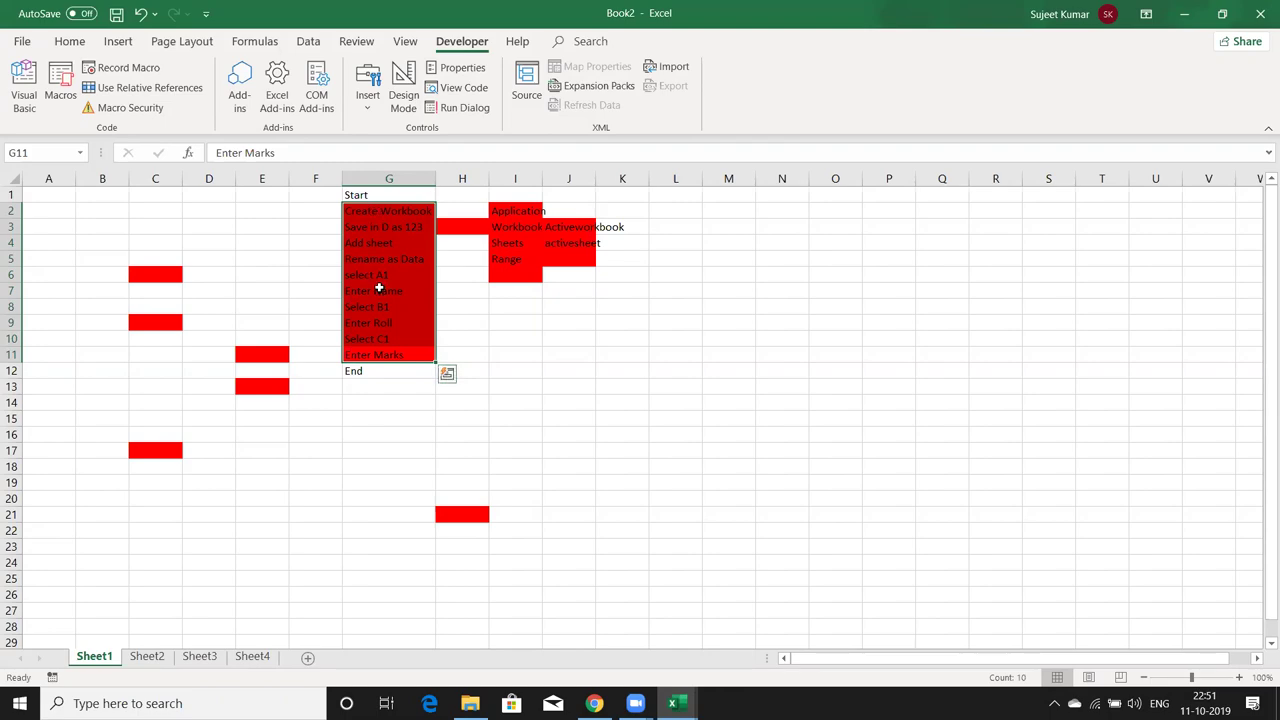
key("alt+F11")
left_click_drag(248, 283, 181, 112)
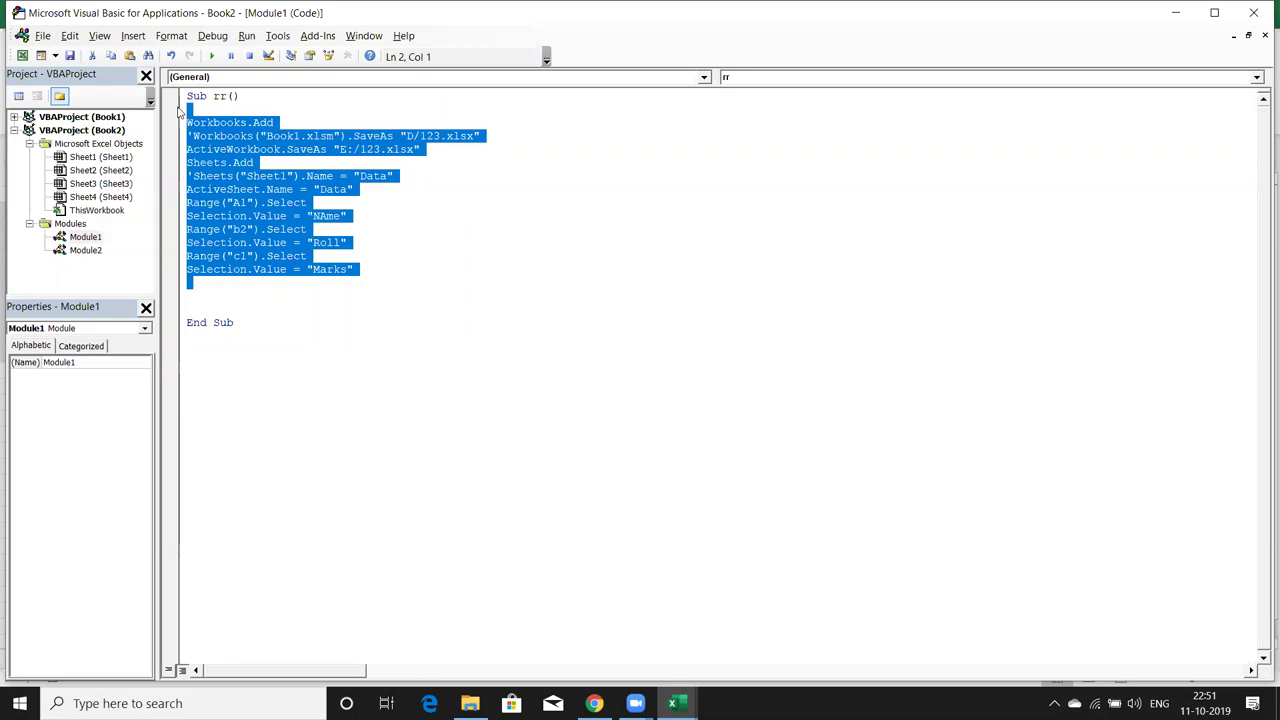
Run macro rr from the macros list and jump to the line that errors
key("alt+F11")
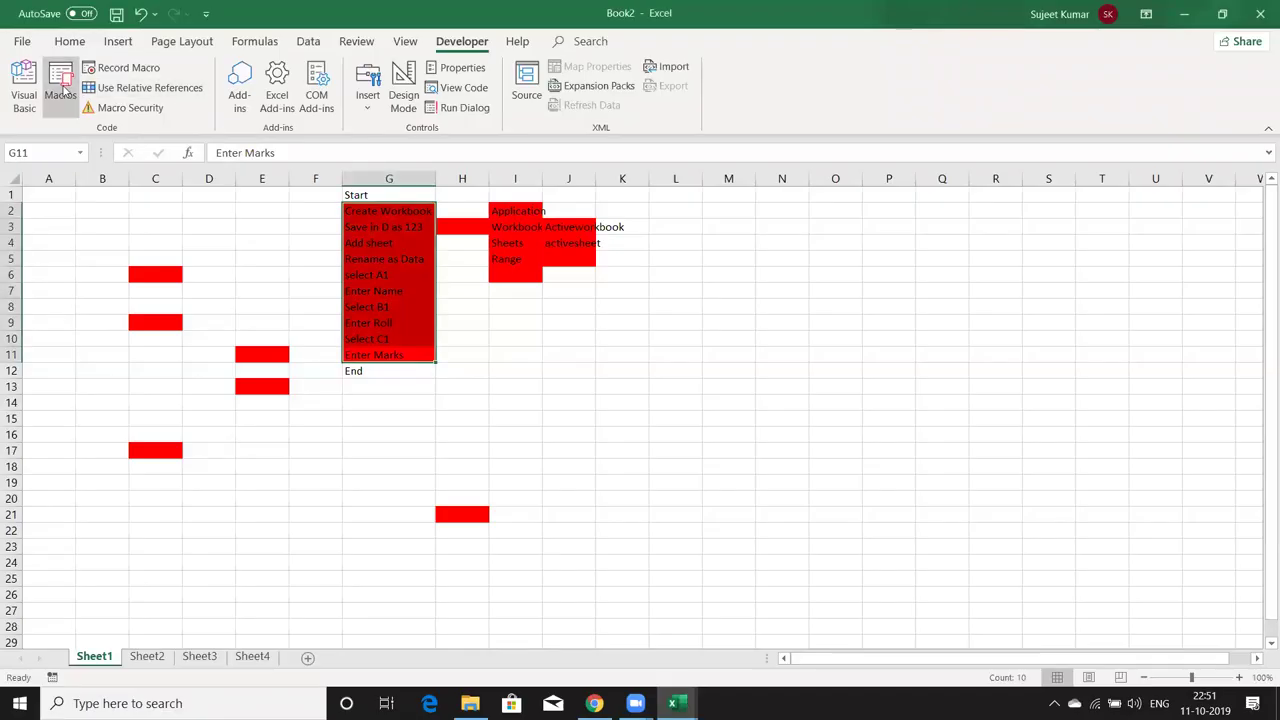
left_click(62, 88)
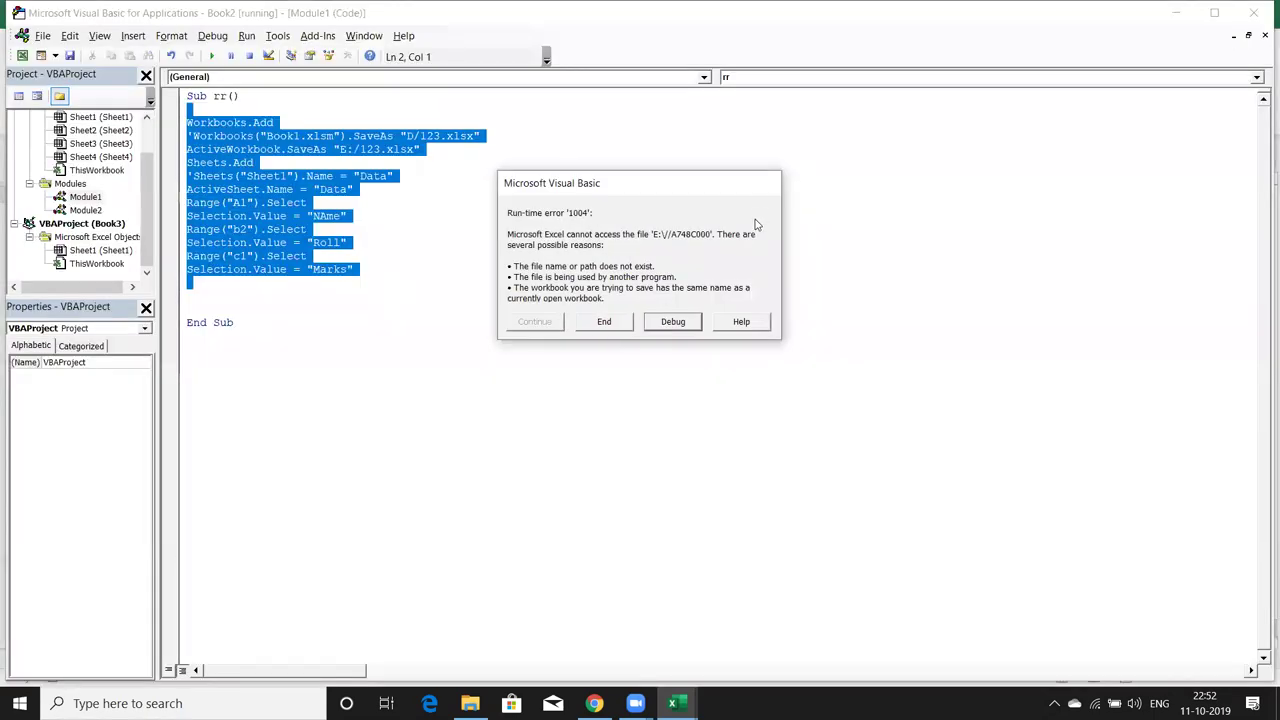
left_click(668, 326)
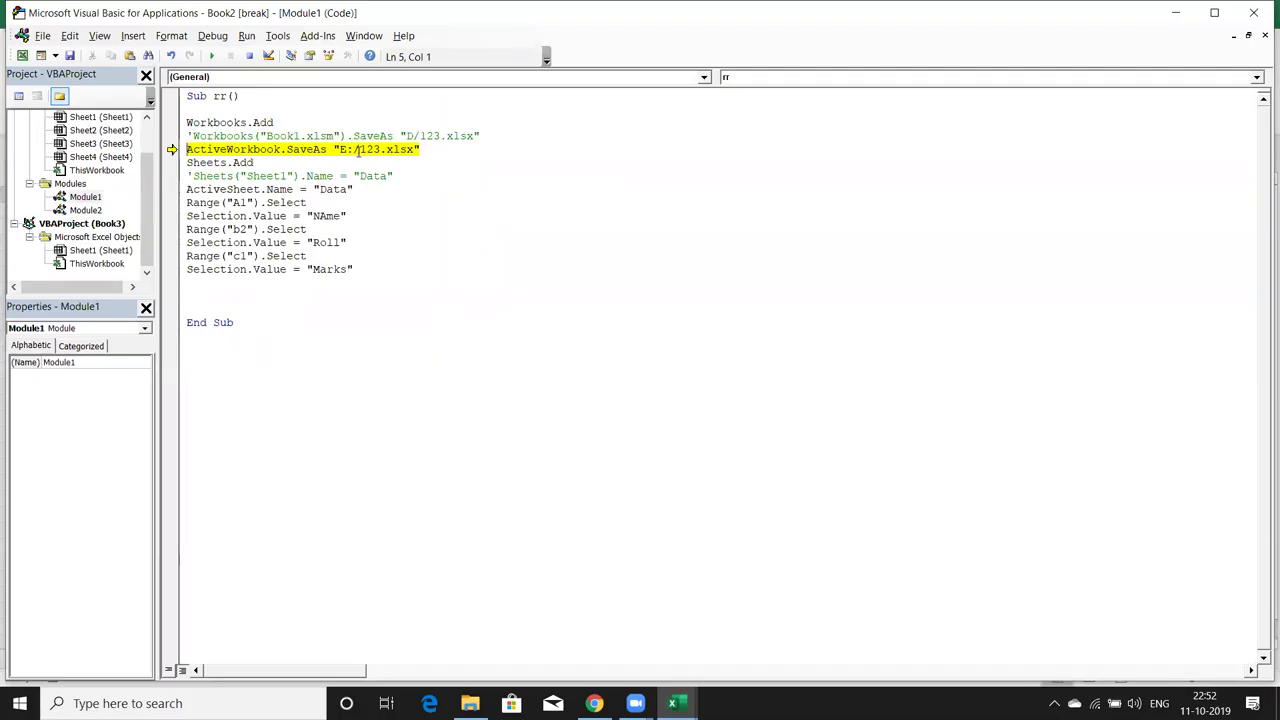
Change the save path to "E:\123.xlsx" and resume the macro to completion
left_click(358, 150)
key("BackSpace")
type("\\")
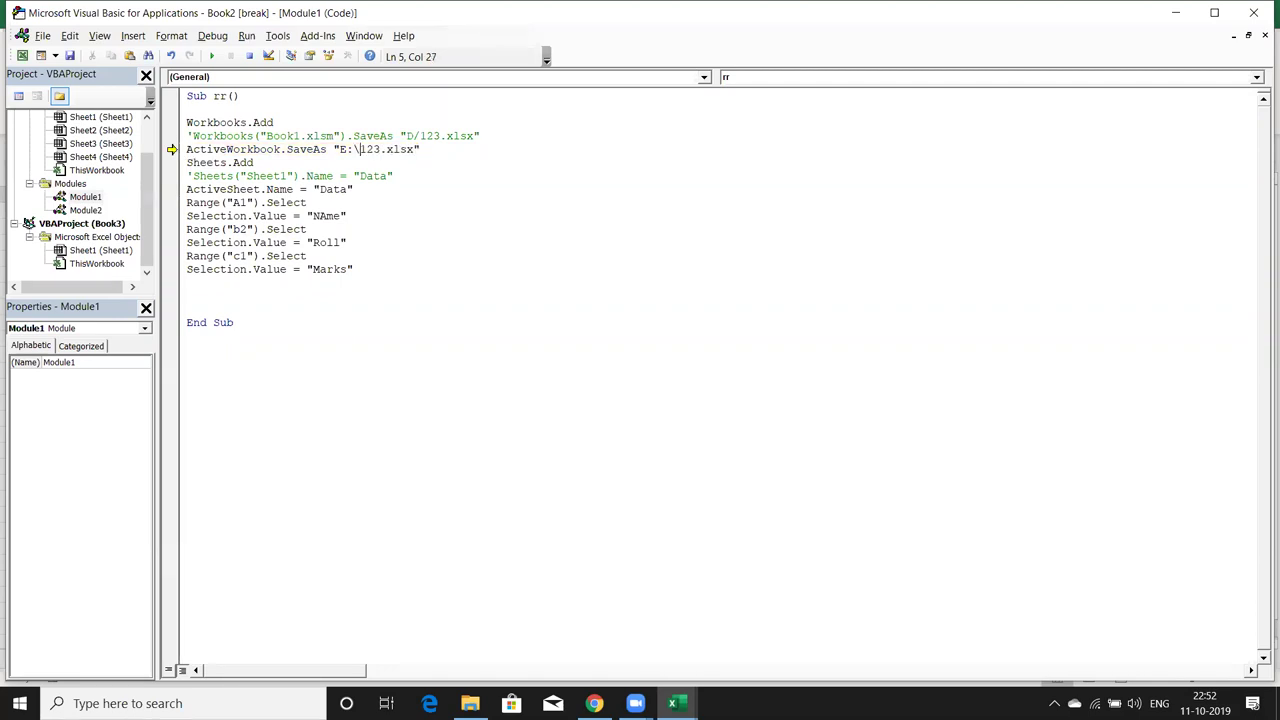
key("Down")
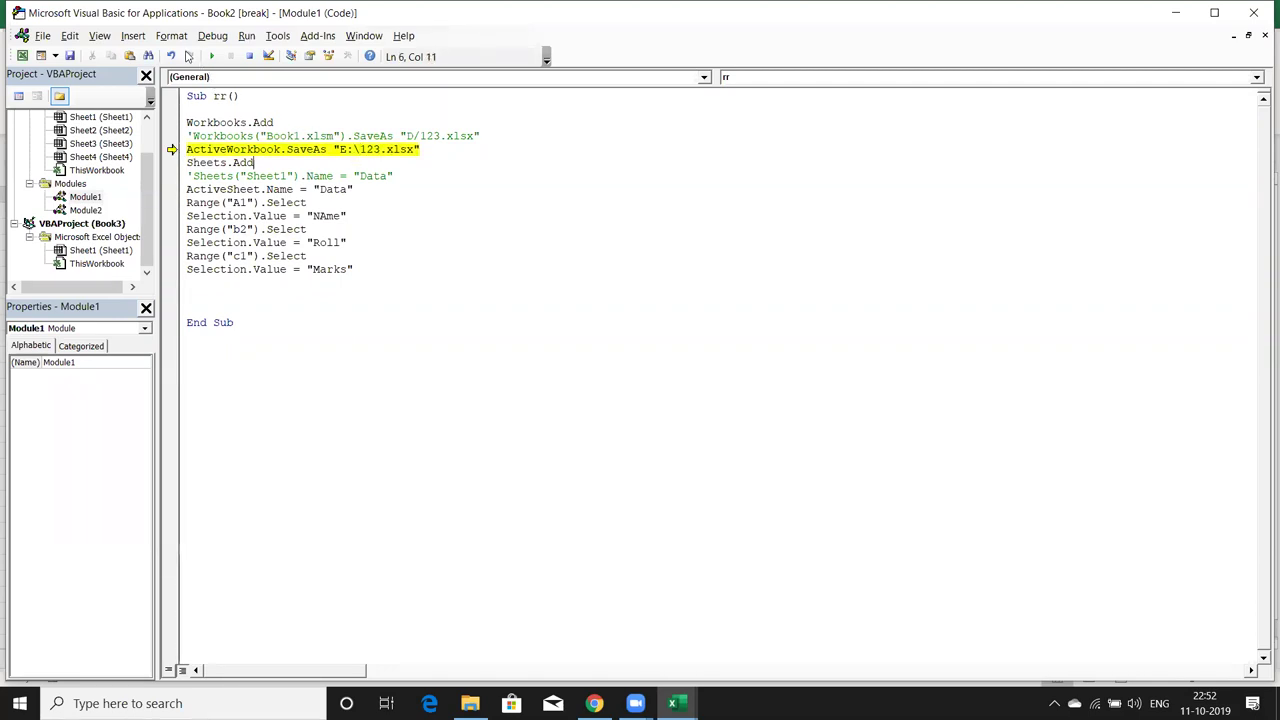
left_click(212, 56)
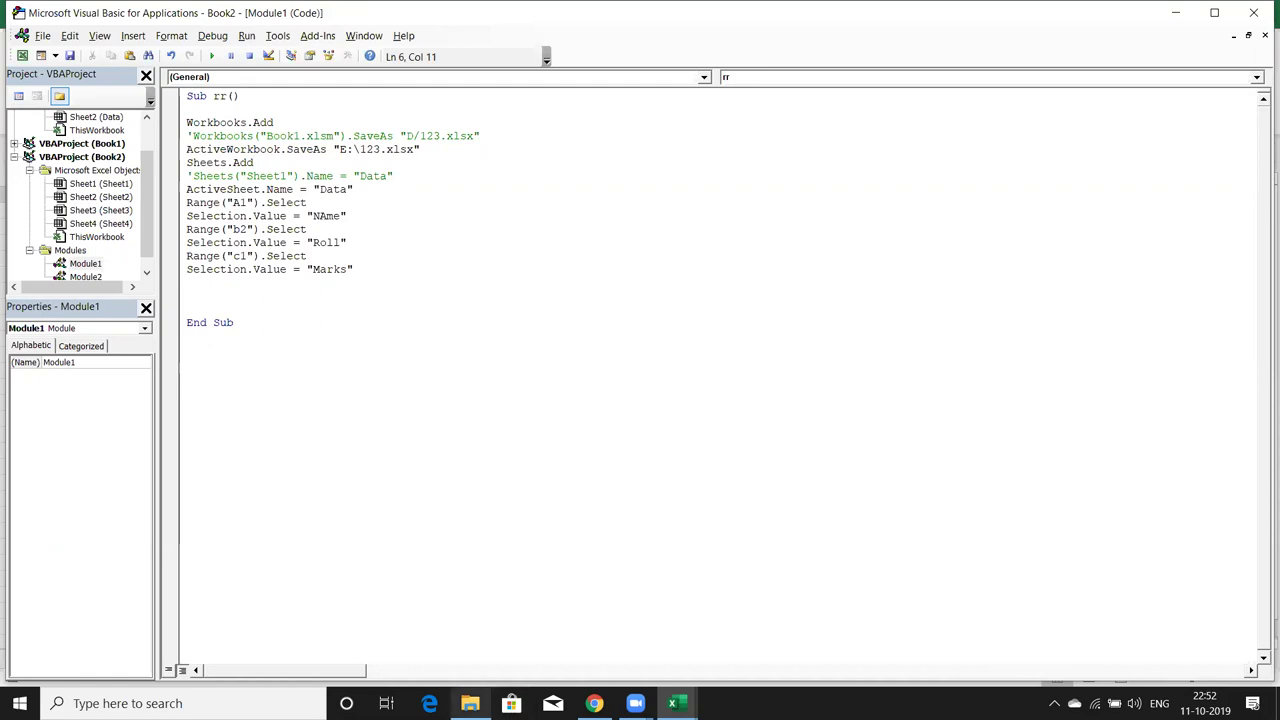
Find the new 123 workbook on New Volume (E:) and bring its Excel window forward
left_click(470, 703)
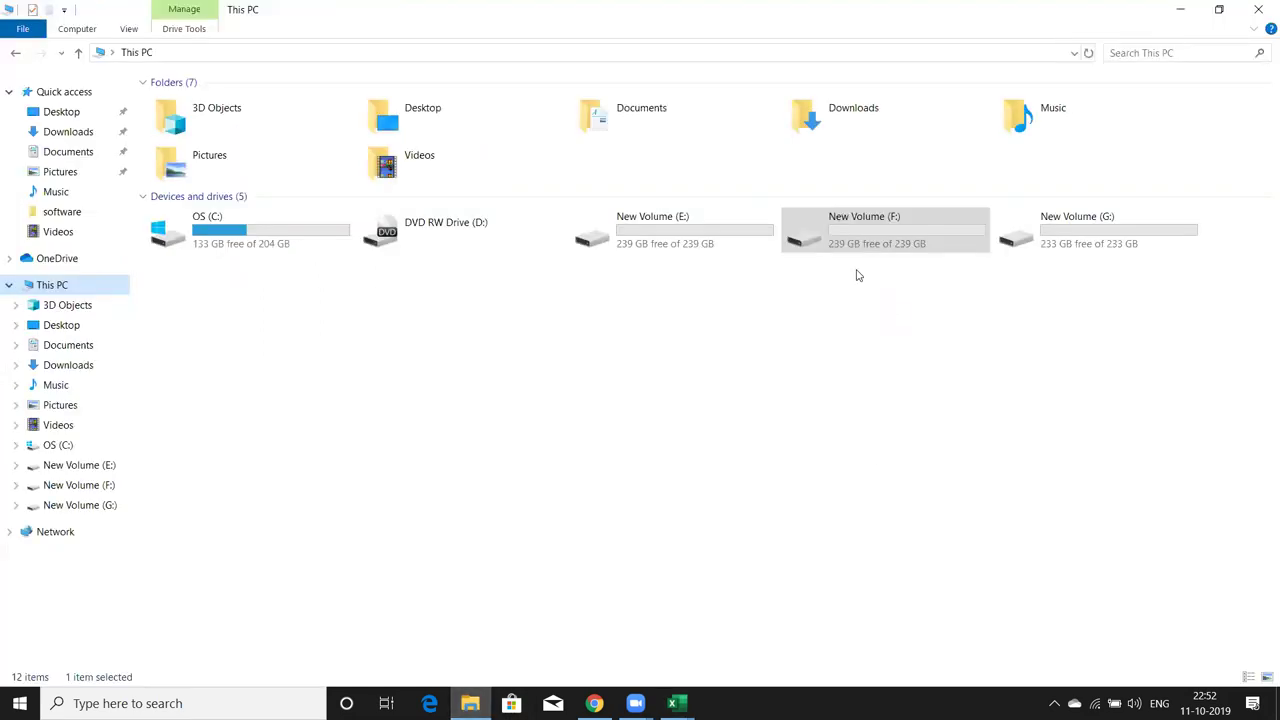
double_click(706, 238)
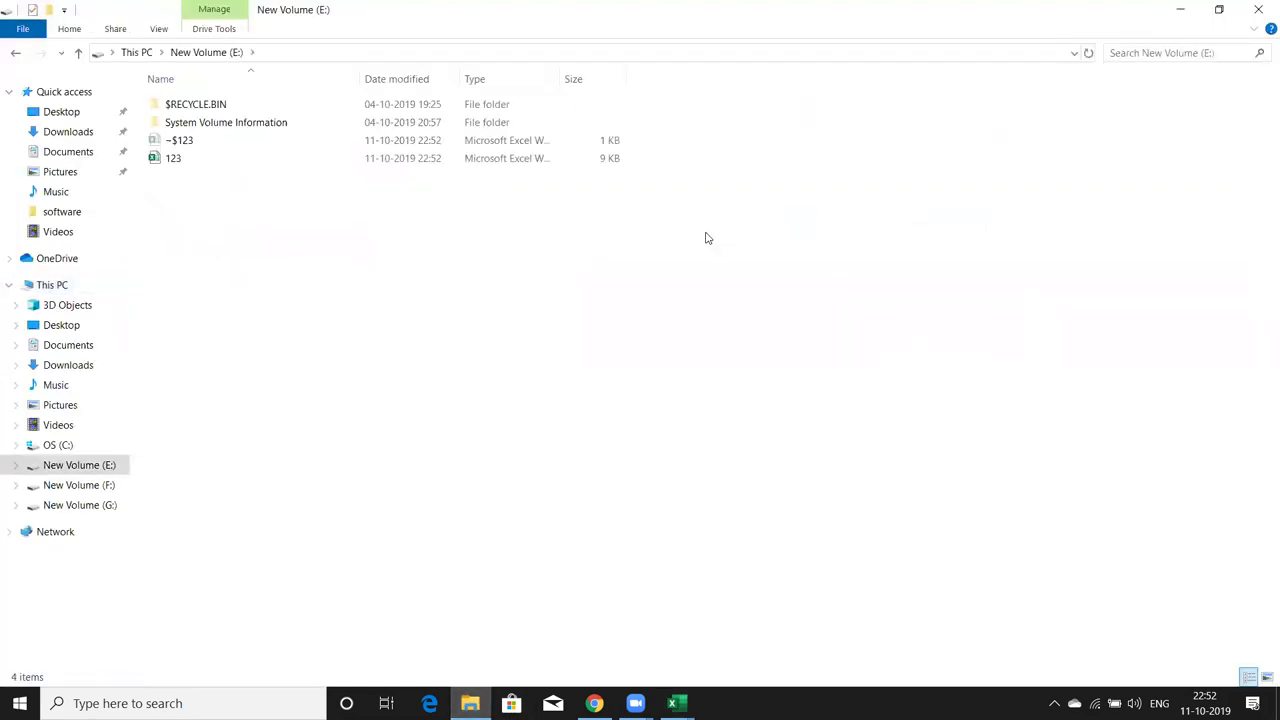
left_click(354, 160)
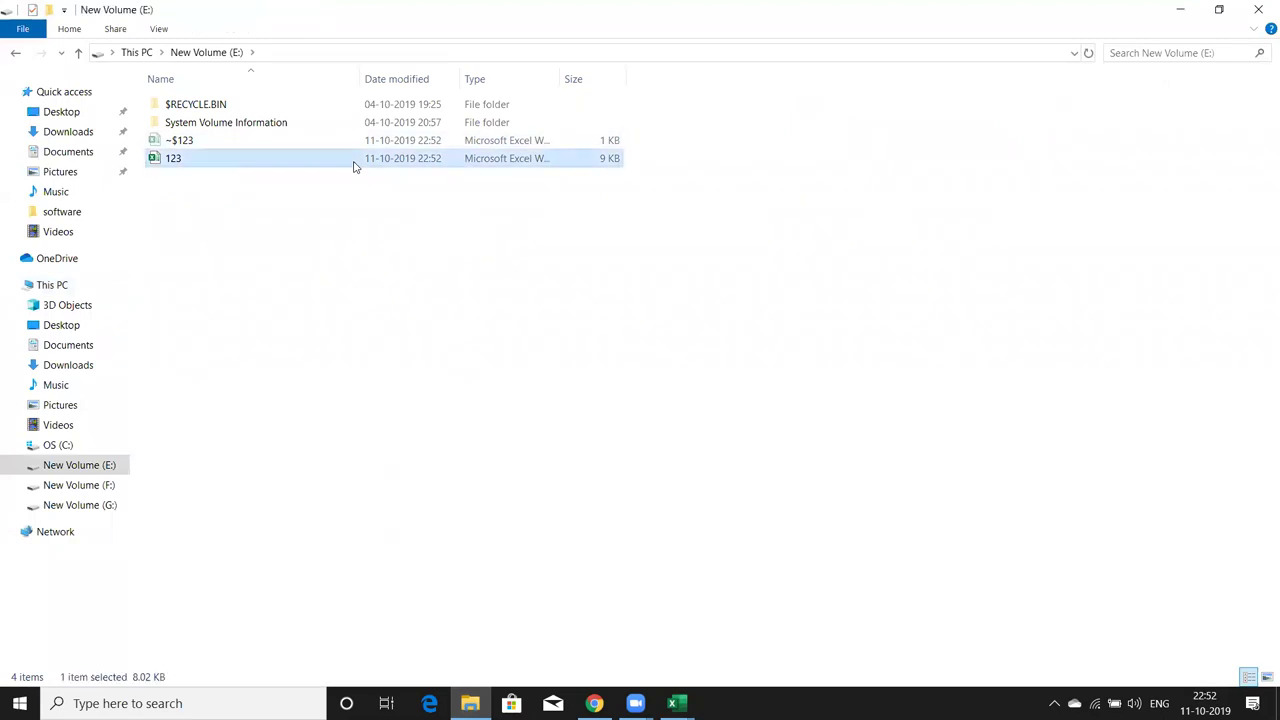
left_click(678, 703)
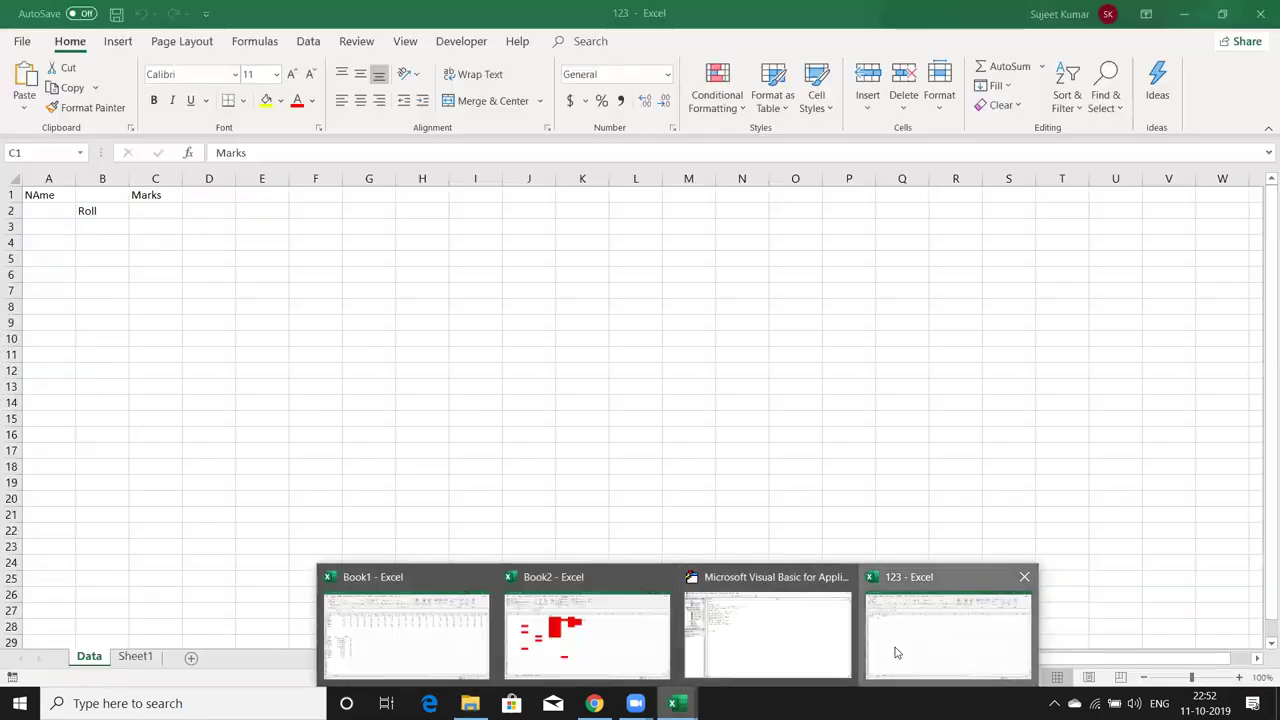
left_click(890, 653)
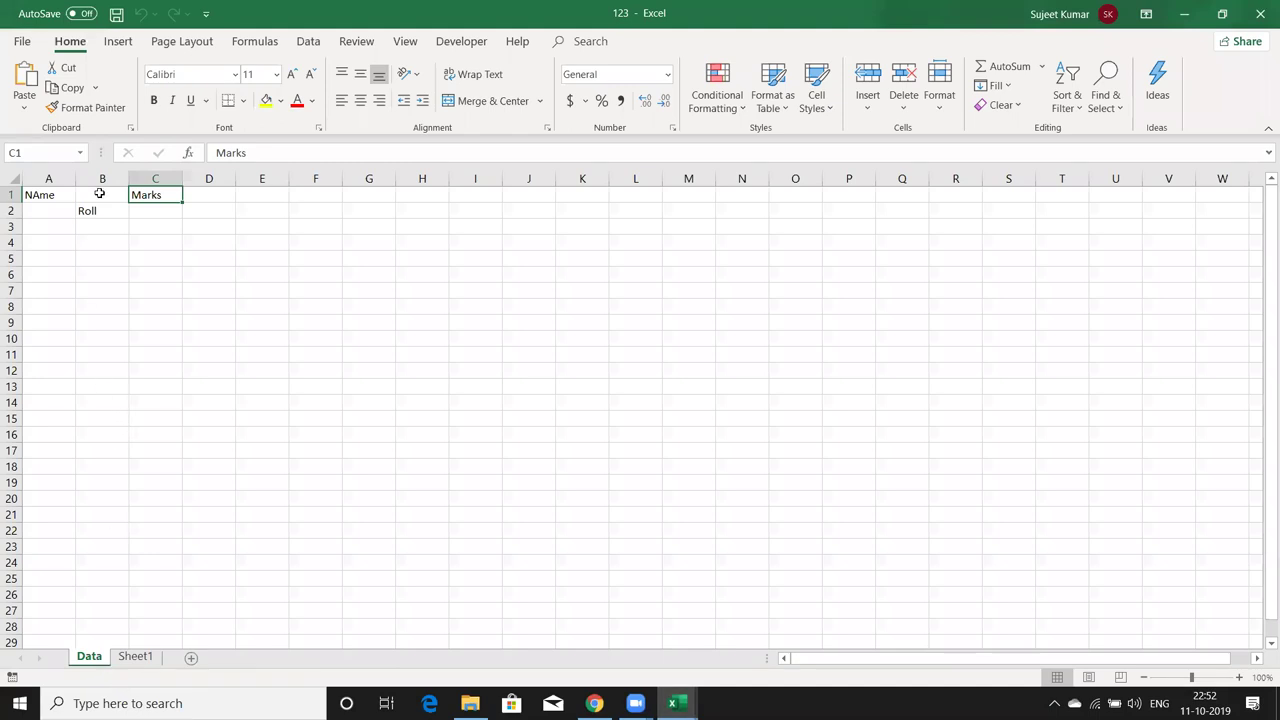
Inspect cells A1, B2 and C1 on the Data sheet of 123
left_click(47, 197)
left_click(87, 210)
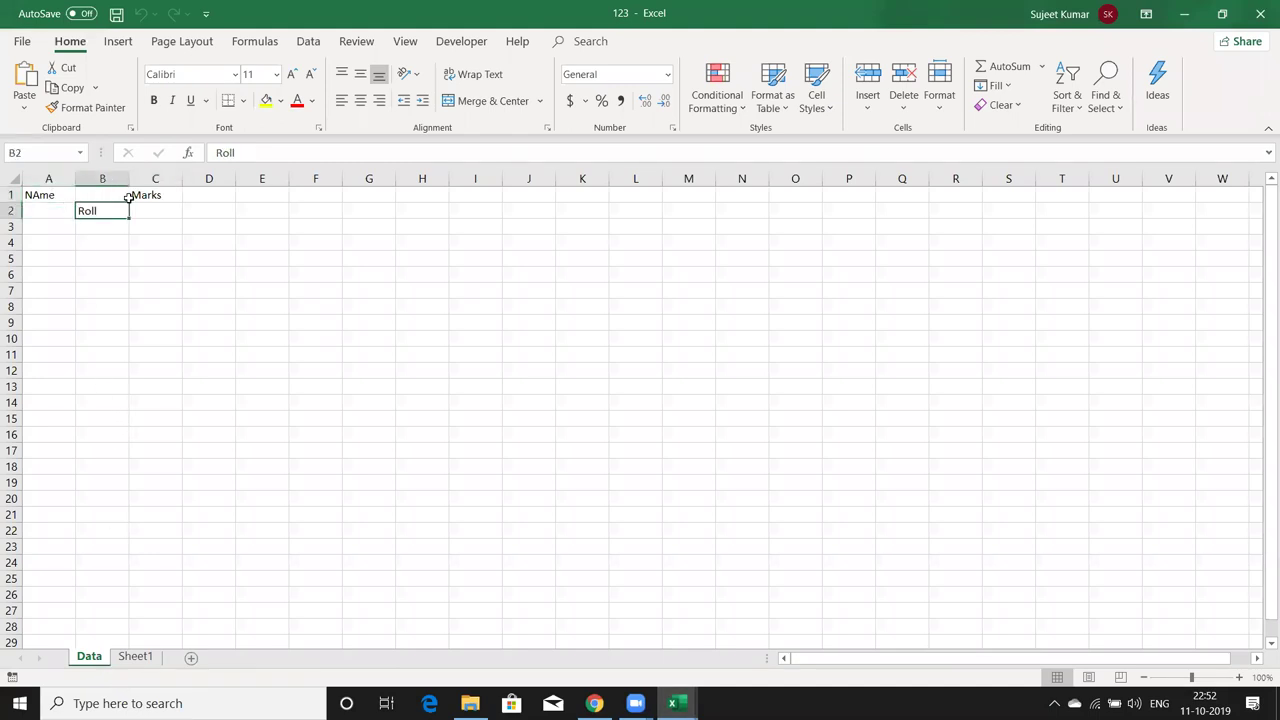
left_click(150, 196)
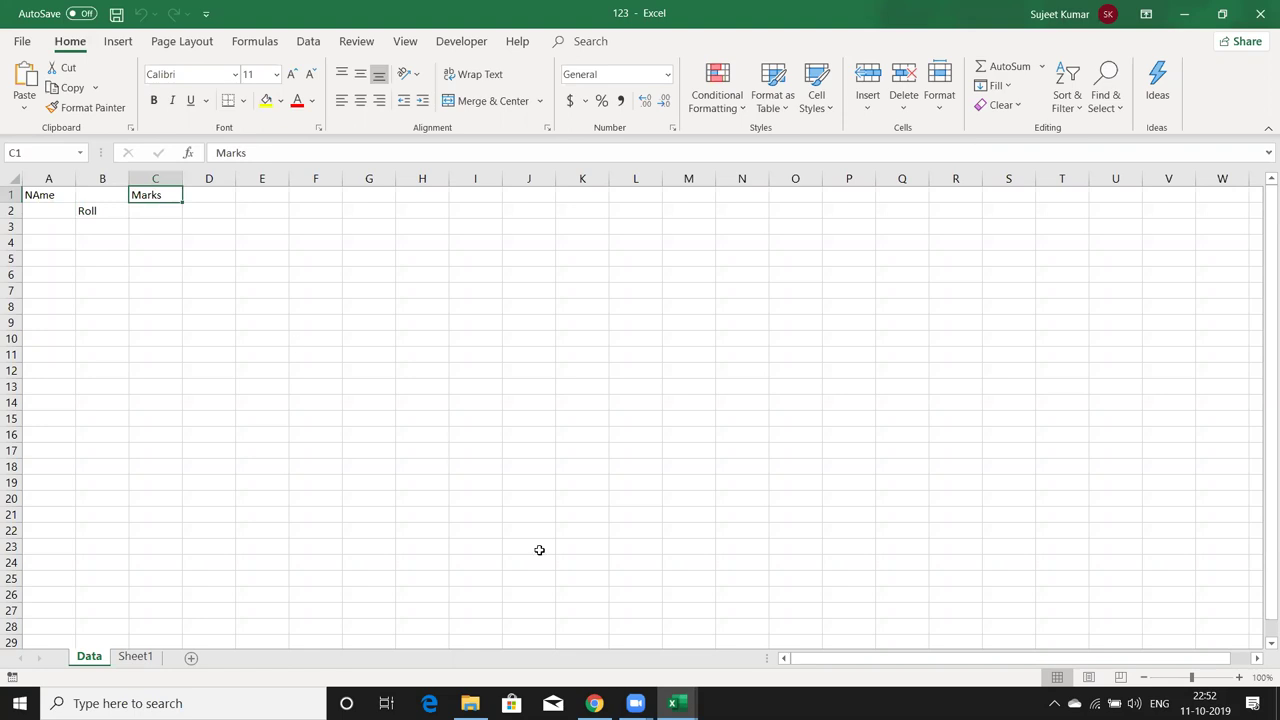
Switch back to the VBA editor showing macro rr in Book2's Module1
key("alt+Tab")
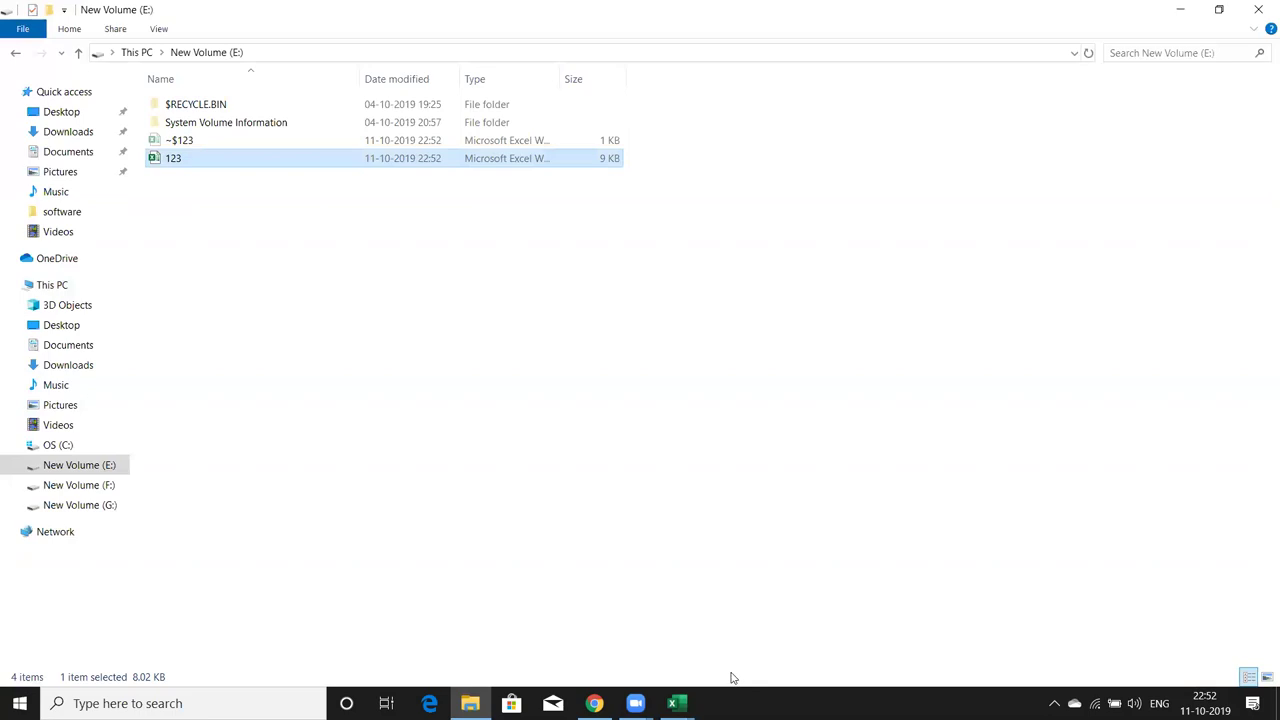
left_click(677, 703)
mouse_move(767, 628)
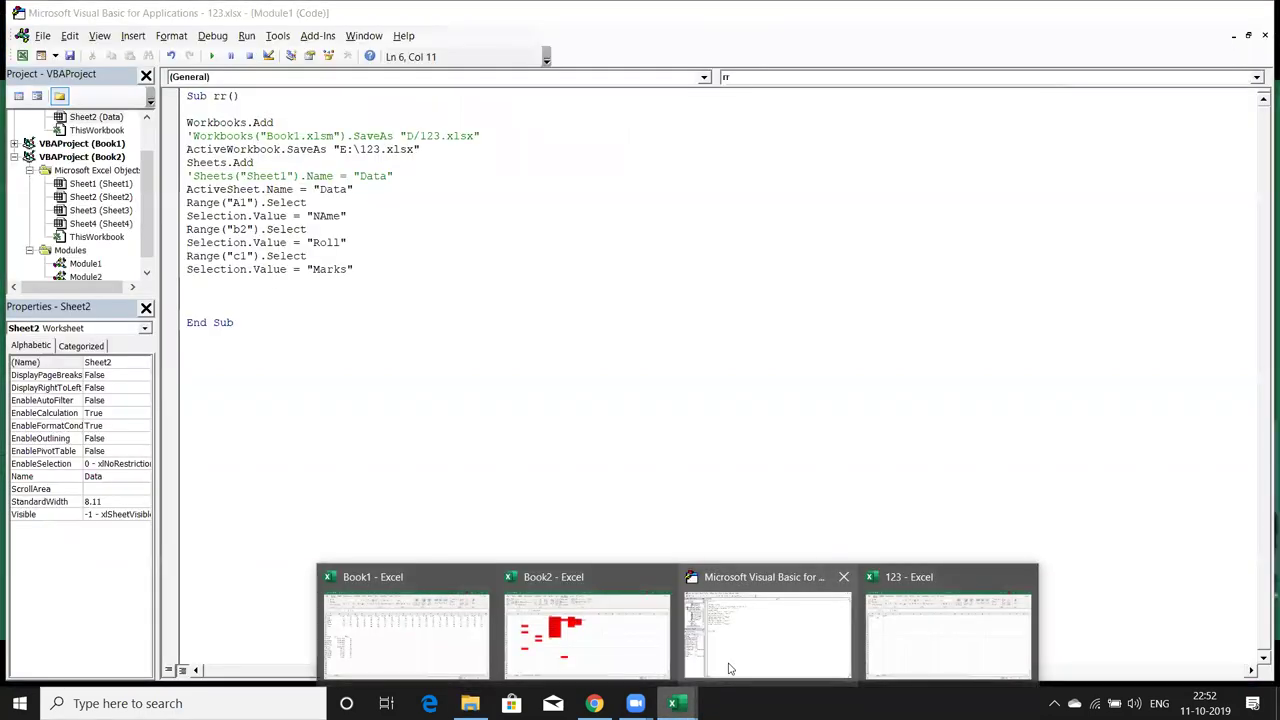
left_click(729, 668)
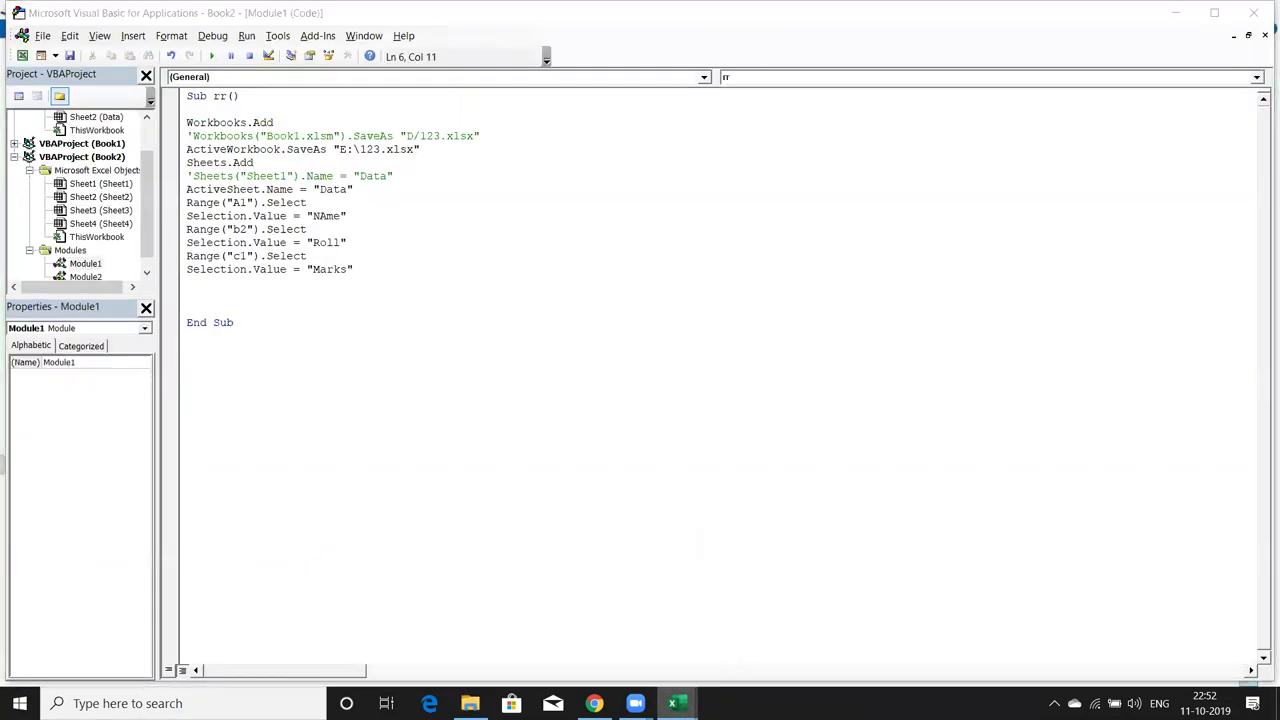
left_click(677, 703)
mouse_move(587, 622)
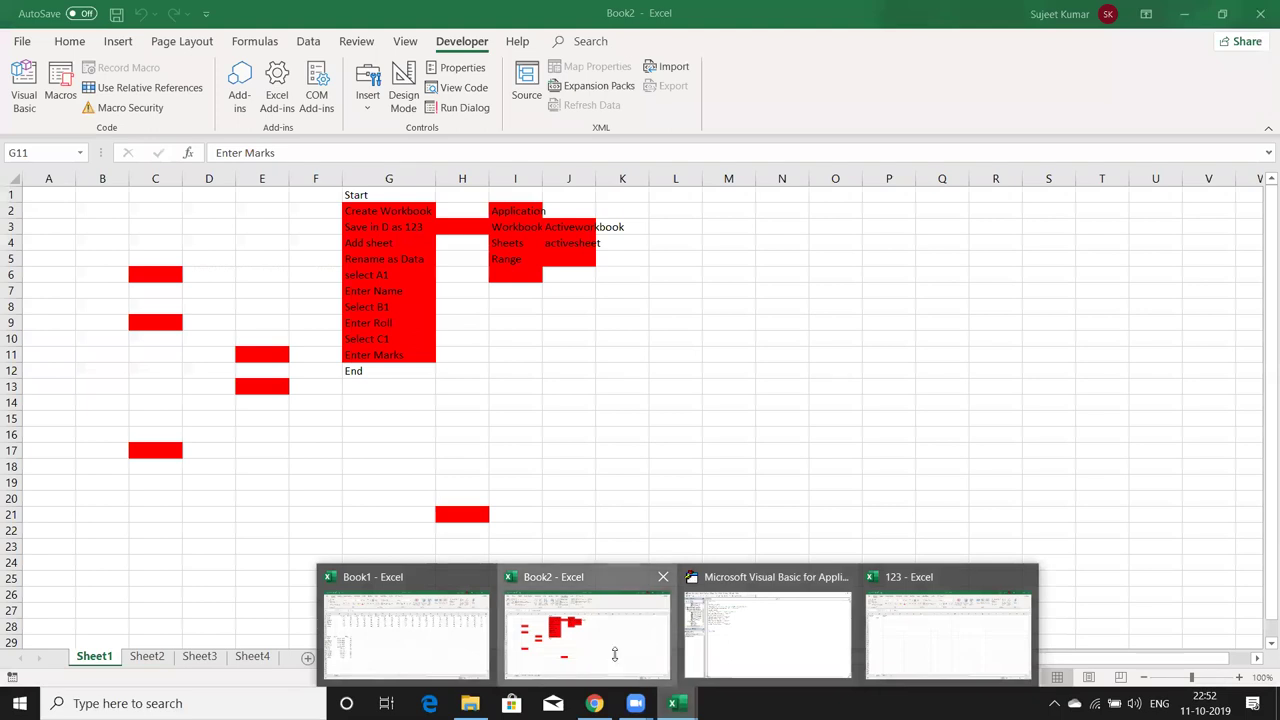
left_click(616, 659)
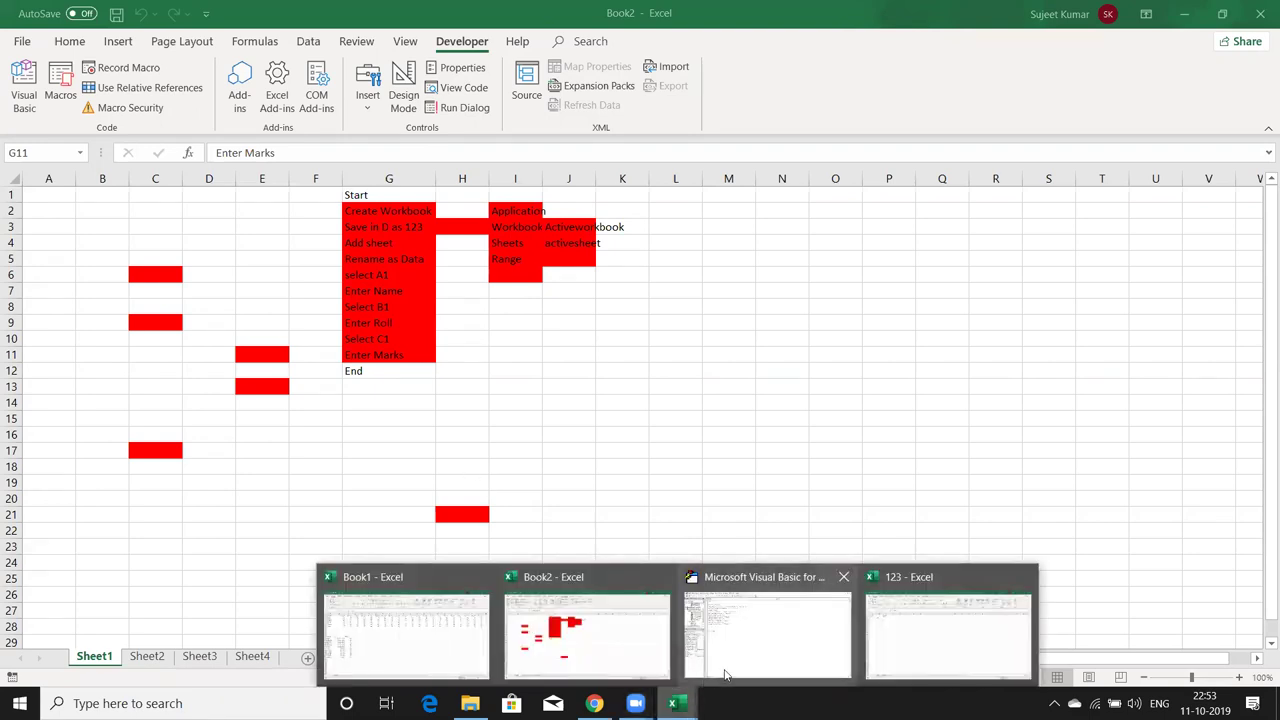
left_click(745, 620)
left_click(172, 150)
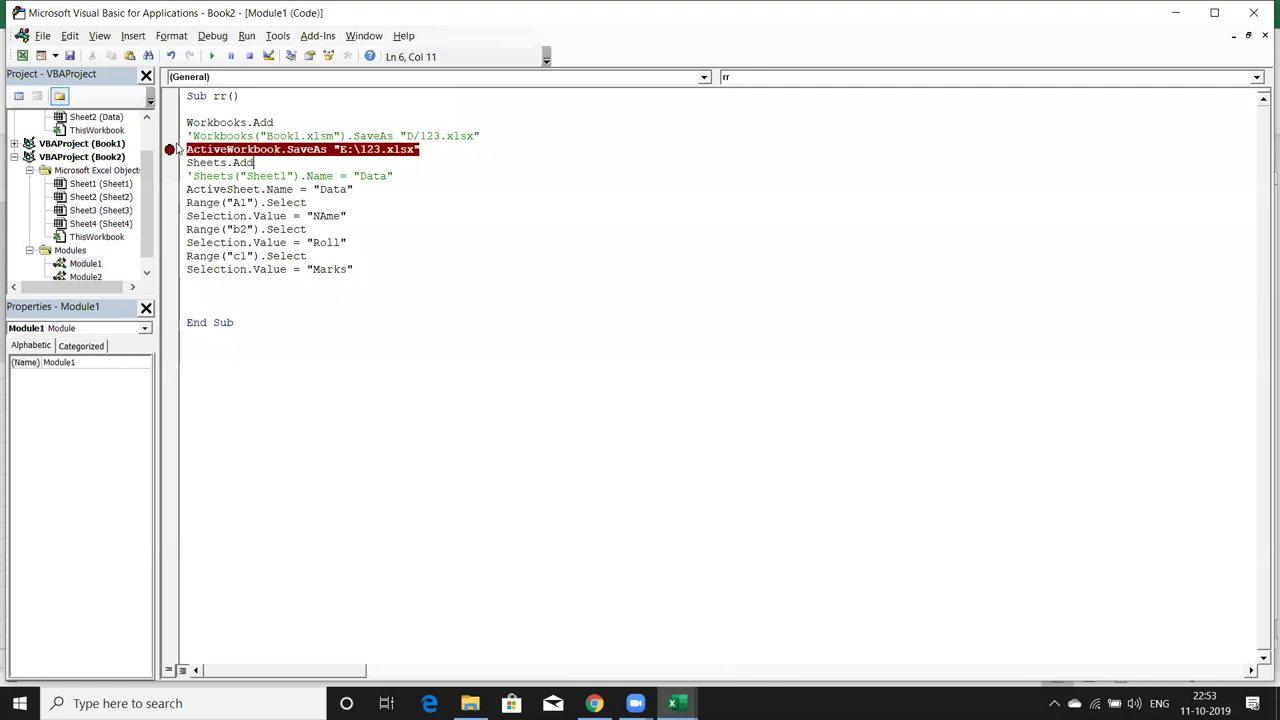
left_click(171, 163)
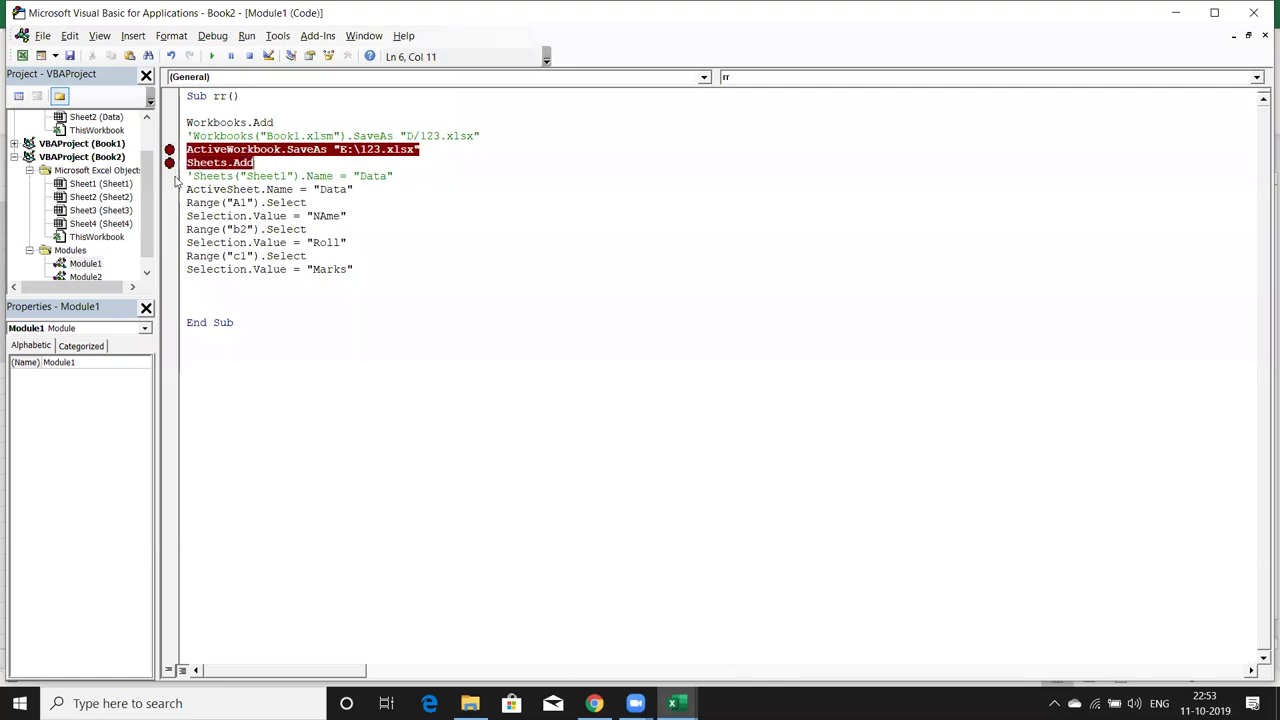
left_click(170, 150)
left_click(170, 163)
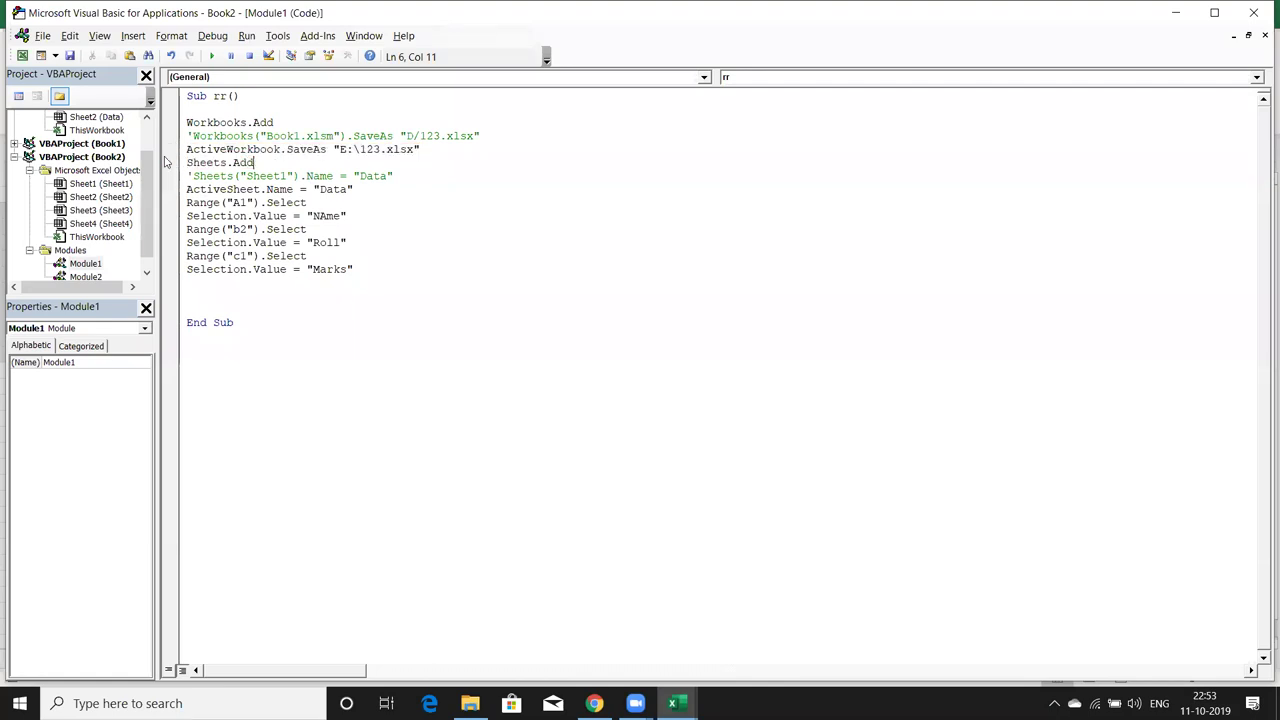
left_click(170, 149)
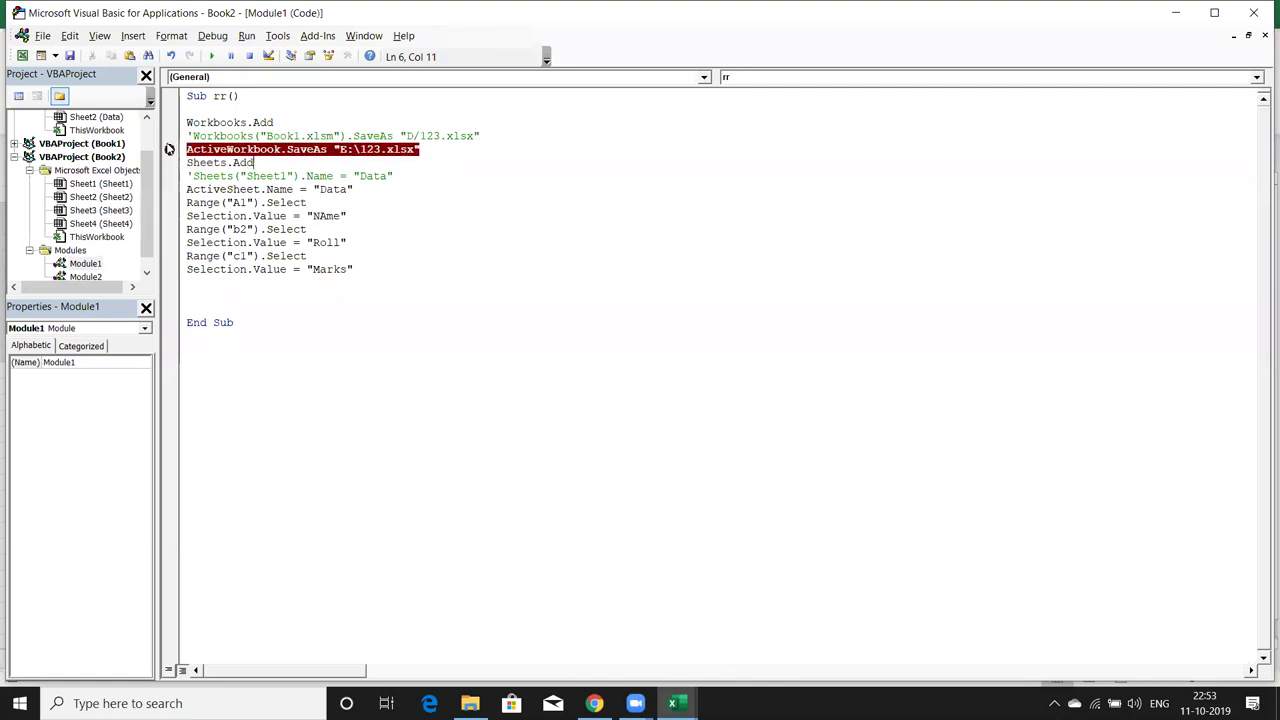
left_click(170, 149)
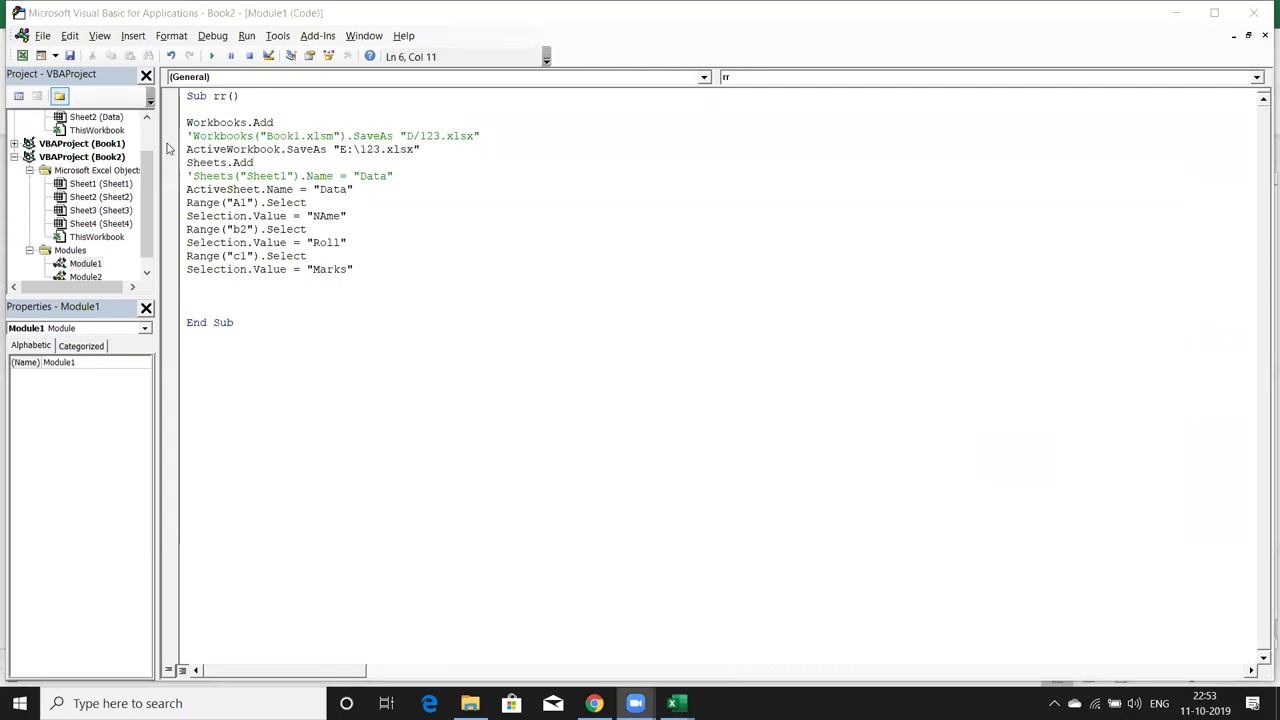
key("alt+Tab")
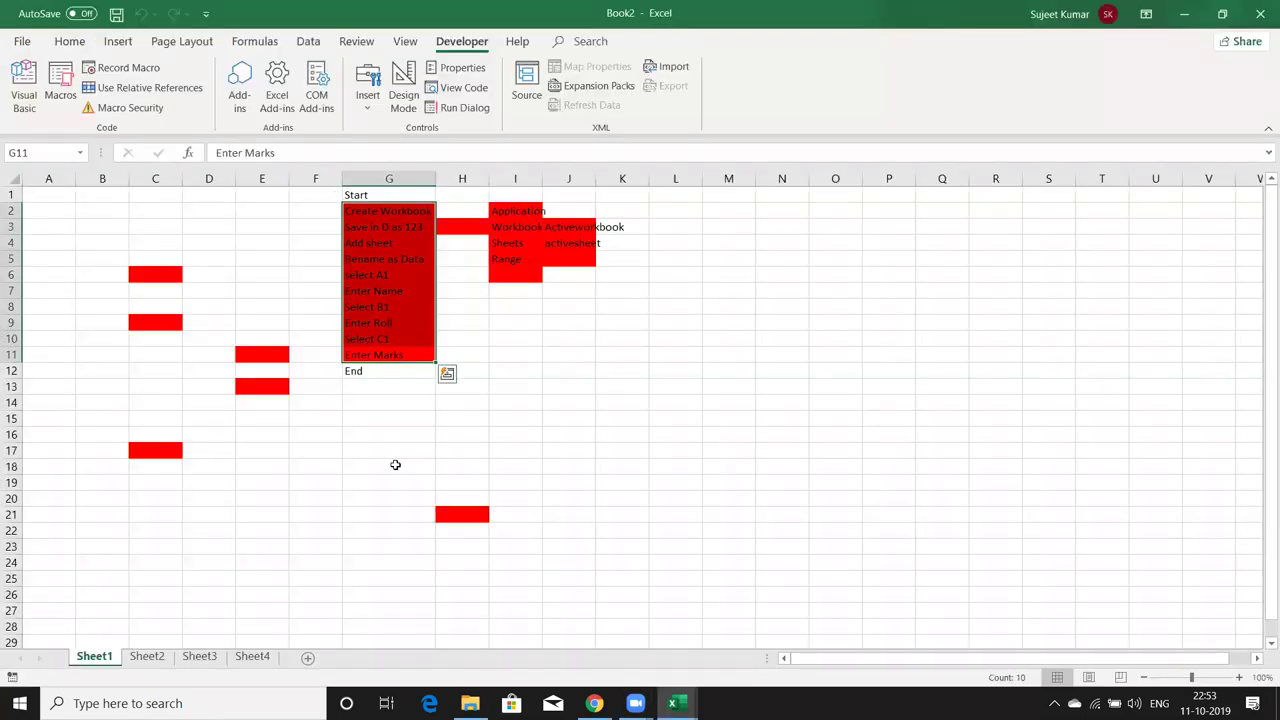
Select I2:I5, covering the Application, Workbook, Sheets and Range entries
left_click(518, 210)
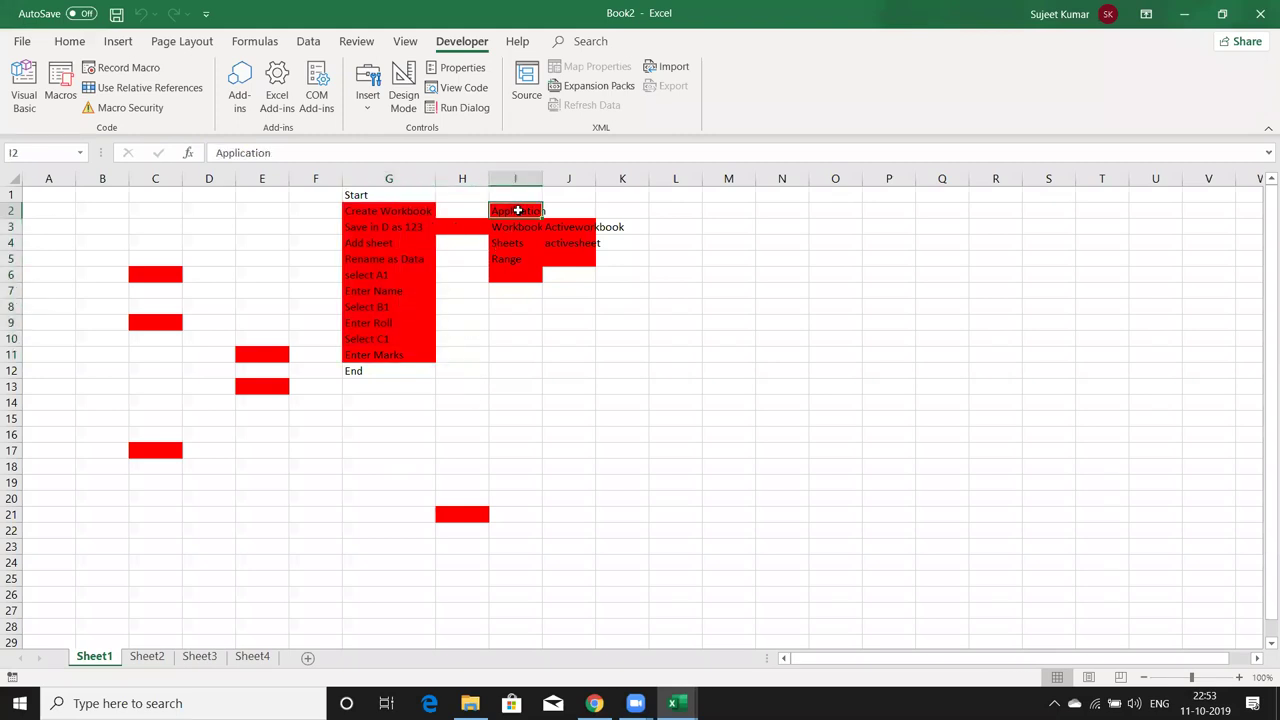
left_click_drag(518, 210, 508, 266)
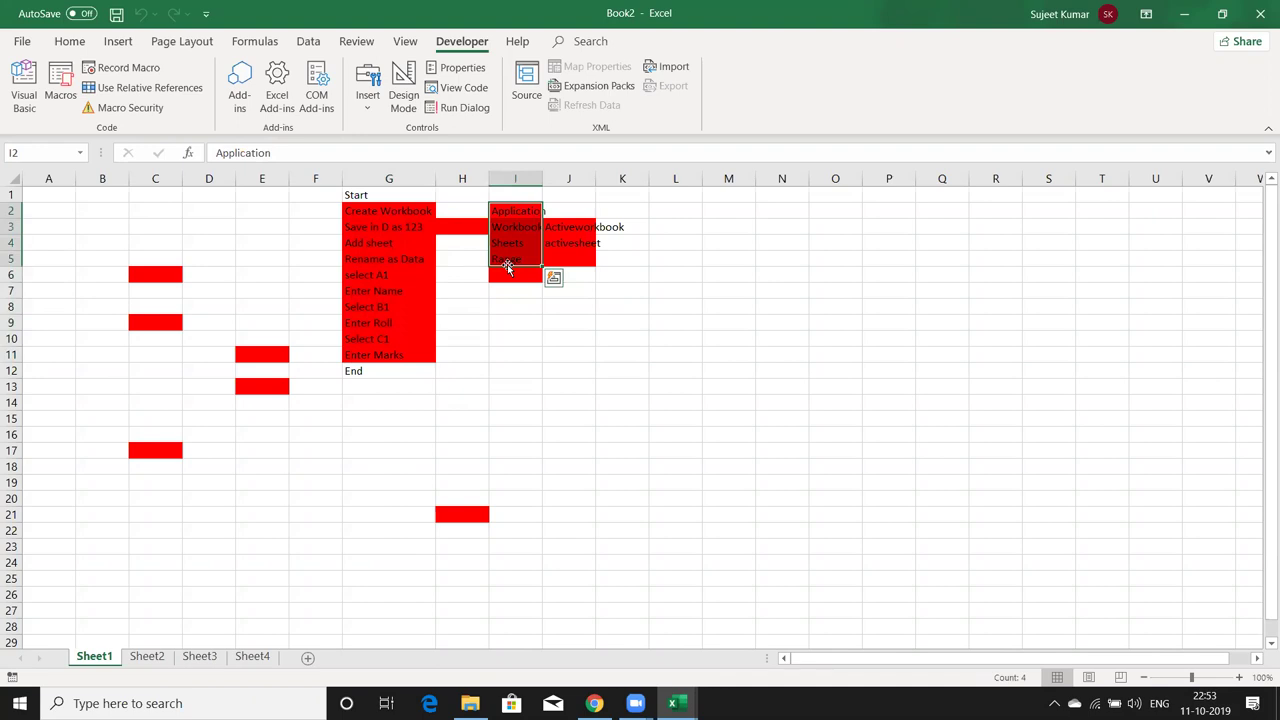
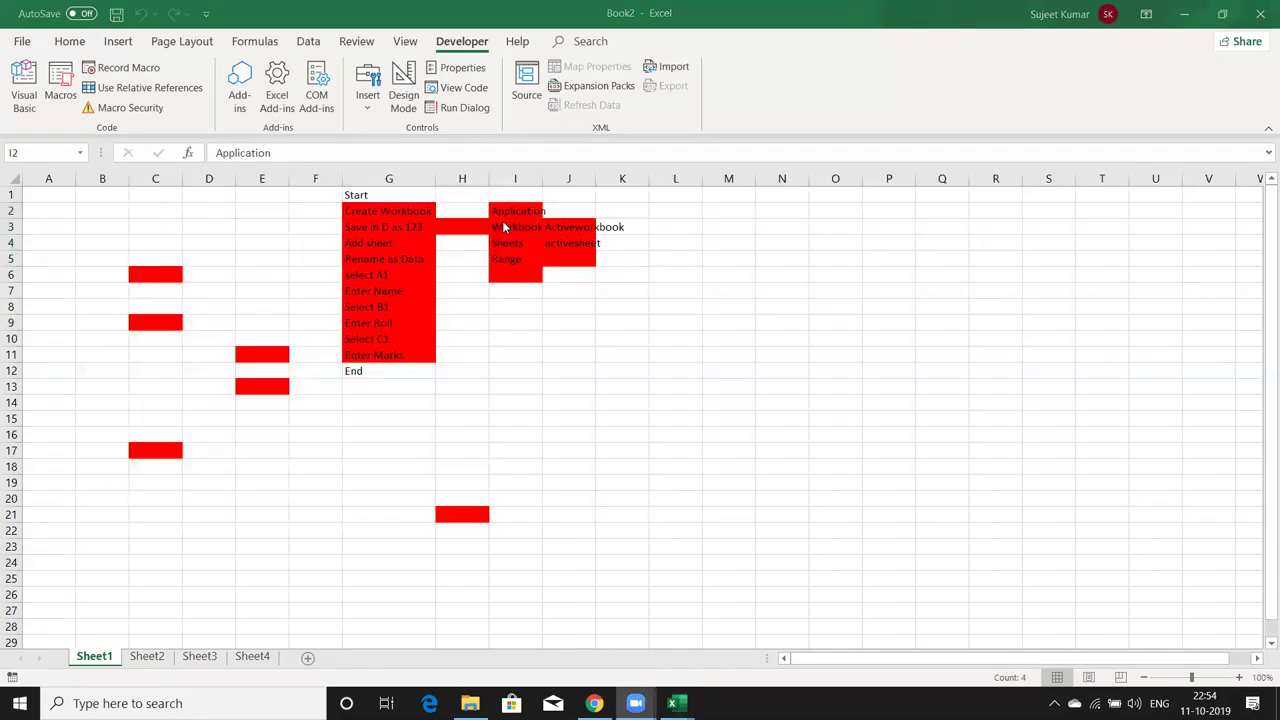
Switch from Excel to the VBA editor window showing macro rr
key("alt+Tab")
key("Tab")
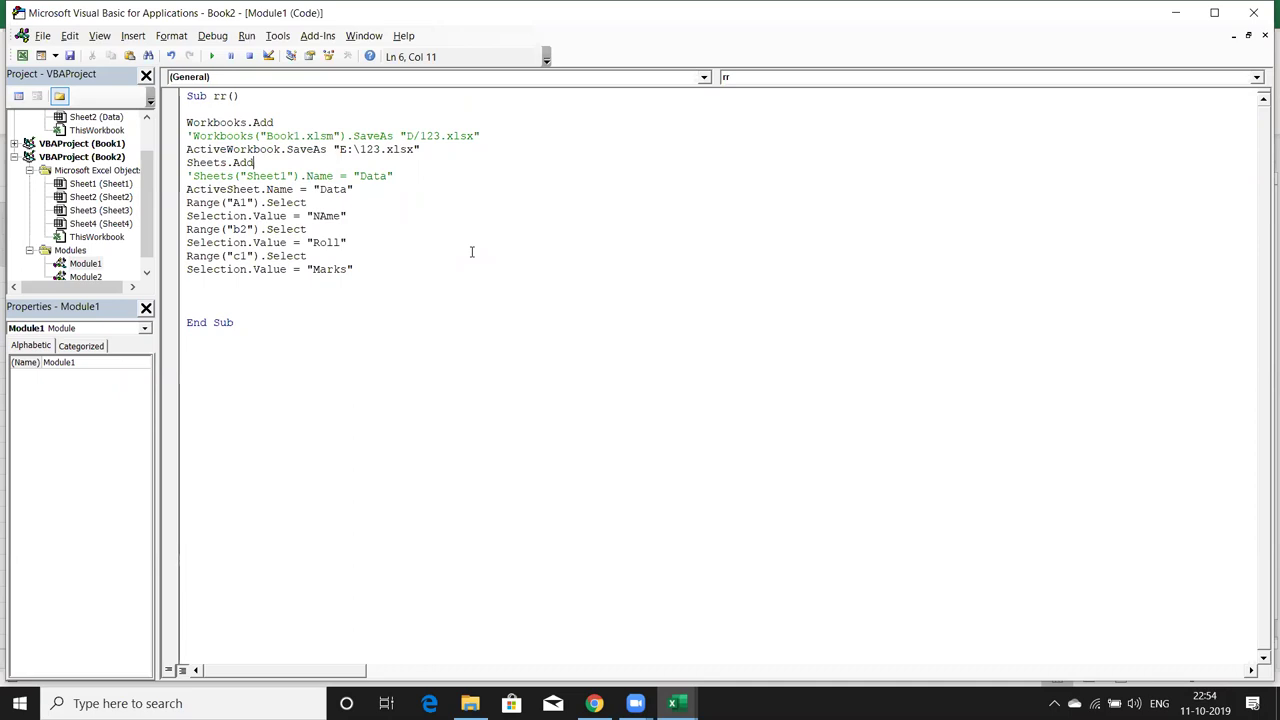
double_click(255, 150)
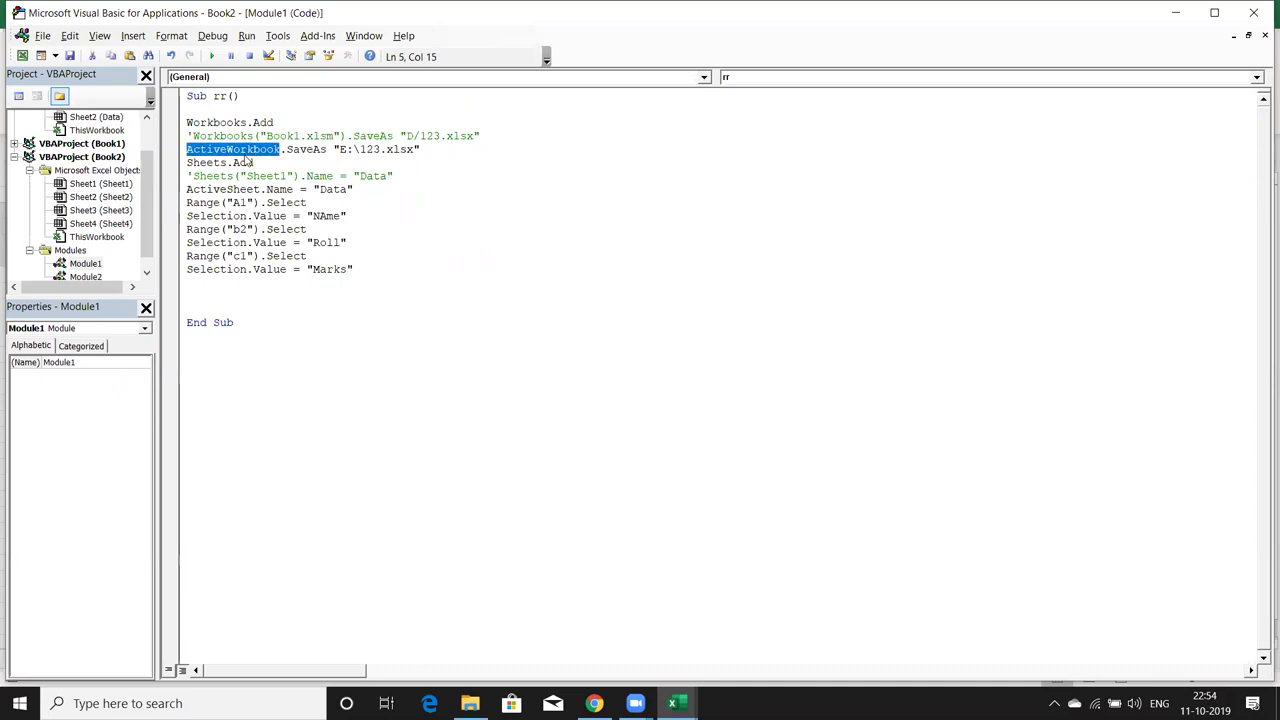
double_click(305, 150)
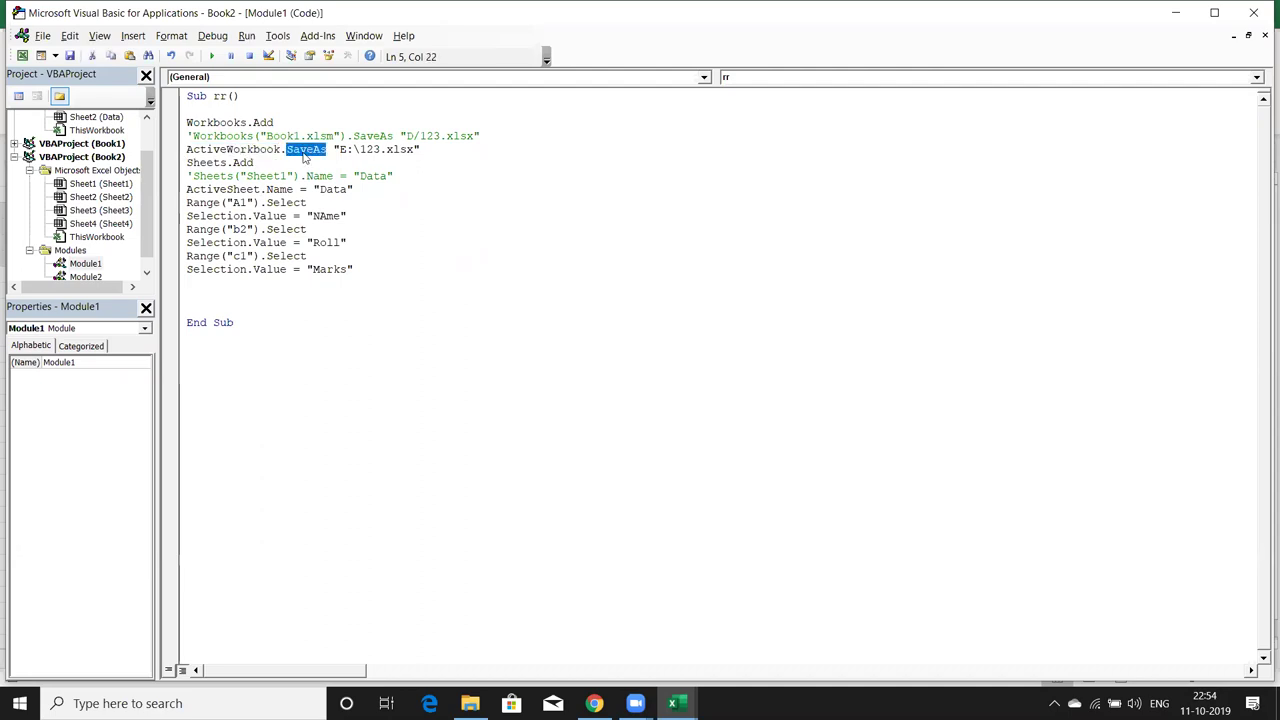
left_click_drag(339, 150, 428, 152)
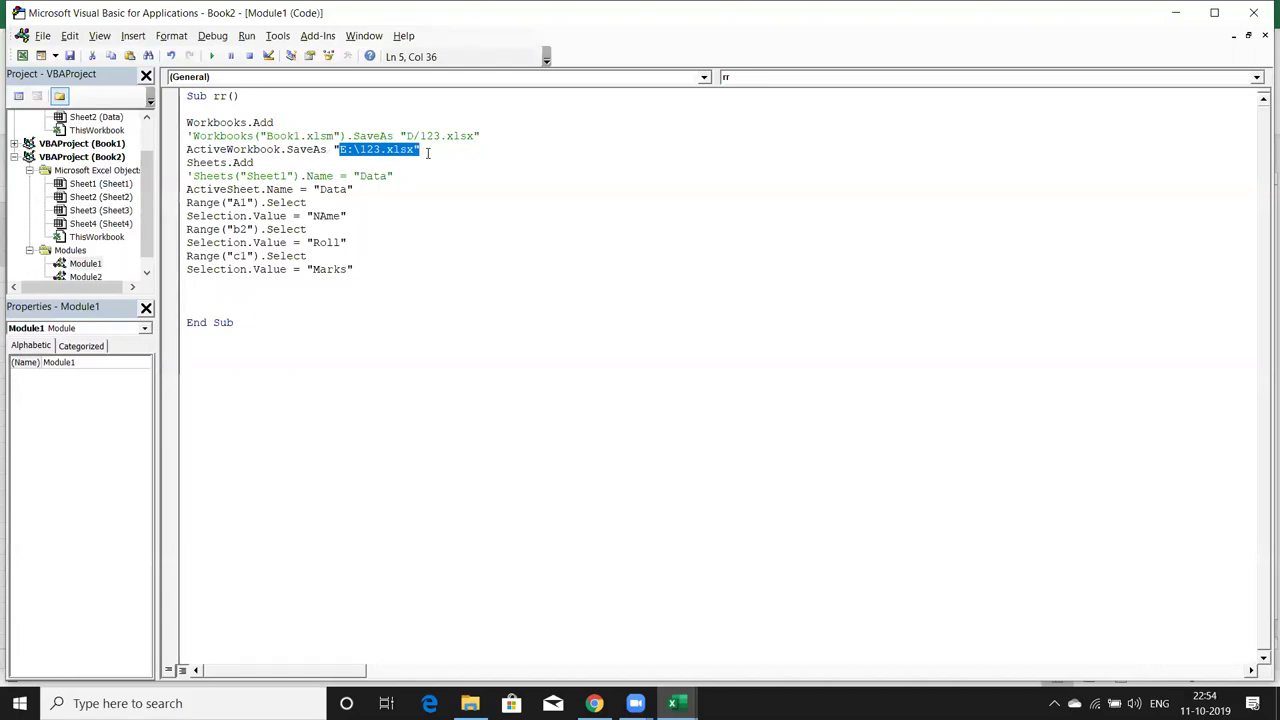
left_click_drag(240, 162, 236, 137)
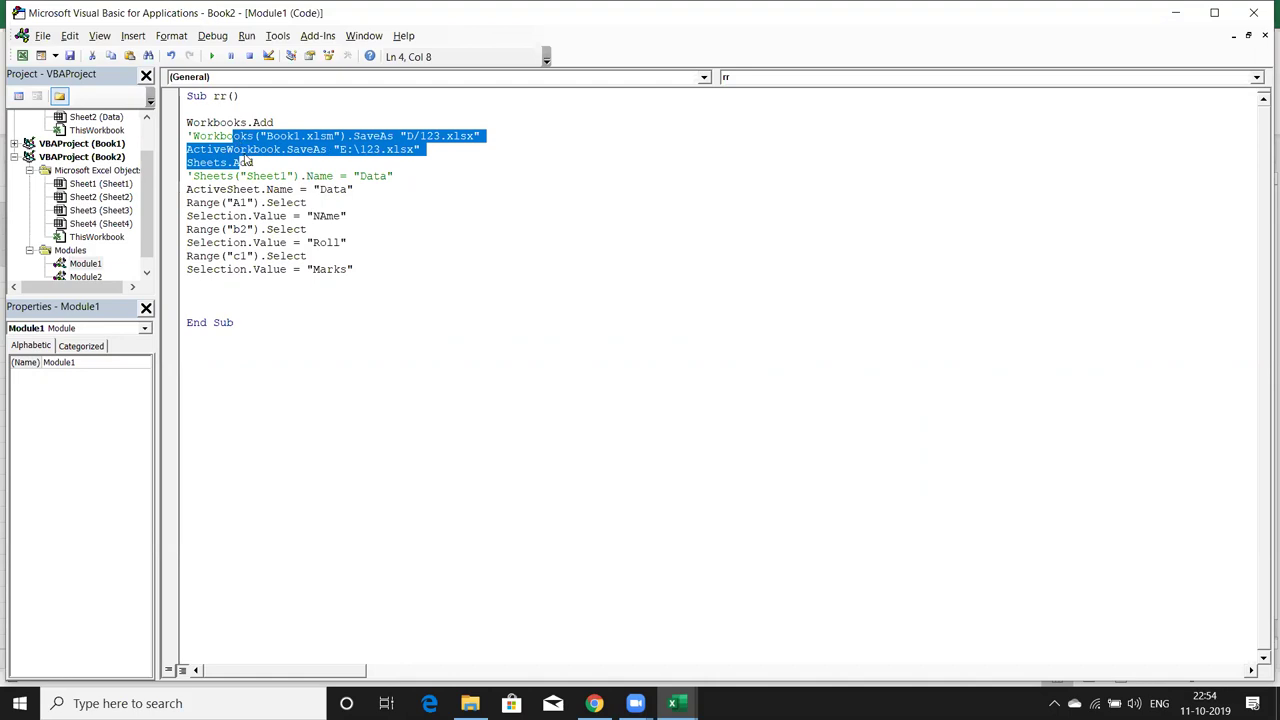
double_click(224, 138)
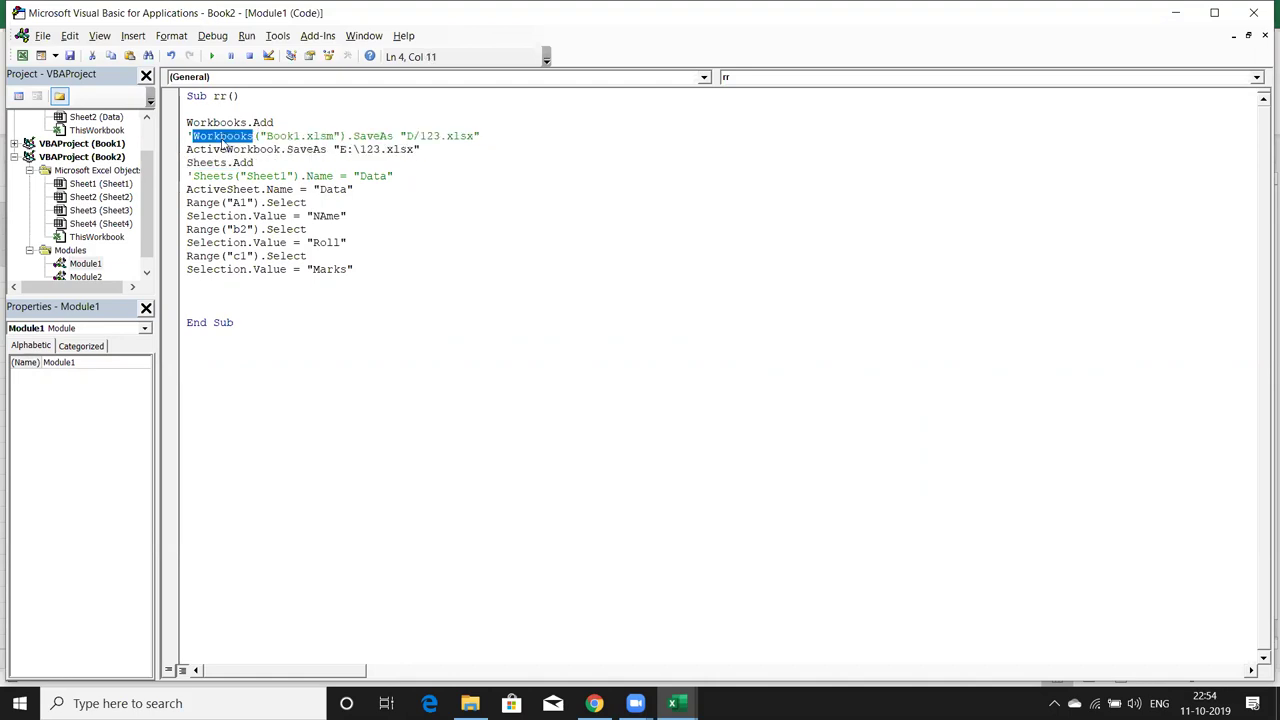
double_click(291, 137)
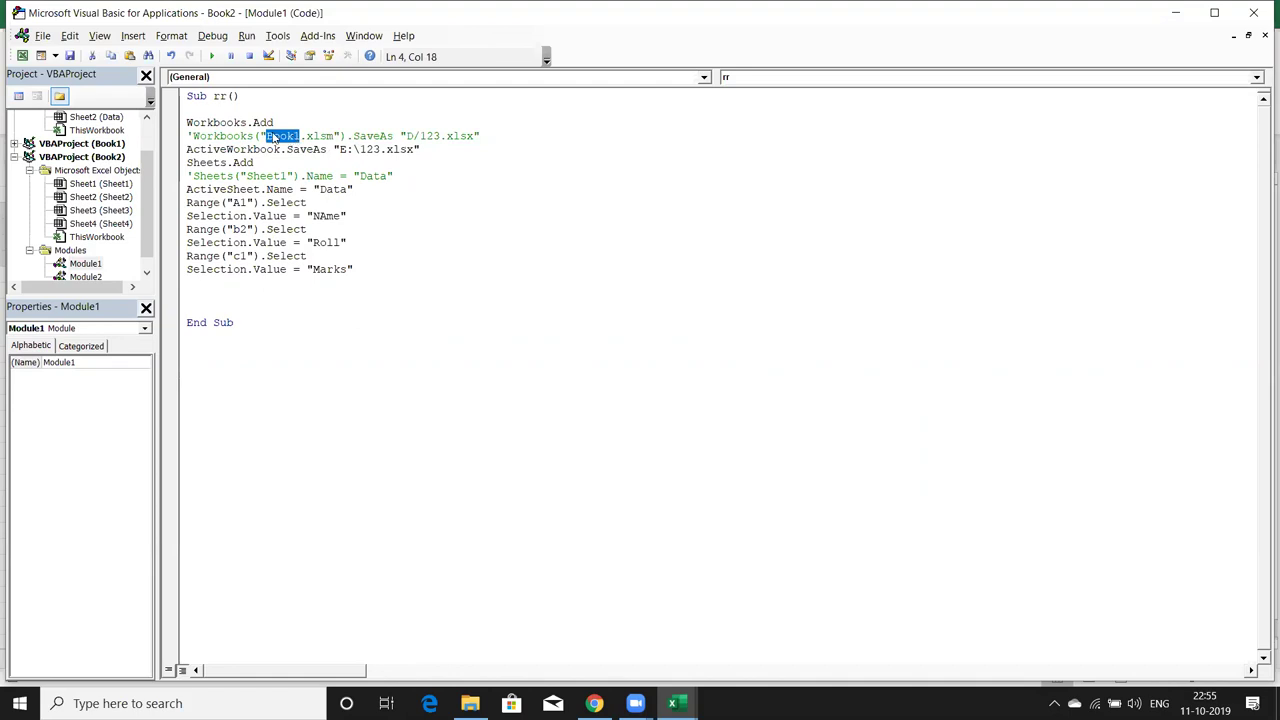
double_click(252, 150)
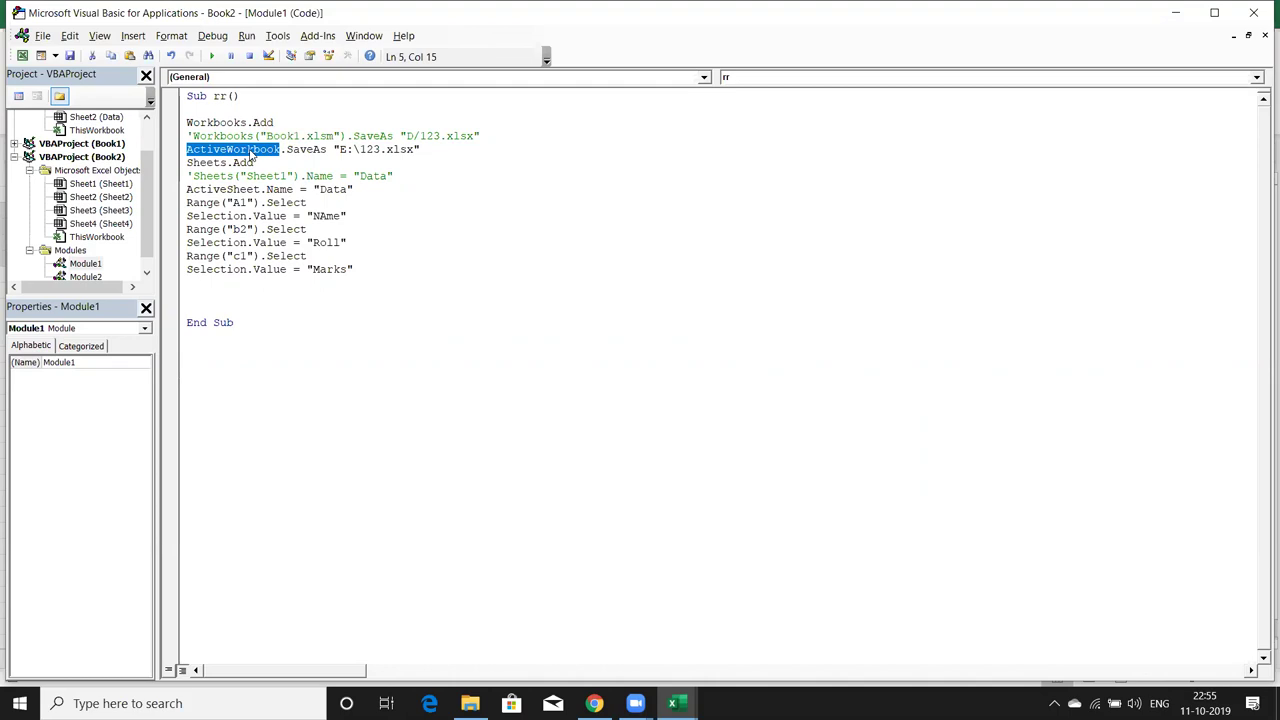
double_click(282, 138)
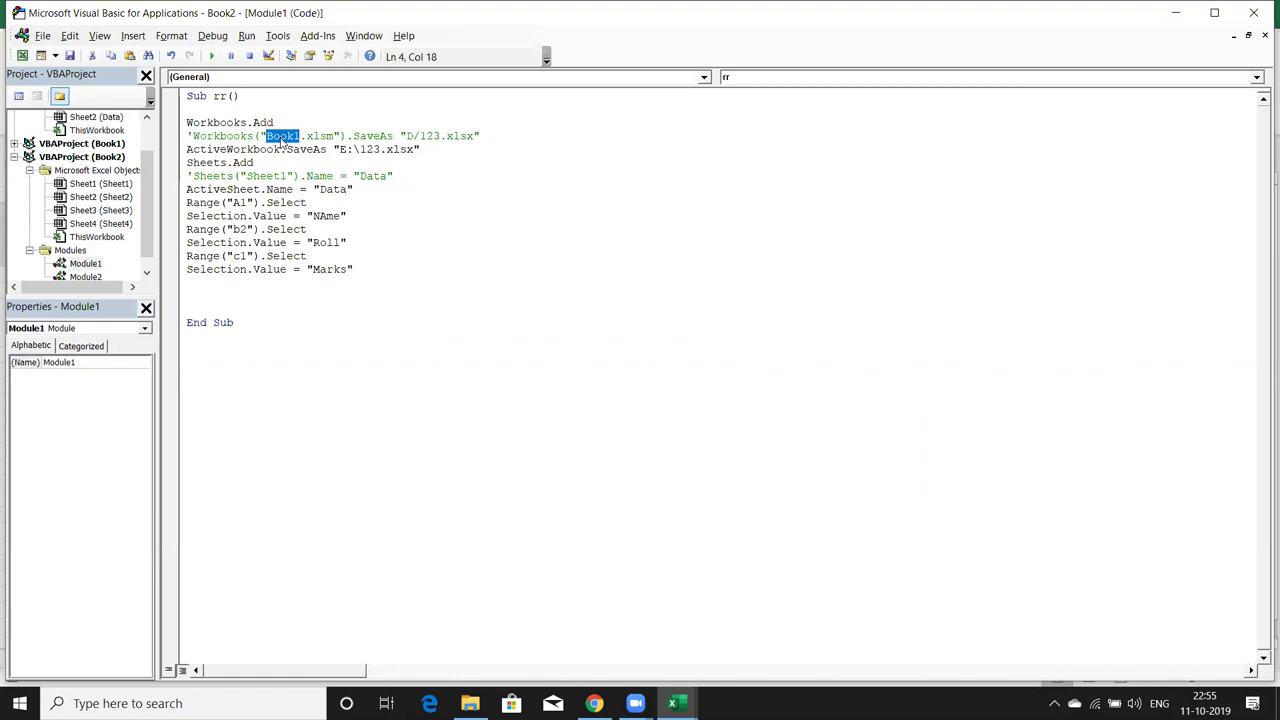
double_click(372, 140)
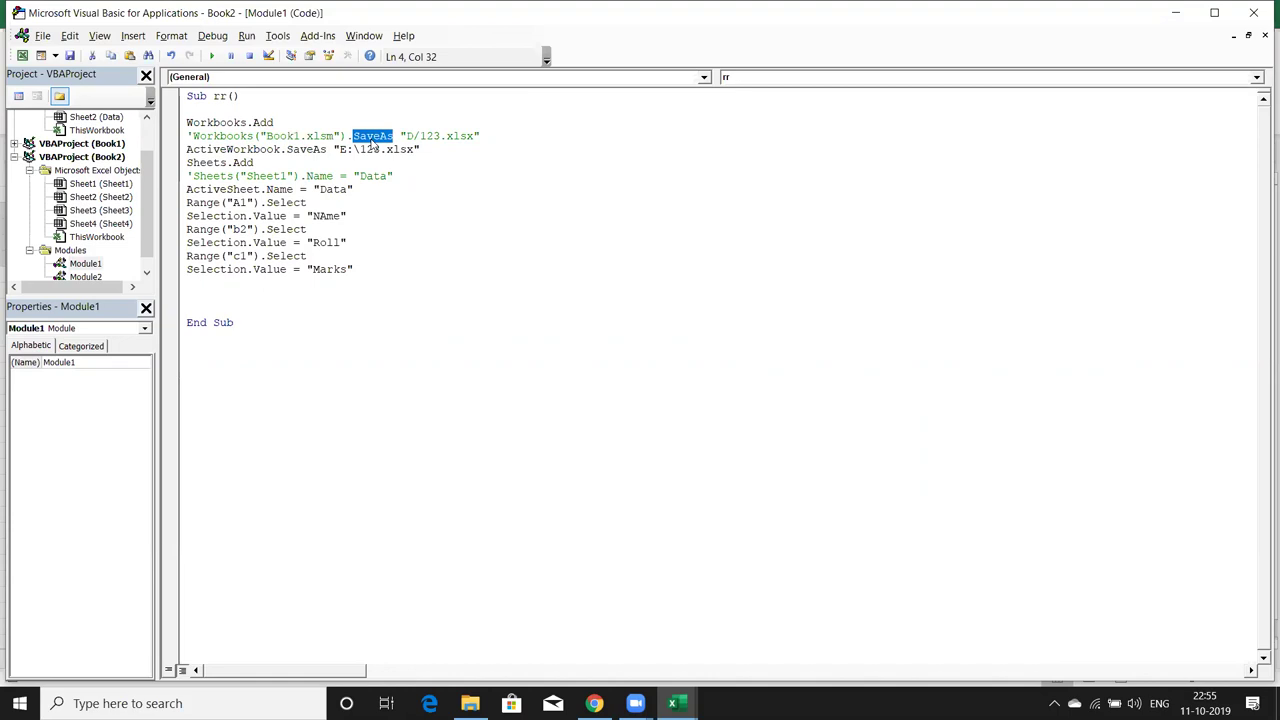
double_click(410, 137)
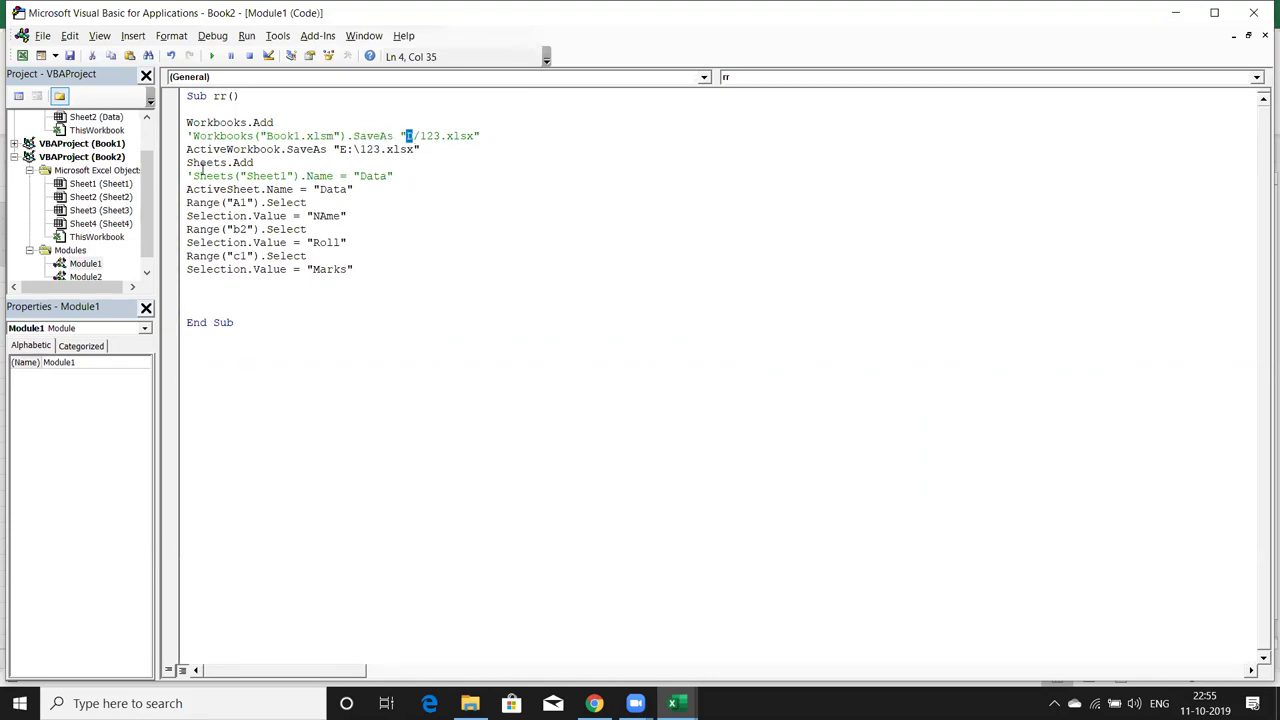
double_click(206, 162)
double_click(242, 162)
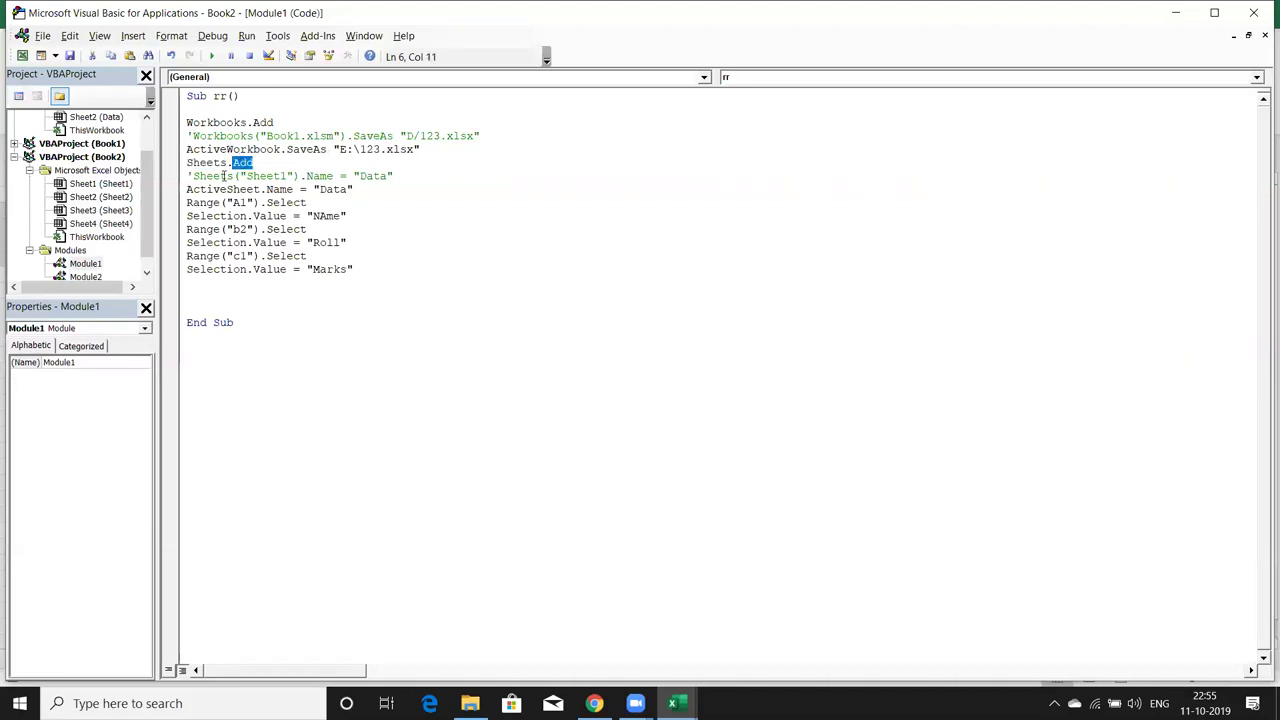
double_click(222, 176)
double_click(265, 176)
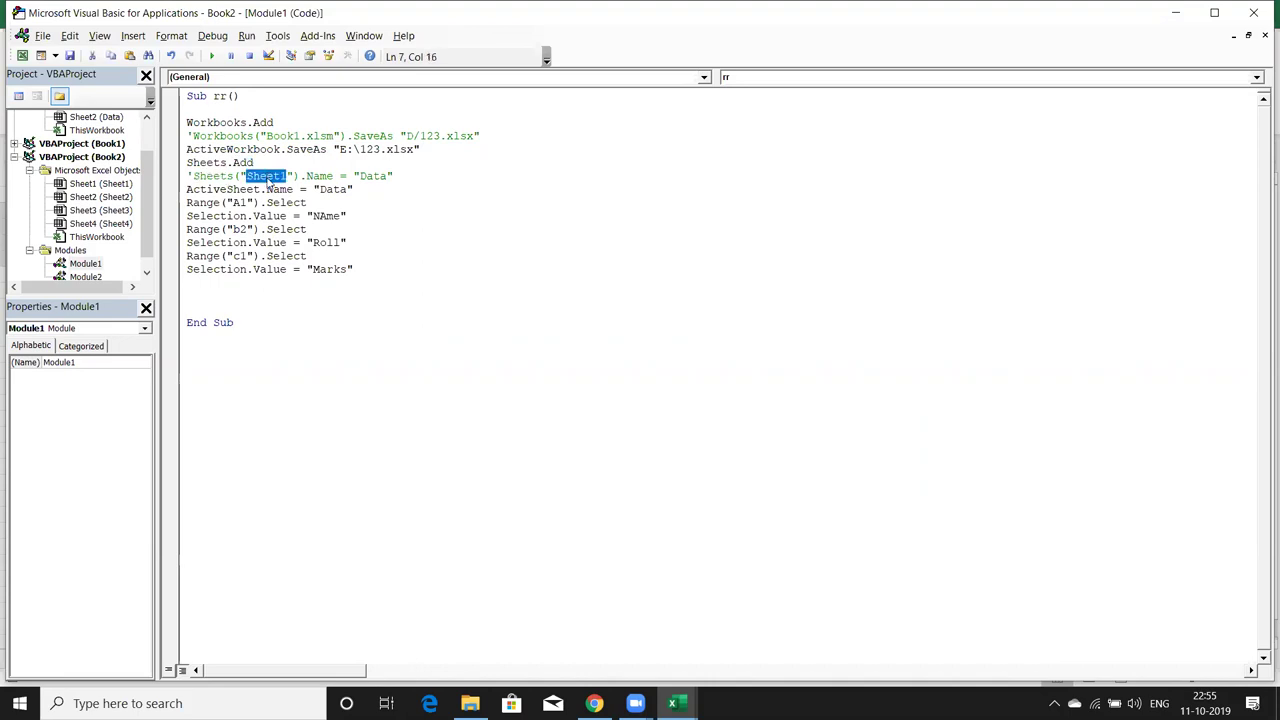
double_click(318, 176)
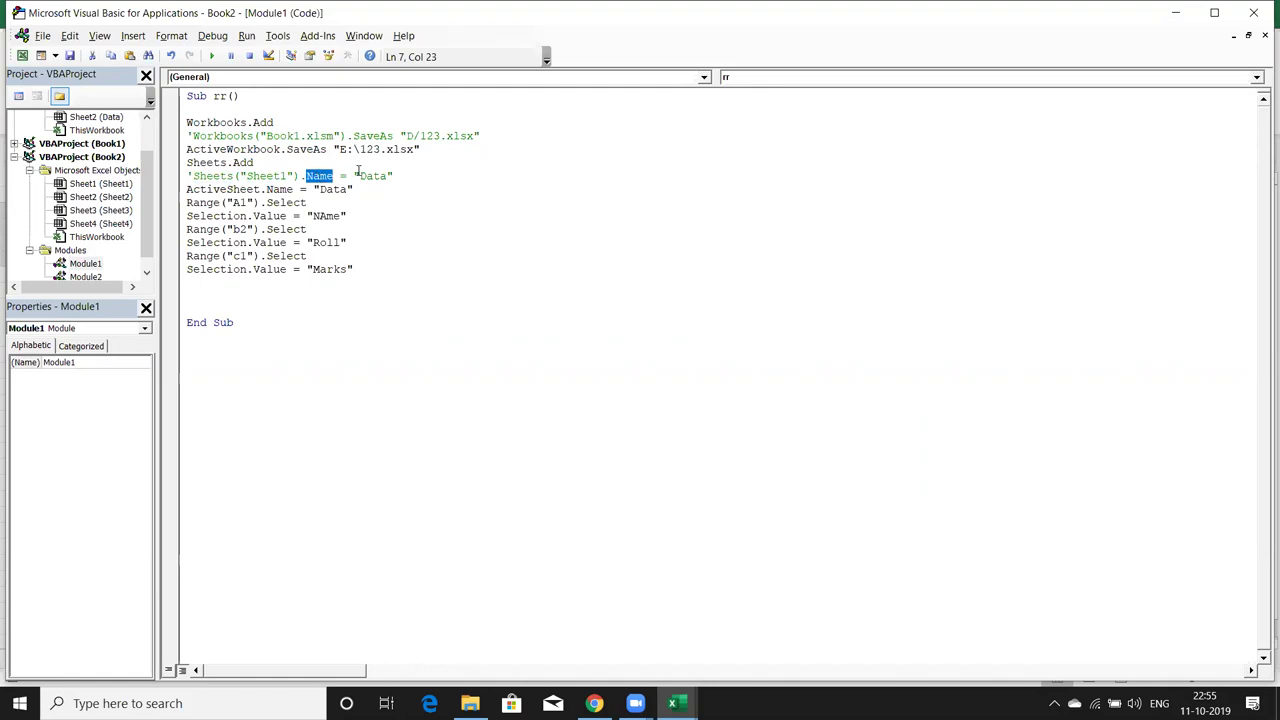
double_click(372, 176)
double_click(241, 190)
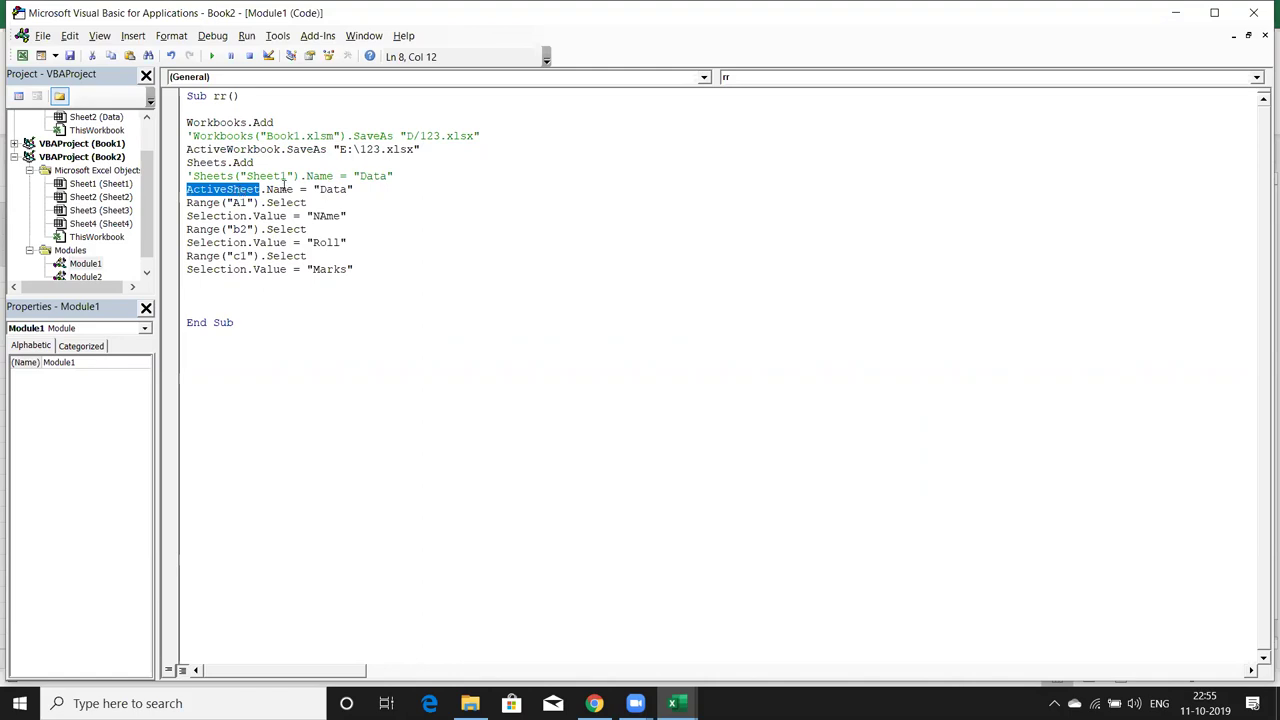
left_click(281, 189)
double_click(283, 189)
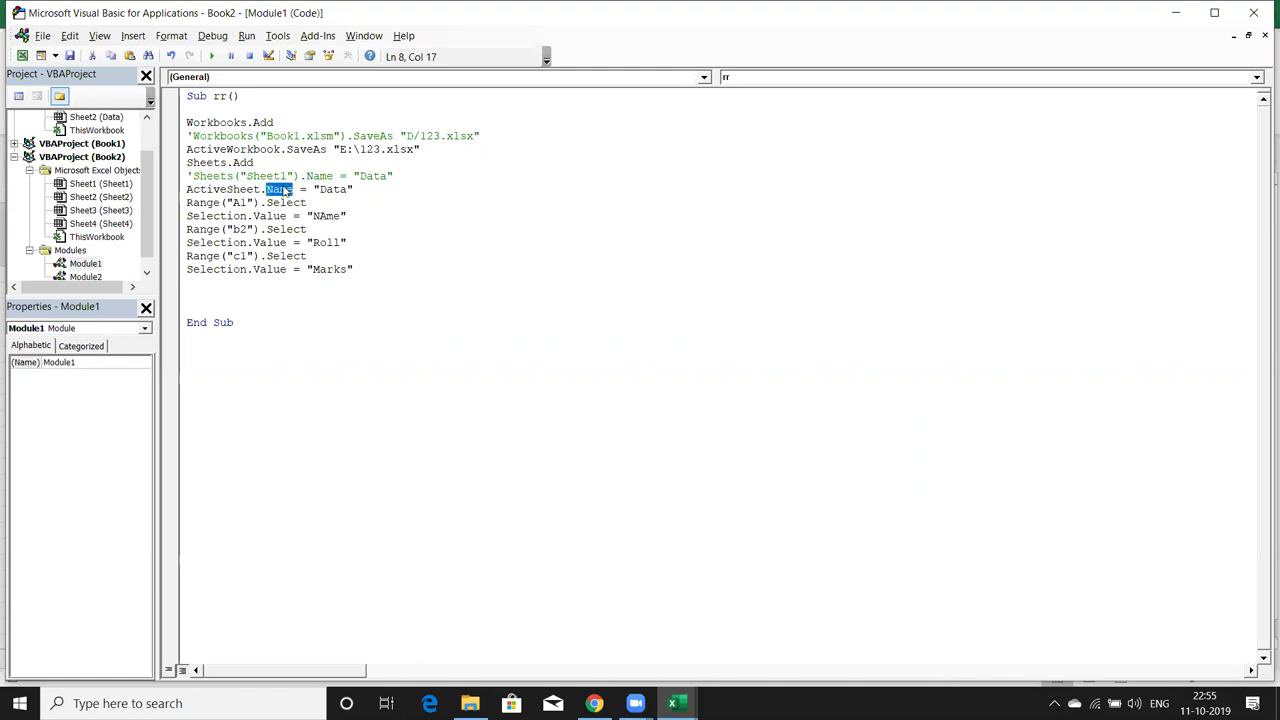
double_click(333, 189)
double_click(203, 203)
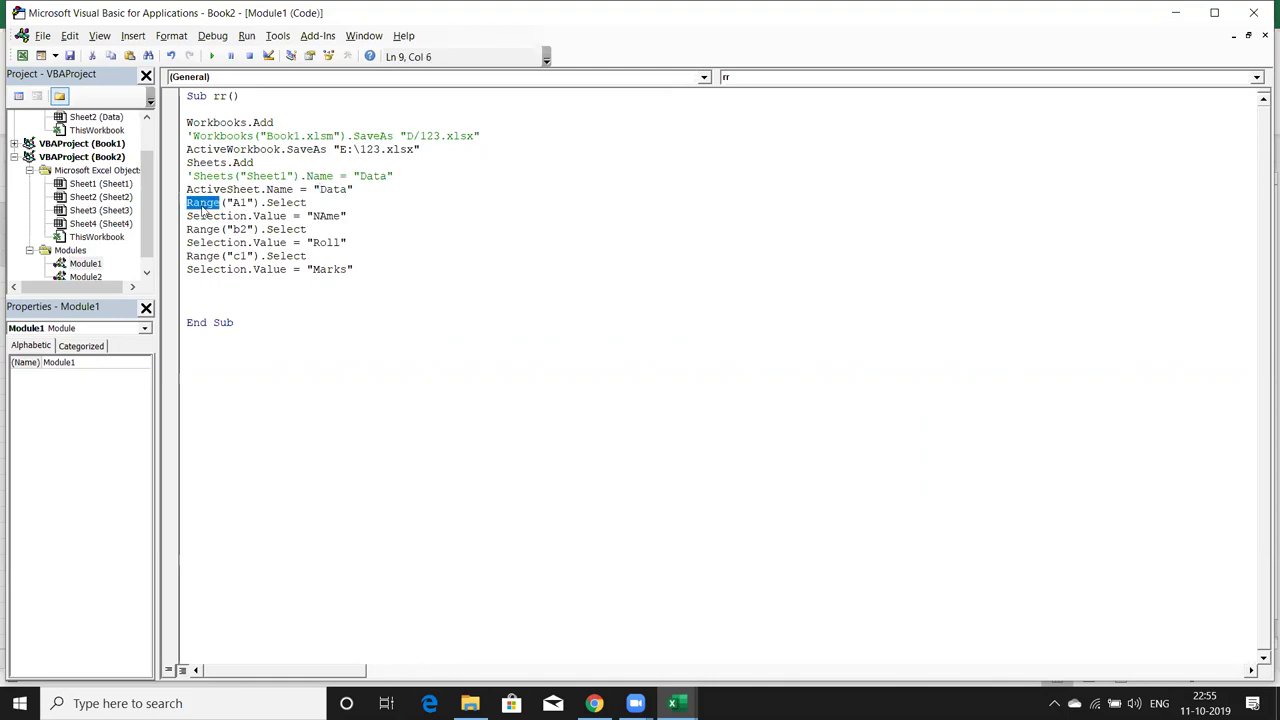
double_click(238, 203)
double_click(276, 203)
left_click(322, 202)
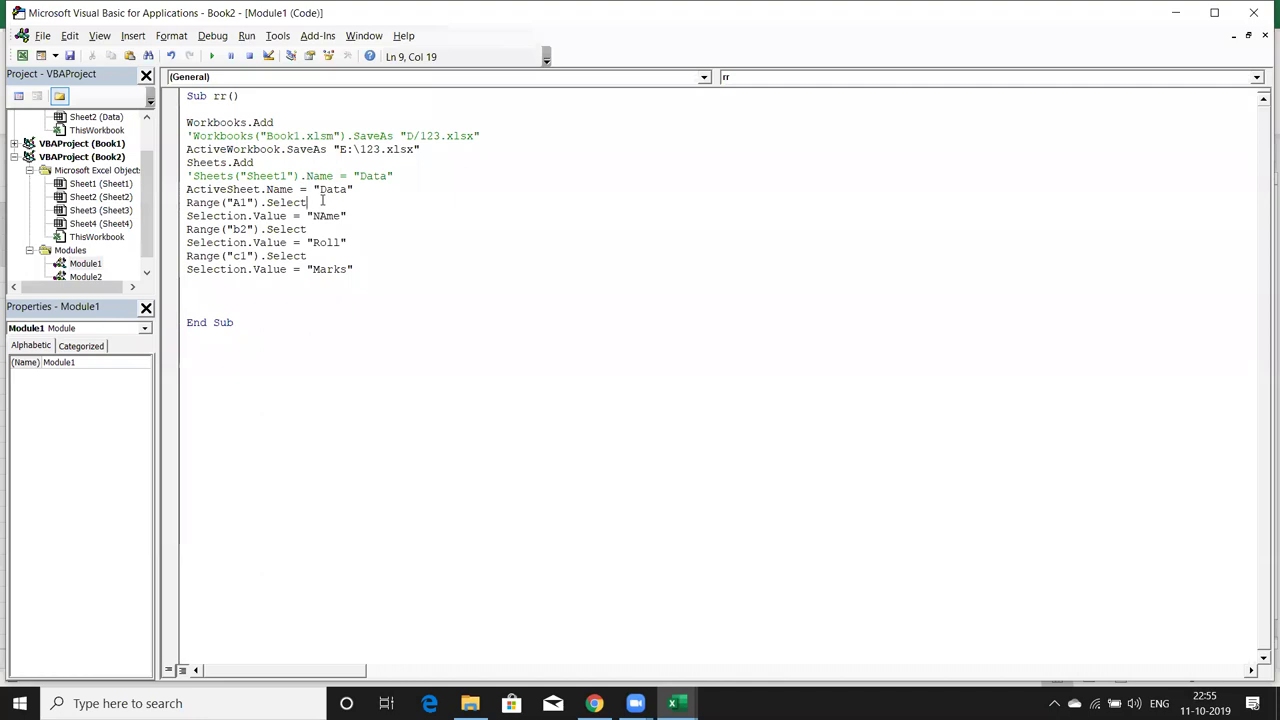
double_click(236, 217)
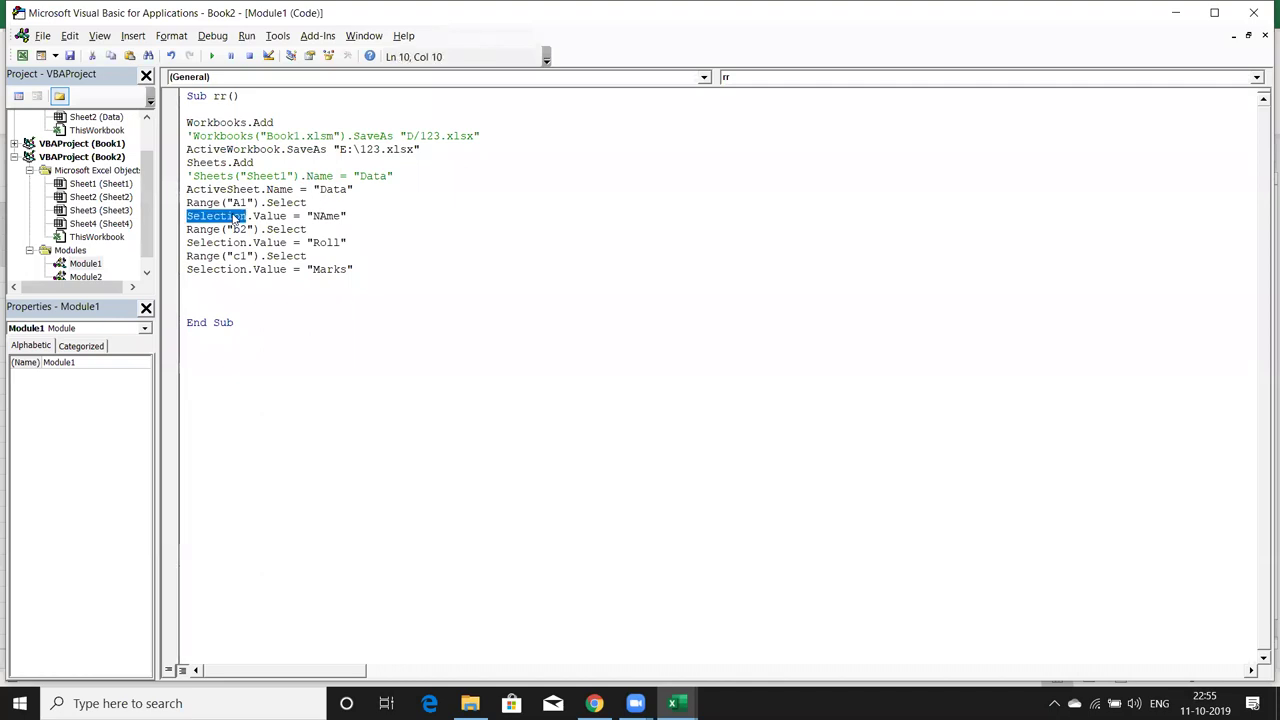
double_click(214, 204)
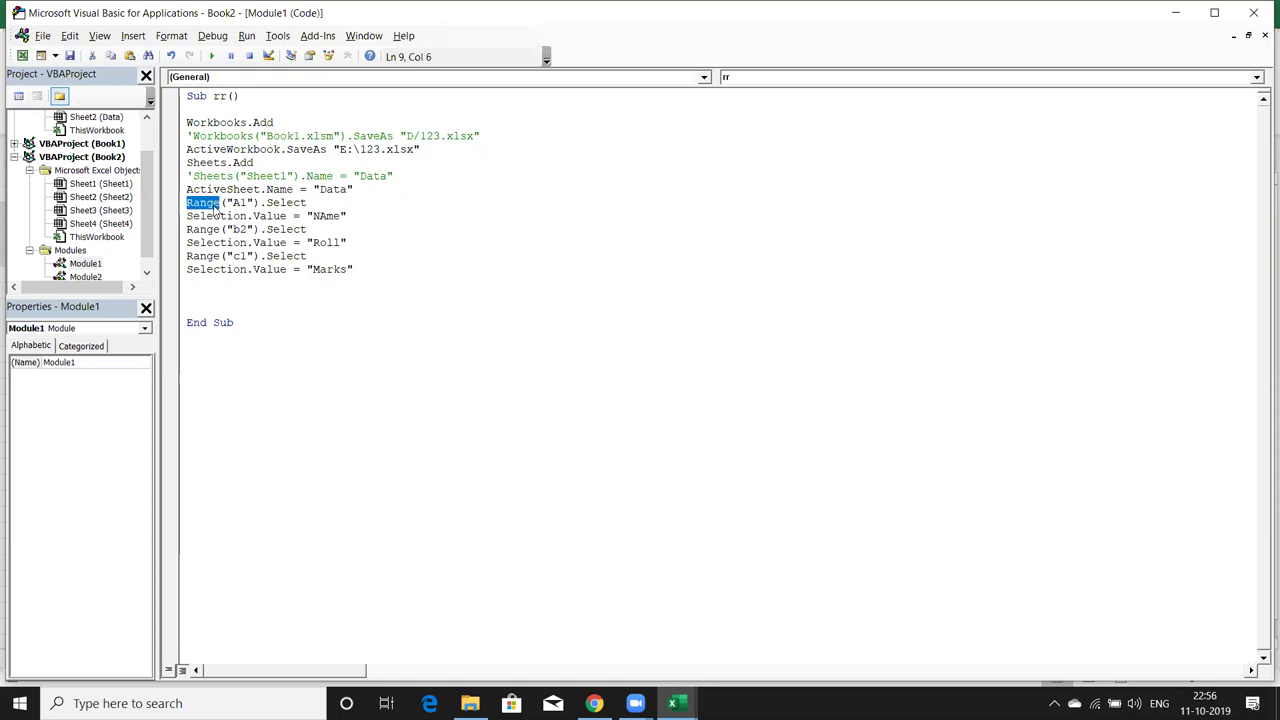
In Book2, select and copy cell A1, then return to the VBA editor
key("alt+Tab")
key("alt+Tab")
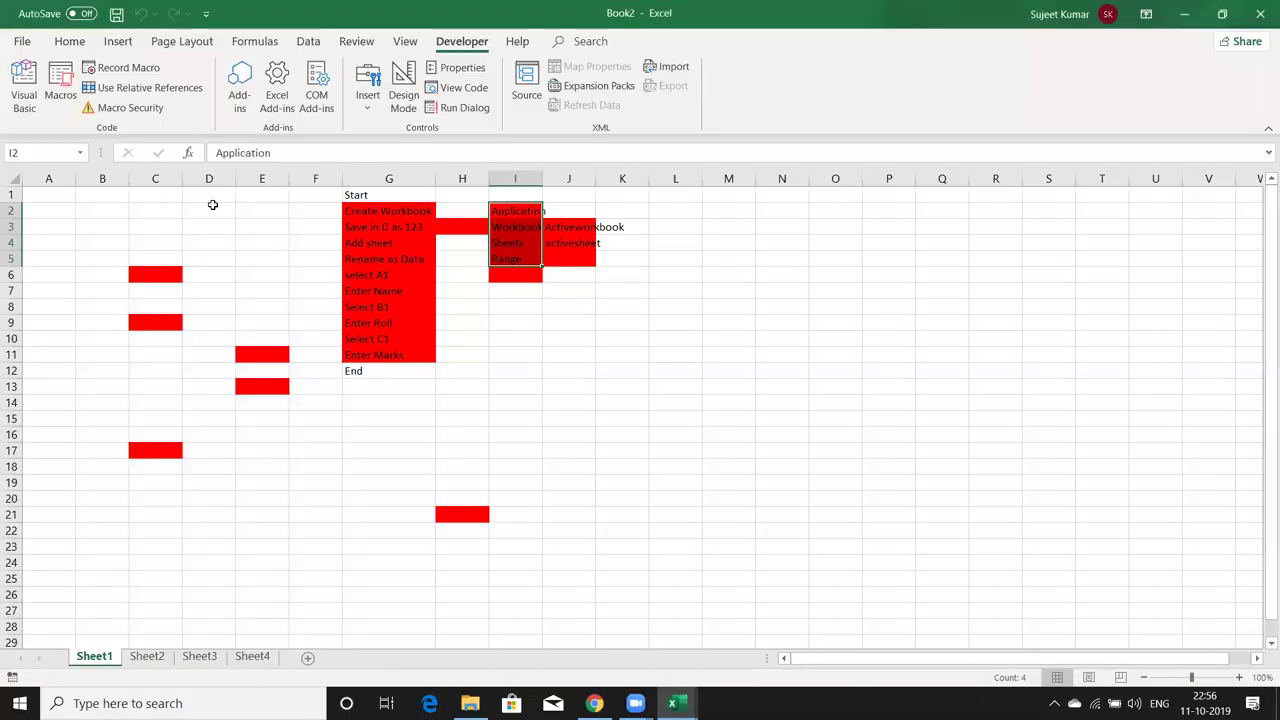
left_click(39, 190)
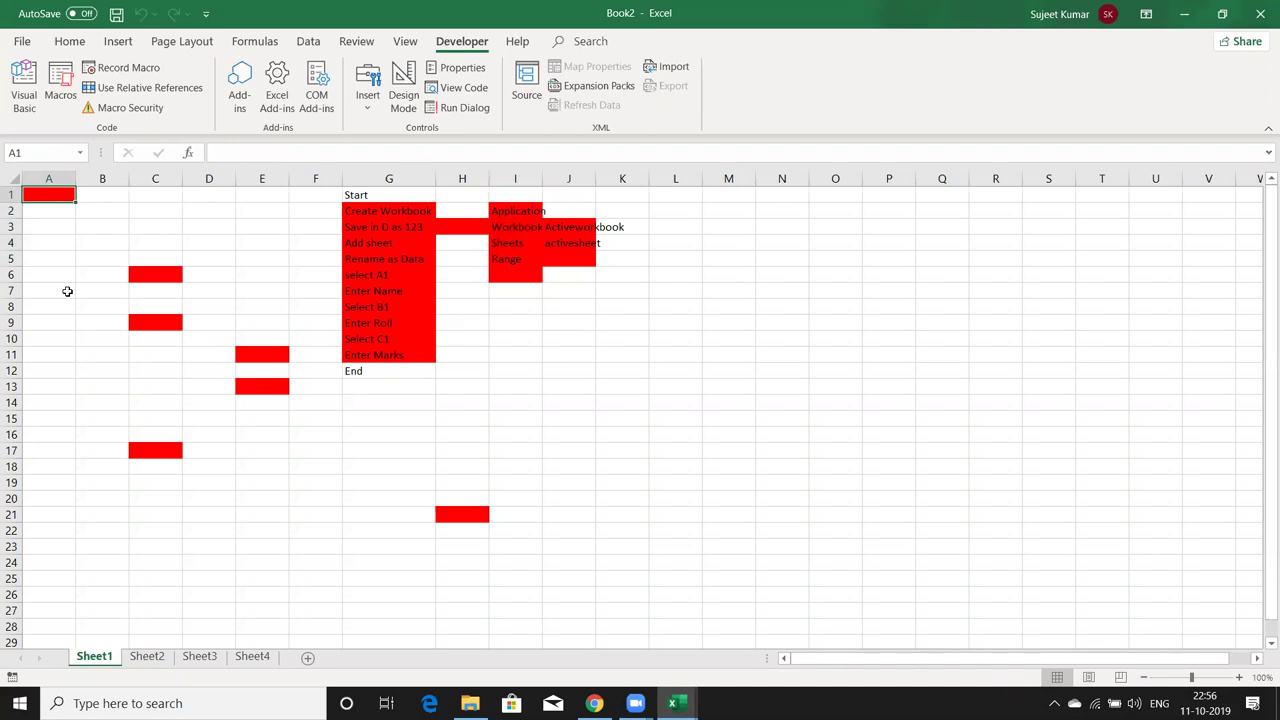
key("ctrl+c")
key("Escape")
key("alt+Tab")
key("alt+Tab")
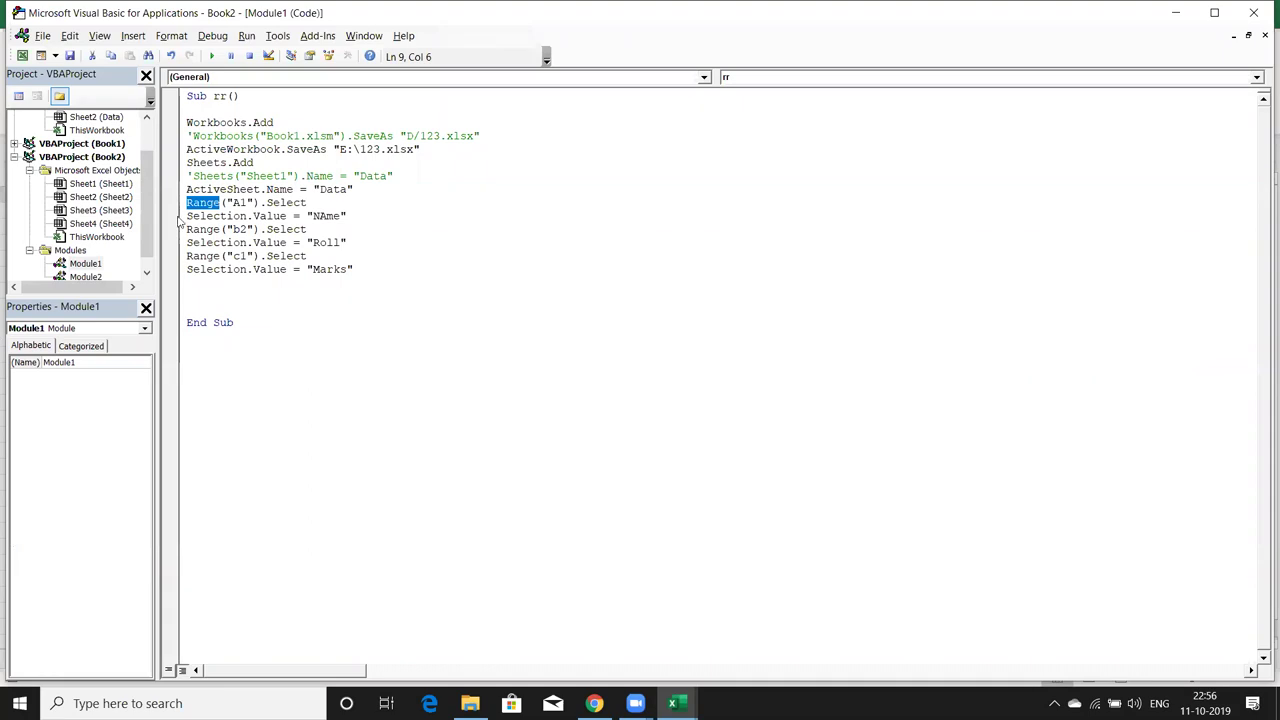
Highlight Selection, Value and the "NAme" text on the A1 header line
double_click(200, 217)
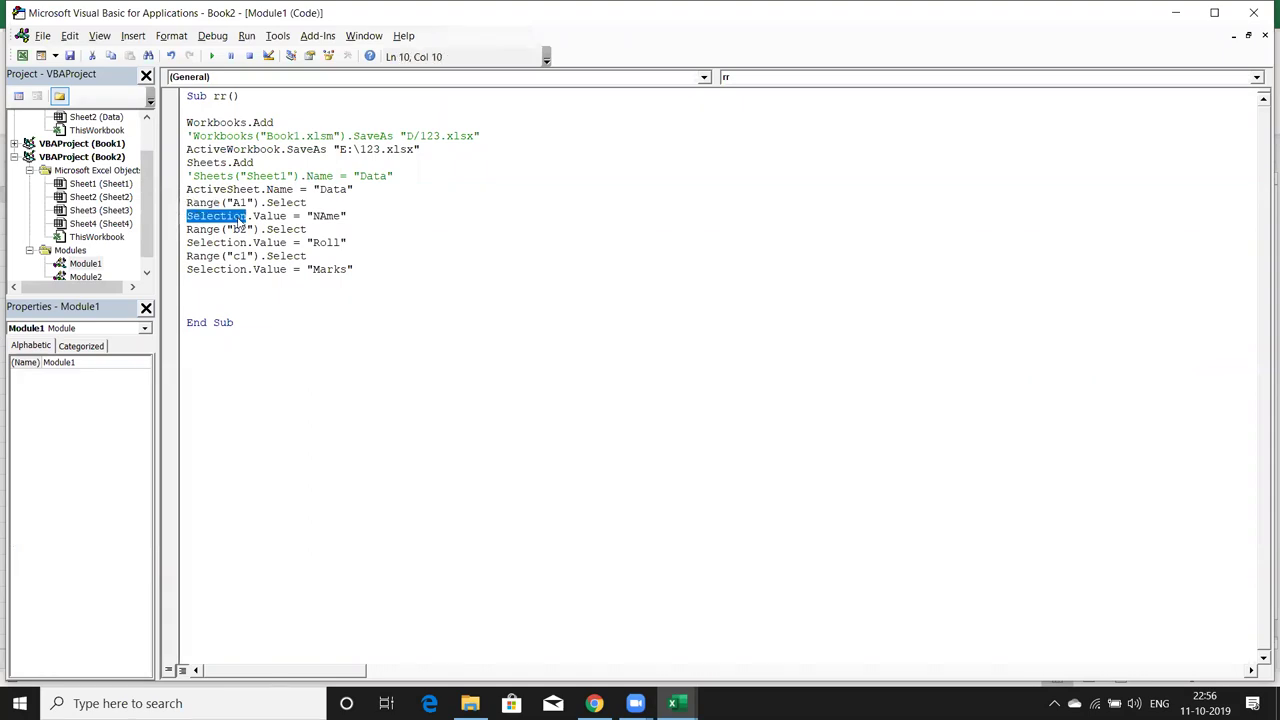
double_click(262, 220)
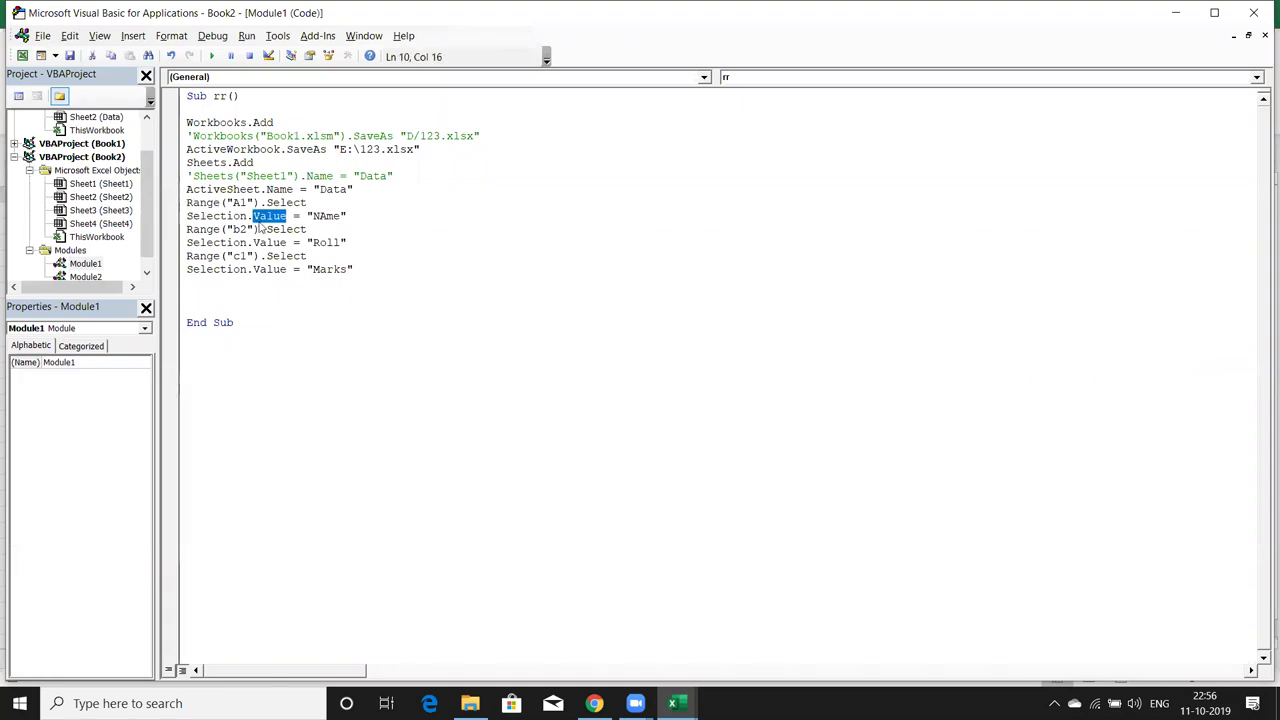
double_click(325, 217)
Change Range("b2") to Range("b1") and highlight the Roll line's Select, Selection and Value
left_click(241, 229)
key("Delete")
type("1")
left_click_drag(241, 229, 268, 232)
double_click(287, 229)
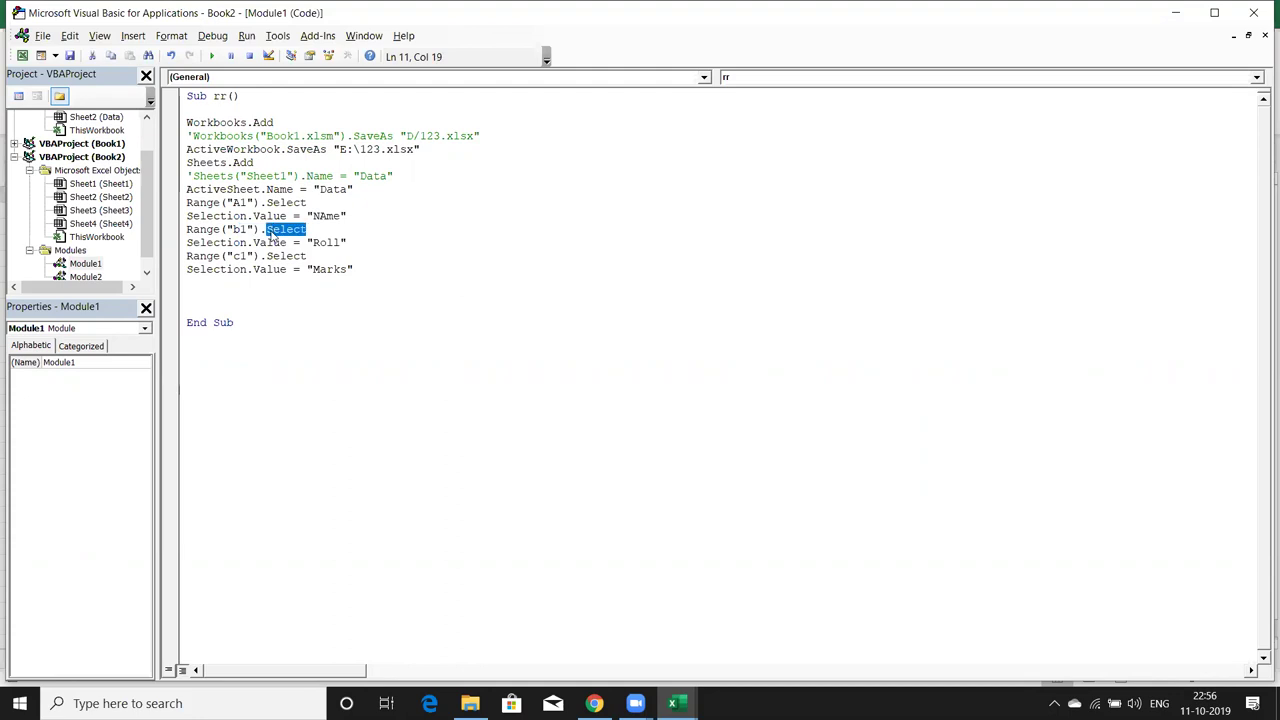
double_click(232, 243)
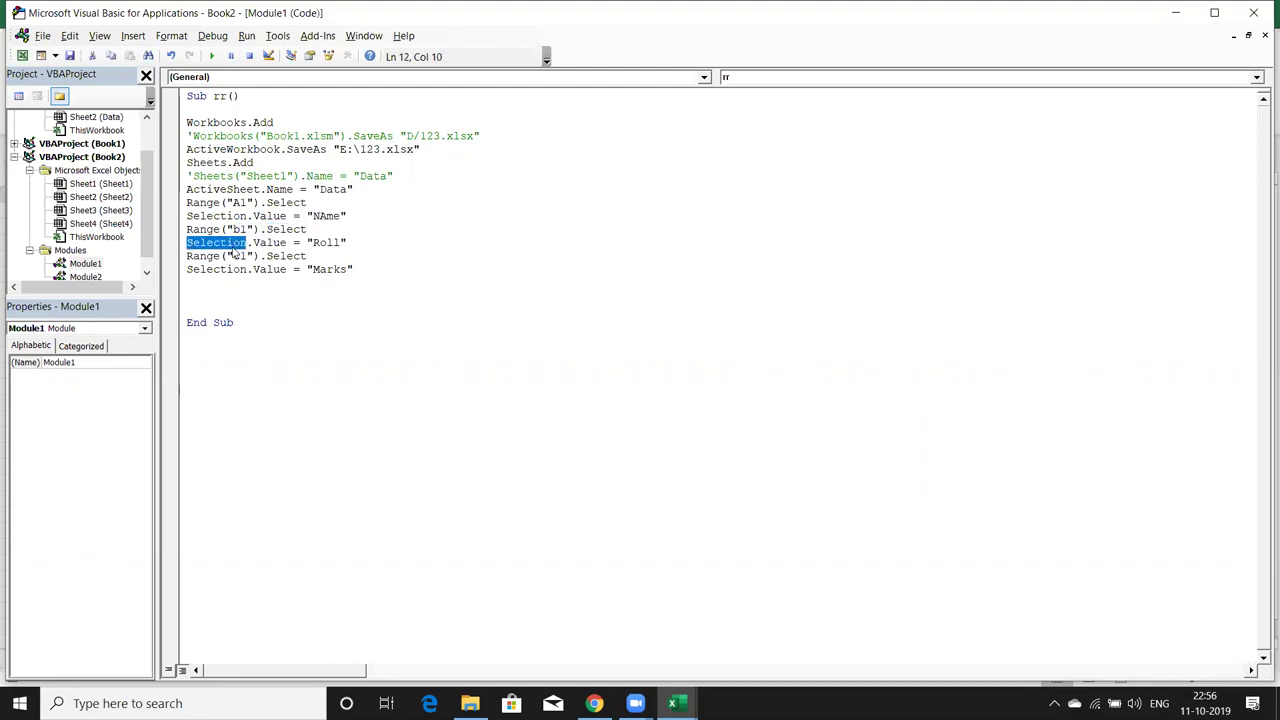
double_click(268, 243)
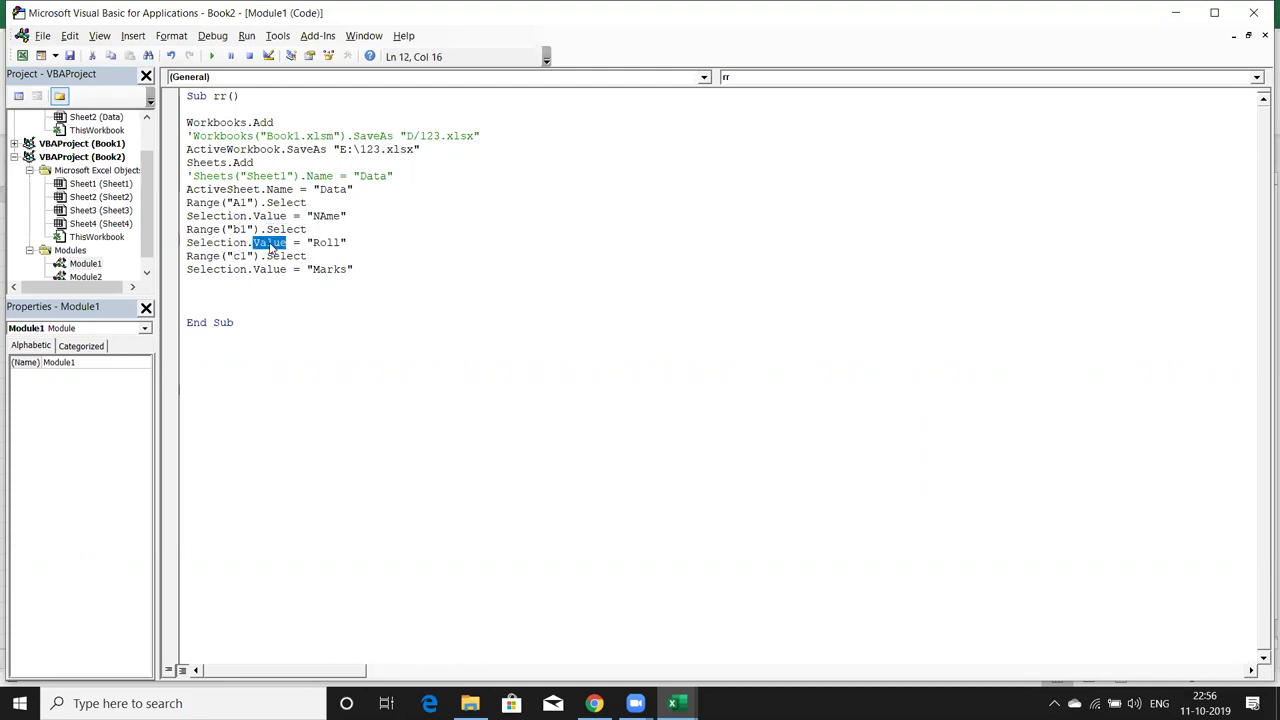
Highlight the Workbooks collection and Add method in Workbooks.Add
left_click(215, 121)
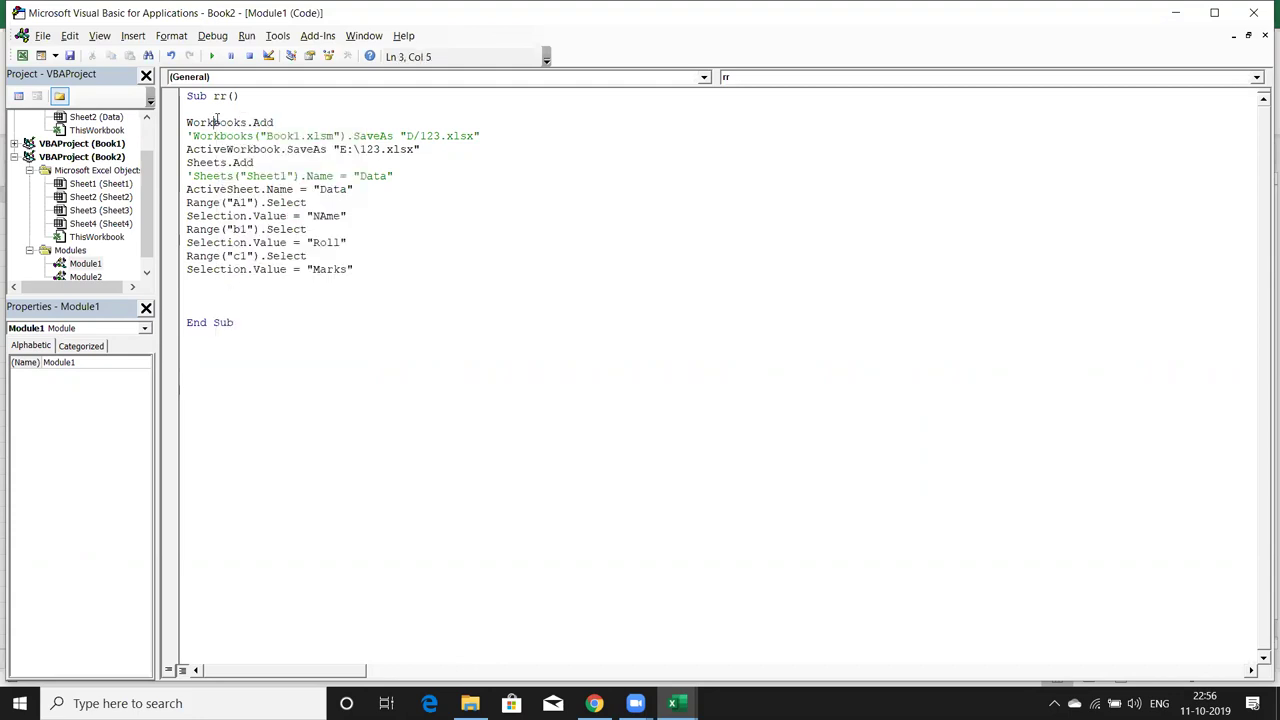
double_click(216, 121)
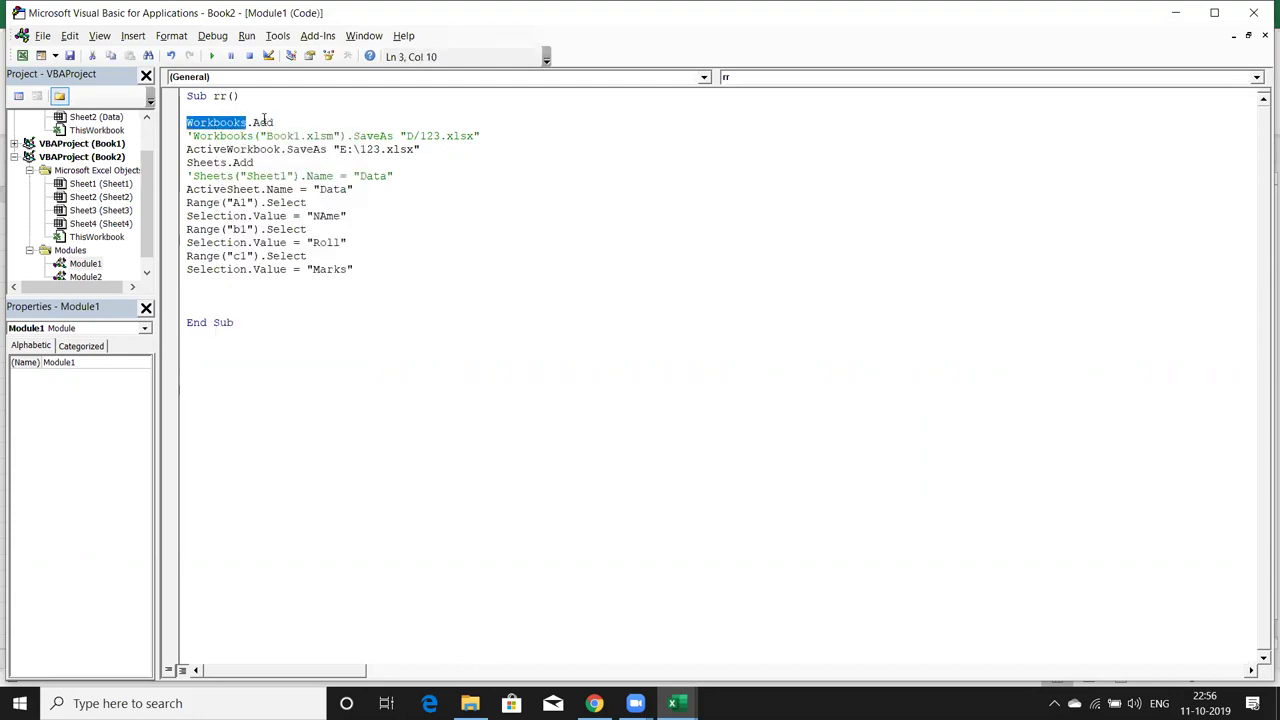
double_click(263, 122)
Delete the E:\123.xlsx SaveAs path, undo to restore it, and switch to Book2
left_click_drag(314, 149, 433, 149)
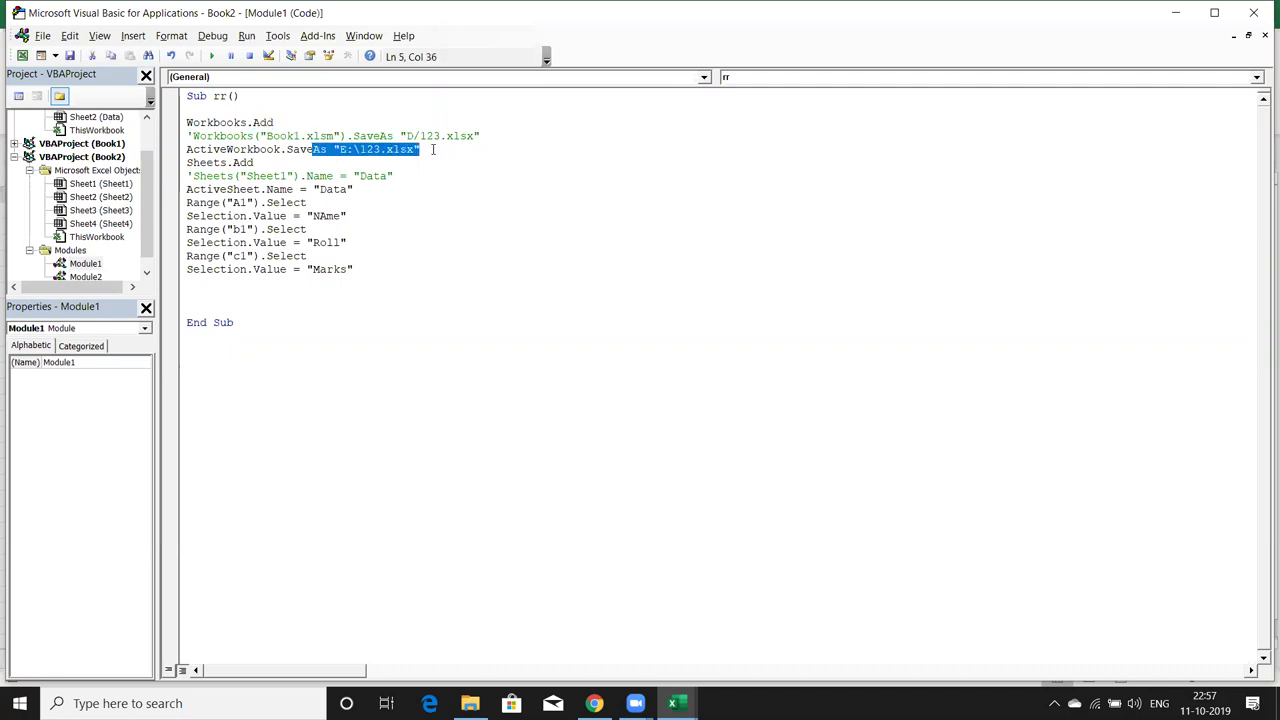
key("BackSpace")
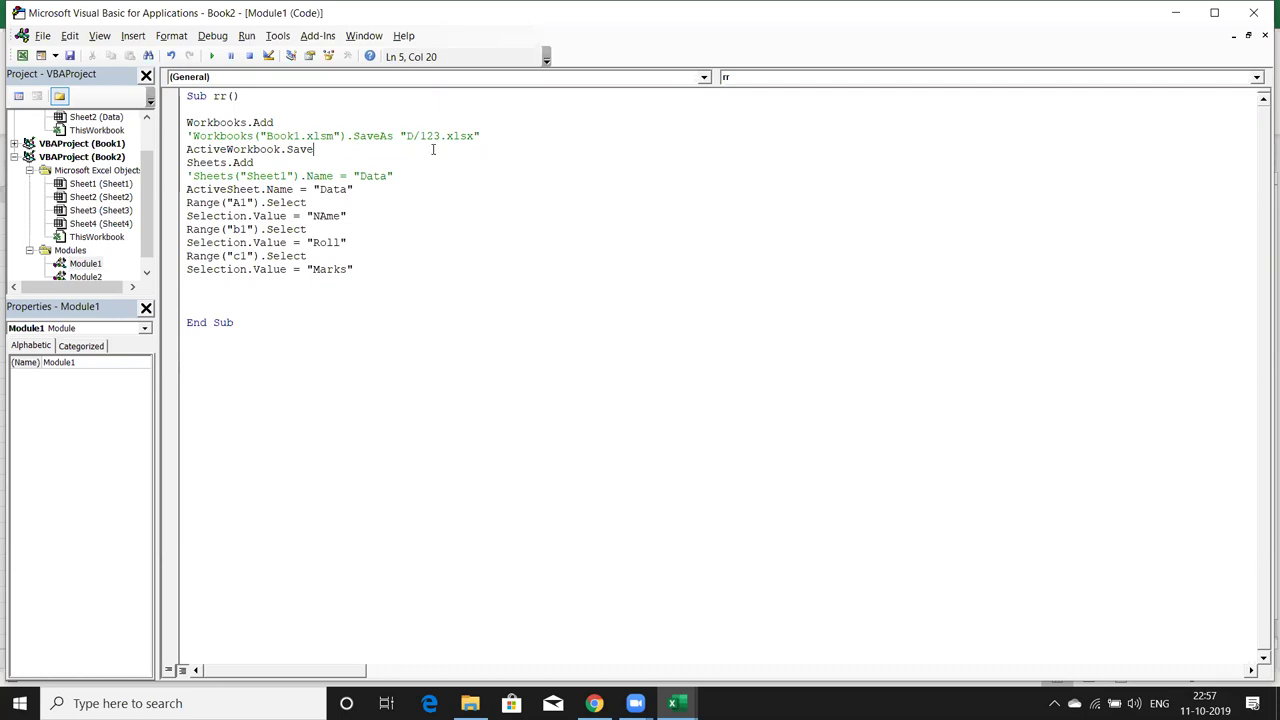
key("ctrl+z")
left_click(386, 243)
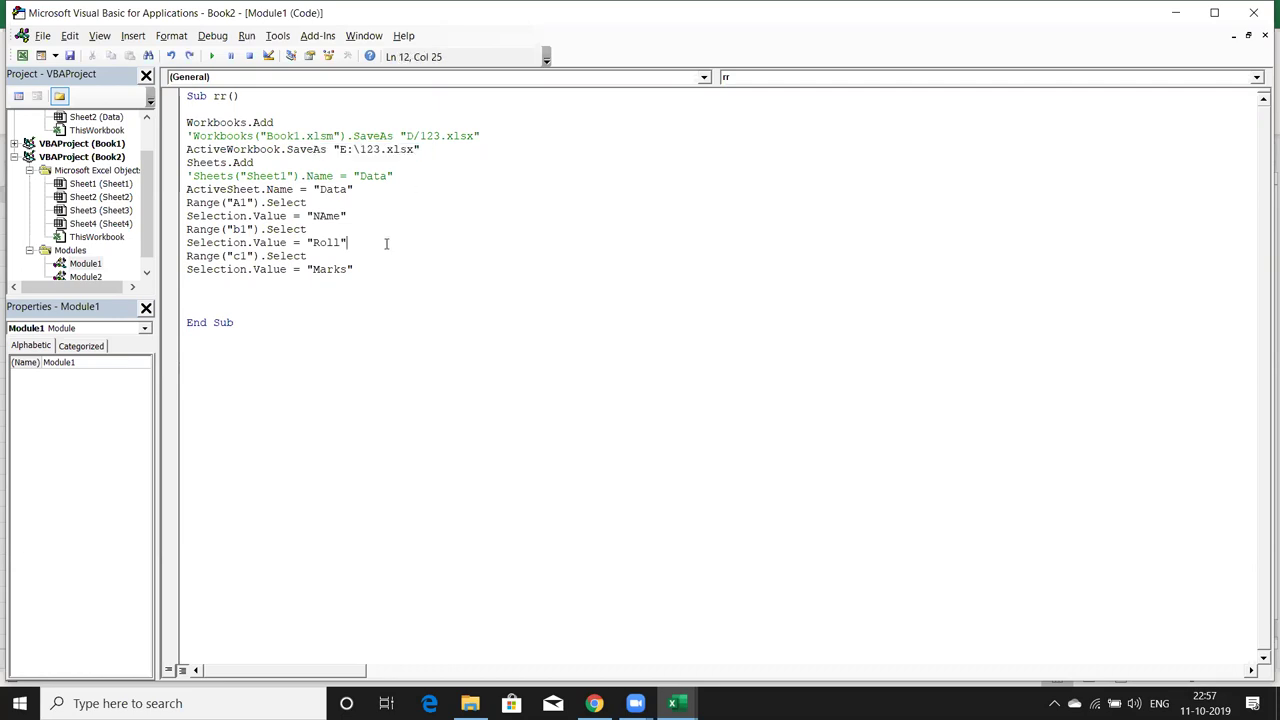
key("alt+Tab")
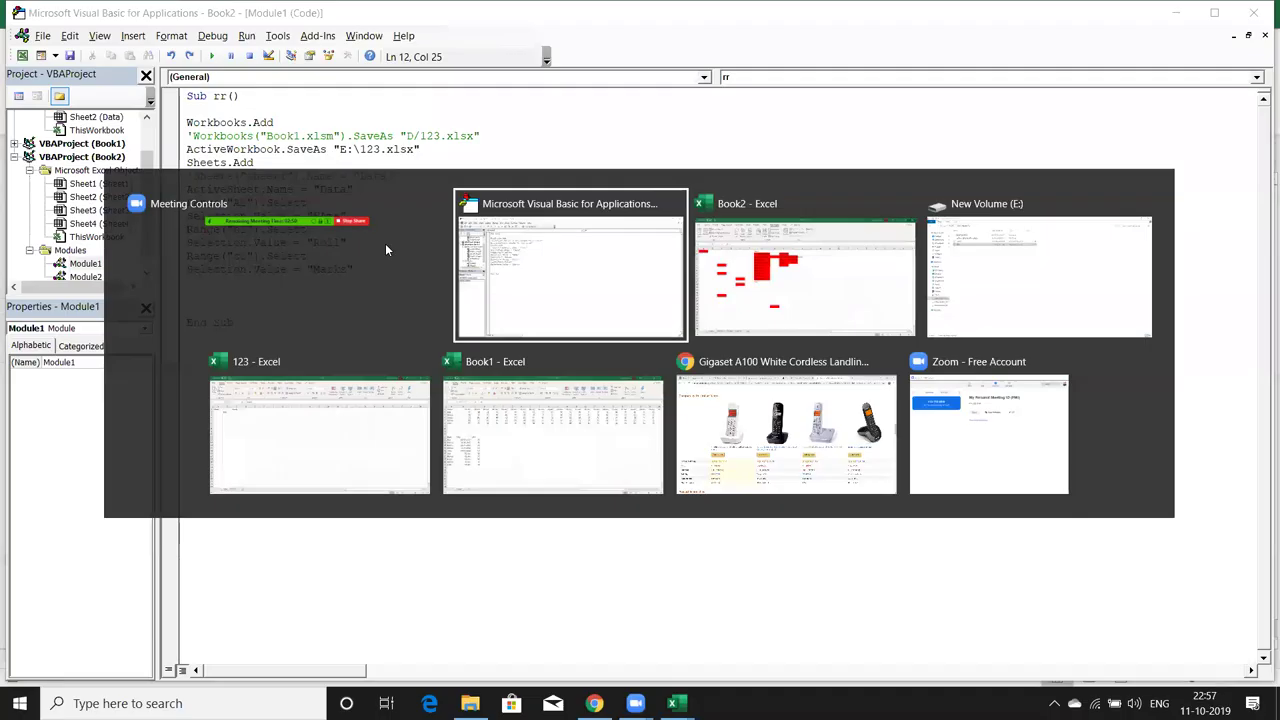
View Book2's File Info page, then go back to the rr macro code
key("alt+Tab")
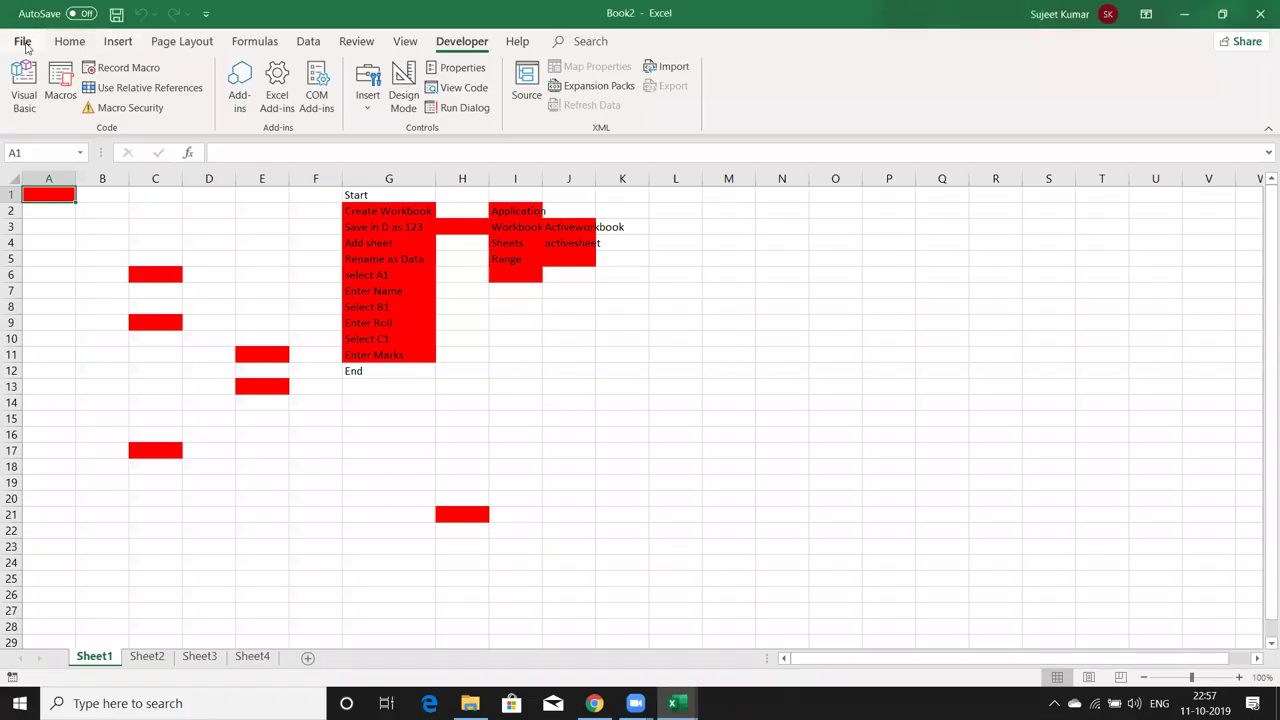
left_click(24, 44)
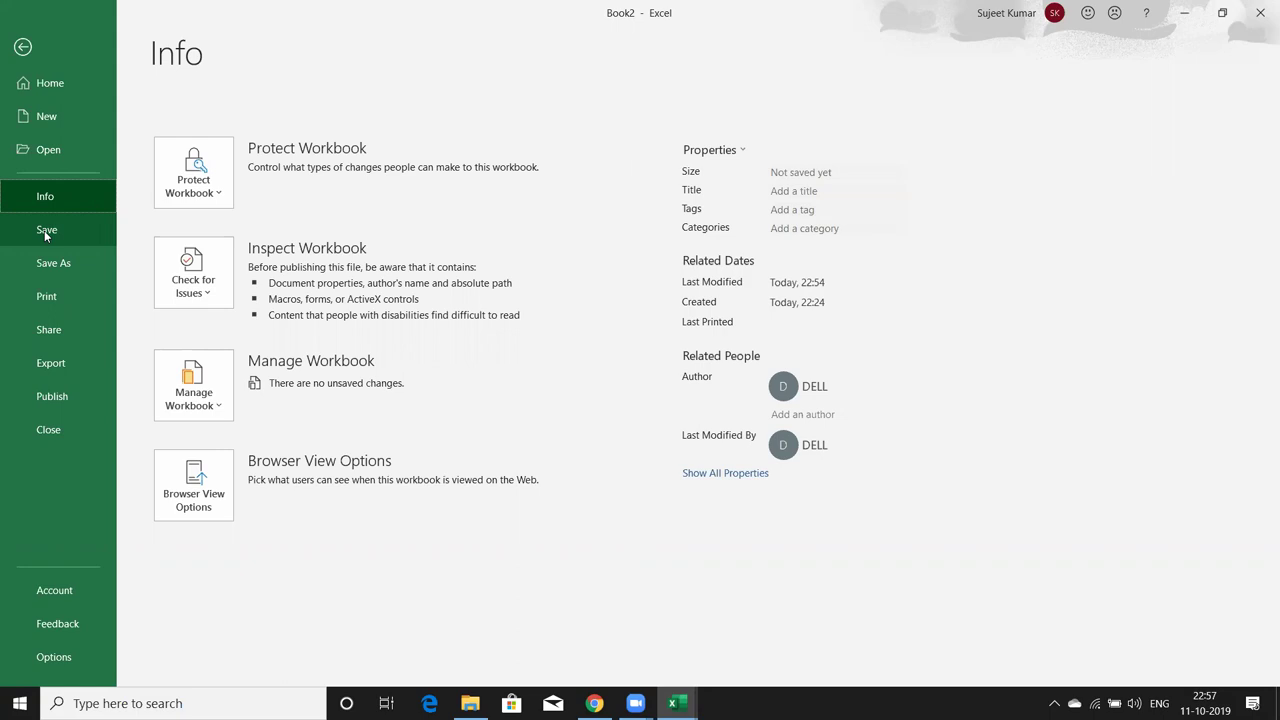
key("Escape")
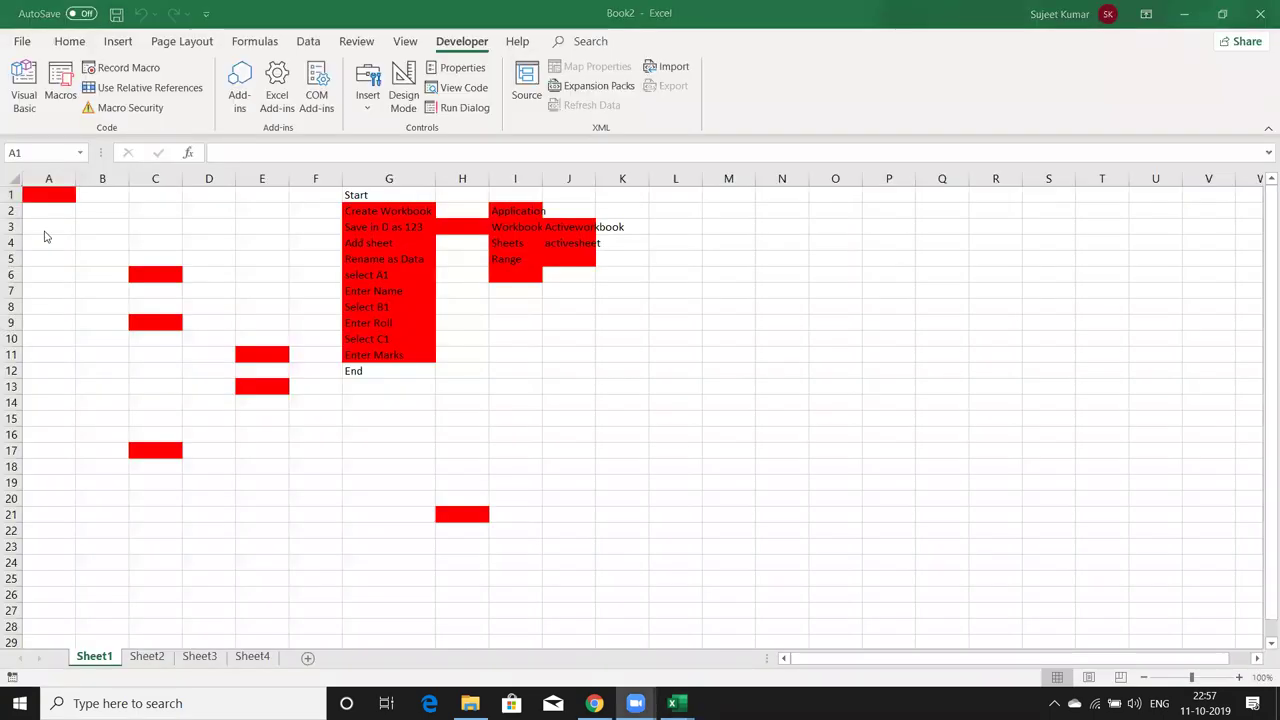
key("alt+Tab")
key("alt+Tab")
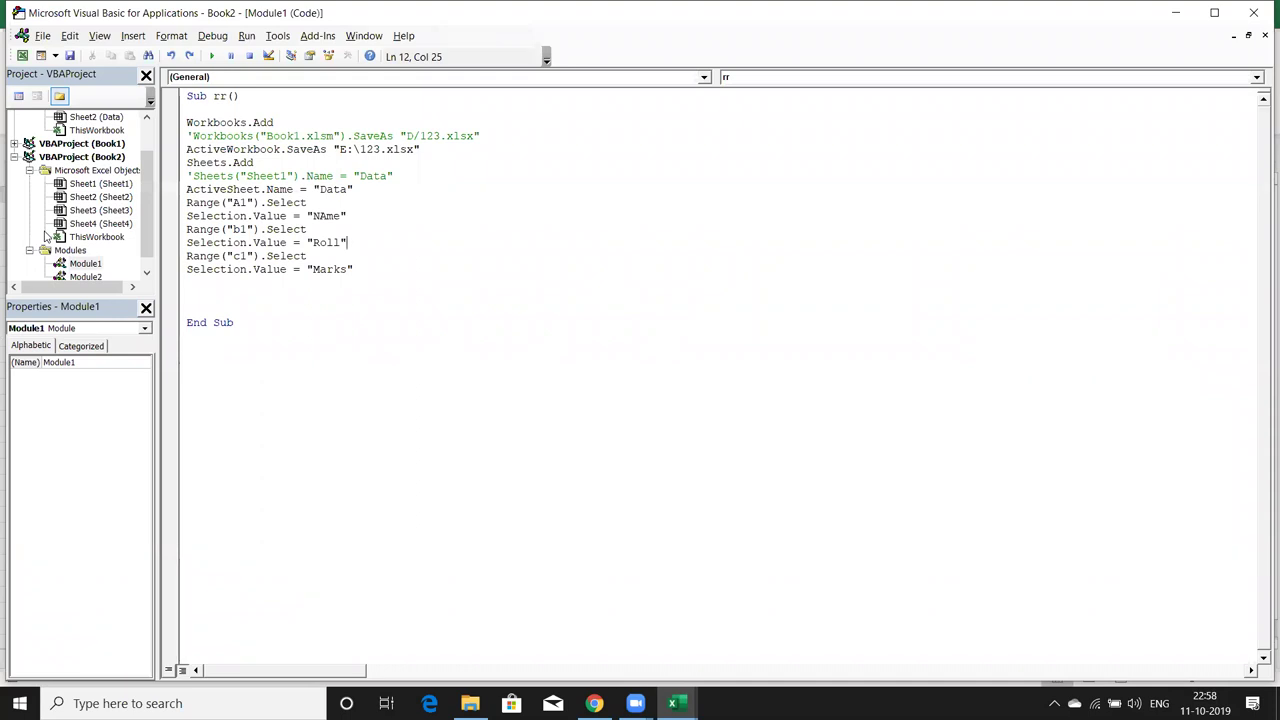
Set and remove a breakpoint on the SaveAs line, select the macro statements, then return to Excel
left_click(306, 149)
left_click(179, 162)
left_click(172, 150)
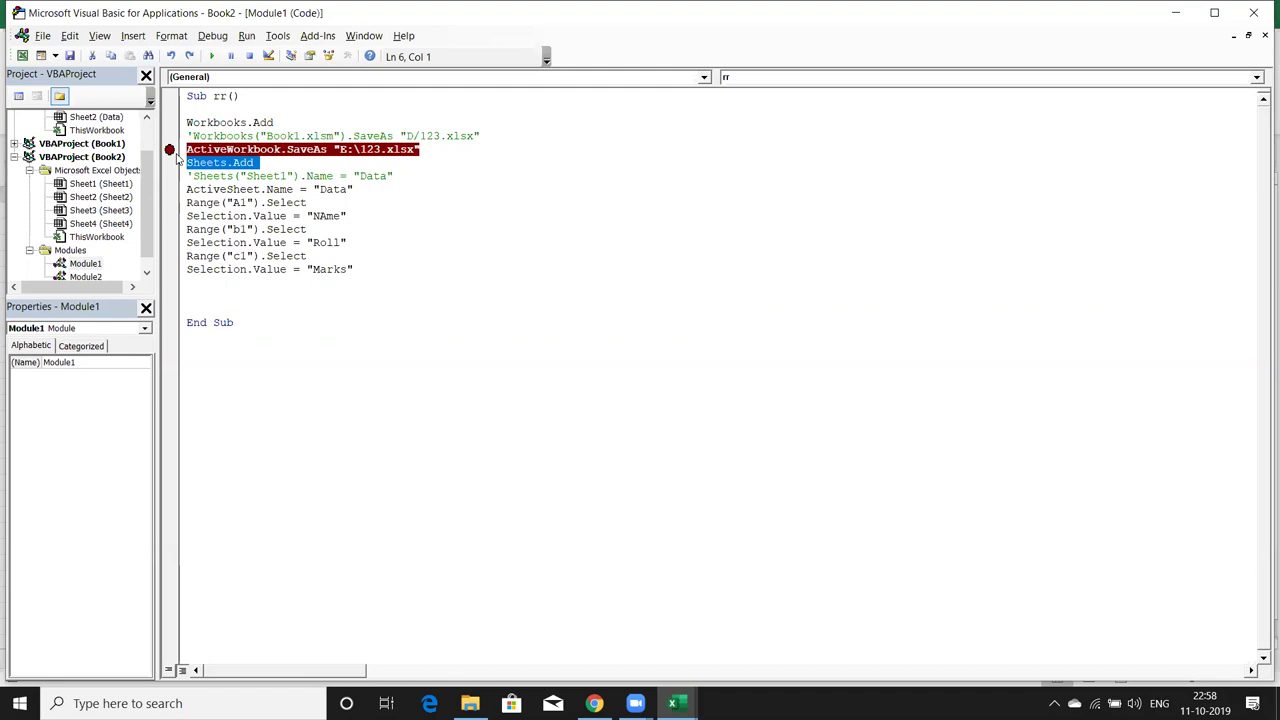
left_click(187, 165)
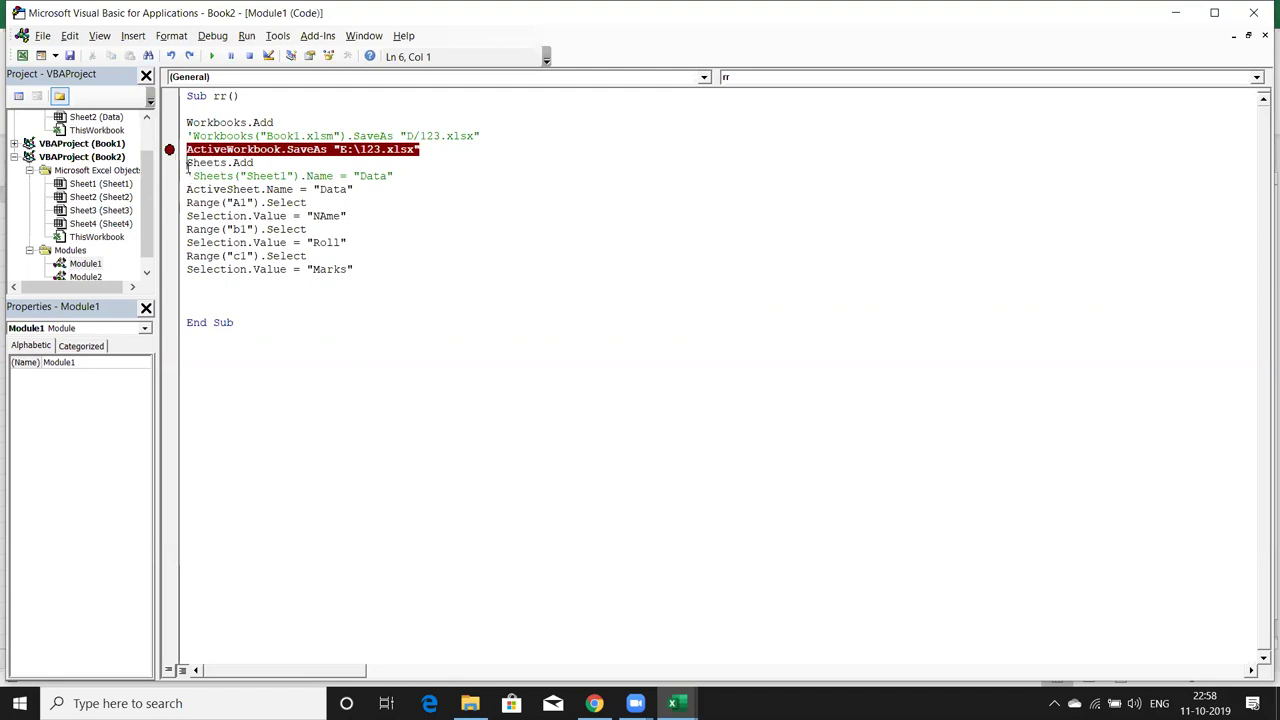
mouse_move(187, 165)
left_mouse_down()
mouse_move(372, 268)
mouse_move(176, 121)
left_mouse_up()
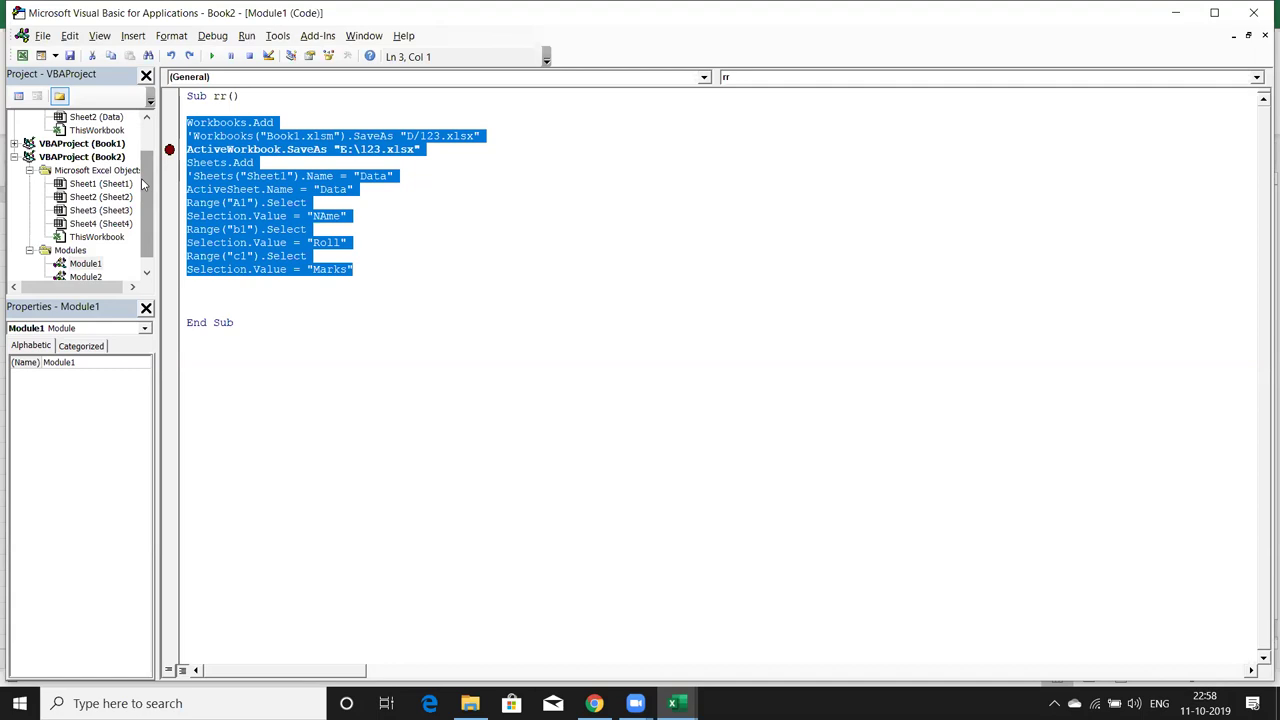
left_click(176, 150)
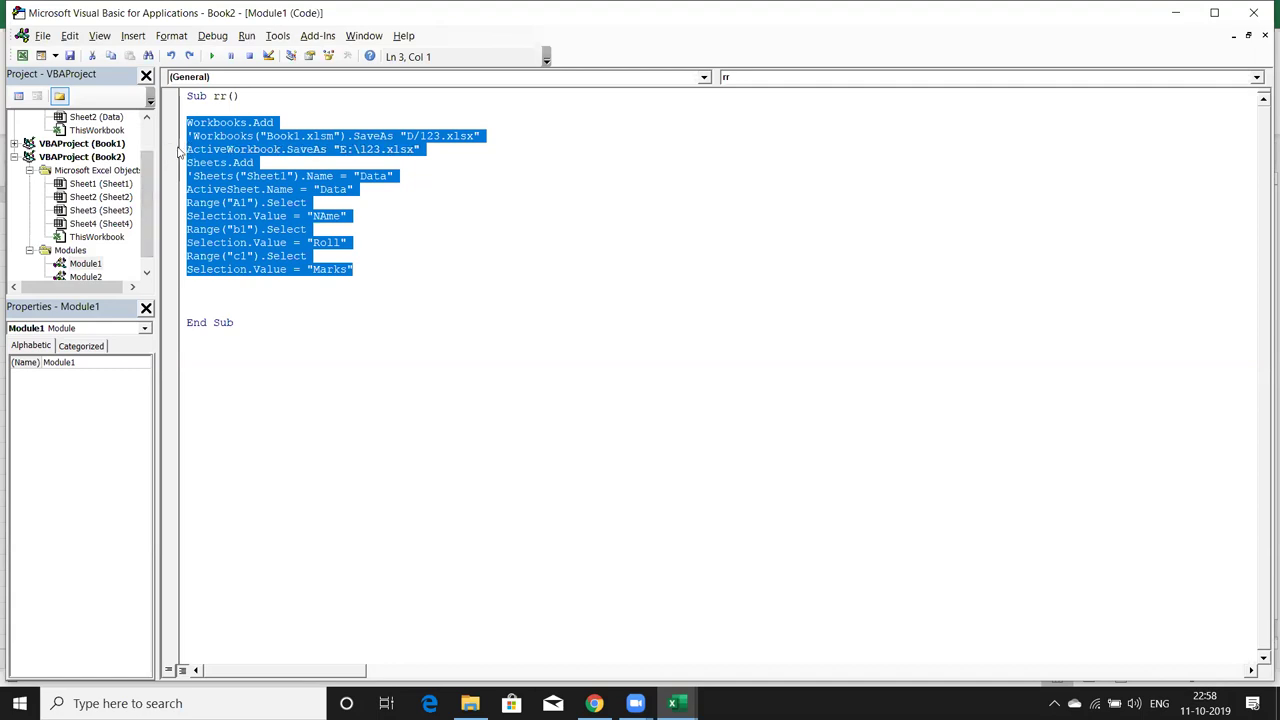
double_click(86, 264)
key("alt+Tab")
key("alt+Tab")
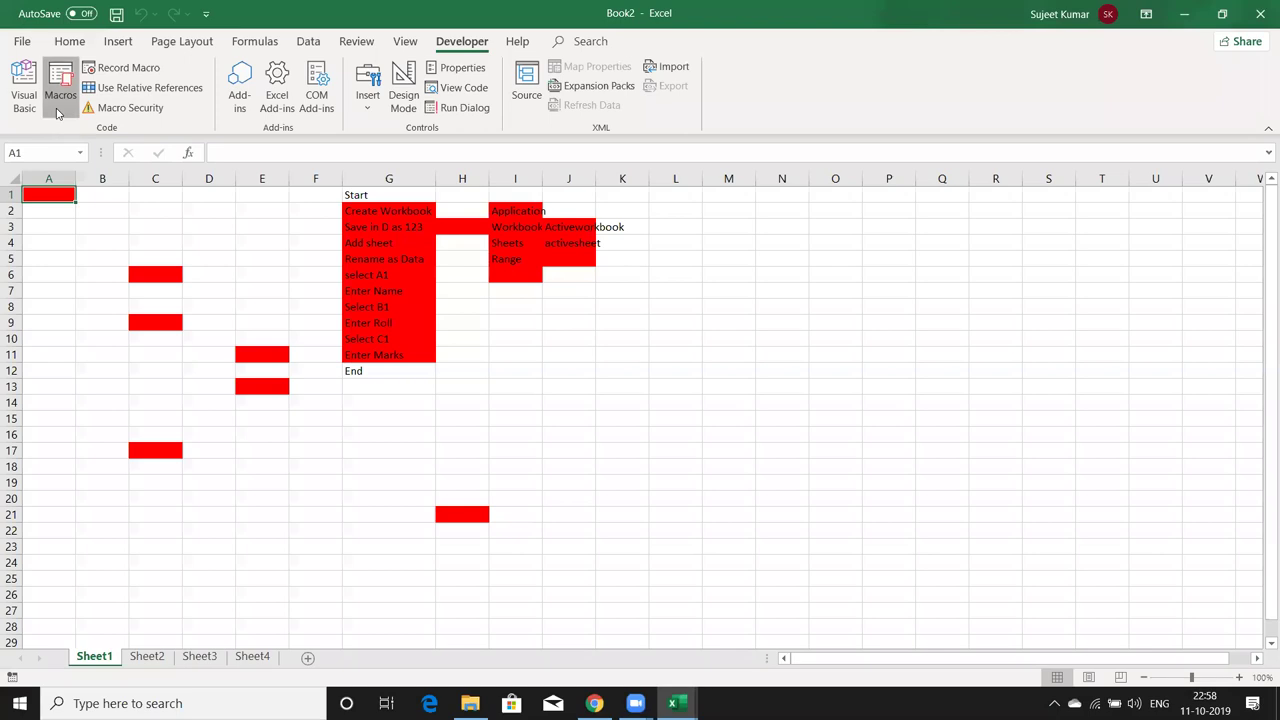
left_click(58, 113)
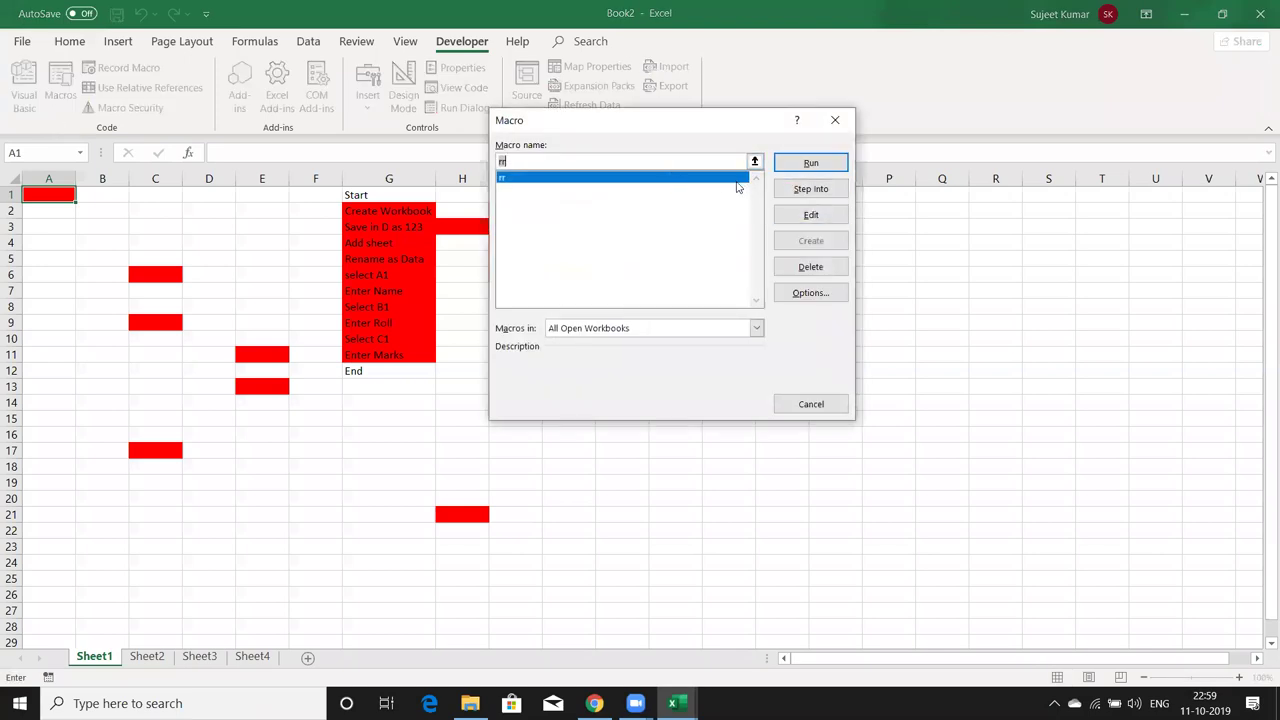
left_click(796, 220)
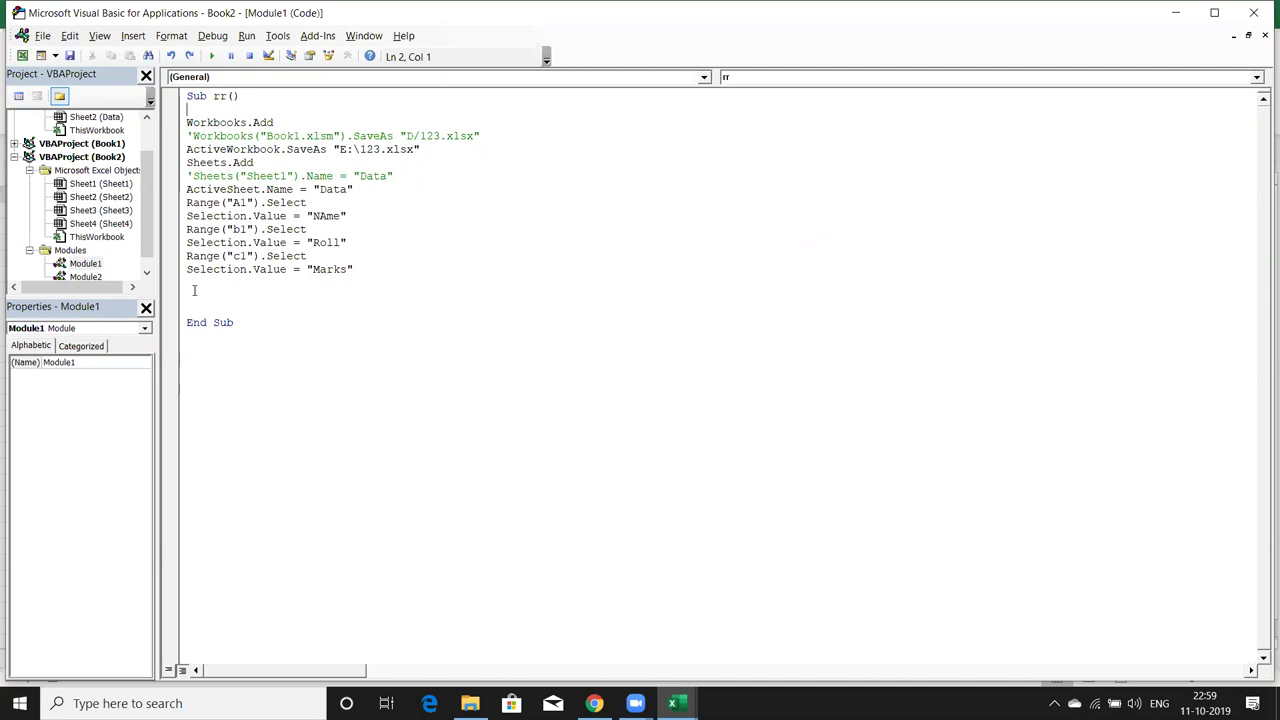
Back in Excel, select cells I2:I5 listing Application, Workbook, Sheets and Range
key("alt+F11")
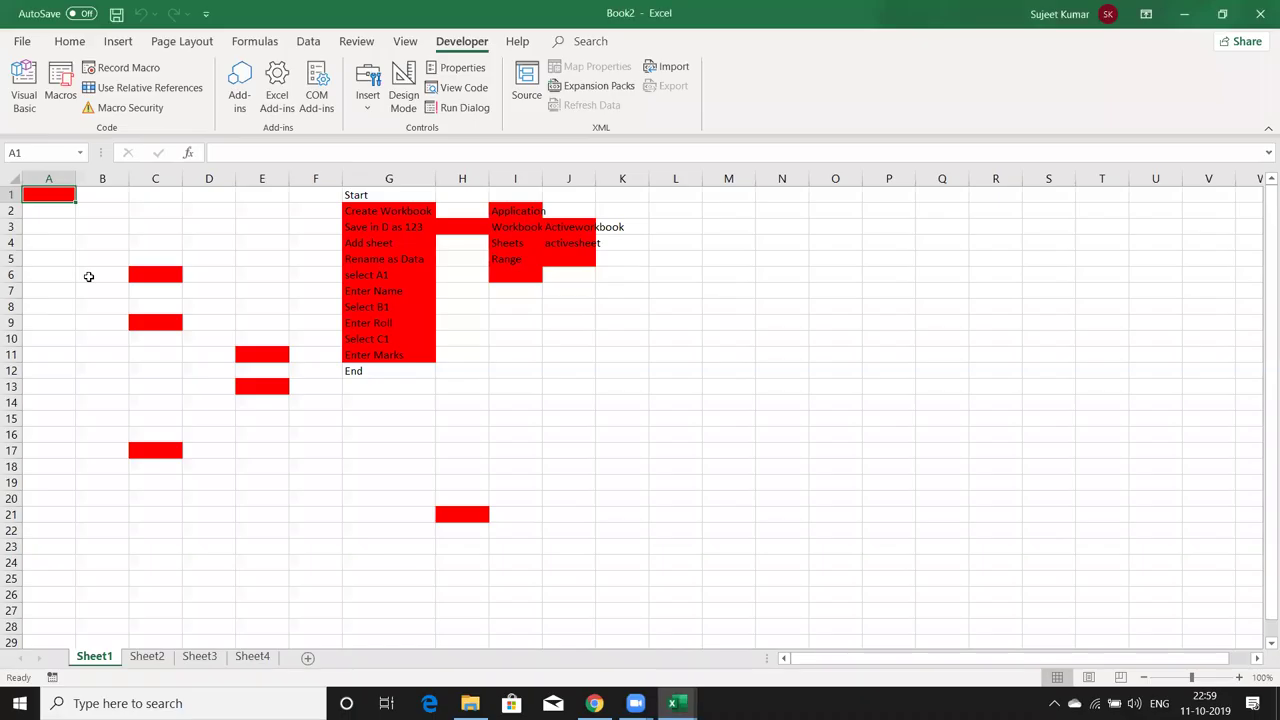
left_click(512, 212)
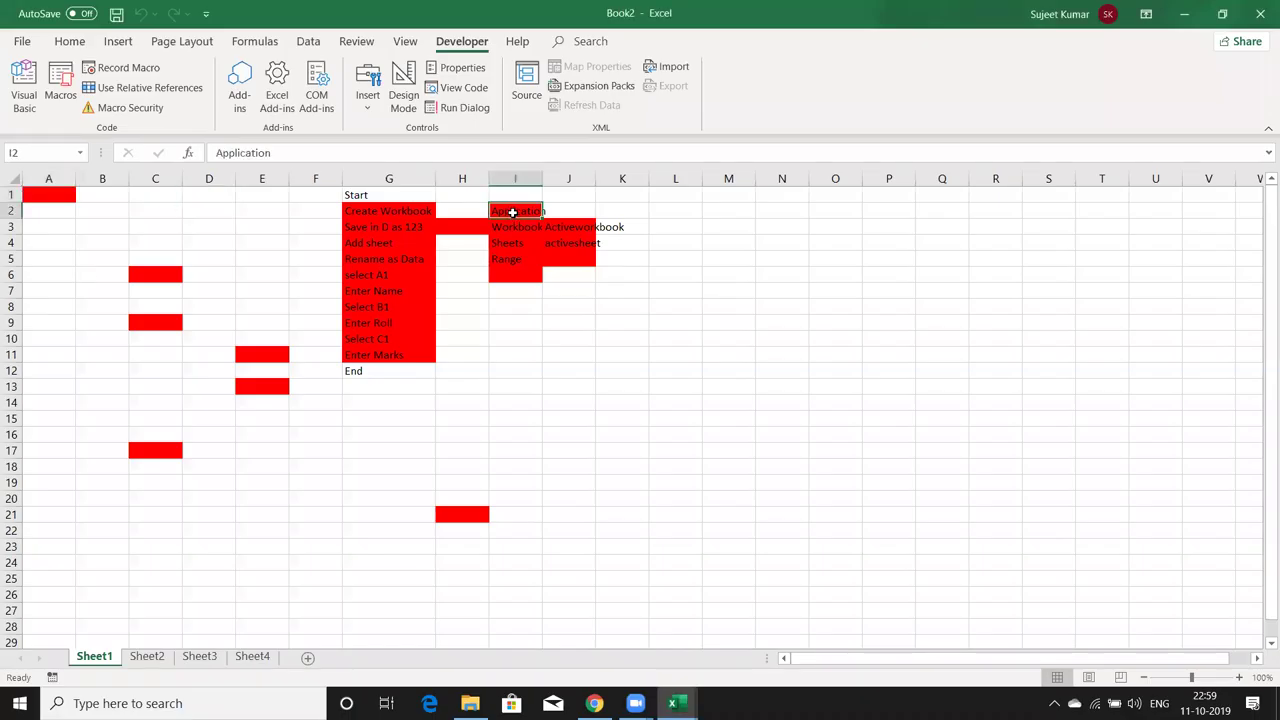
left_click_drag(512, 212, 508, 259)
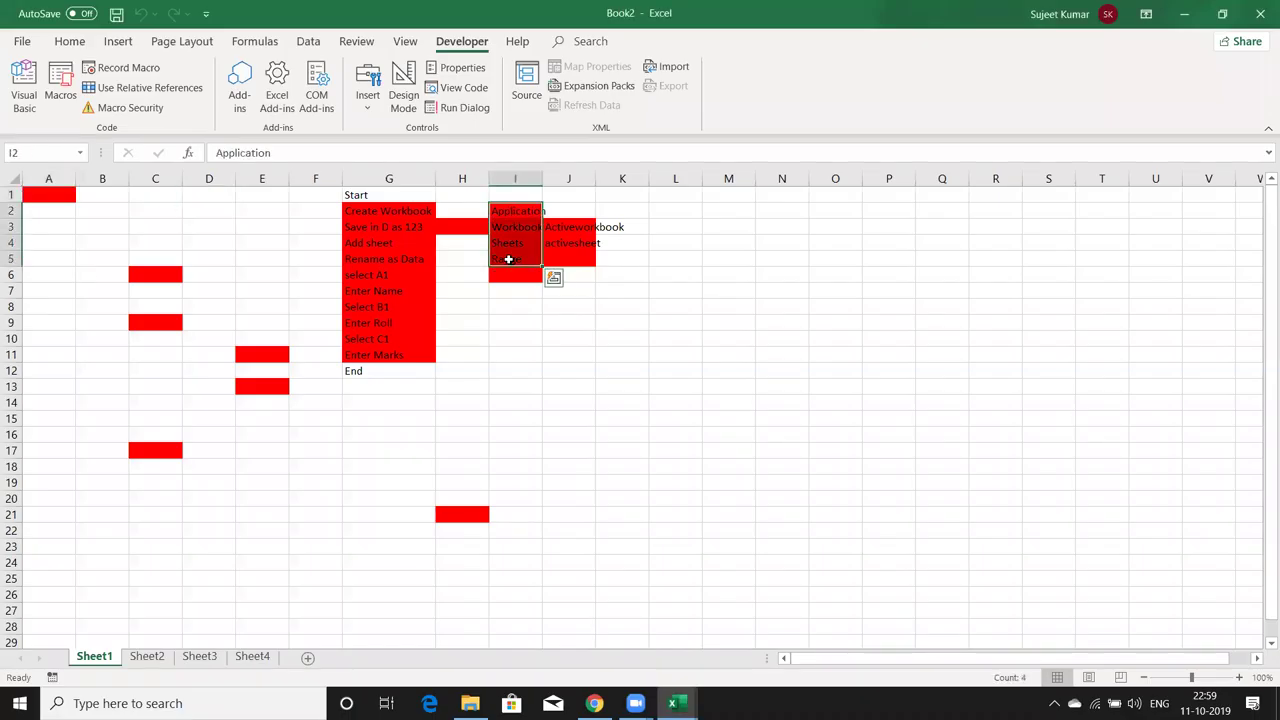